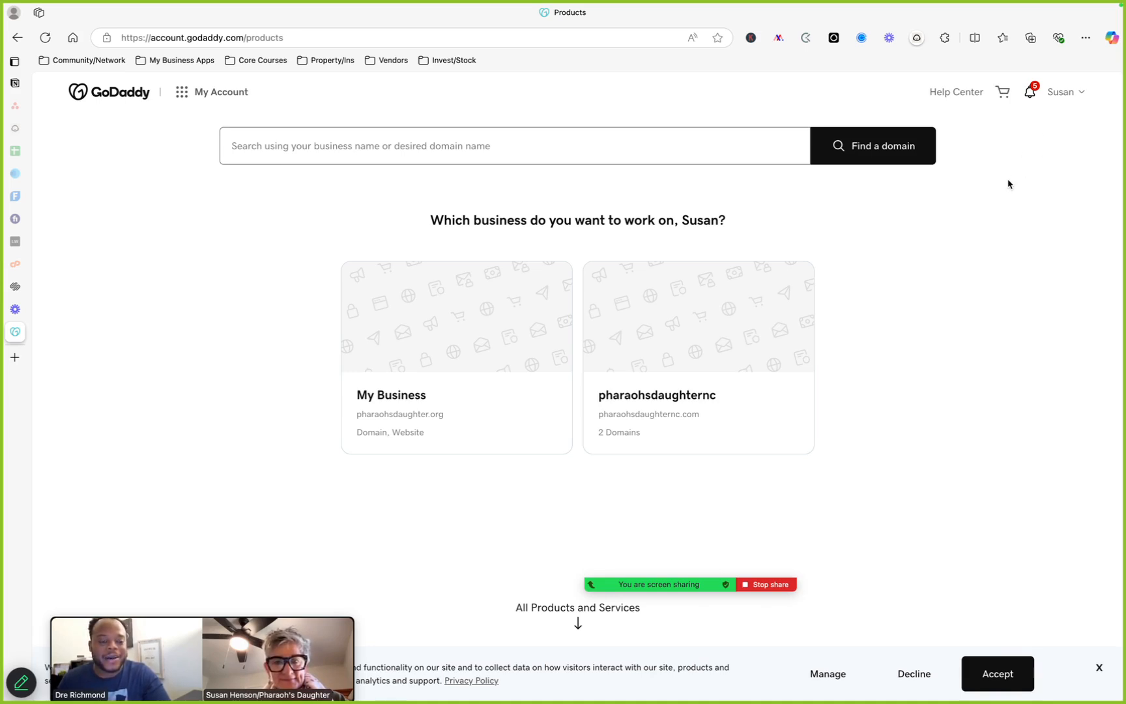
pyautogui.scroll(-1, 899, 401)
pyautogui.scroll(1, 899, 400)
pyautogui.scroll(-3, 899, 404)
pyautogui.scroll(3, 899, 405)
pyautogui.scroll(-1, 899, 405)
pyautogui.scroll(1, 899, 405)
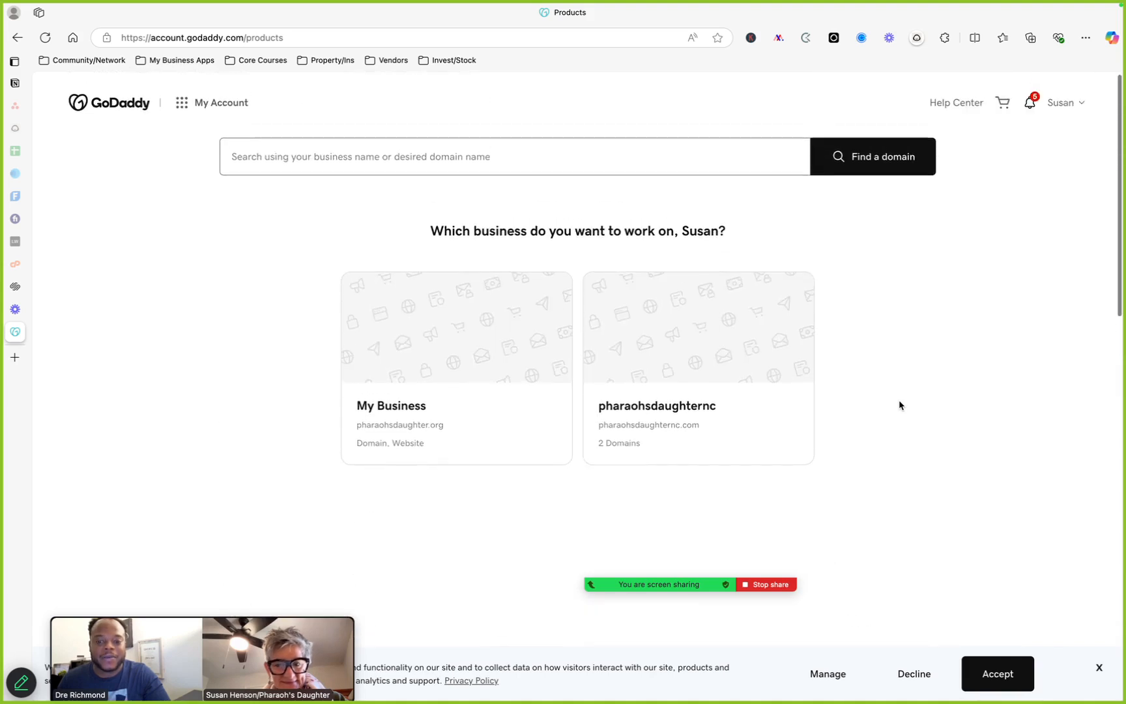
# Open the account menu to review the account details, then close it
pyautogui.click(1074, 96)
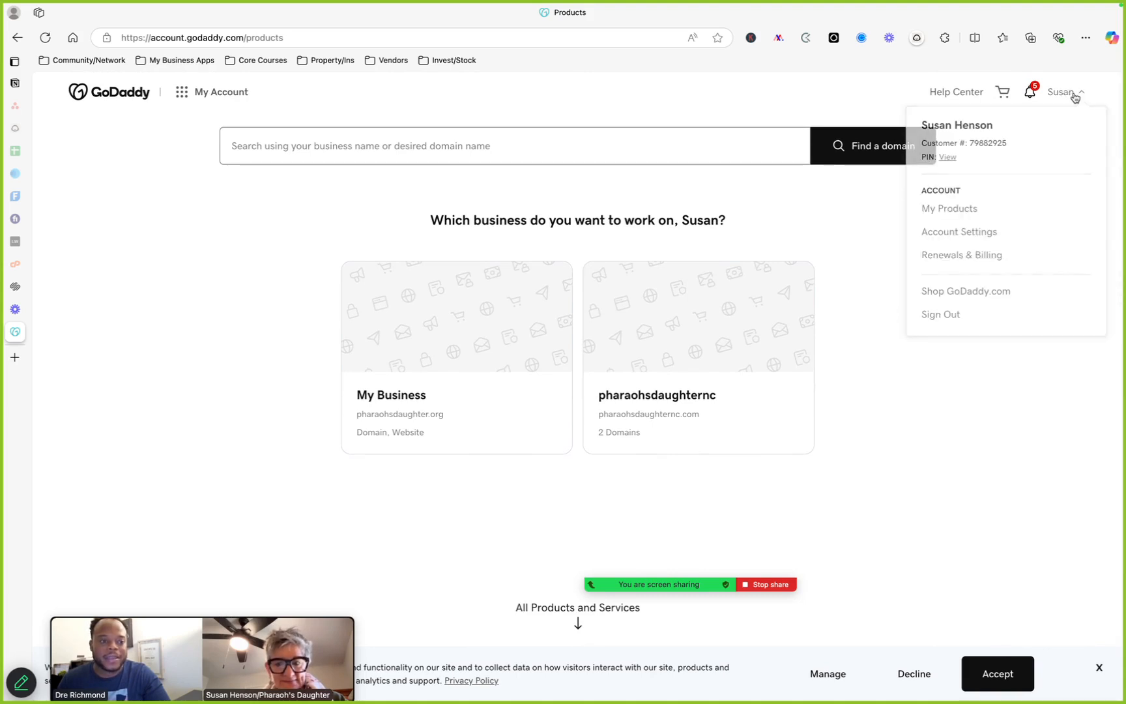
pyautogui.click(981, 435)
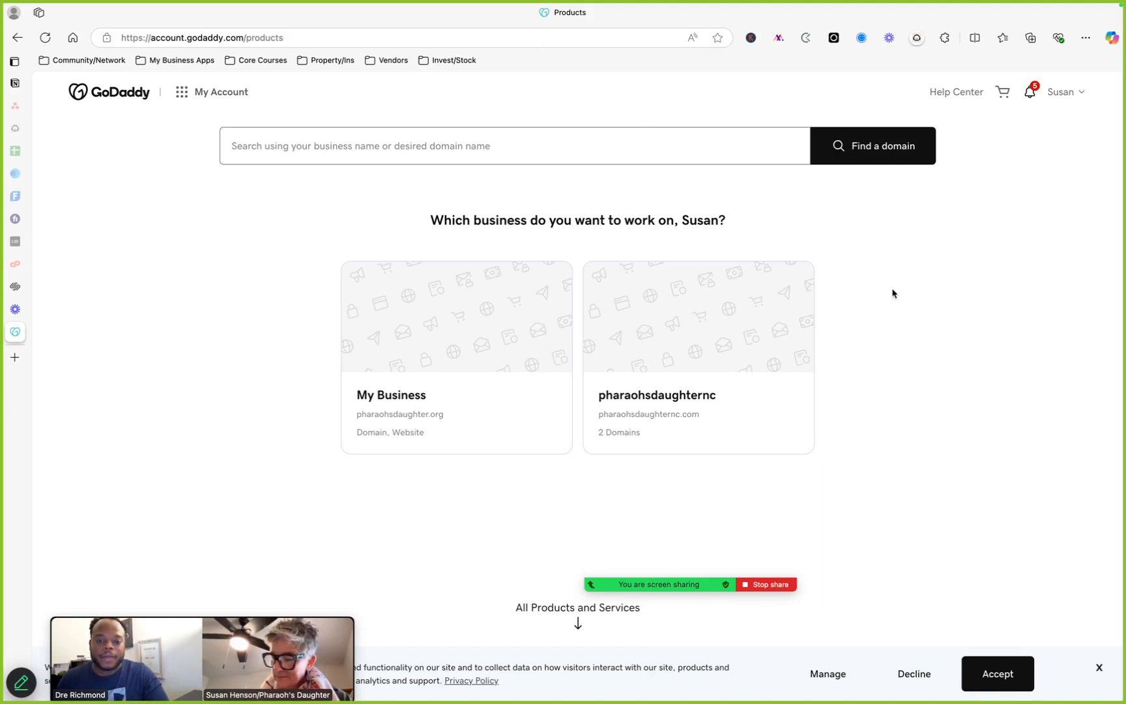
pyautogui.scroll(-2, 892, 293)
pyautogui.scroll(2, 893, 293)
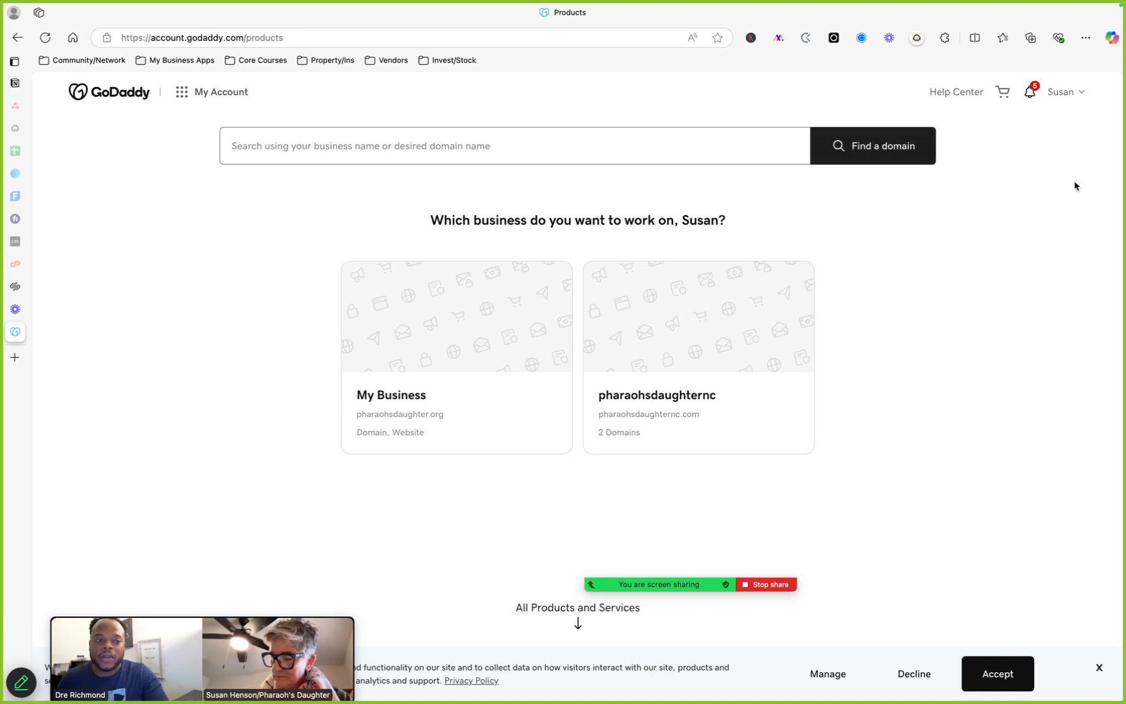
pyautogui.click(1080, 96)
pyautogui.click(1082, 93)
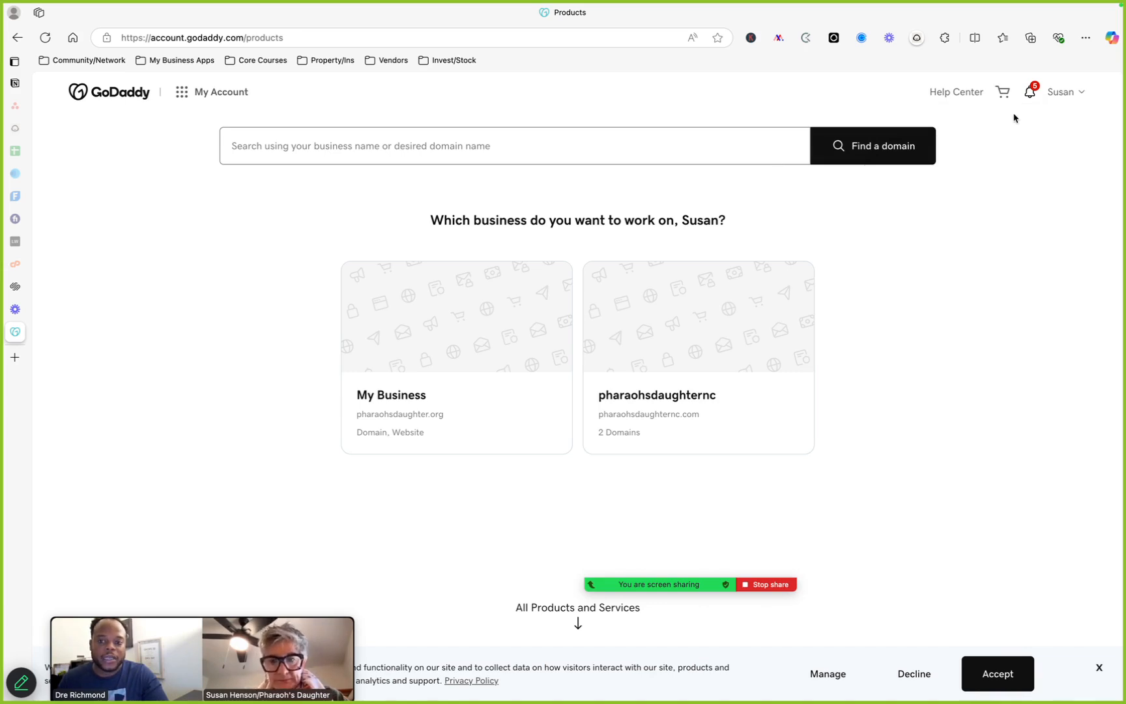
# Open the Websites quick link, choose the My Business website workspace, and close the upgrade plans dialog
pyautogui.click(183, 97)
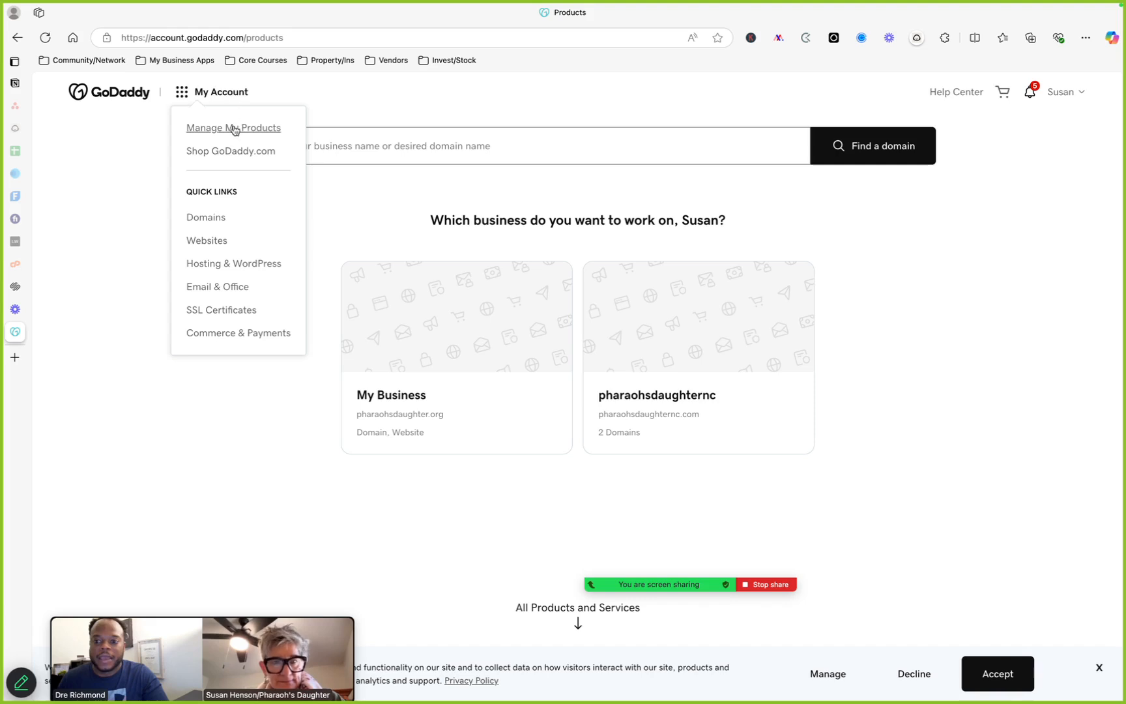
pyautogui.click(225, 242)
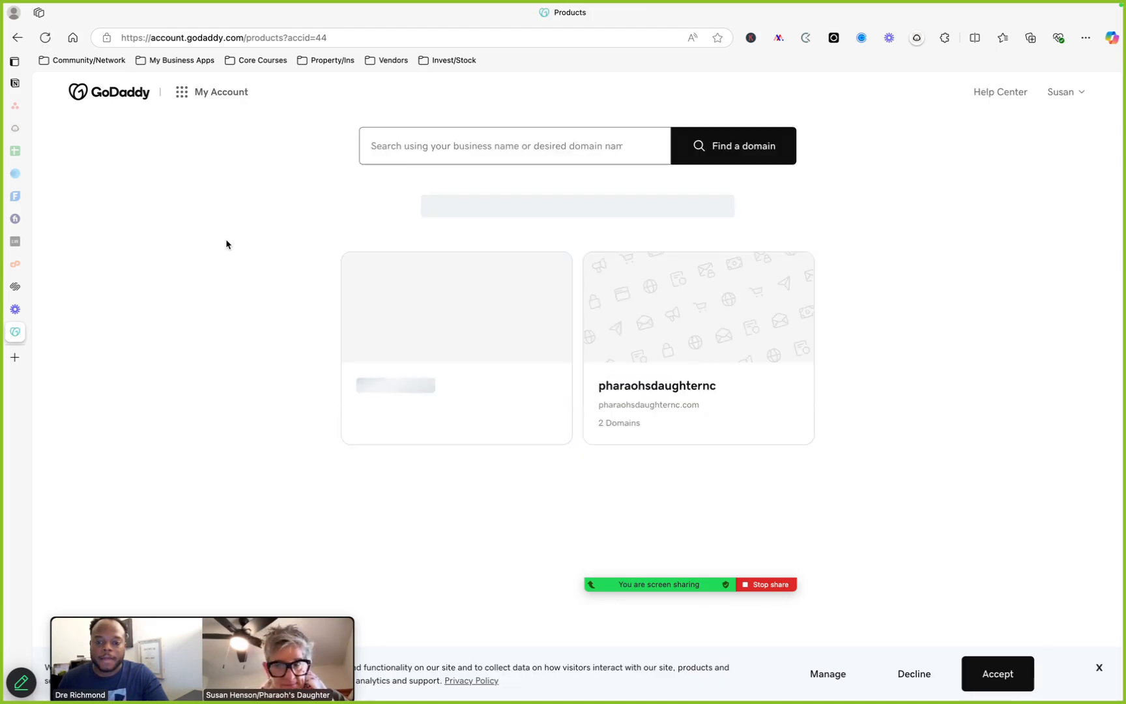
pyautogui.scroll(-1, 228, 244)
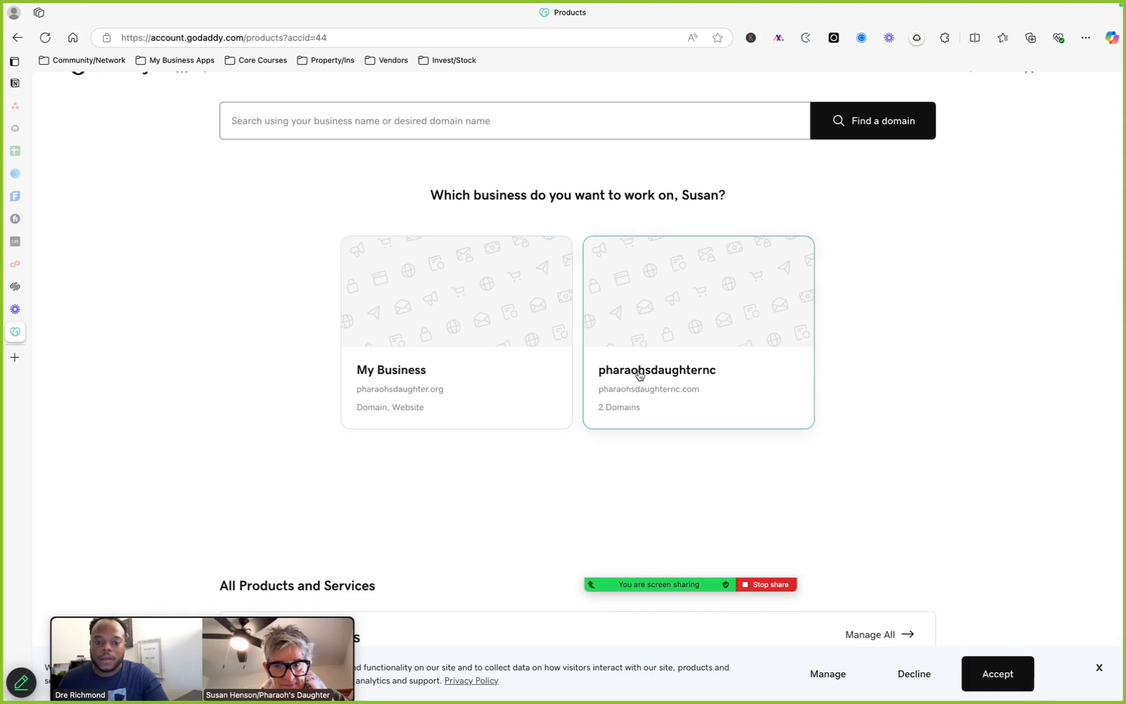
pyautogui.click(527, 395)
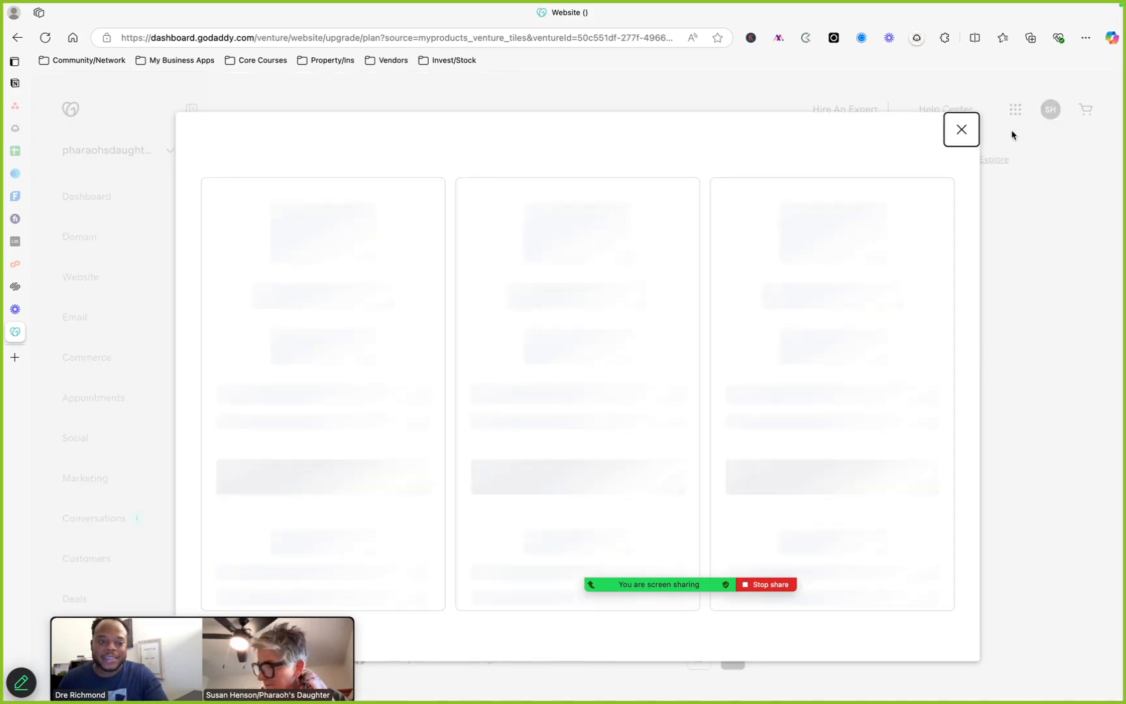
pyautogui.click(960, 130)
# Examine the Website dashboard and the list of available workspaces
pyautogui.scroll(-4, 1067, 309)
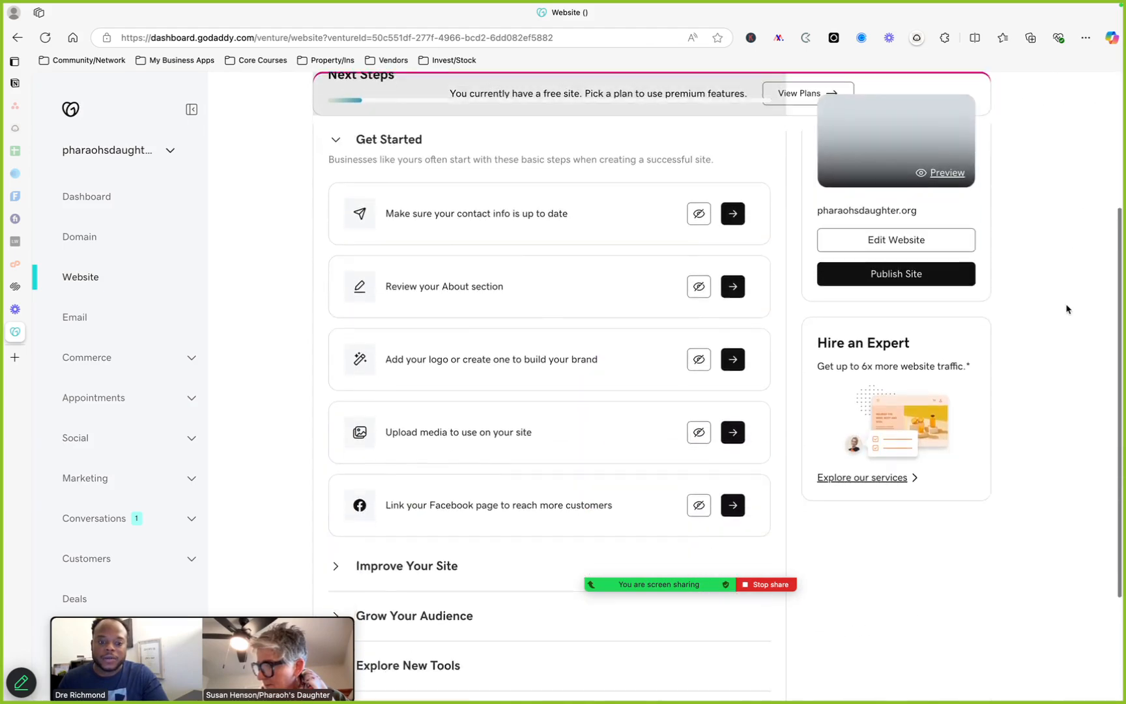
pyautogui.scroll(5, 1067, 308)
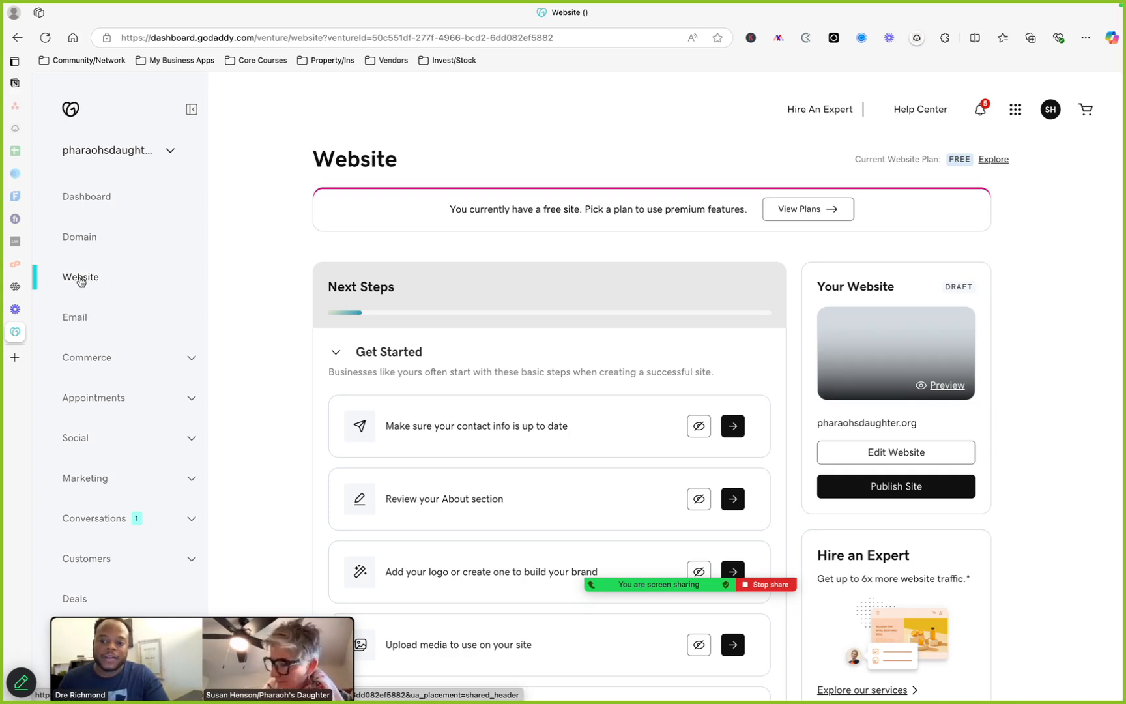
pyautogui.moveTo(310, 163); pyautogui.dragTo(424, 159)
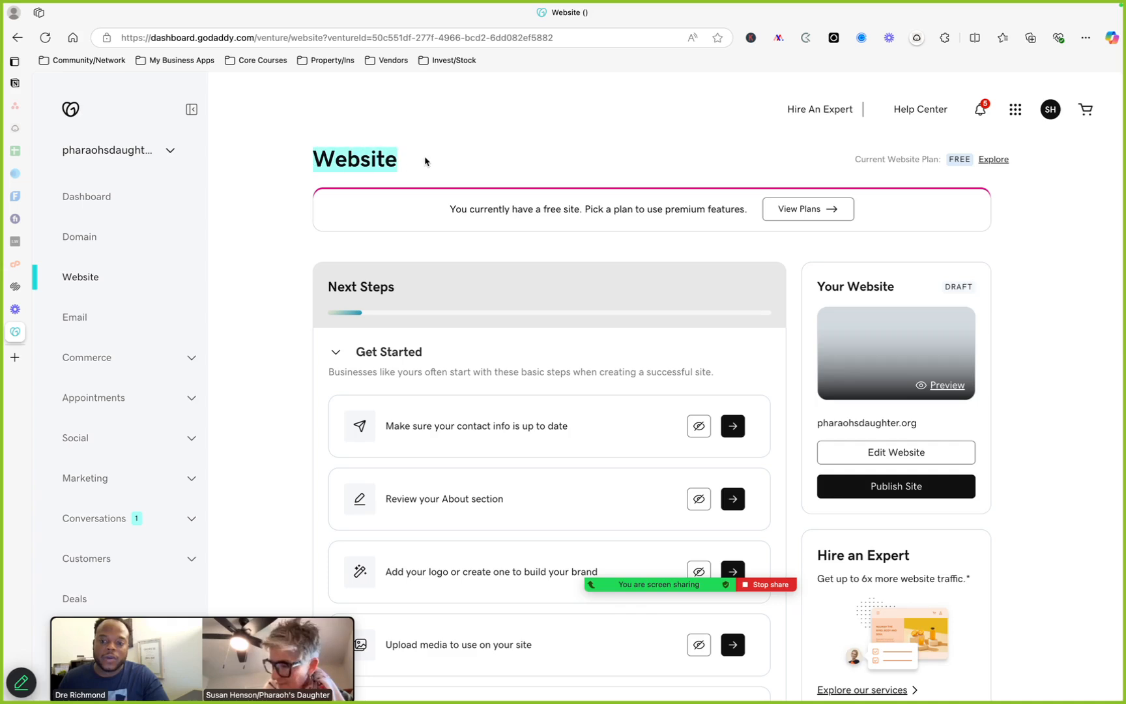
pyautogui.click(169, 152)
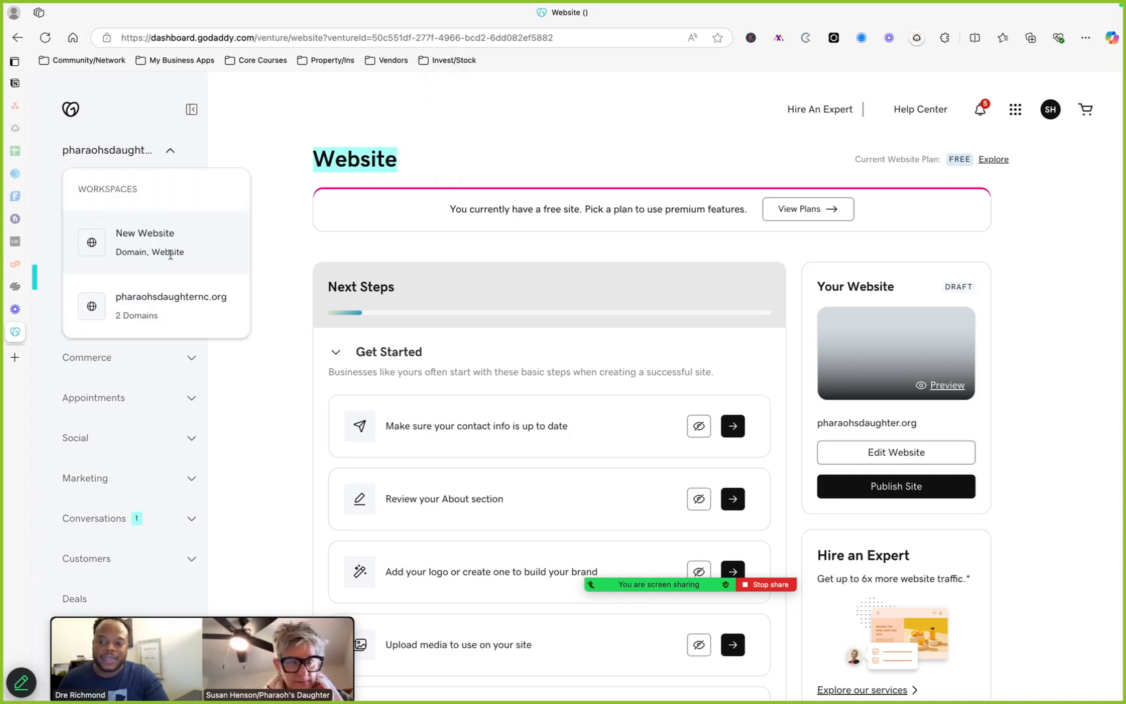
pyautogui.click(275, 132)
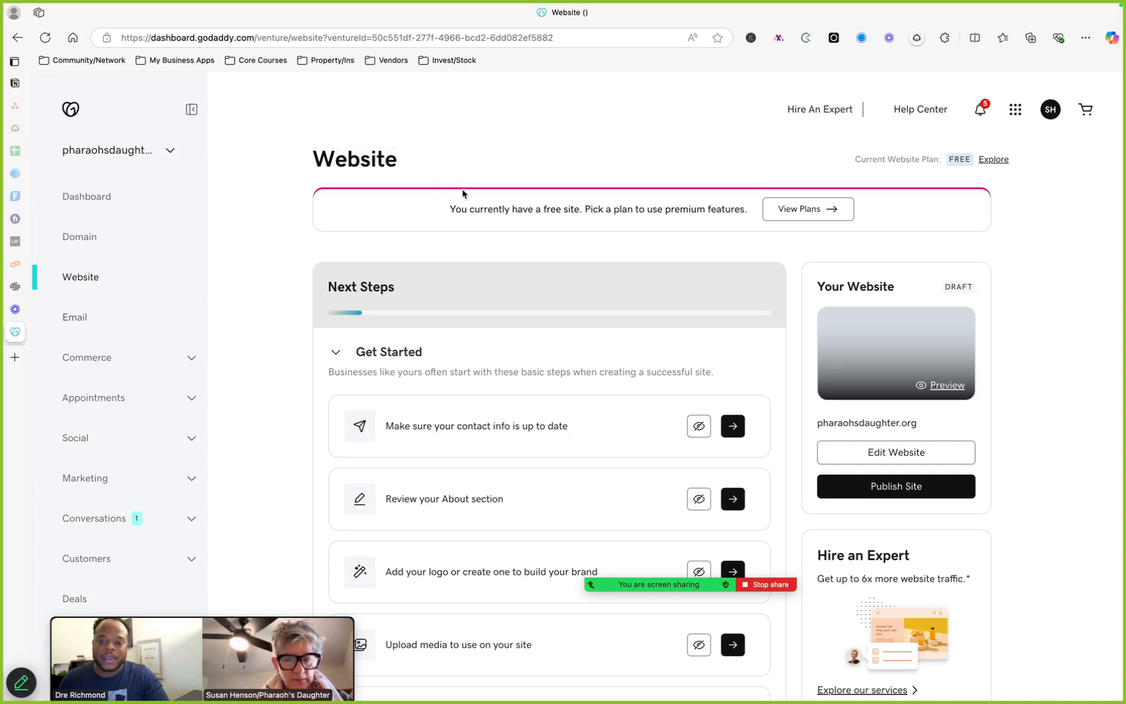
pyautogui.scroll(-1, 593, 371)
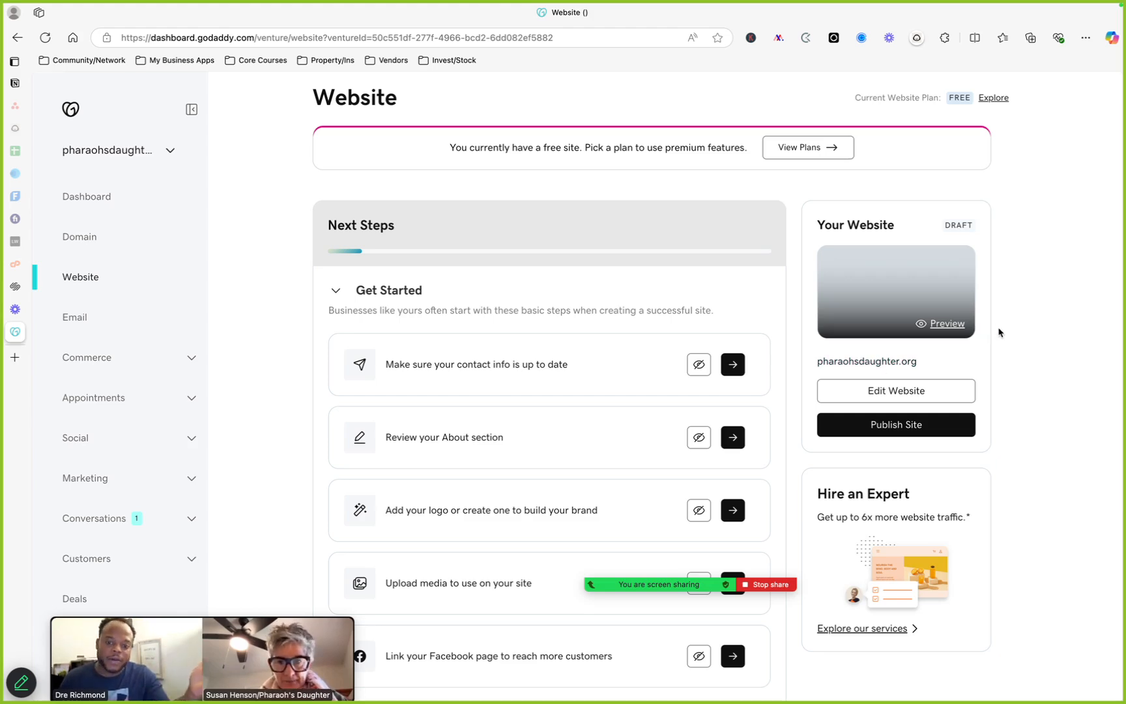
pyautogui.scroll(-2, 998, 332)
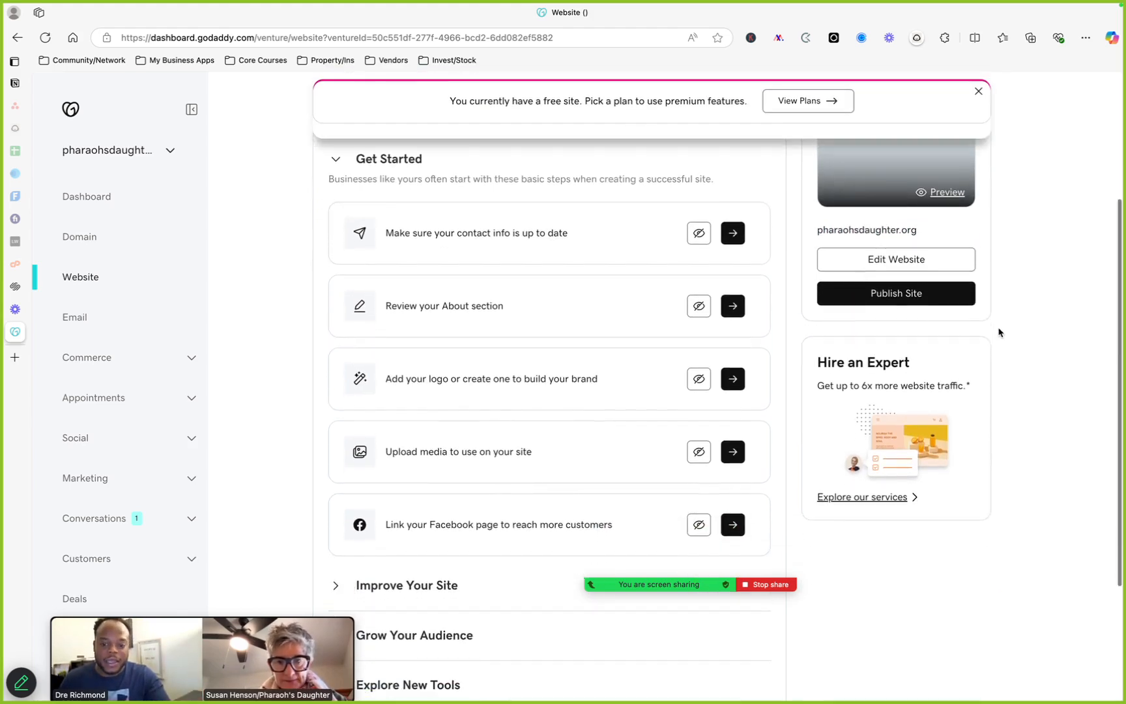
pyautogui.scroll(3, 998, 333)
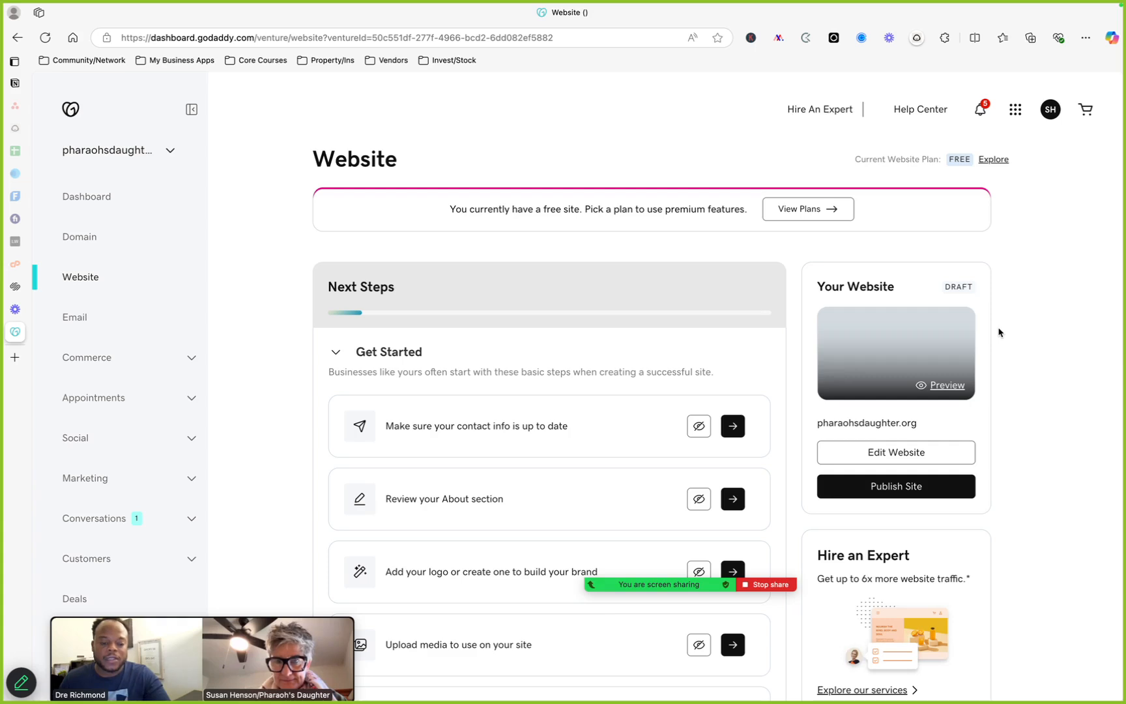
# Try editing the My Business website, go back, then return to the account's products overview
pyautogui.click(884, 457)
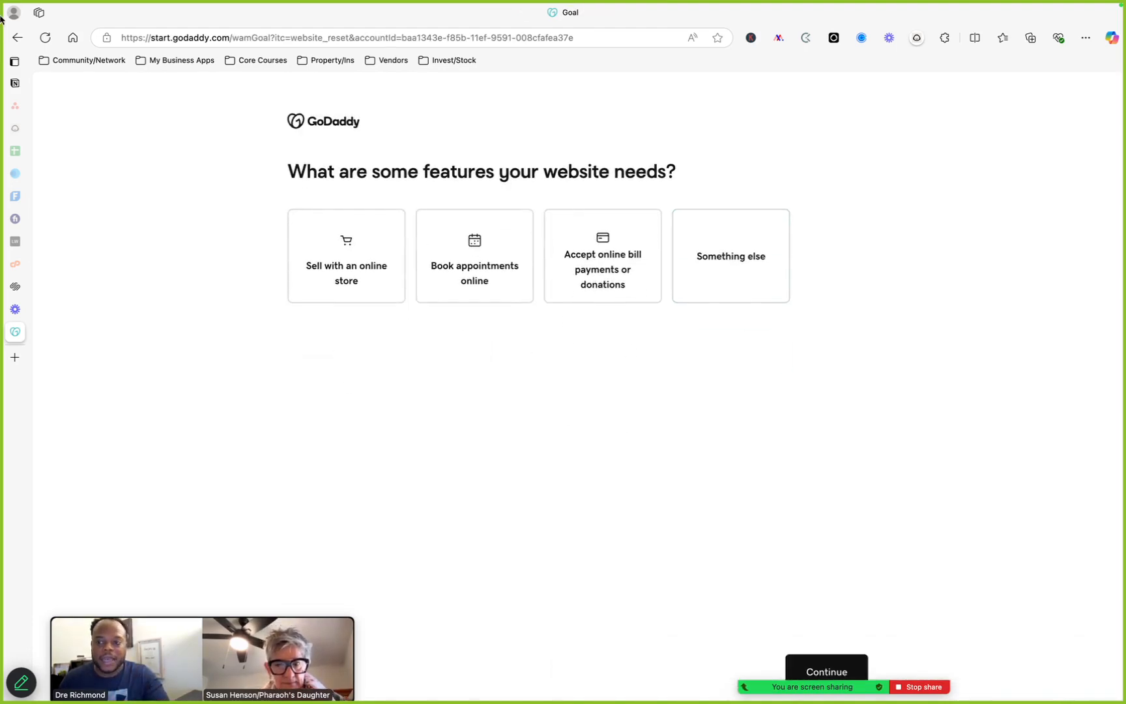
pyautogui.click(19, 37)
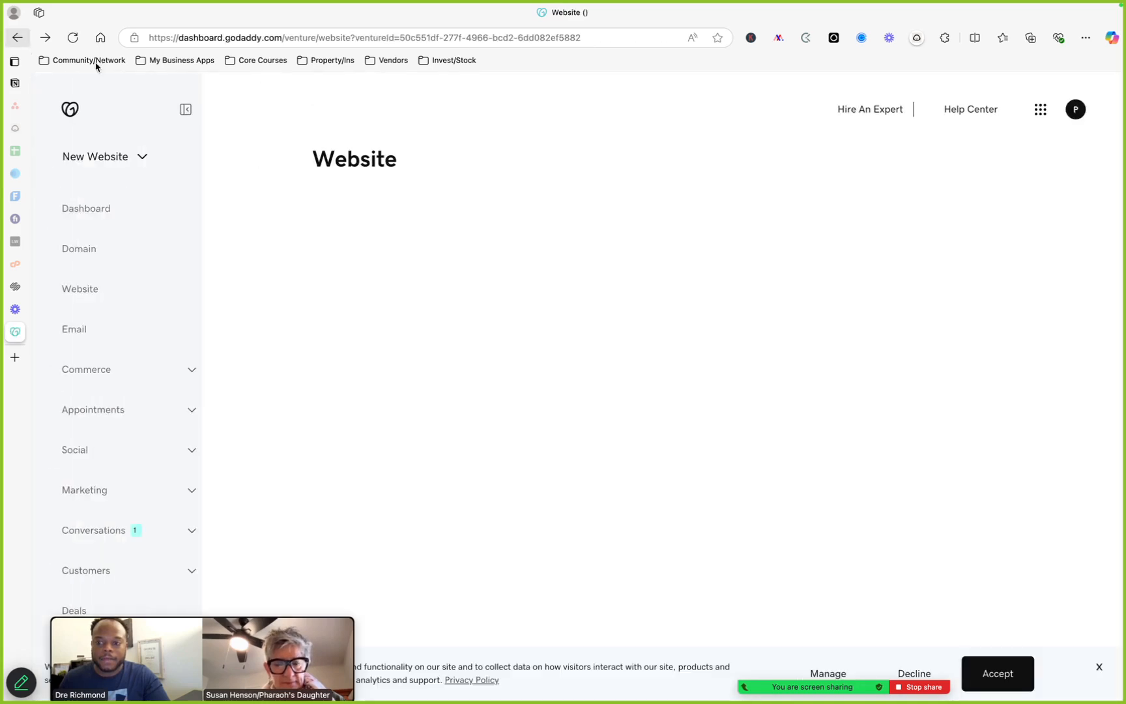
pyautogui.click(139, 171)
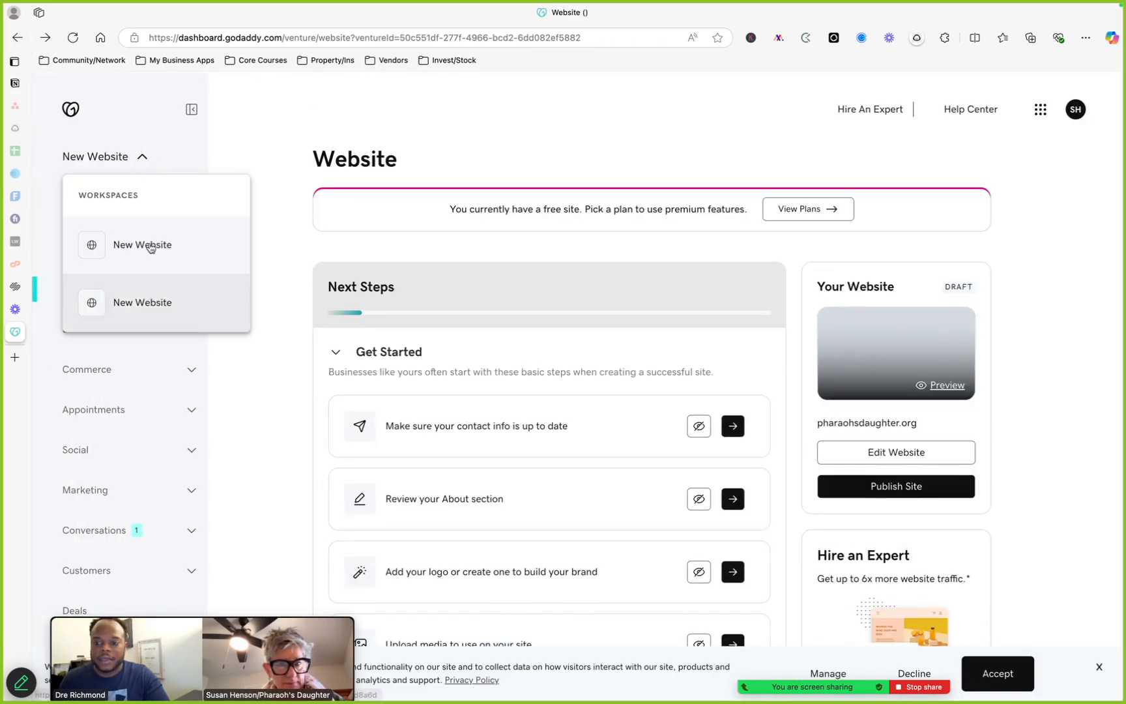
pyautogui.click(151, 280)
pyautogui.click(66, 112)
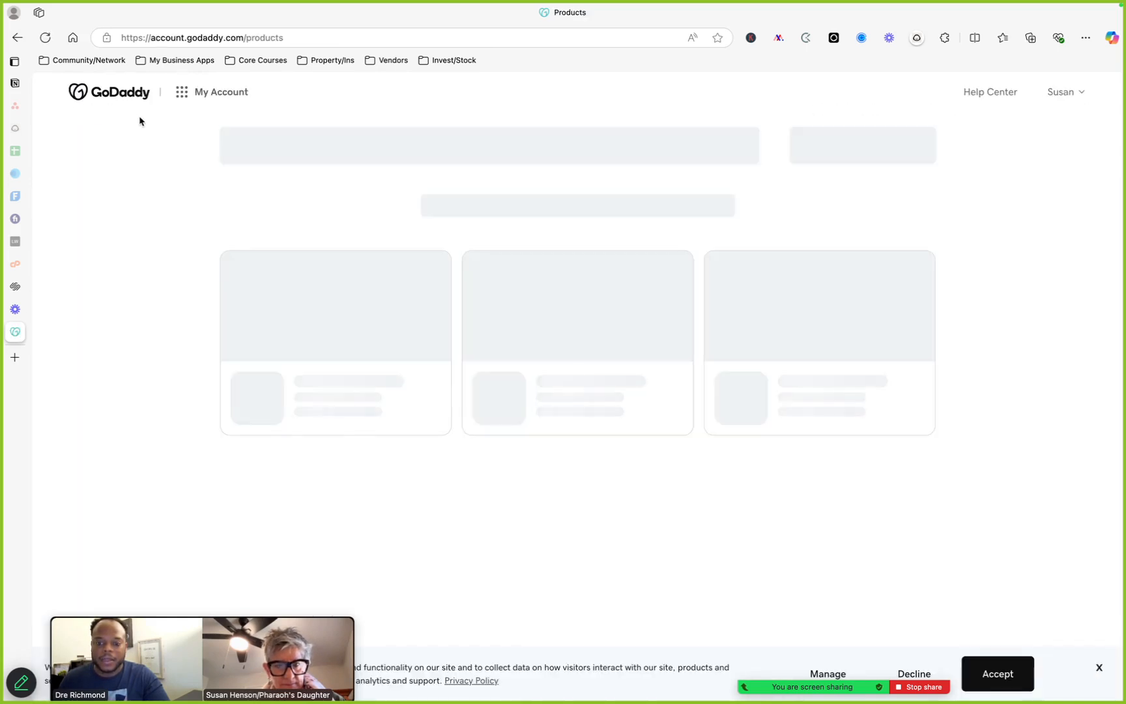
# Open Hosting & WordPress and select the pharaohsdaughternc.org Web Hosting Deluxe account
pyautogui.click(183, 95)
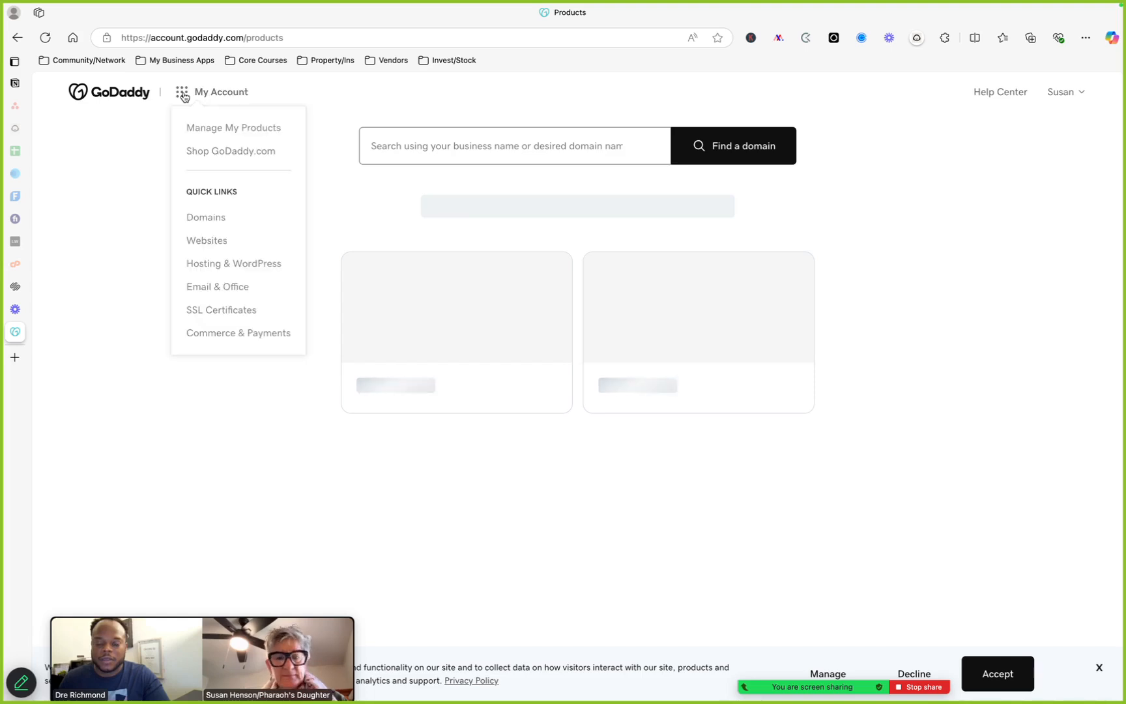
pyautogui.click(248, 264)
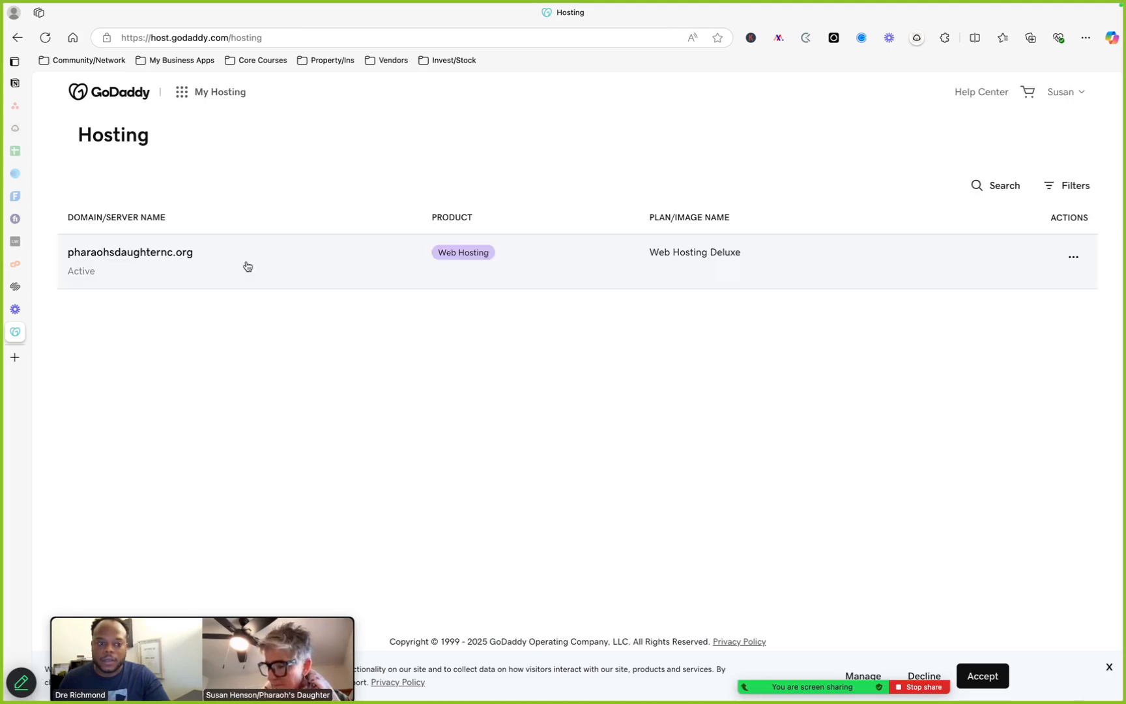
pyautogui.click(183, 93)
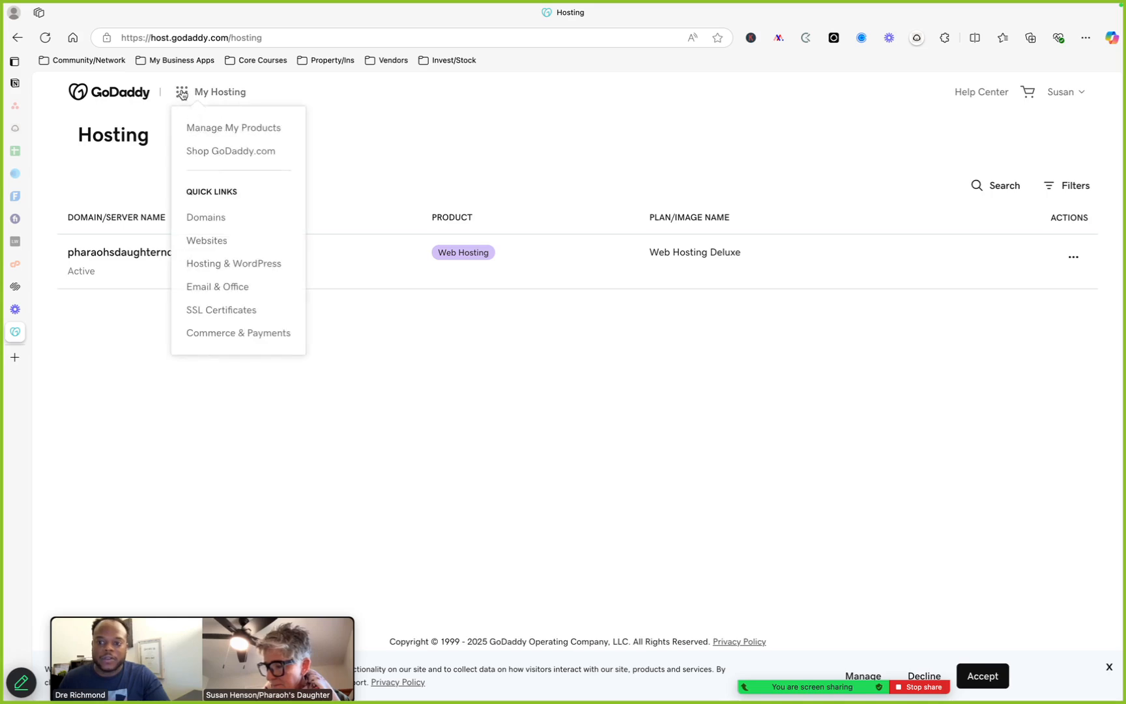
pyautogui.click(183, 95)
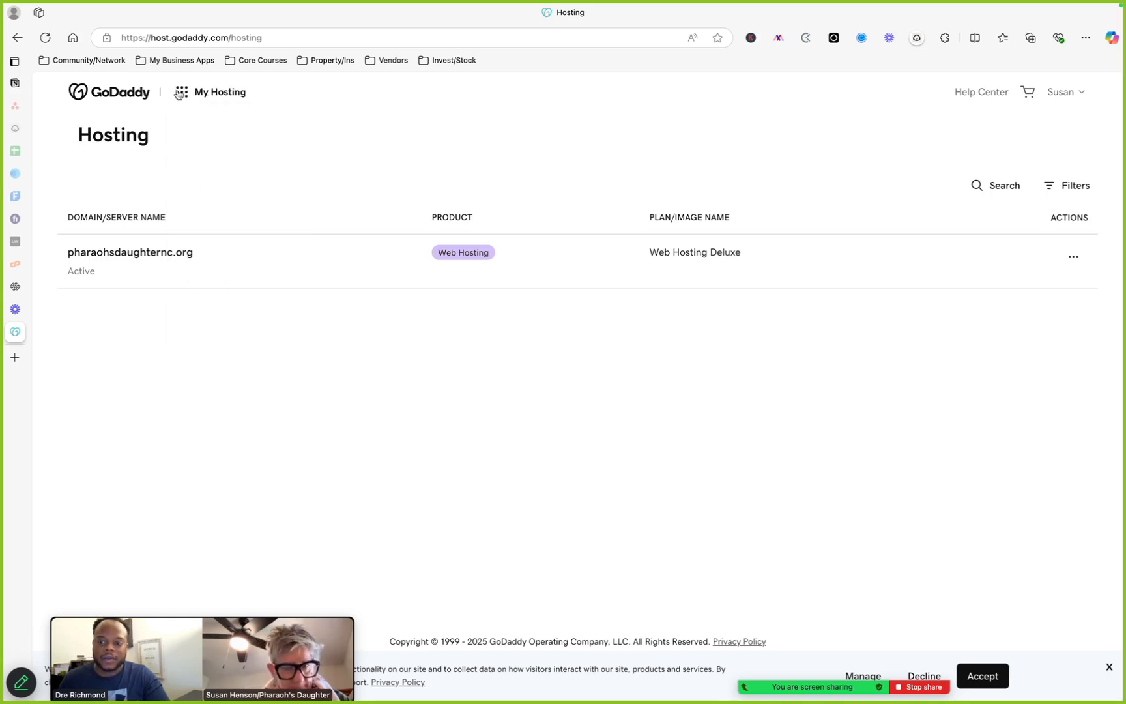
pyautogui.click(181, 96)
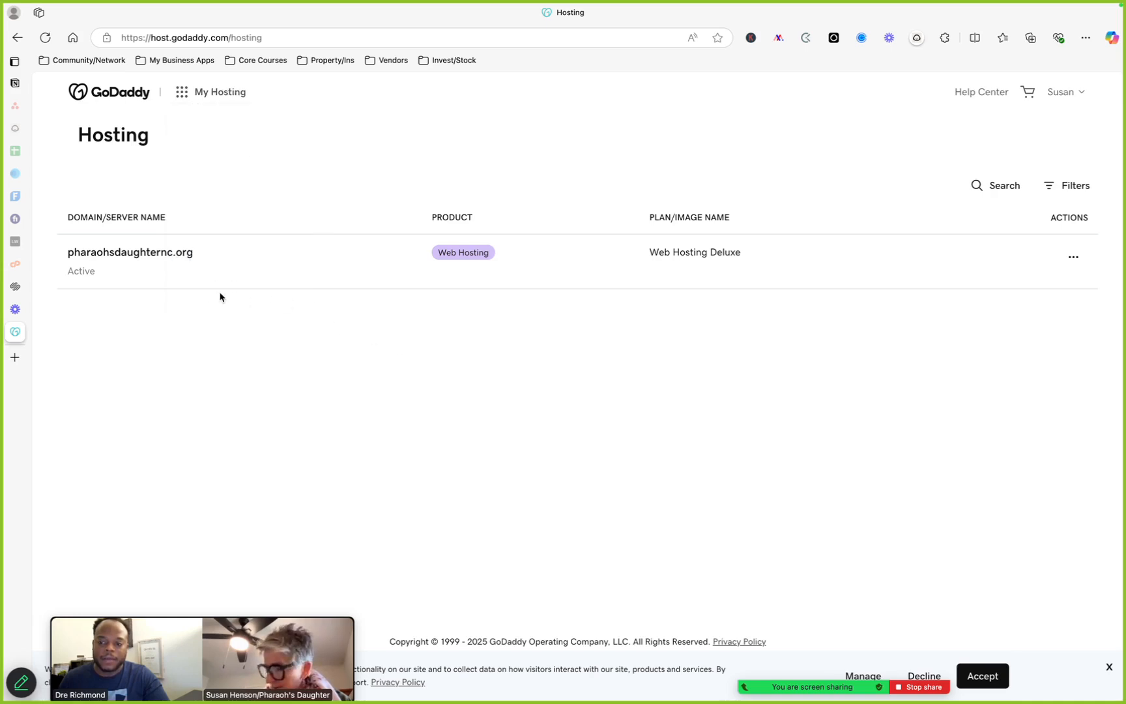
pyautogui.click(171, 266)
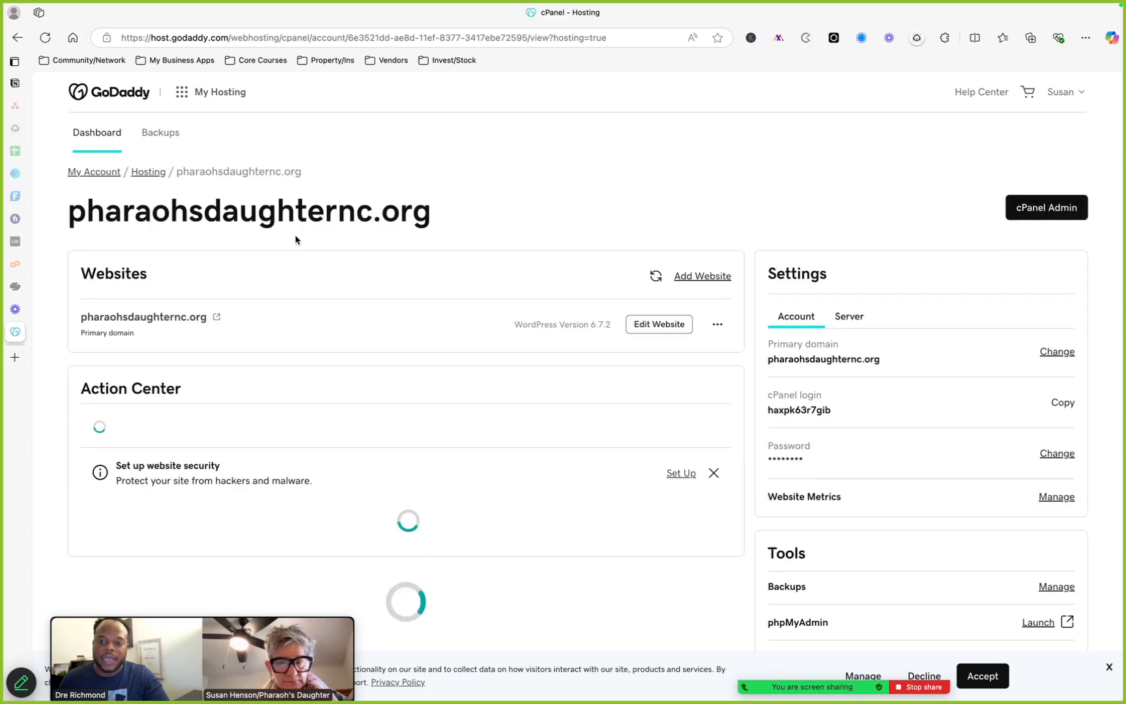
pyautogui.click(183, 92)
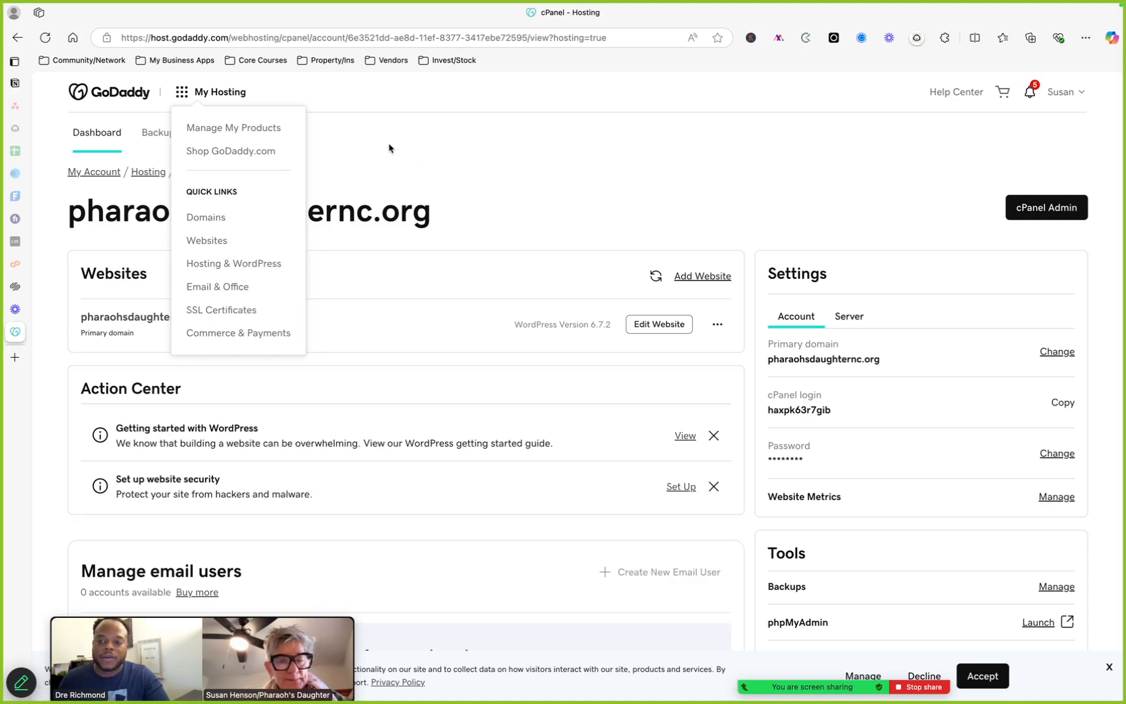
pyautogui.click(182, 94)
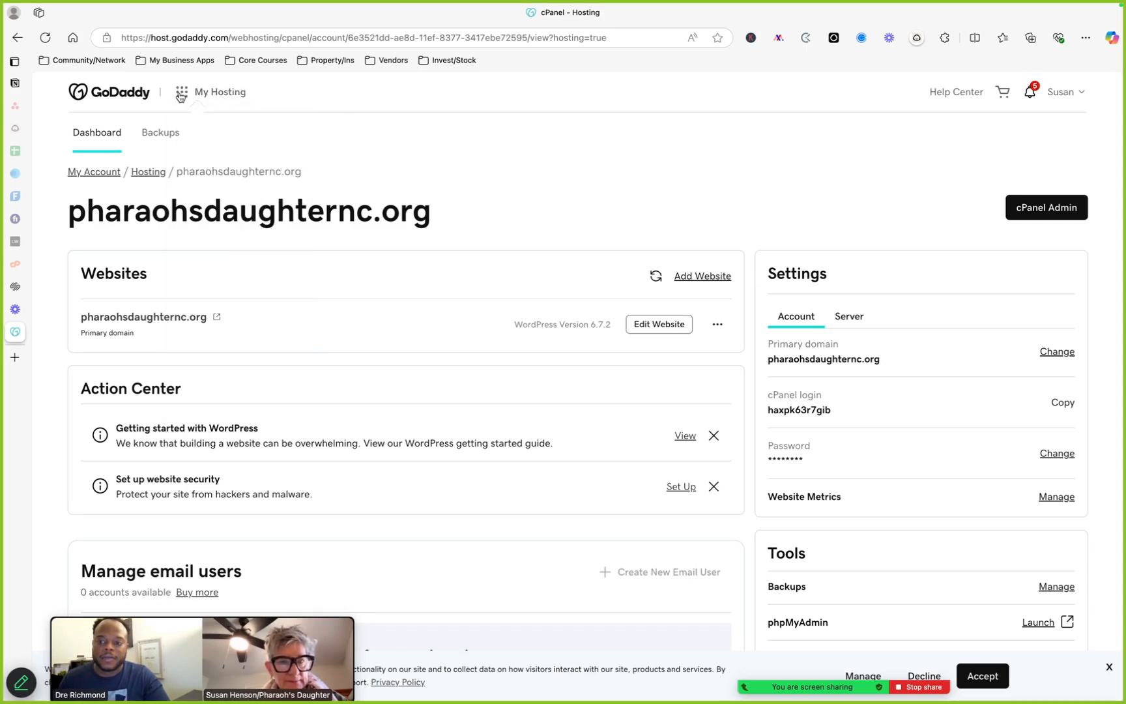
pyautogui.click(181, 97)
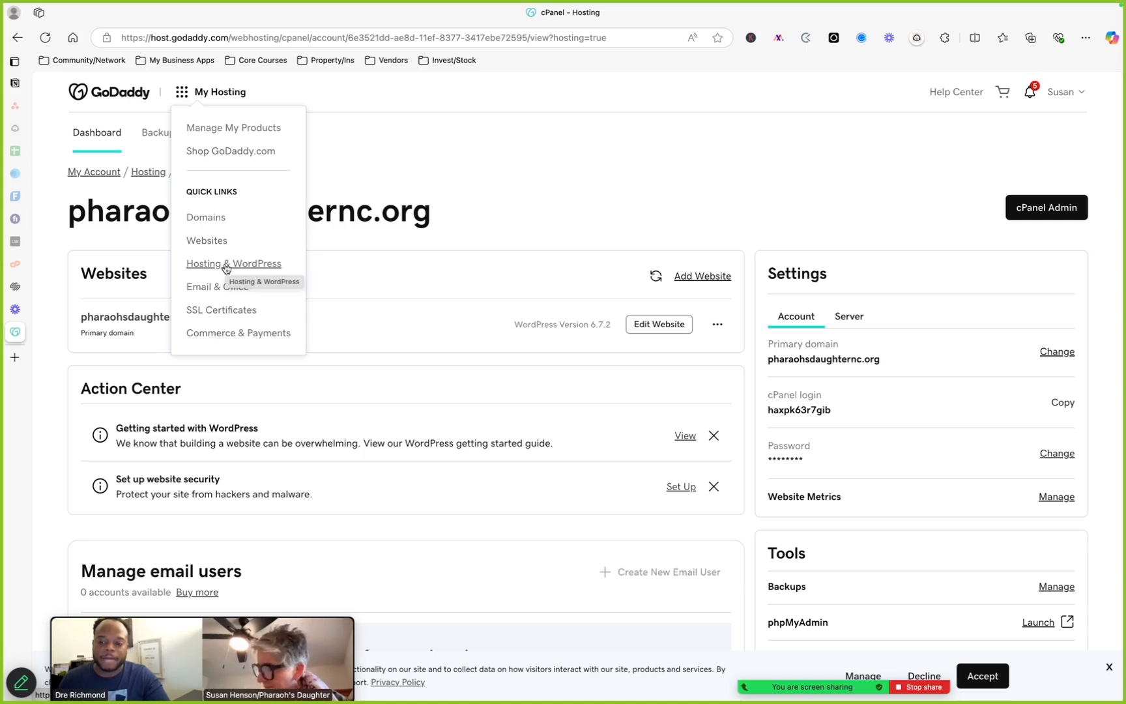
pyautogui.click(524, 182)
pyautogui.scroll(-1, 304, 256)
pyautogui.scroll(-1, 302, 254)
pyautogui.scroll(1, 299, 254)
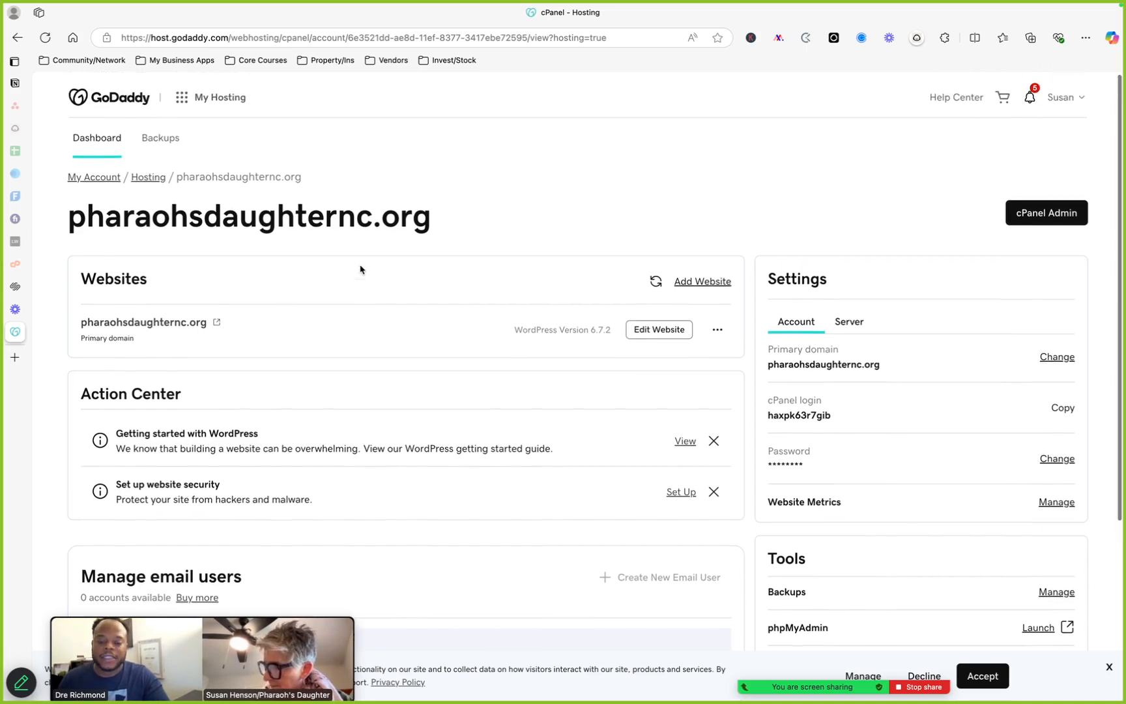
pyautogui.click(182, 96)
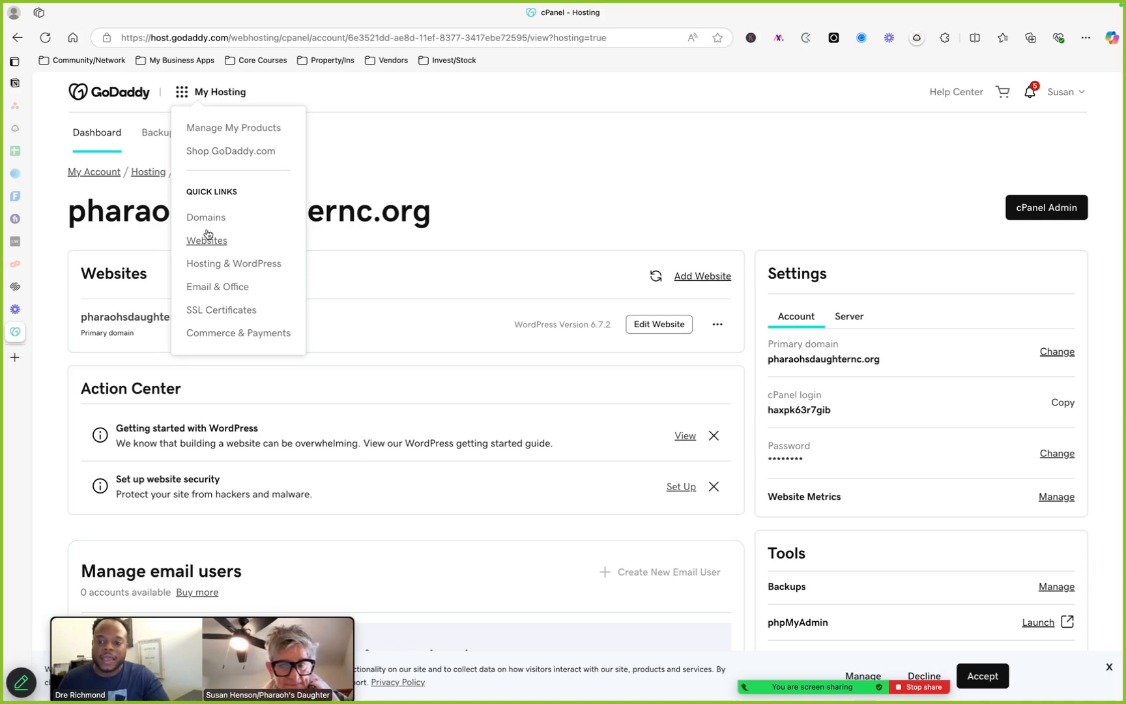
pyautogui.click(528, 196)
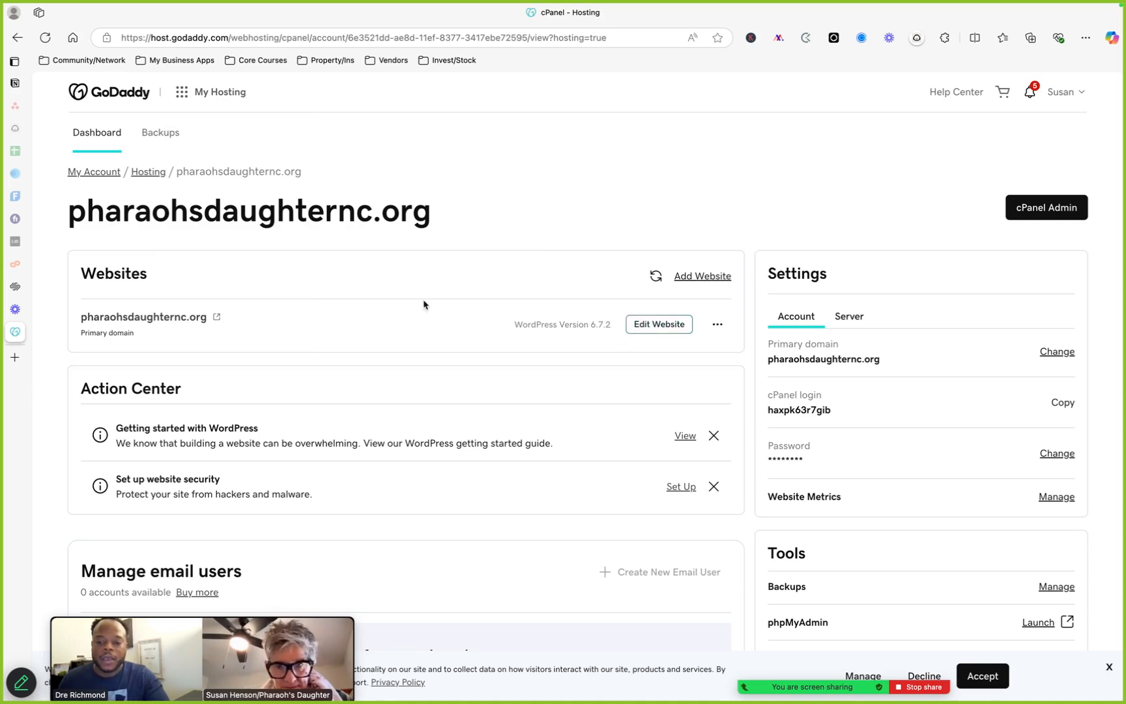
# Open the pharaohsdaughternc.org WordPress admin dashboard and dismiss the payment forms notice
pyautogui.click(665, 325)
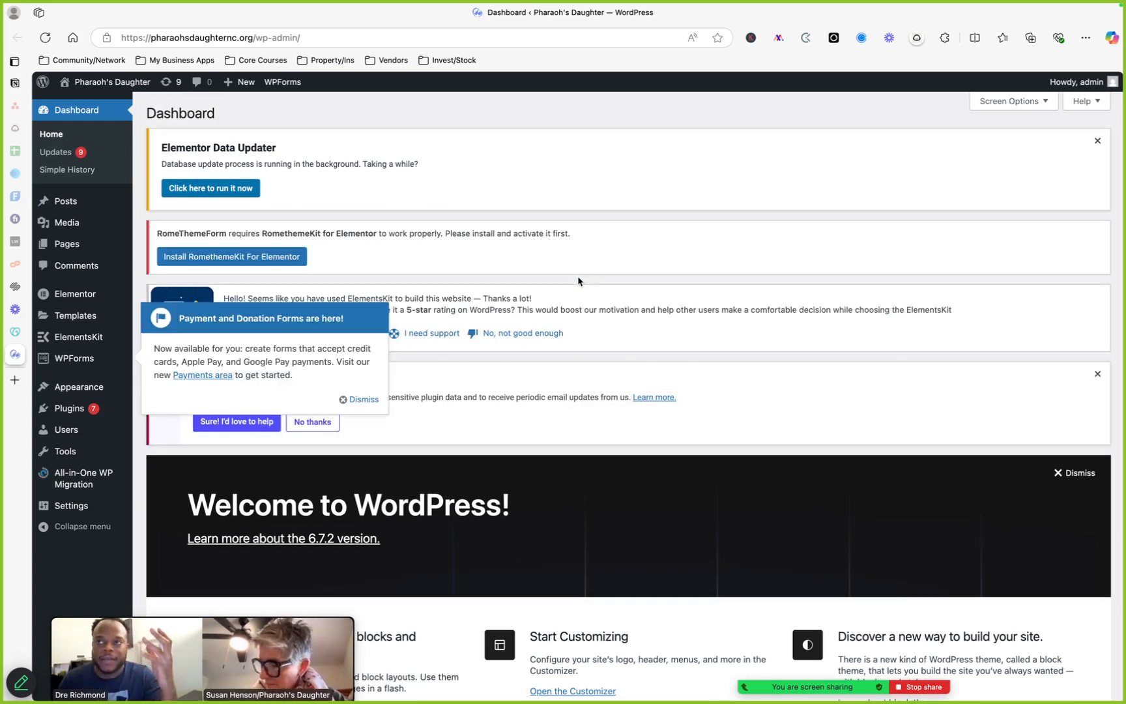
pyautogui.click(378, 398)
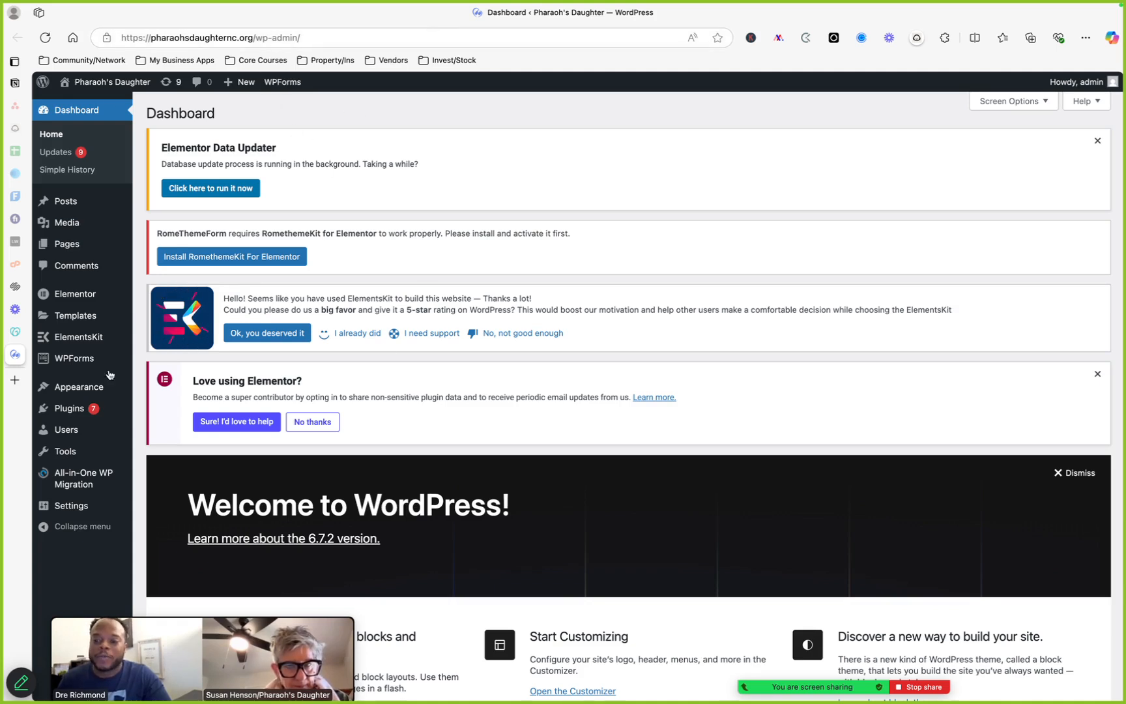
# Dismiss the Elementor Data Updater notice and the Love using Elementor notice on the dashboard
pyautogui.click(1097, 140)
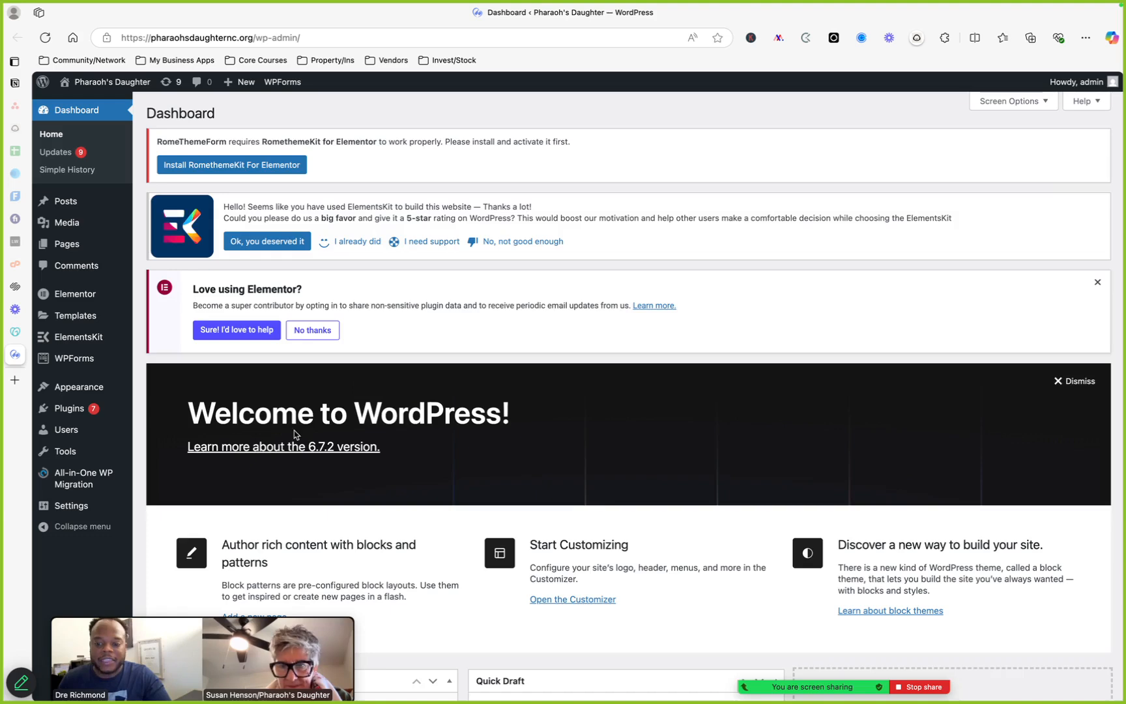
pyautogui.scroll(-10, 294, 430)
pyautogui.scroll(10, 295, 433)
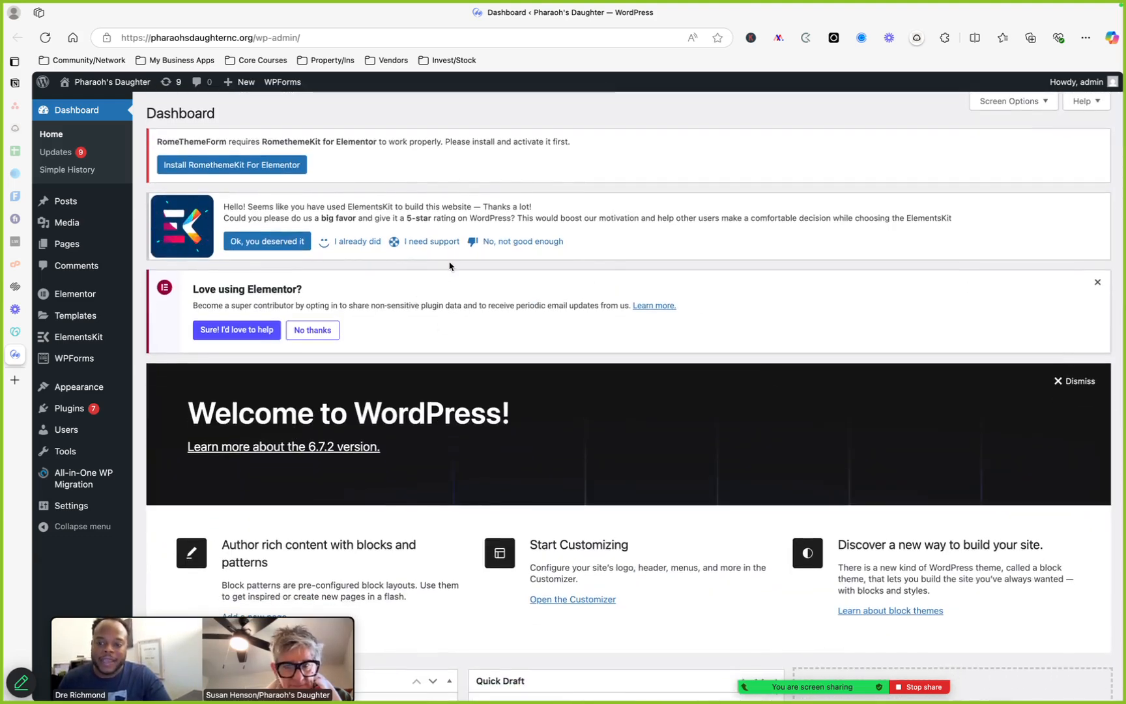
pyautogui.scroll(-1, 435, 351)
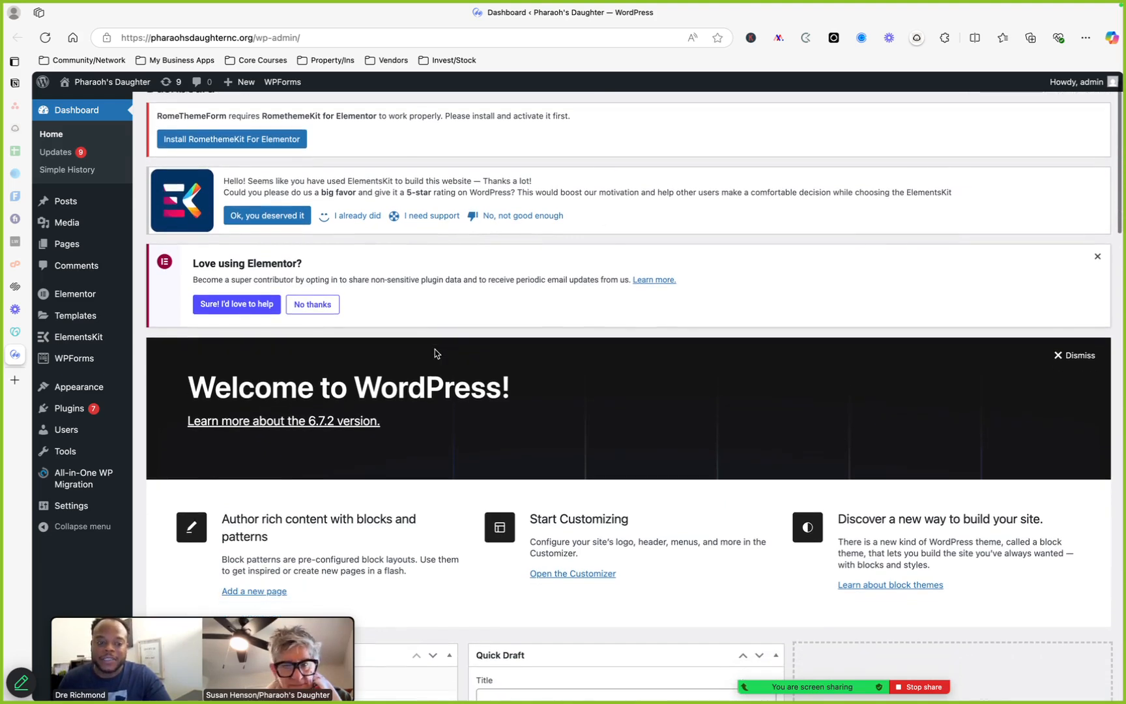
pyautogui.click(1098, 257)
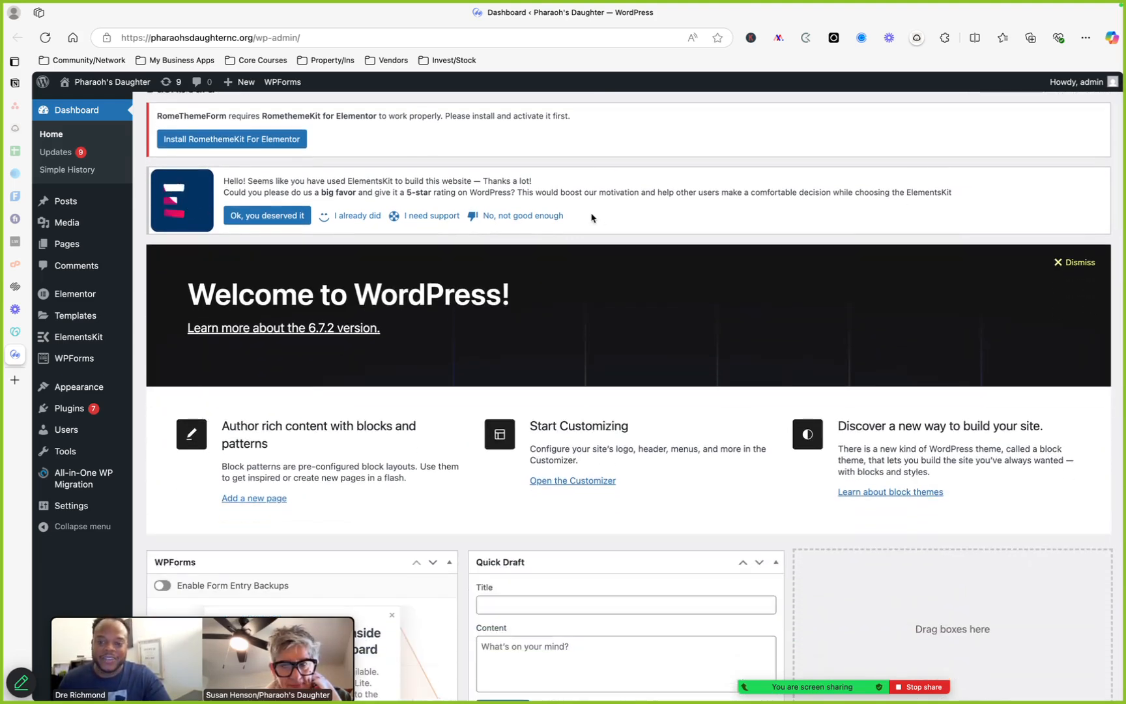
# Open the Posts list from the admin dashboard
pyautogui.scroll(-5, 593, 216)
pyautogui.scroll(-3, 379, 261)
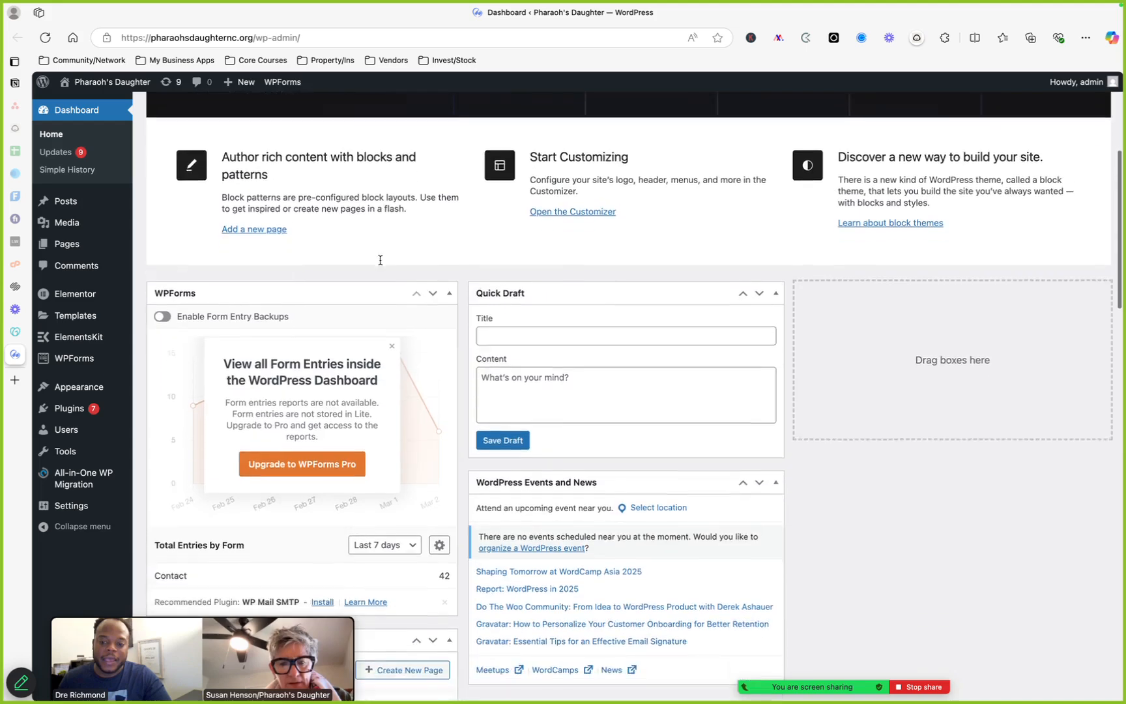
pyautogui.scroll(5, 381, 262)
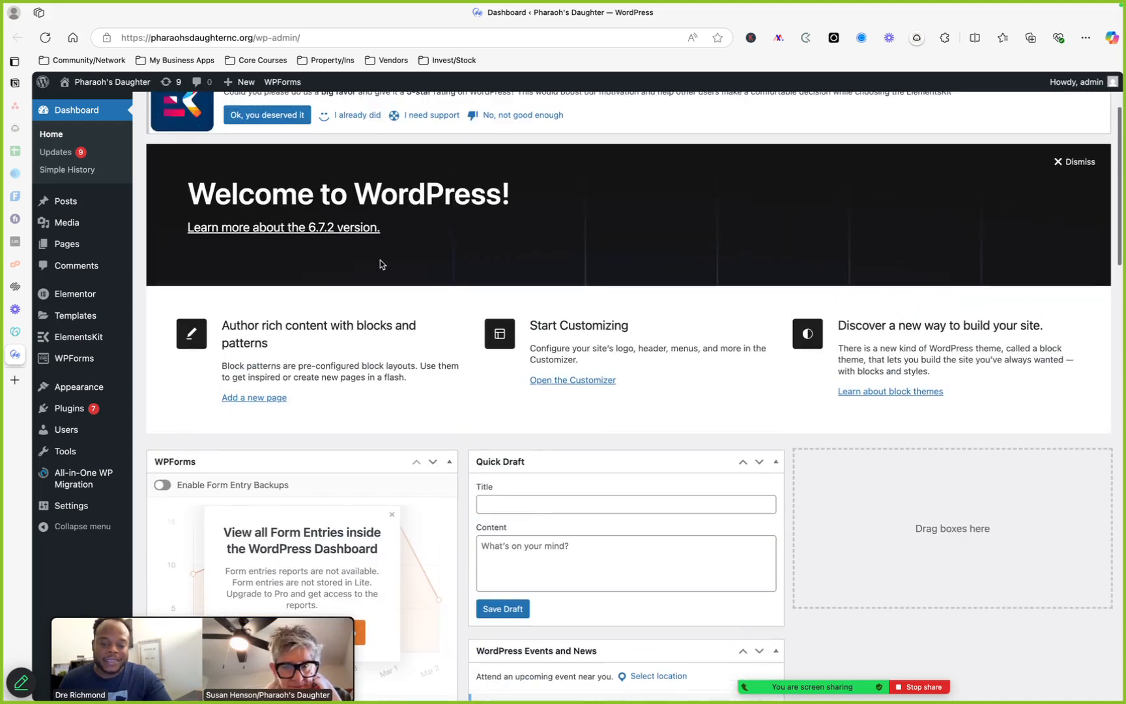
pyautogui.scroll(3, 599, 384)
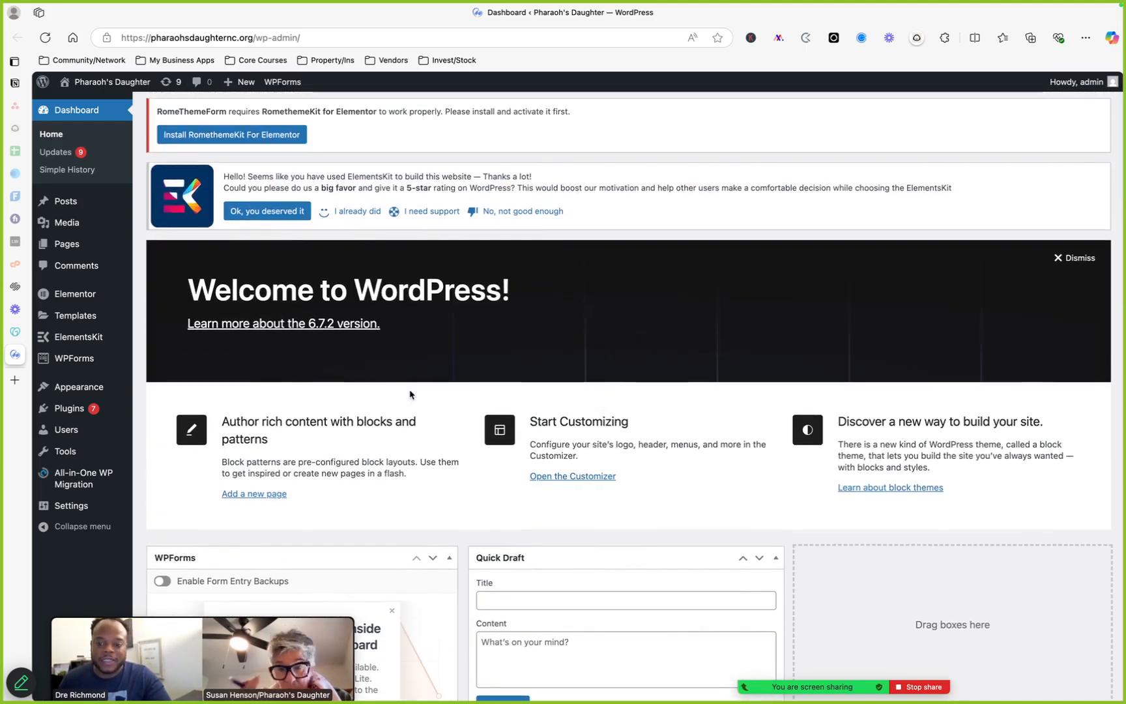
pyautogui.scroll(-5, 404, 389)
pyautogui.scroll(5, 410, 394)
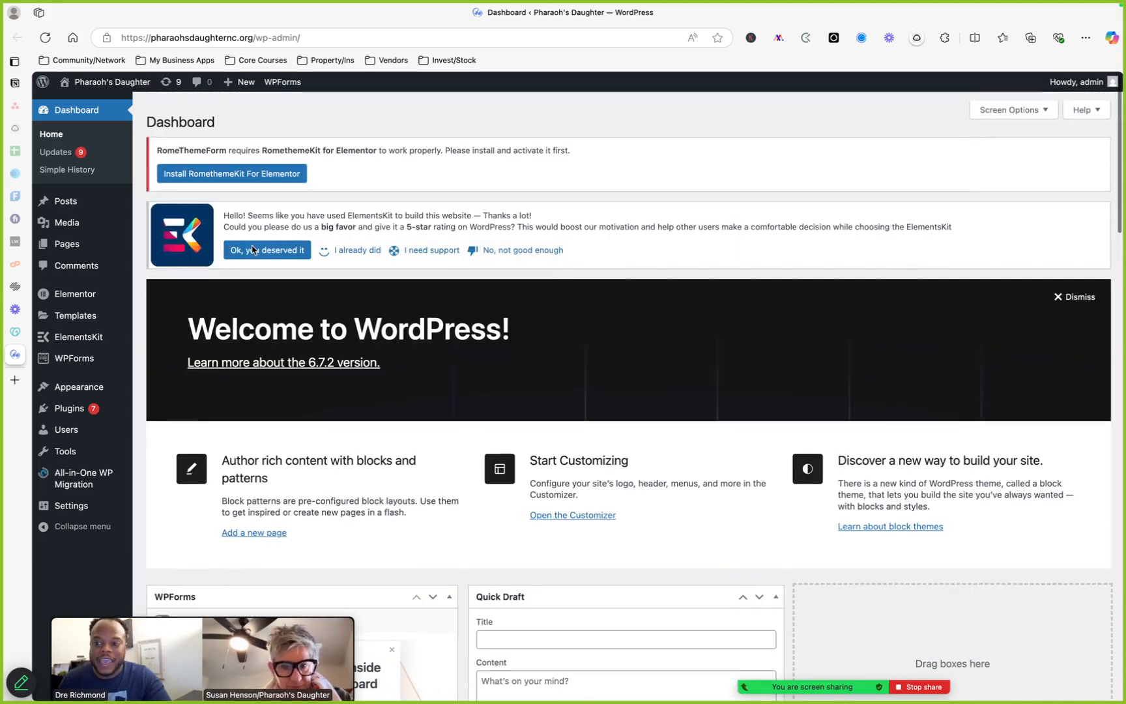
pyautogui.moveTo(108, 81)
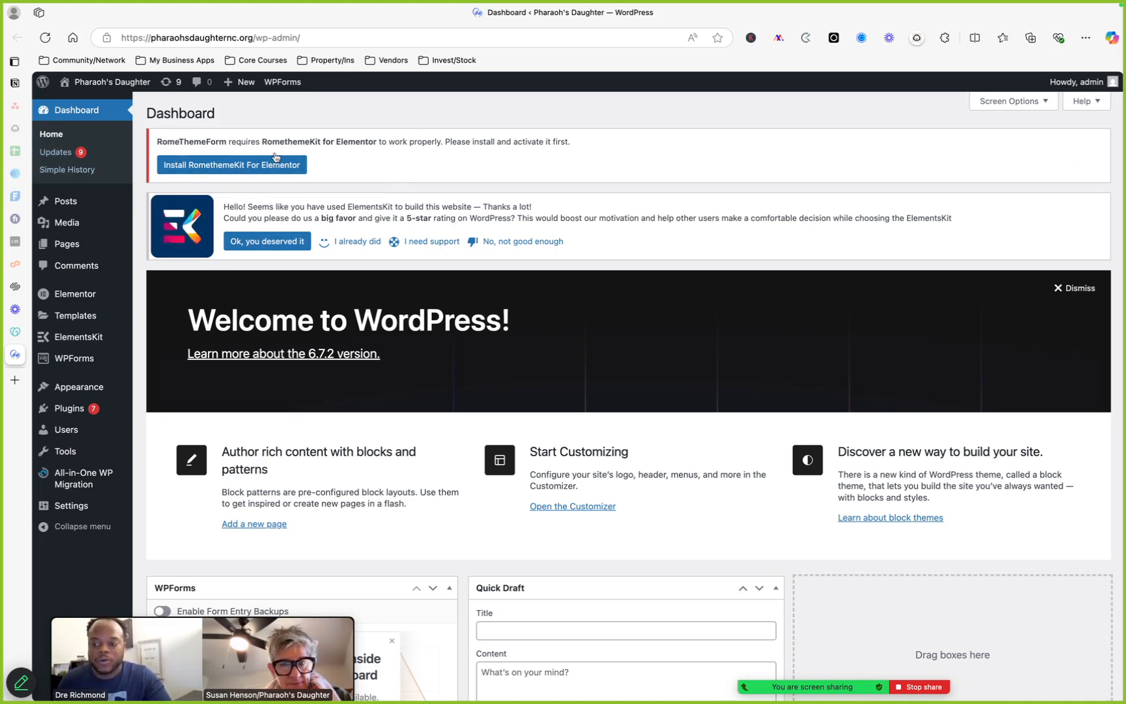
pyautogui.moveTo(77, 211)
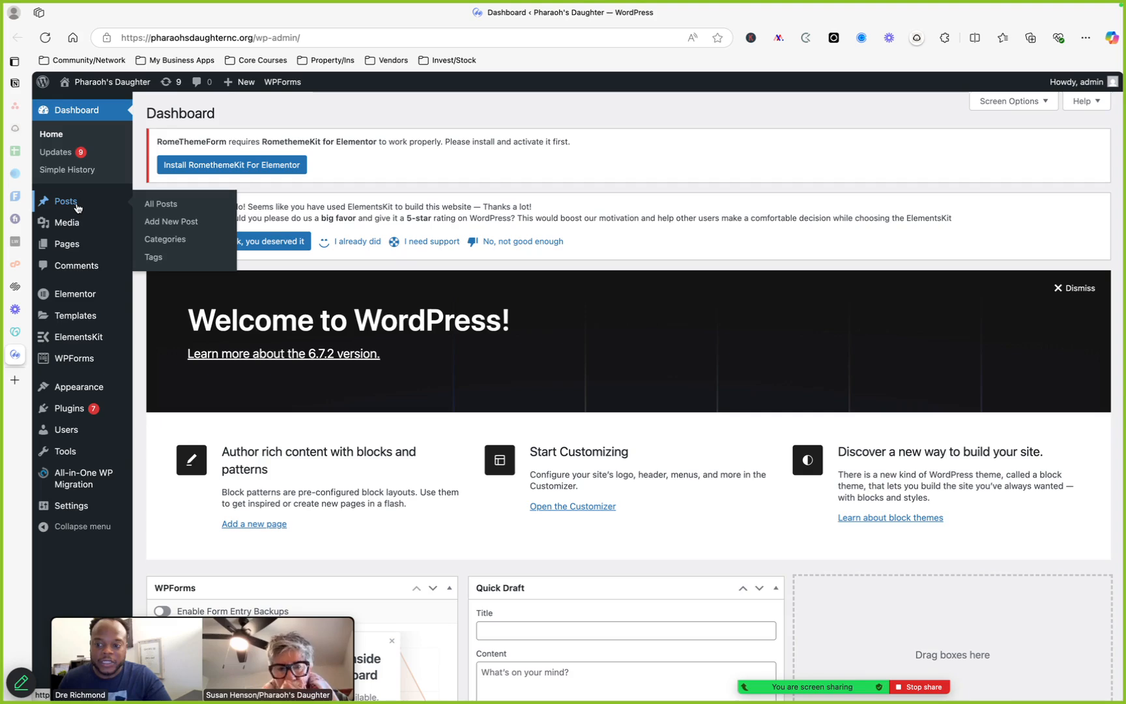
pyautogui.click(77, 207)
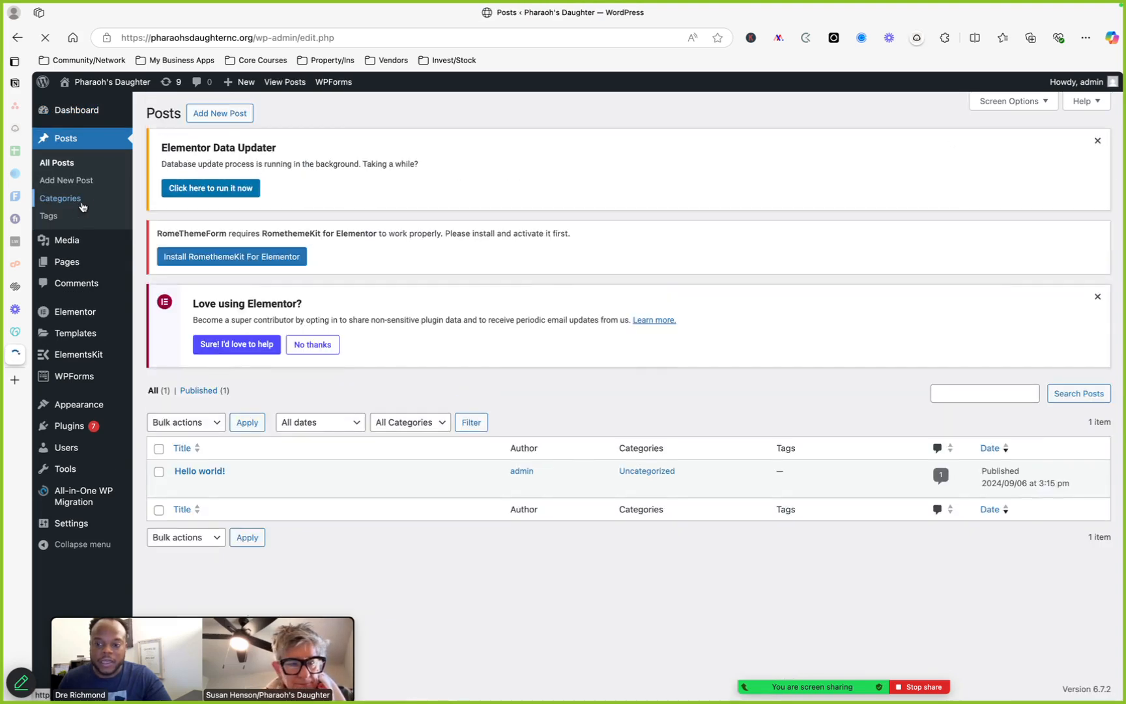
# Try adding a new post in the block editor, close its welcome guide, and return to the Posts list
pyautogui.moveTo(79, 118)
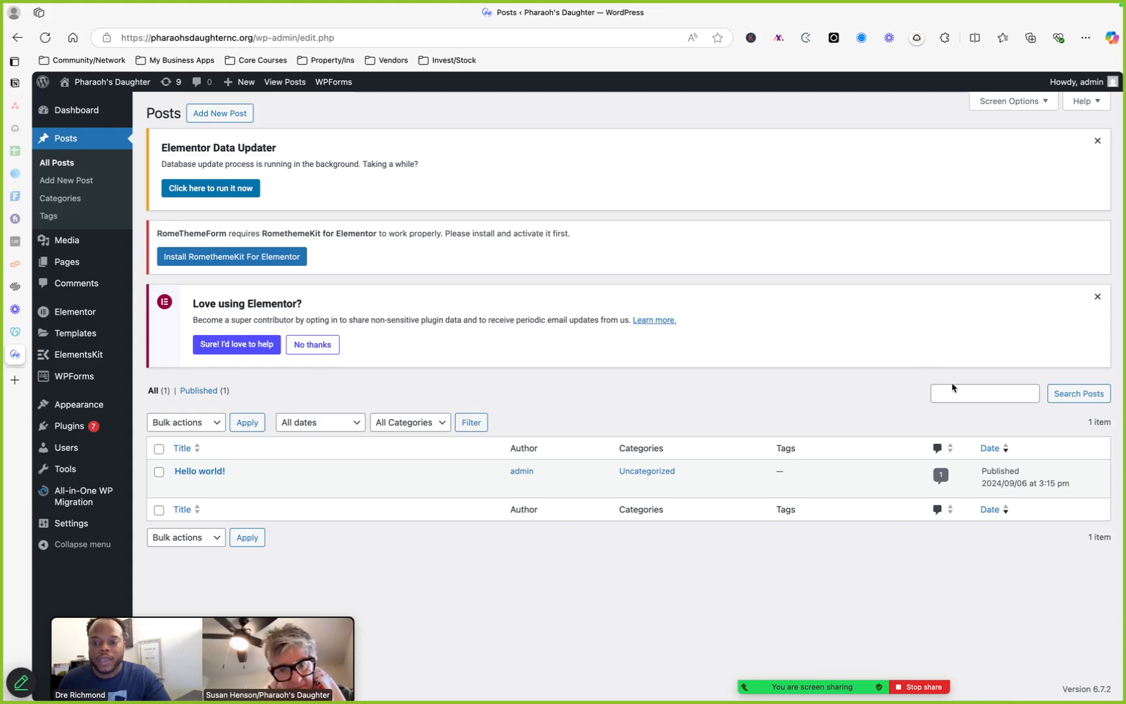
pyautogui.click(248, 114)
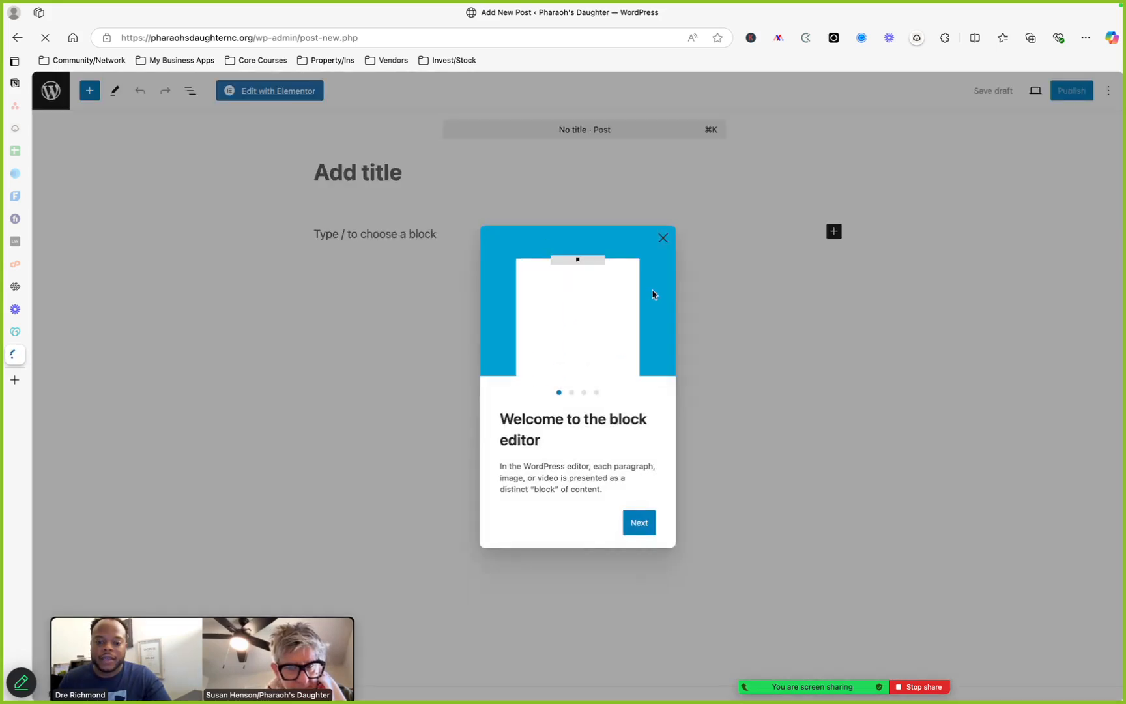
pyautogui.click(662, 239)
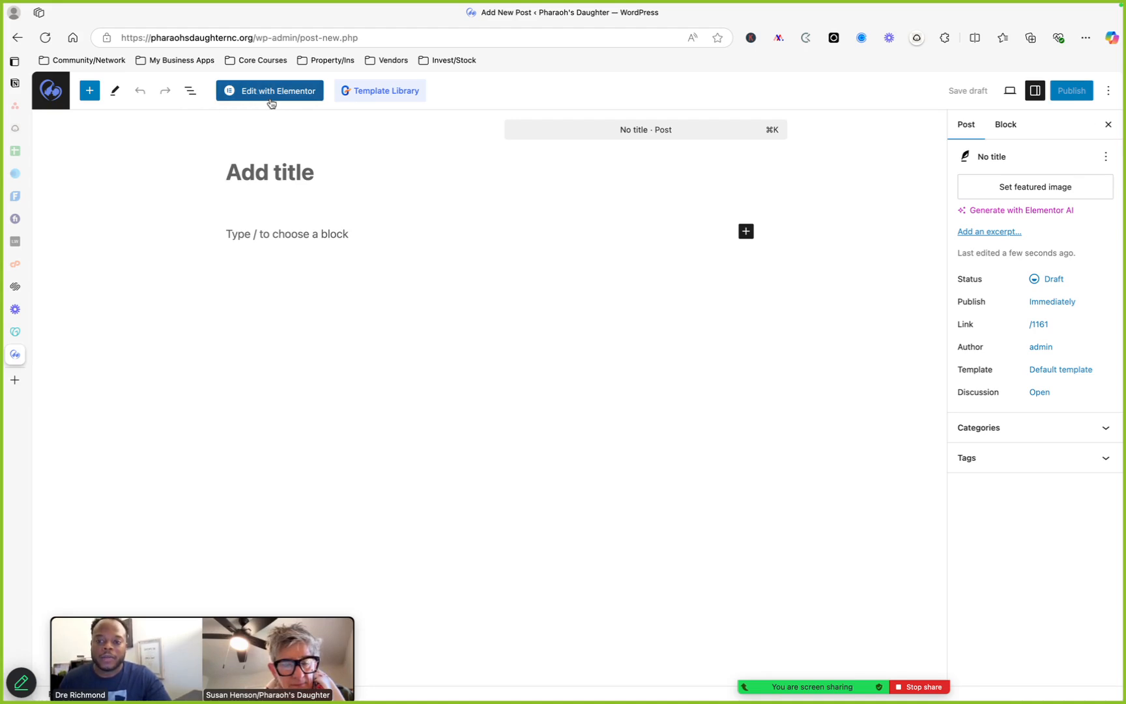
pyautogui.click(17, 37)
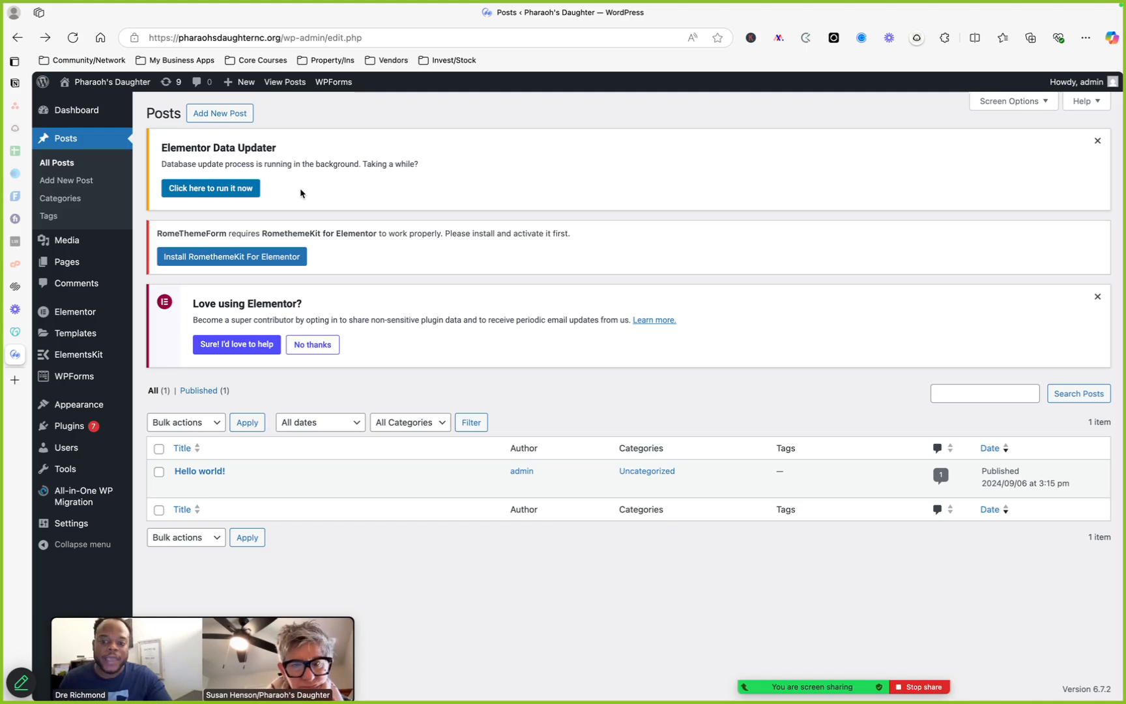
# Open a new tab and go to the dbamarketingpros.com website
pyautogui.click(90, 145)
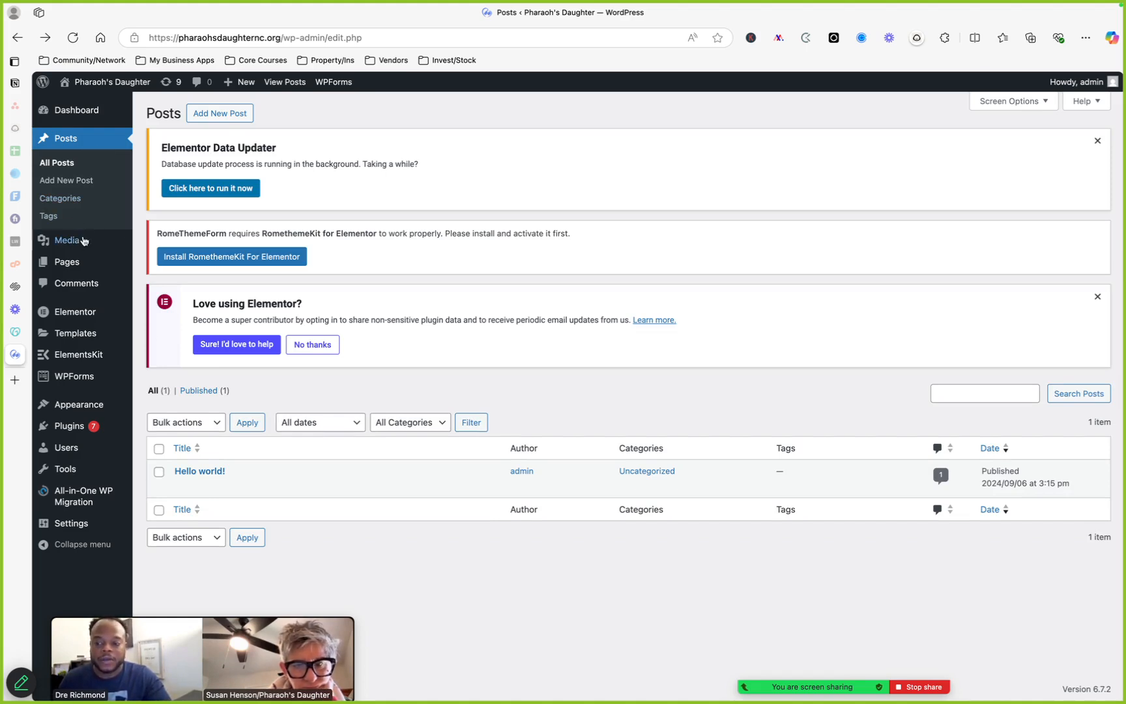
pyautogui.moveTo(88, 262)
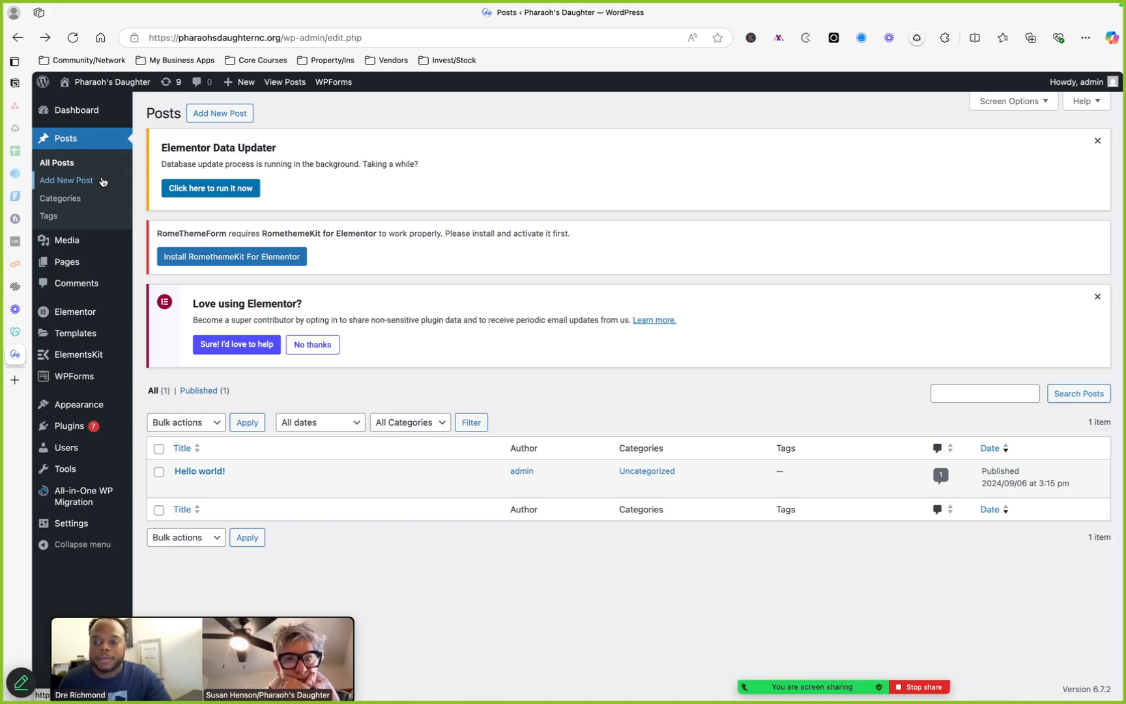
pyautogui.click(14, 380)
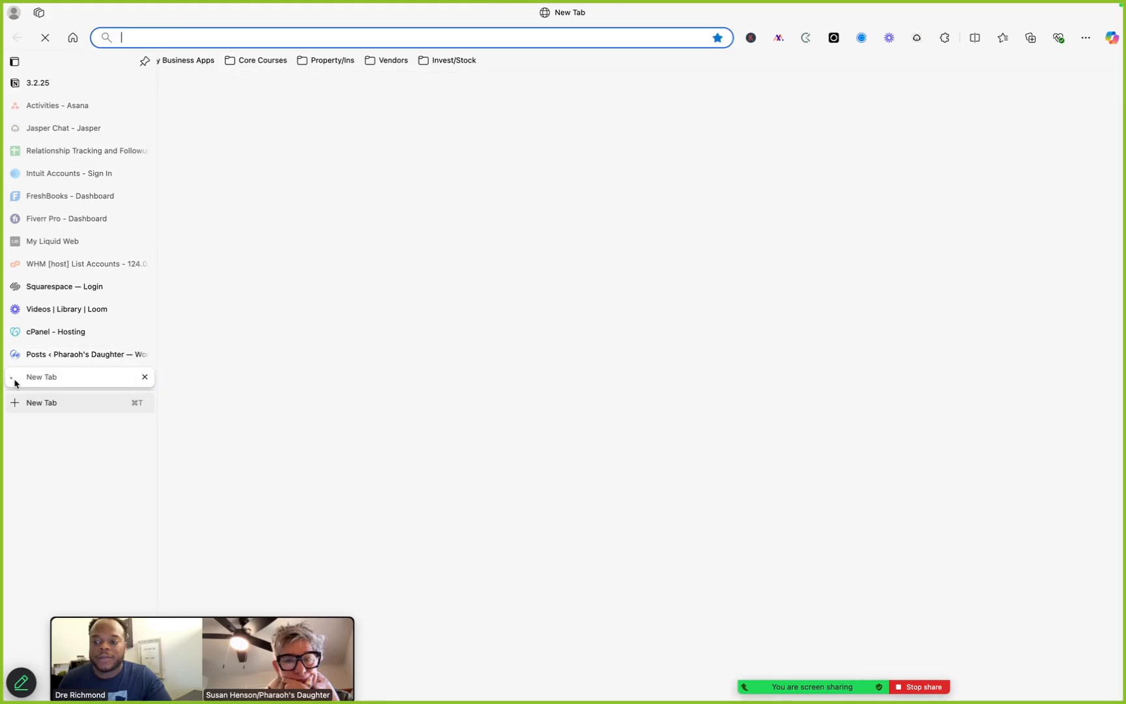
pyautogui.write('db')
pyautogui.press('Return')
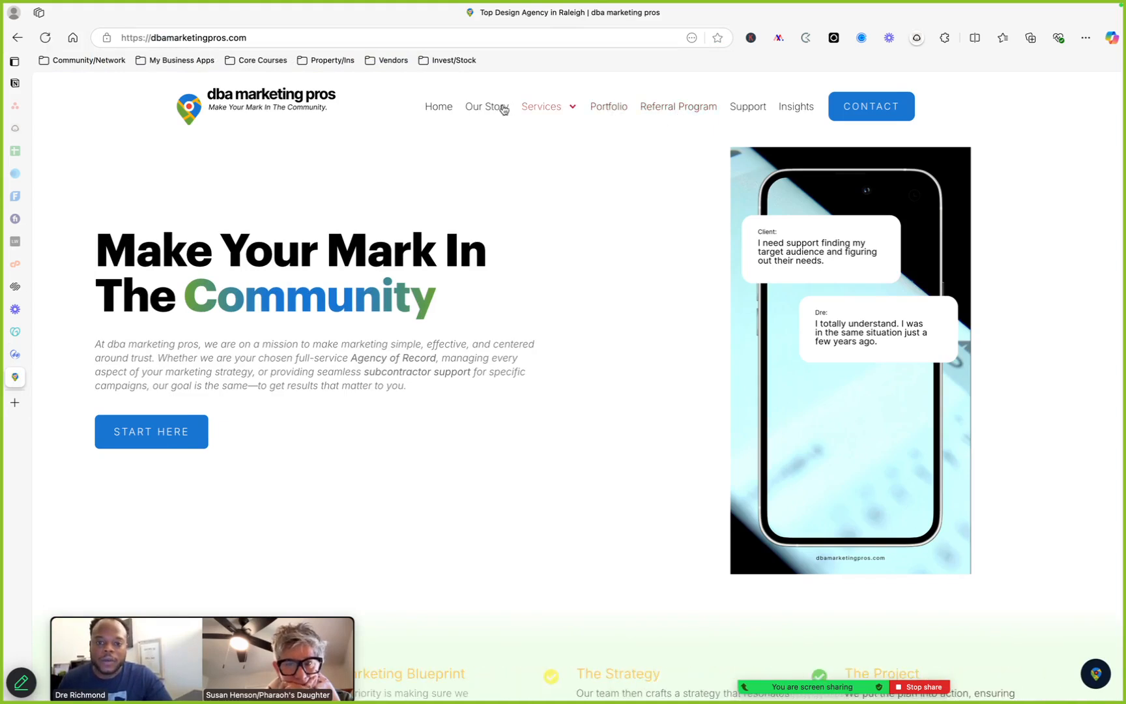
# Browse the dba marketing pros site's menu pages through to the Insights blog page
pyautogui.click(746, 108)
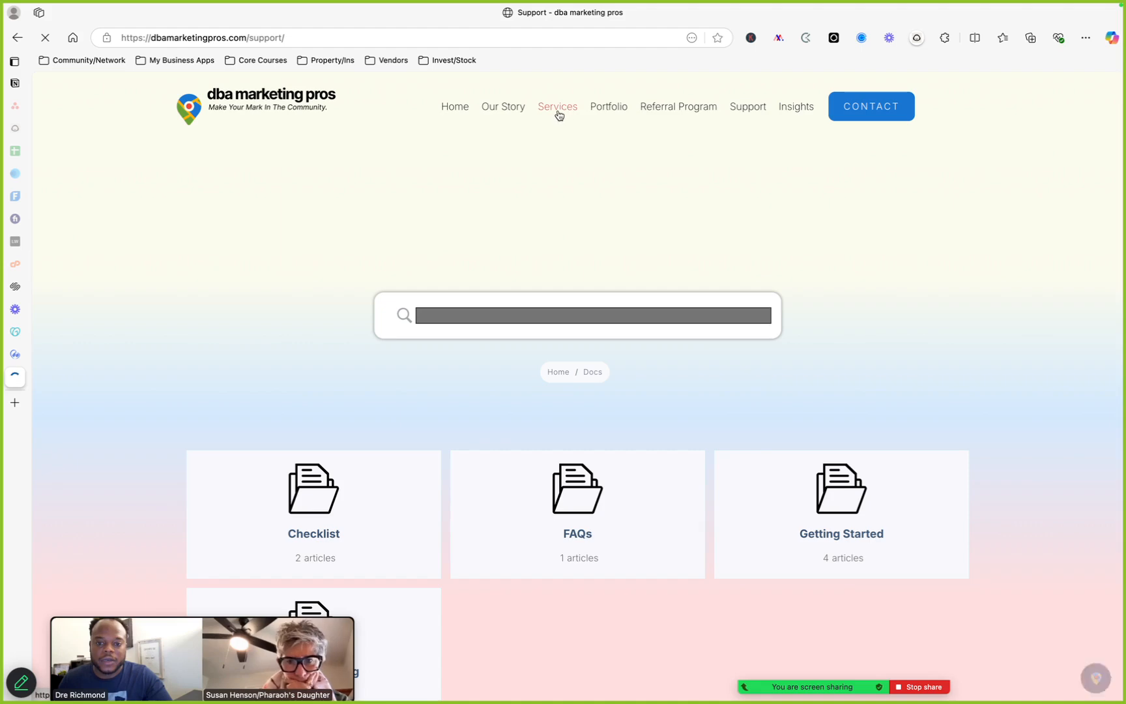
pyautogui.click(558, 114)
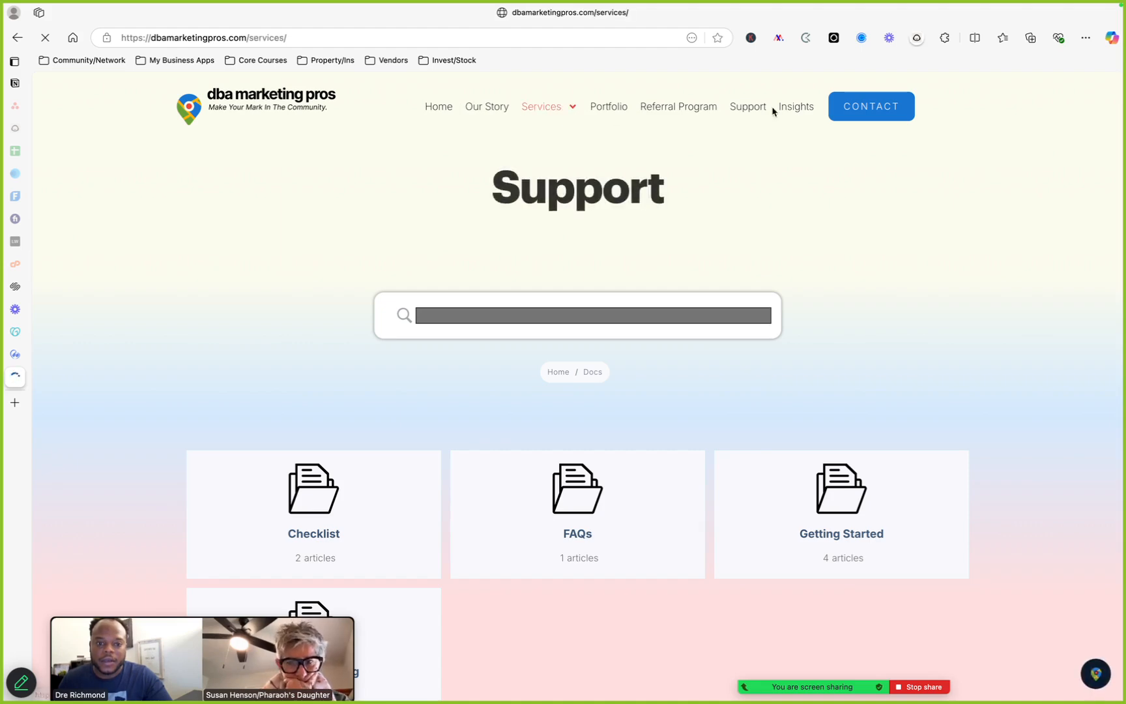
pyautogui.click(797, 109)
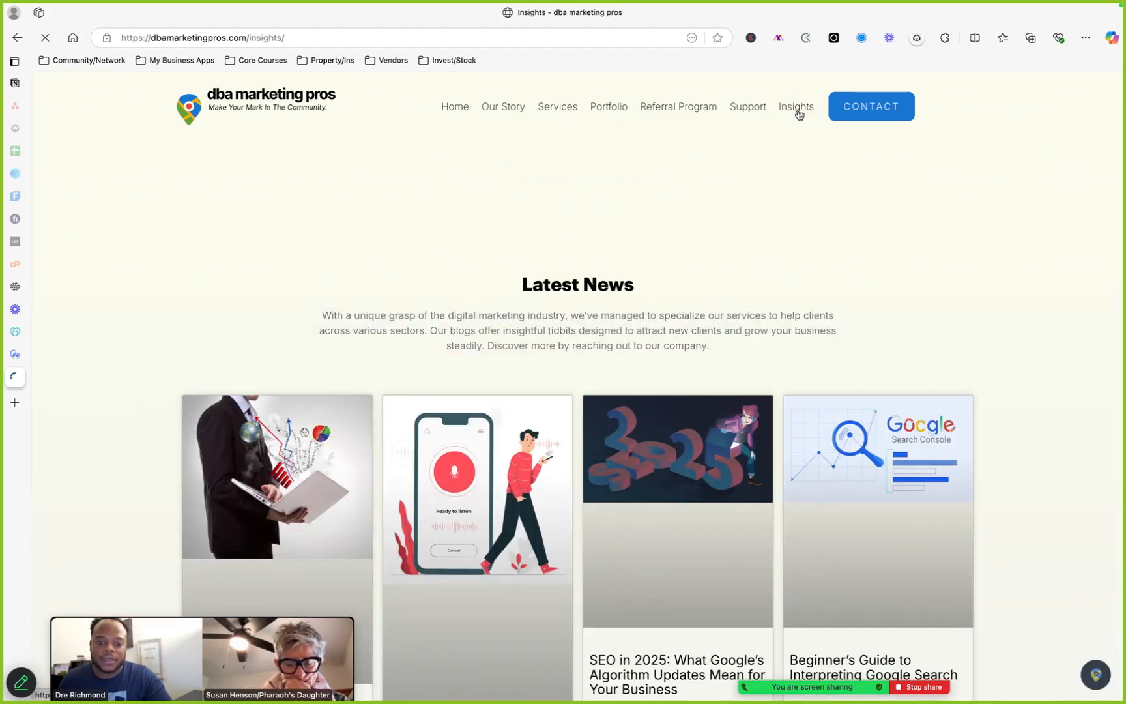
# Open the 'Complete Digital Strategies for 2025' article, read through it, and go back to Insights
pyautogui.scroll(-4, 605, 254)
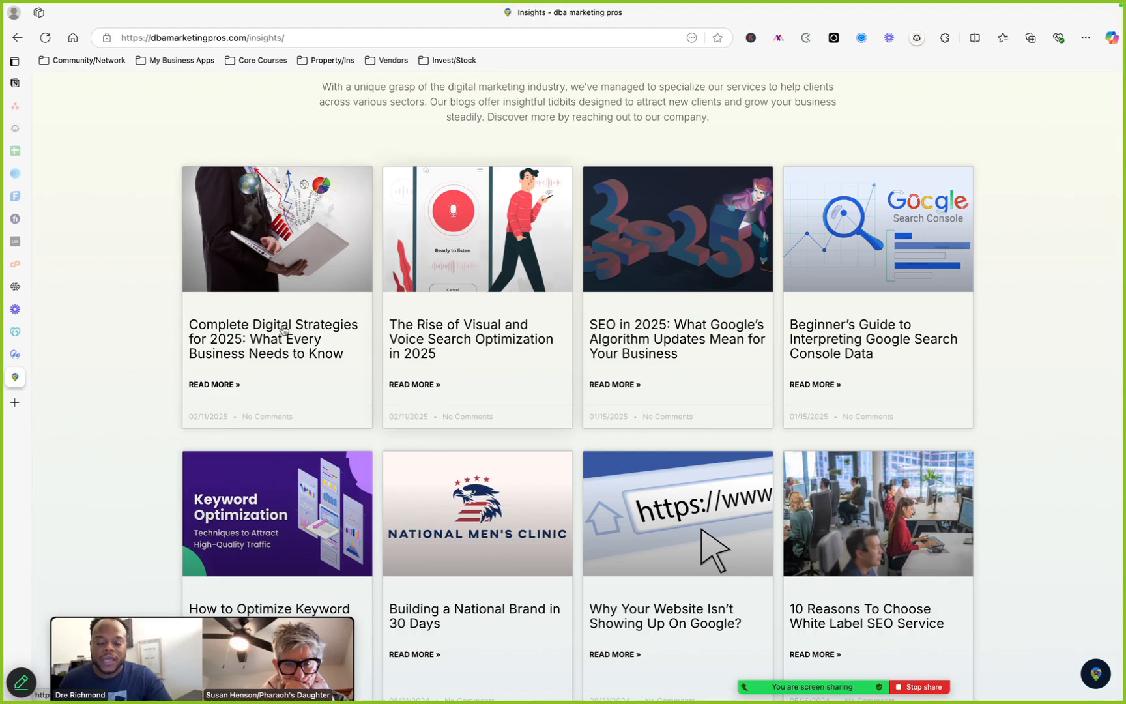
pyautogui.click(246, 345)
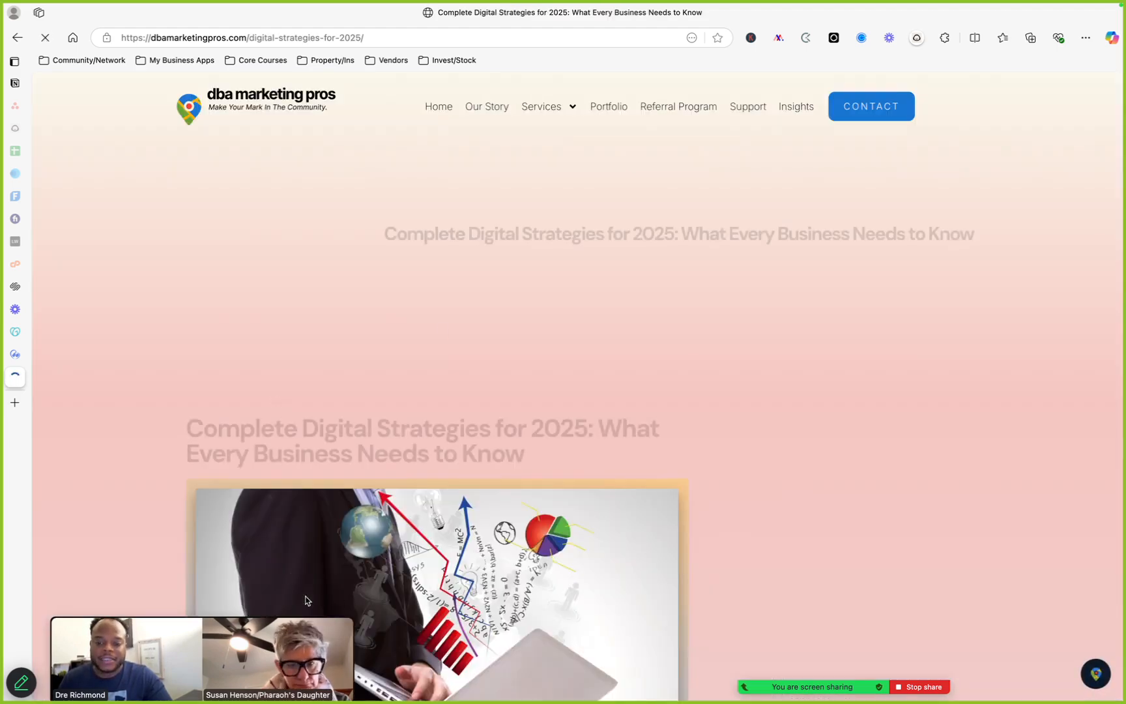
pyautogui.scroll(-10, 291, 578)
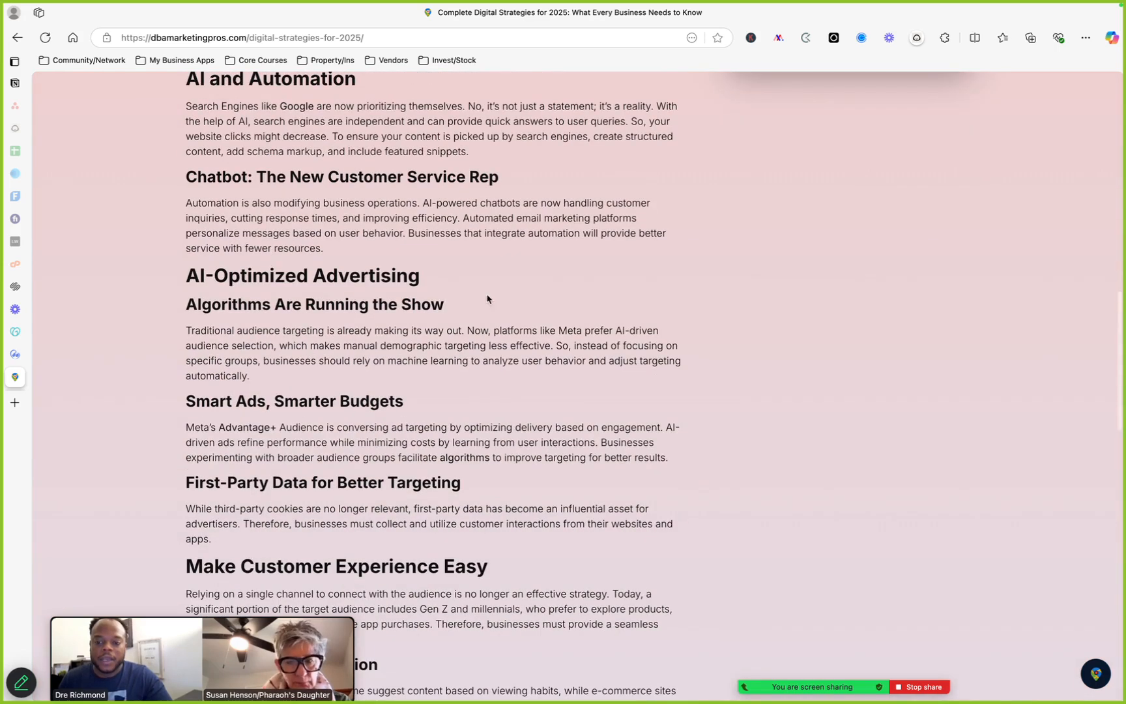
pyautogui.click(16, 40)
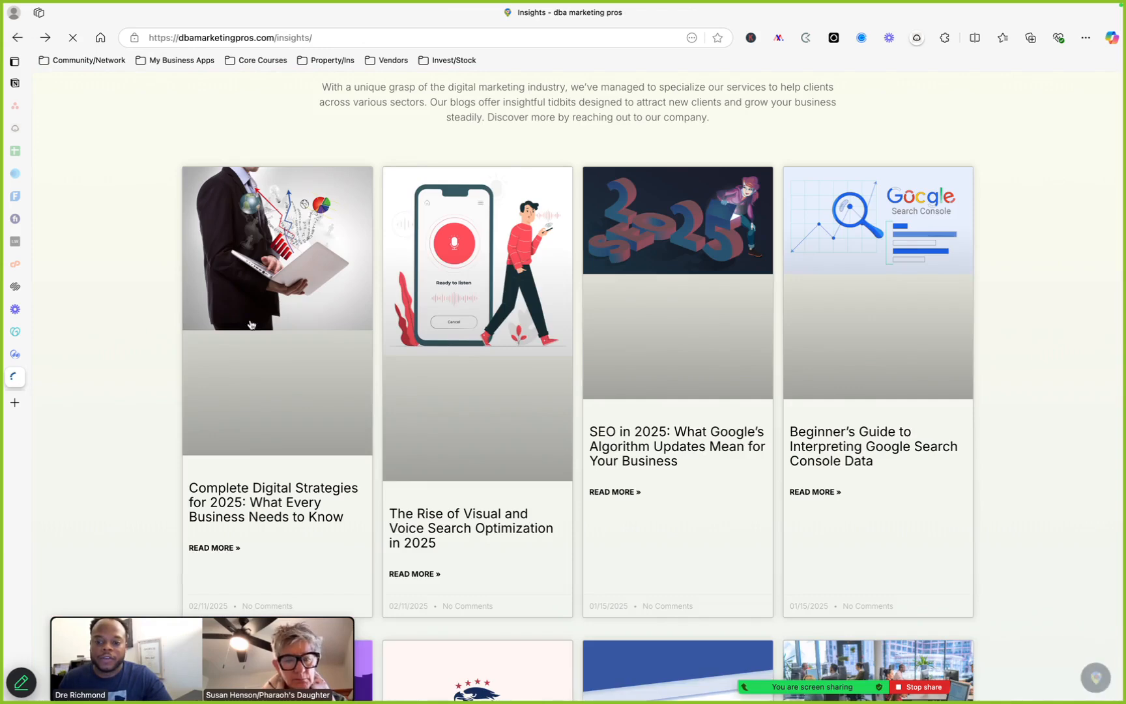
pyautogui.scroll(1, 523, 323)
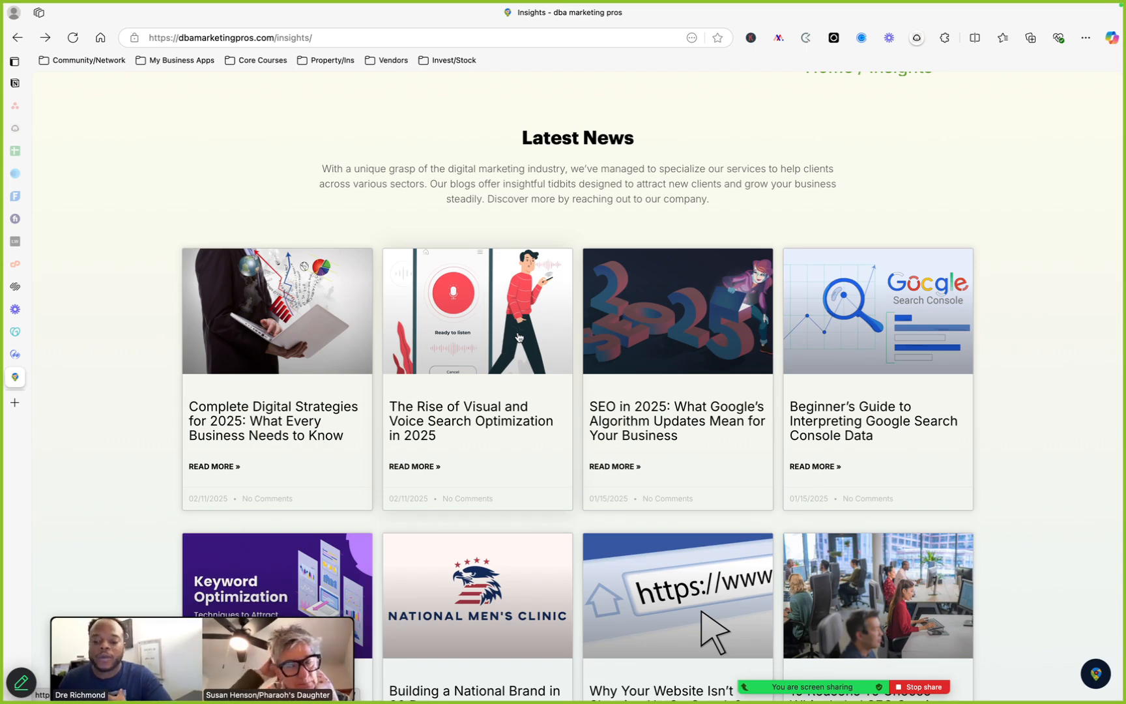
# Switch back to the Pharaoh's Daughter tab and view the live site's home page
pyautogui.click(13, 354)
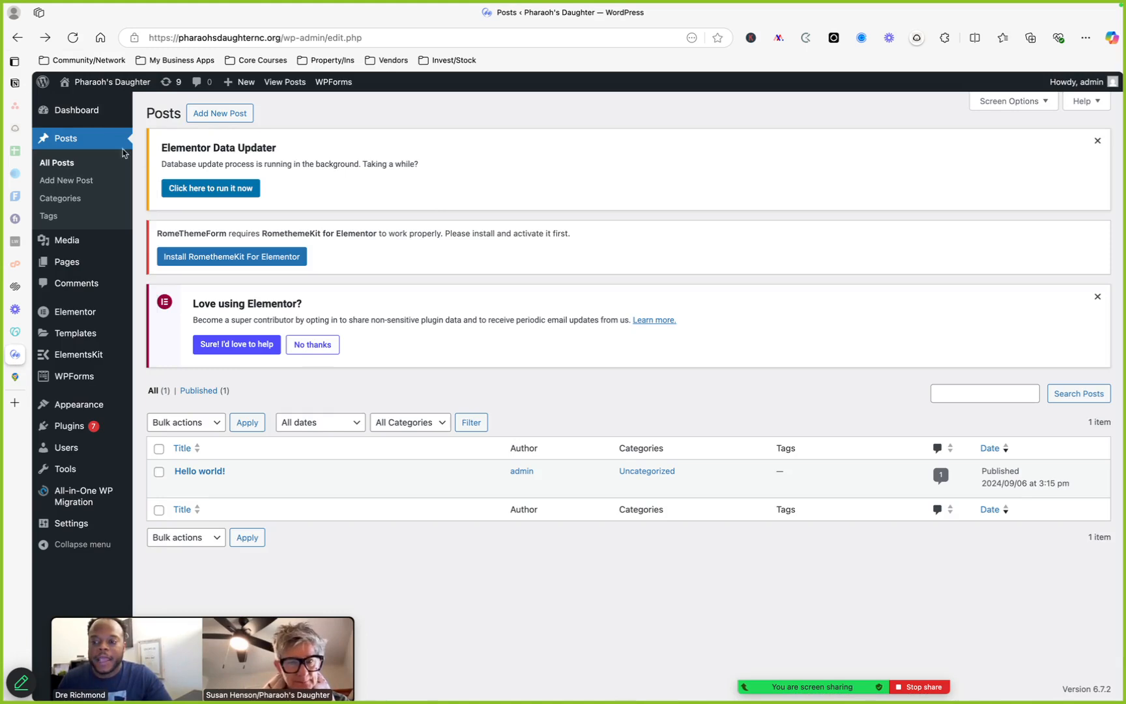
pyautogui.moveTo(99, 268)
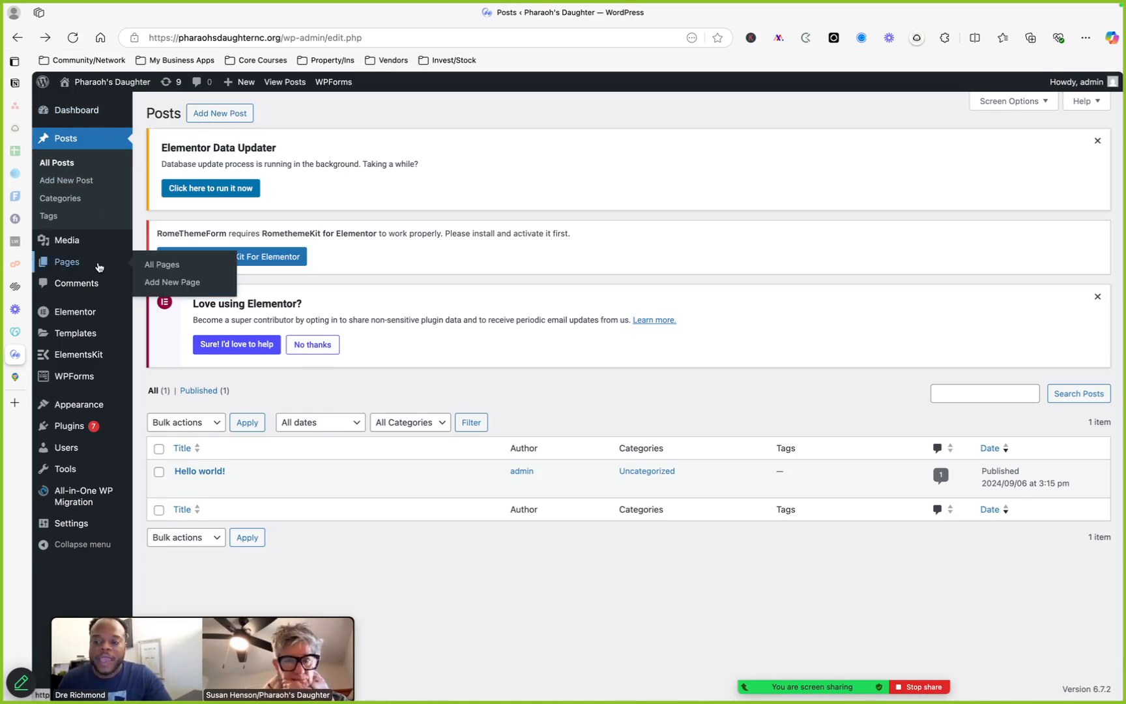
pyautogui.click(96, 83)
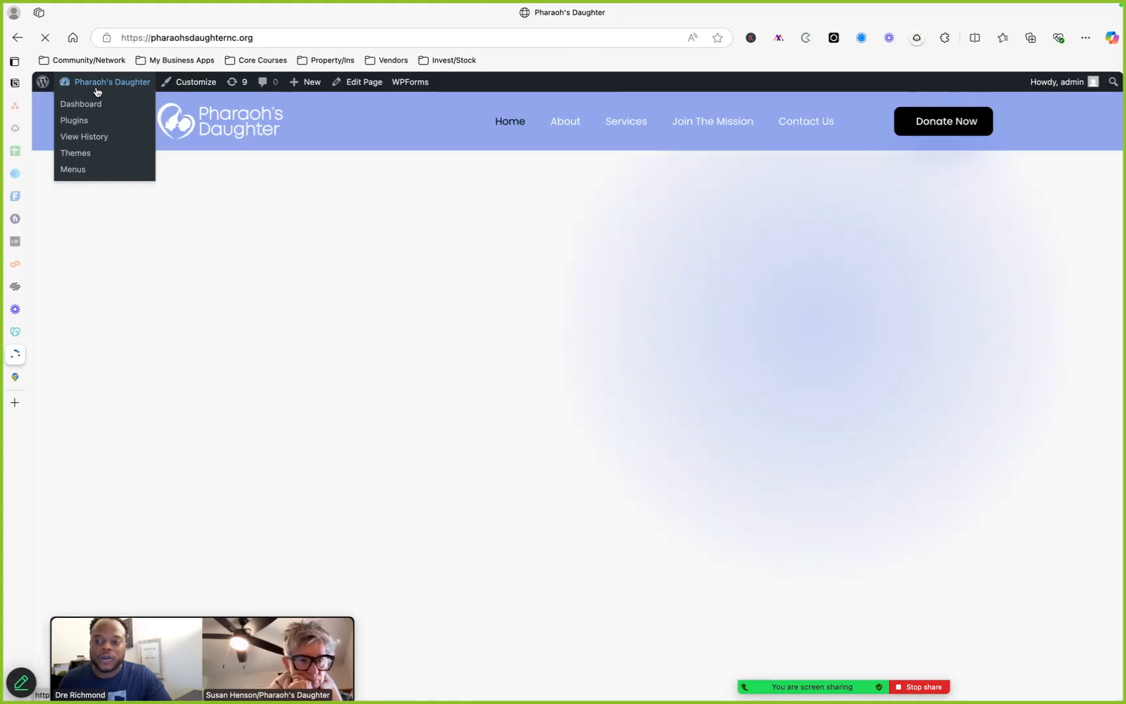
# Open the Pages list in the Pharaoh's Daughter admin and scroll through the site's pages
pyautogui.click(55, 81)
pyautogui.moveTo(100, 300)
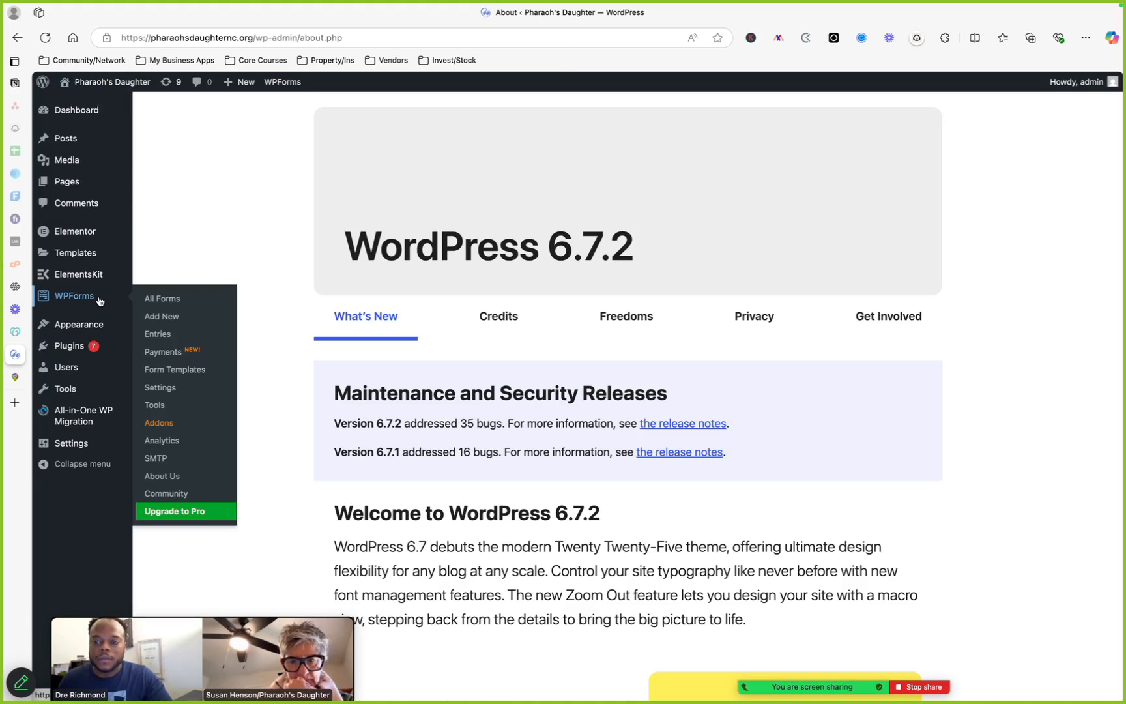
pyautogui.moveTo(106, 250)
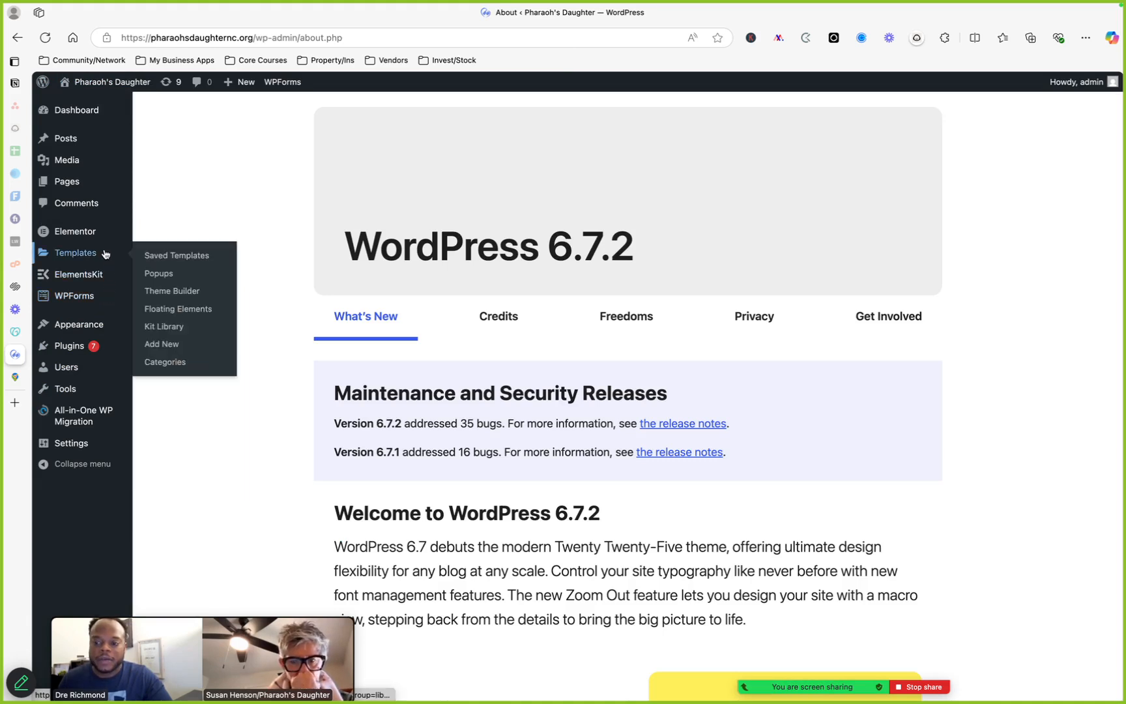
pyautogui.moveTo(107, 274)
pyautogui.moveTo(99, 333)
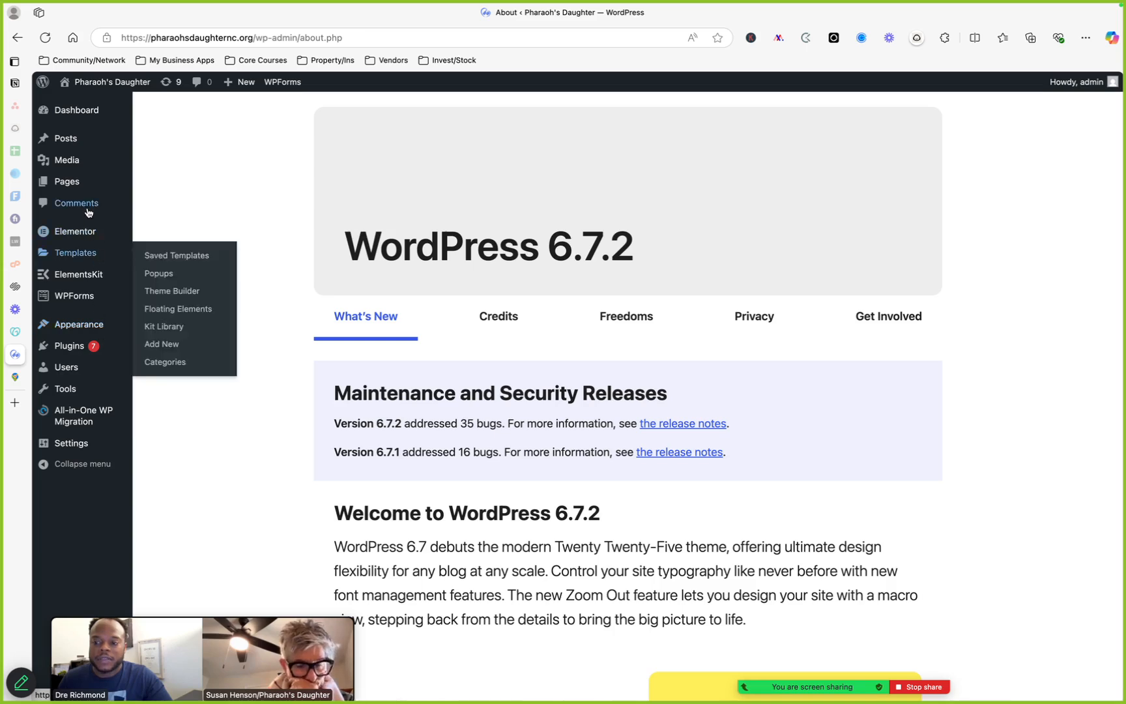
pyautogui.click(85, 187)
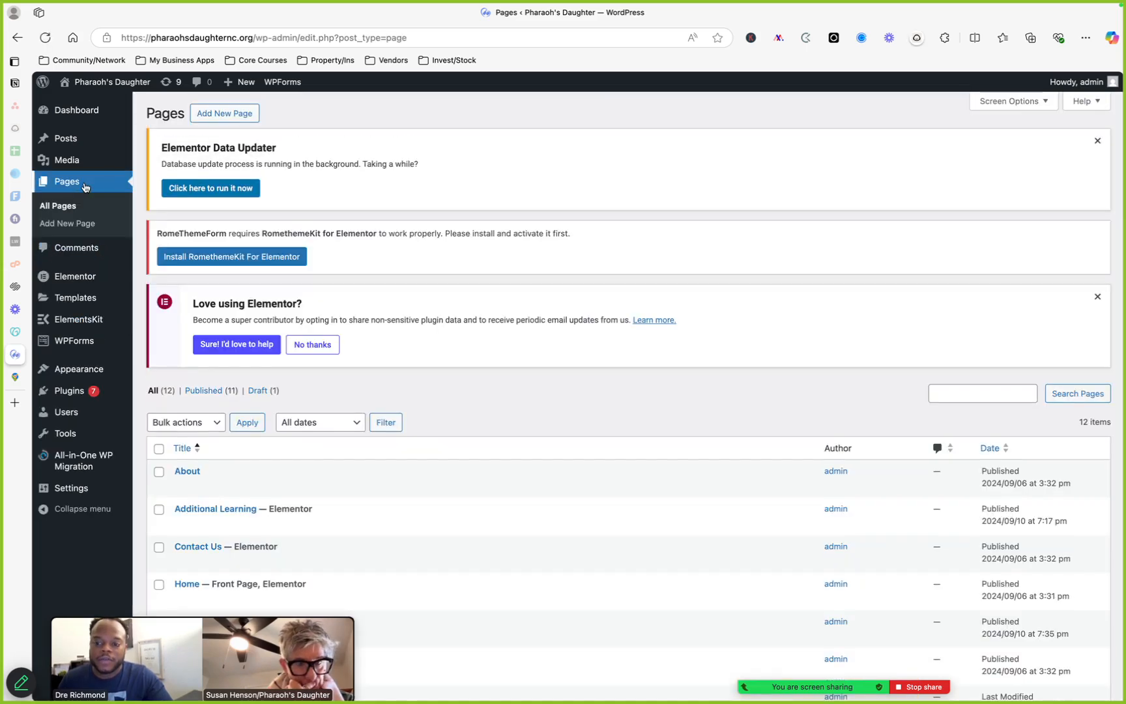
pyautogui.scroll(-3, 507, 439)
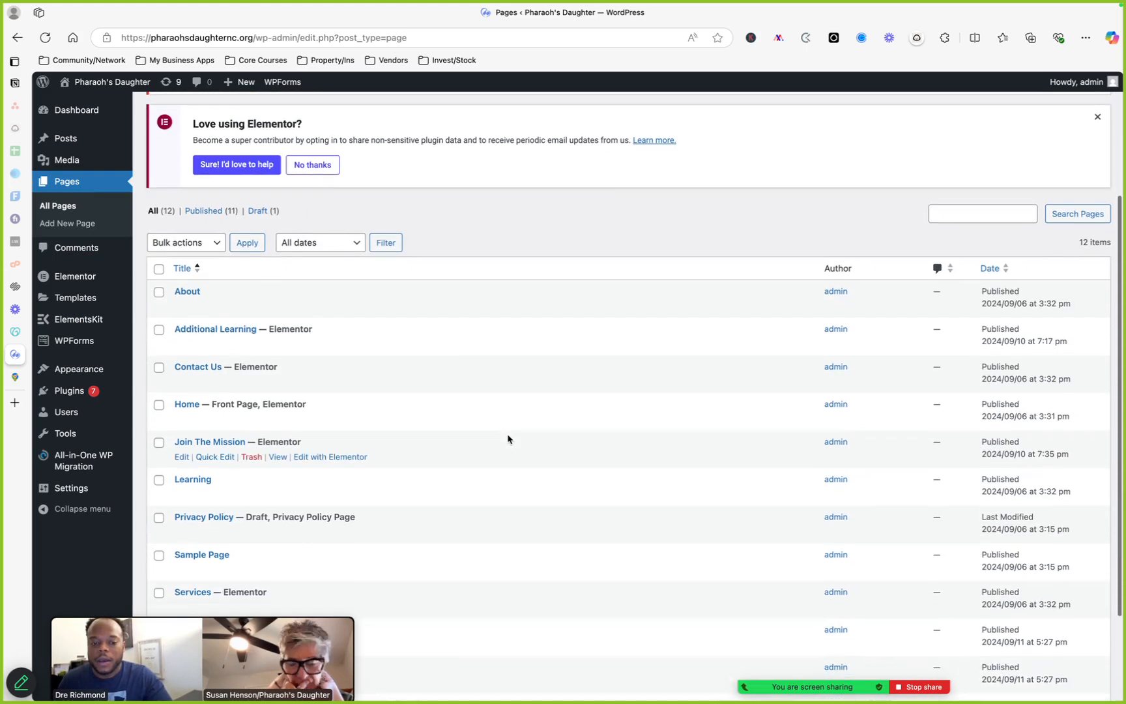
# Reload the Pages list in the admin and scroll through the site's pages again
pyautogui.scroll(1, 507, 439)
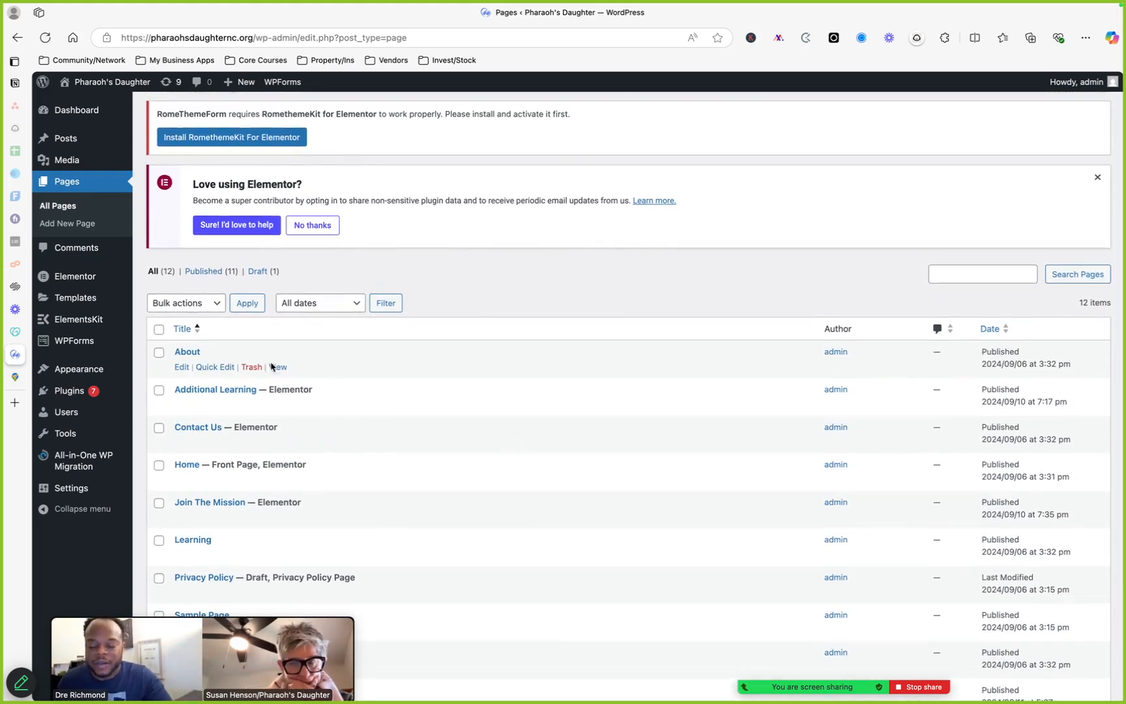
pyautogui.scroll(-1, 276, 545)
pyautogui.scroll(-3, 276, 545)
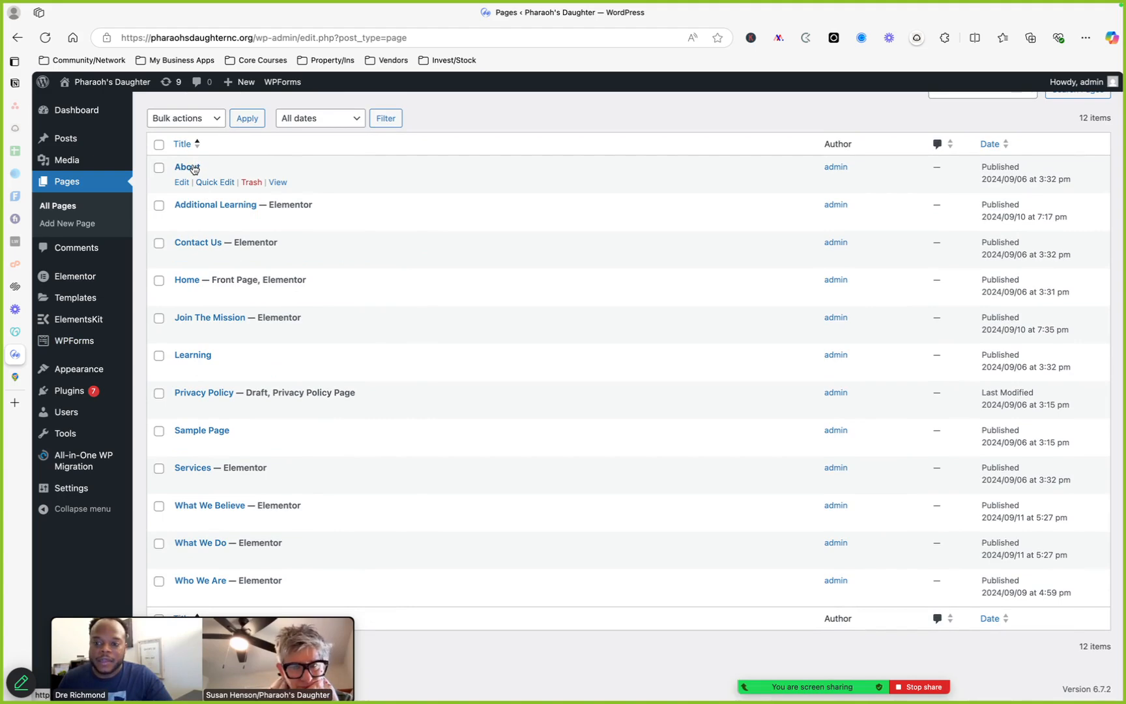
pyautogui.click(81, 186)
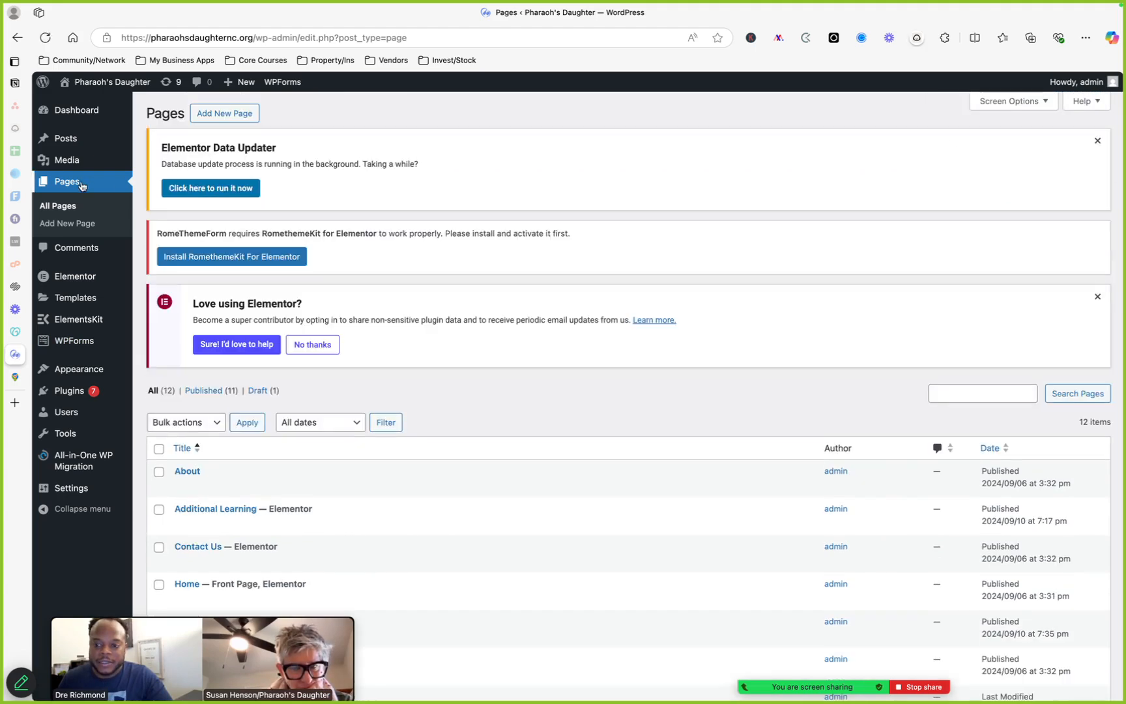
pyautogui.scroll(-4, 334, 452)
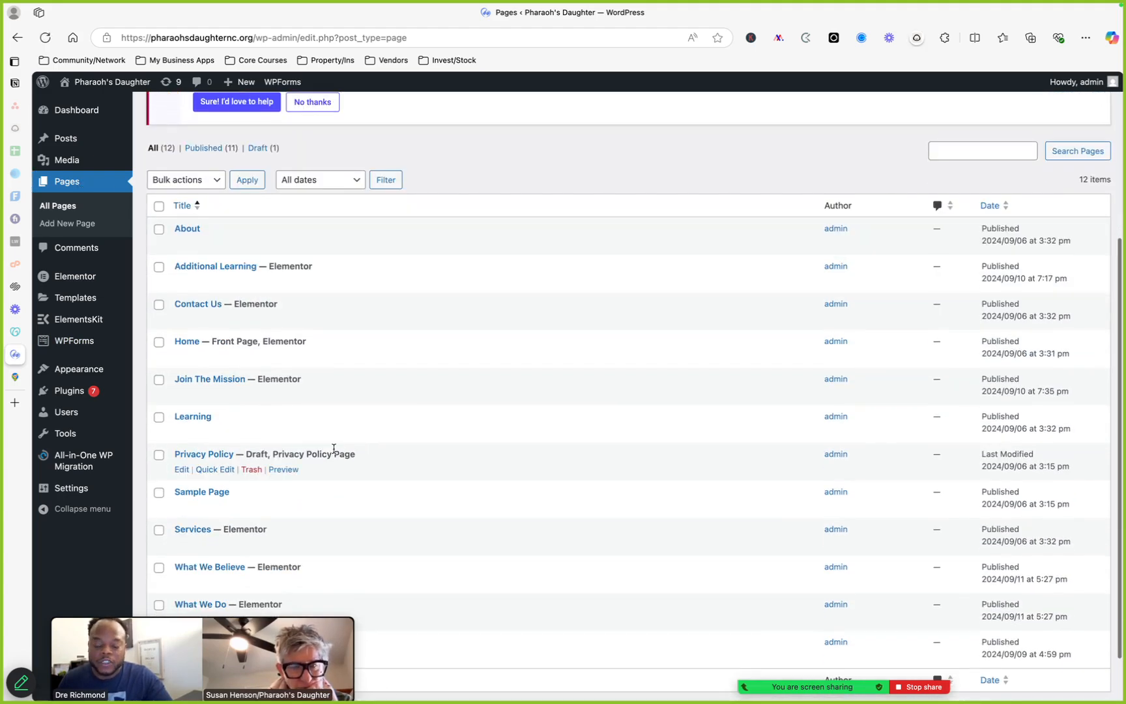
# Open the About page in the editor, launch Edit with Elementor, and go back to the Pages list
pyautogui.click(198, 233)
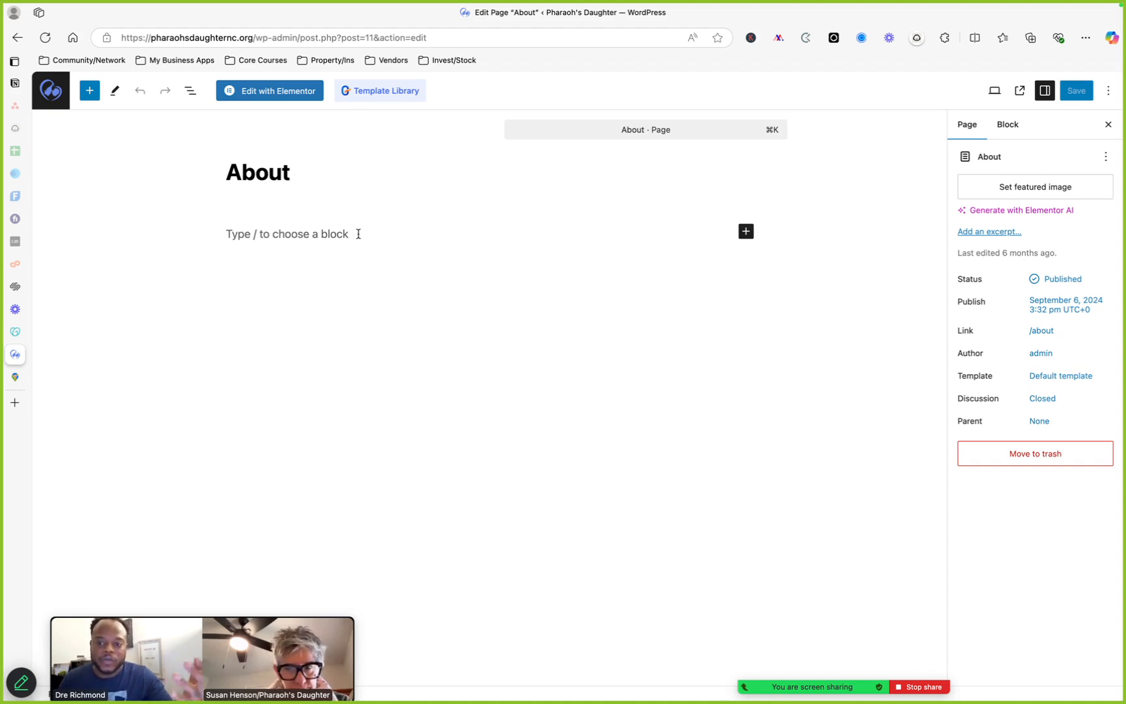
pyautogui.click(280, 91)
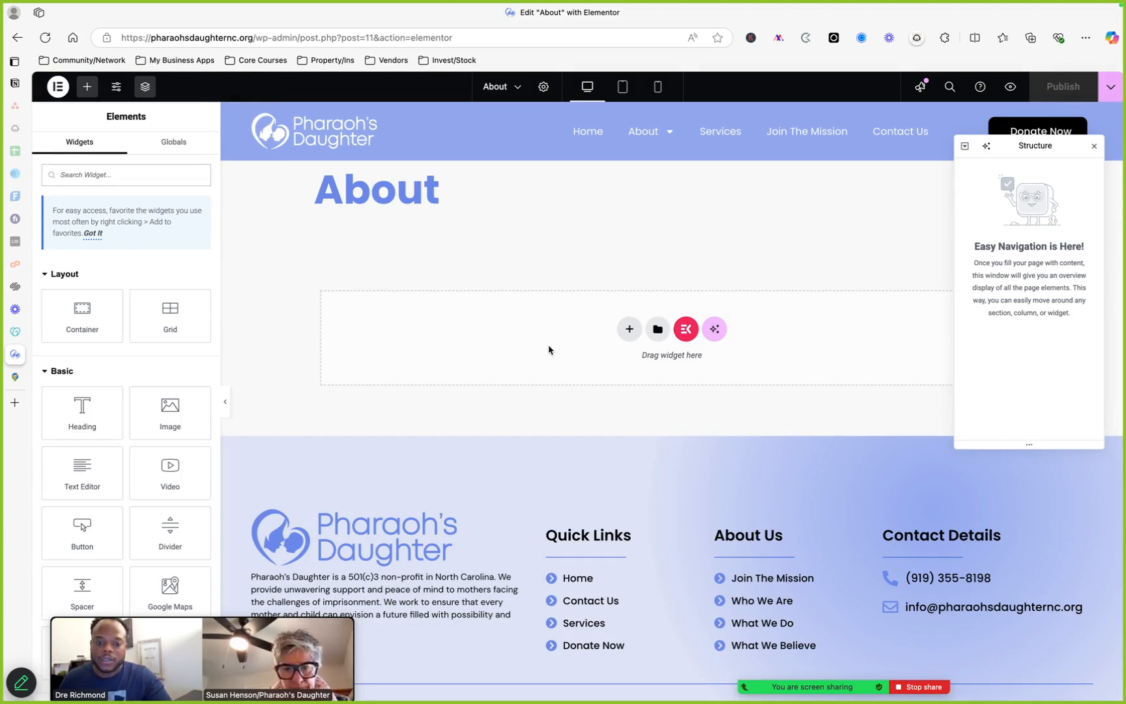
pyautogui.click(17, 39)
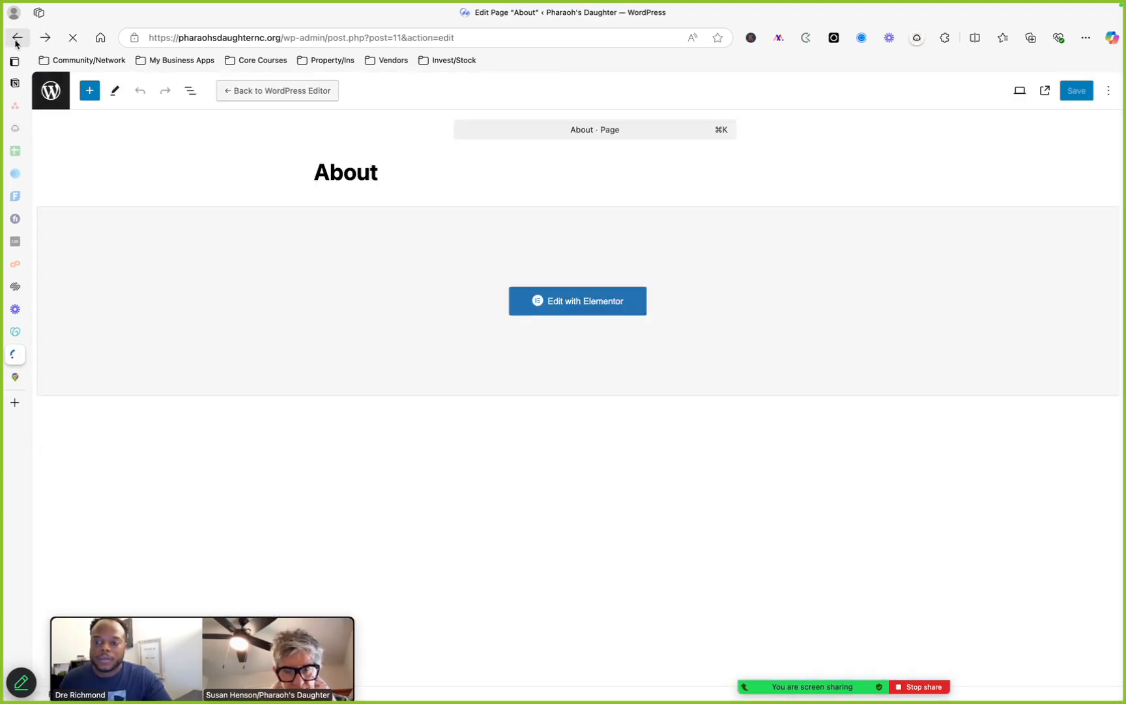
pyautogui.click(56, 101)
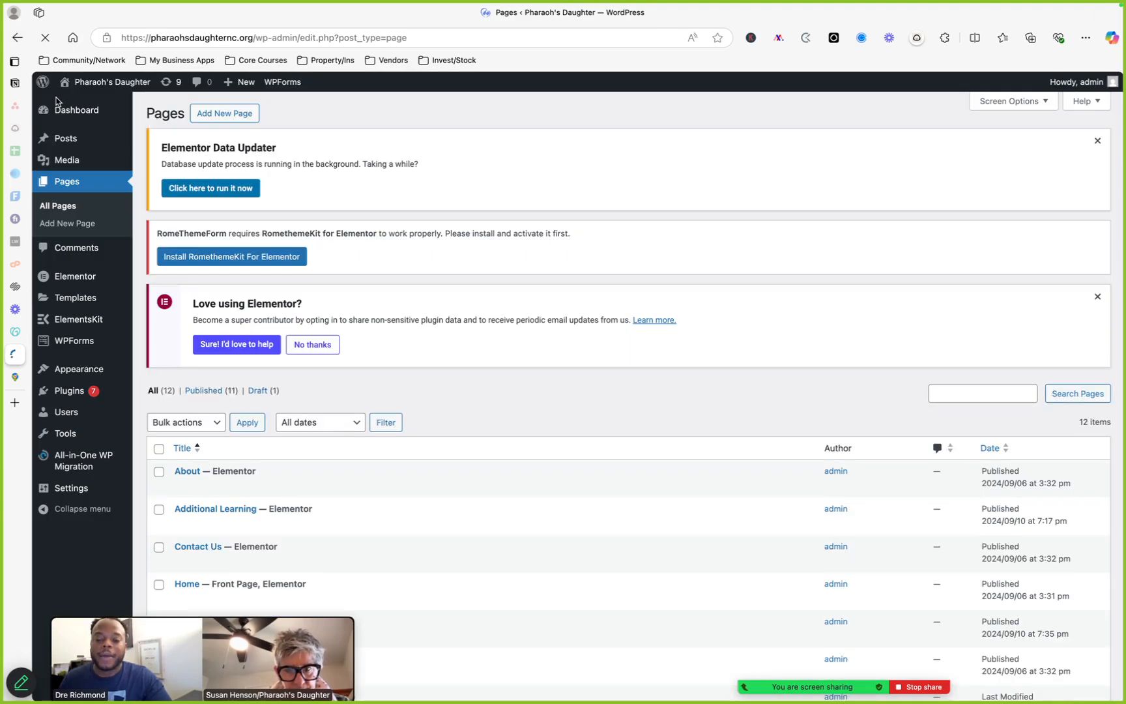
# Visit the live site from the admin bar, then open the WordPress About page
pyautogui.moveTo(108, 90)
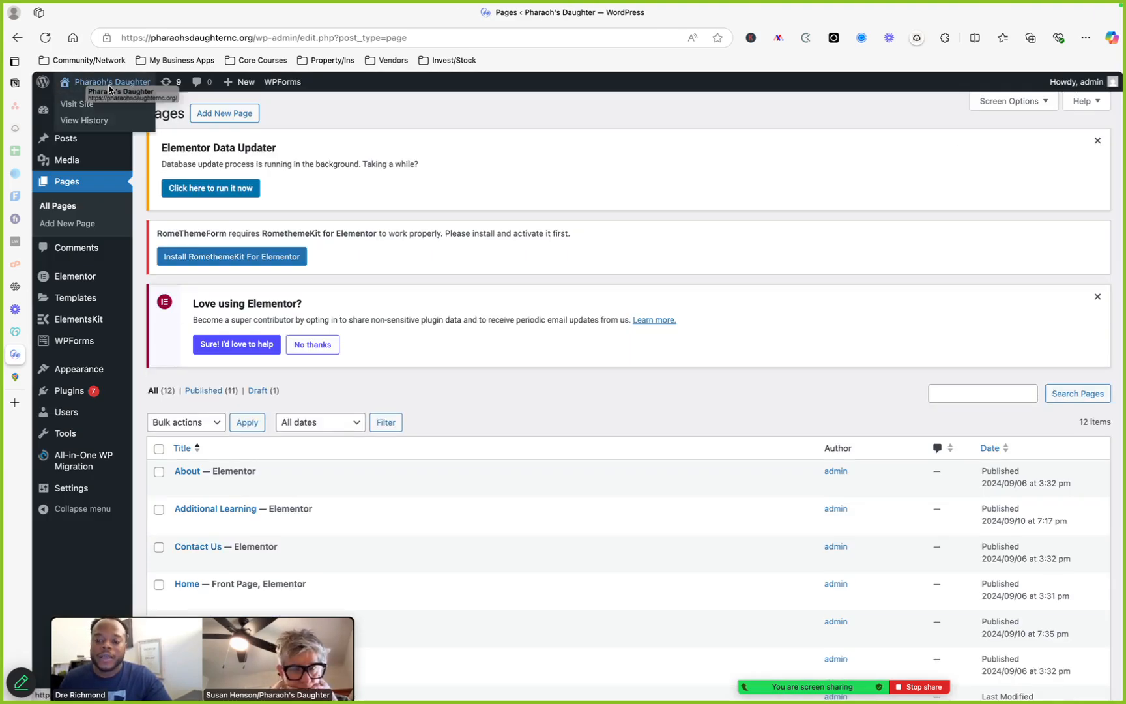
pyautogui.click(109, 89)
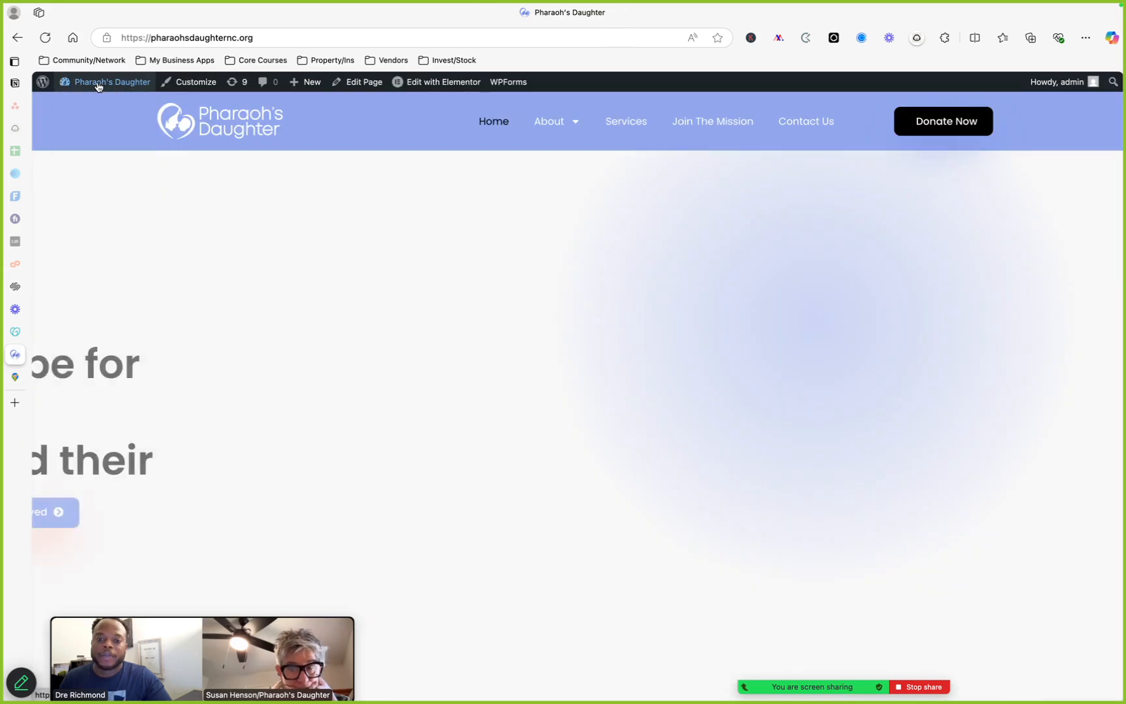
pyautogui.click(46, 85)
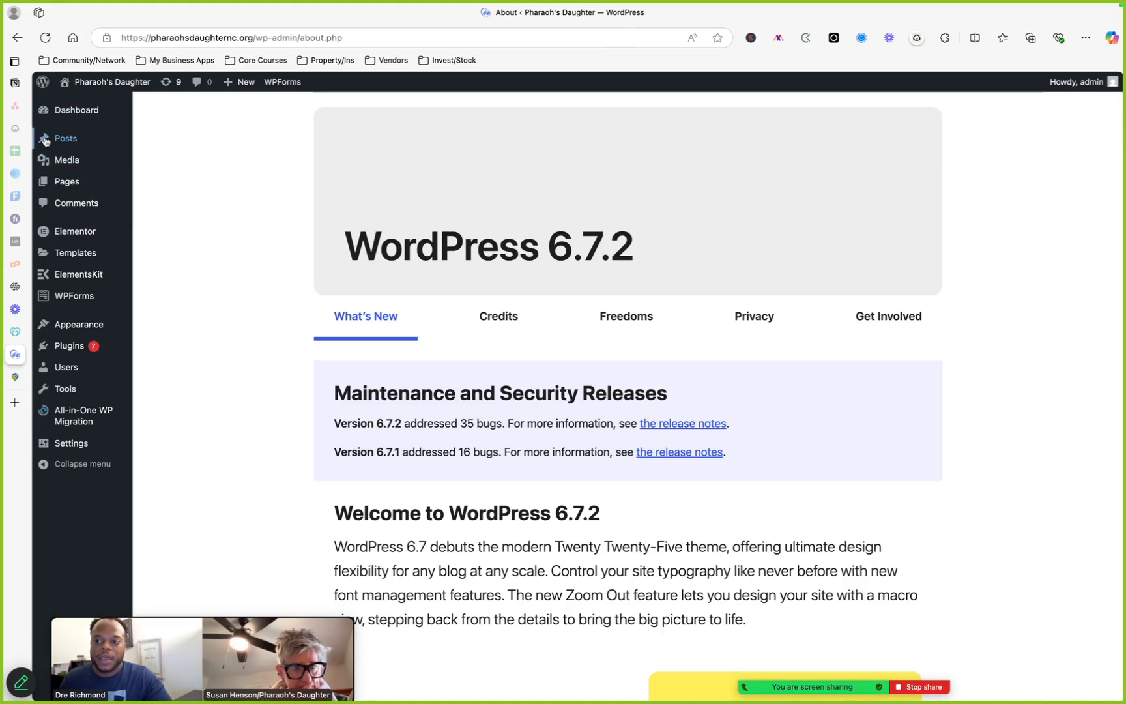
# Examine the admin URL in the address bar, selecting its domain and wp-admin portions
pyautogui.moveTo(108, 90)
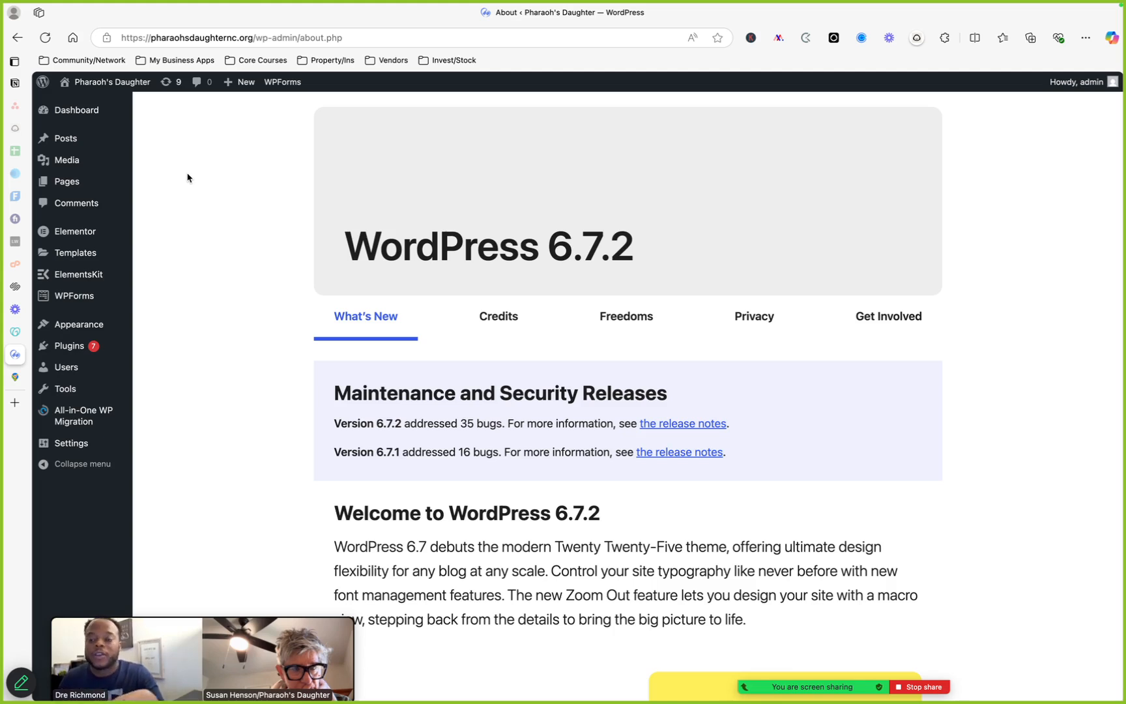
pyautogui.click(252, 37)
pyautogui.click(253, 39)
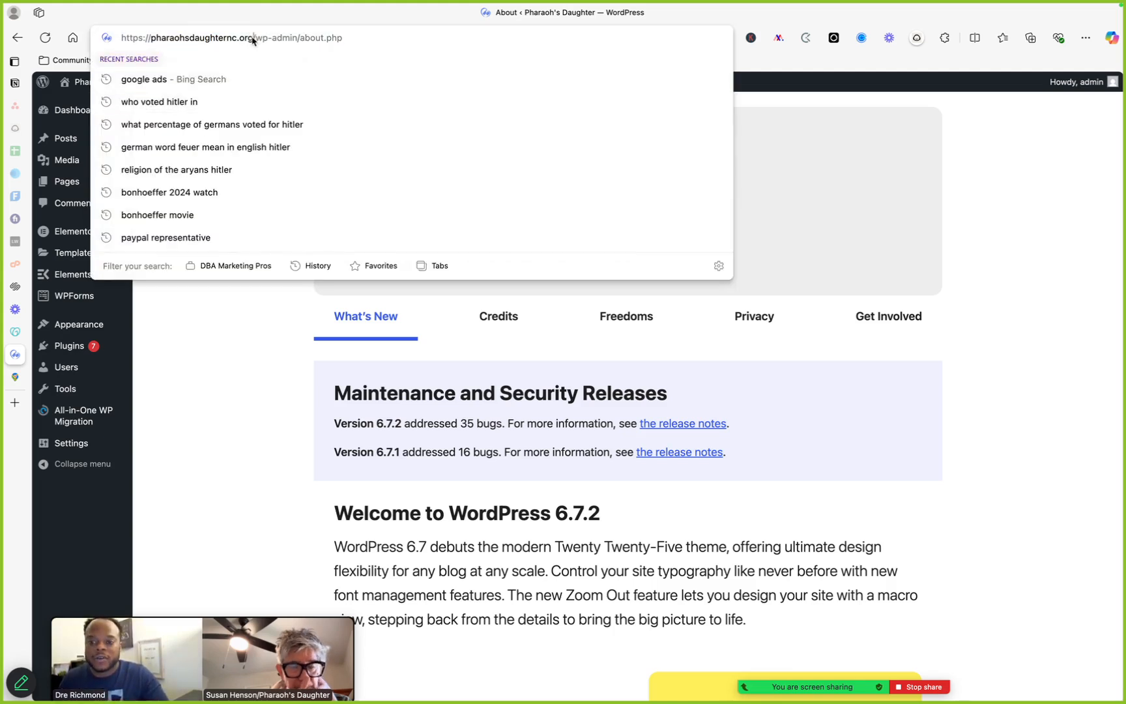
pyautogui.moveTo(252, 37); pyautogui.dragTo(123, 37)
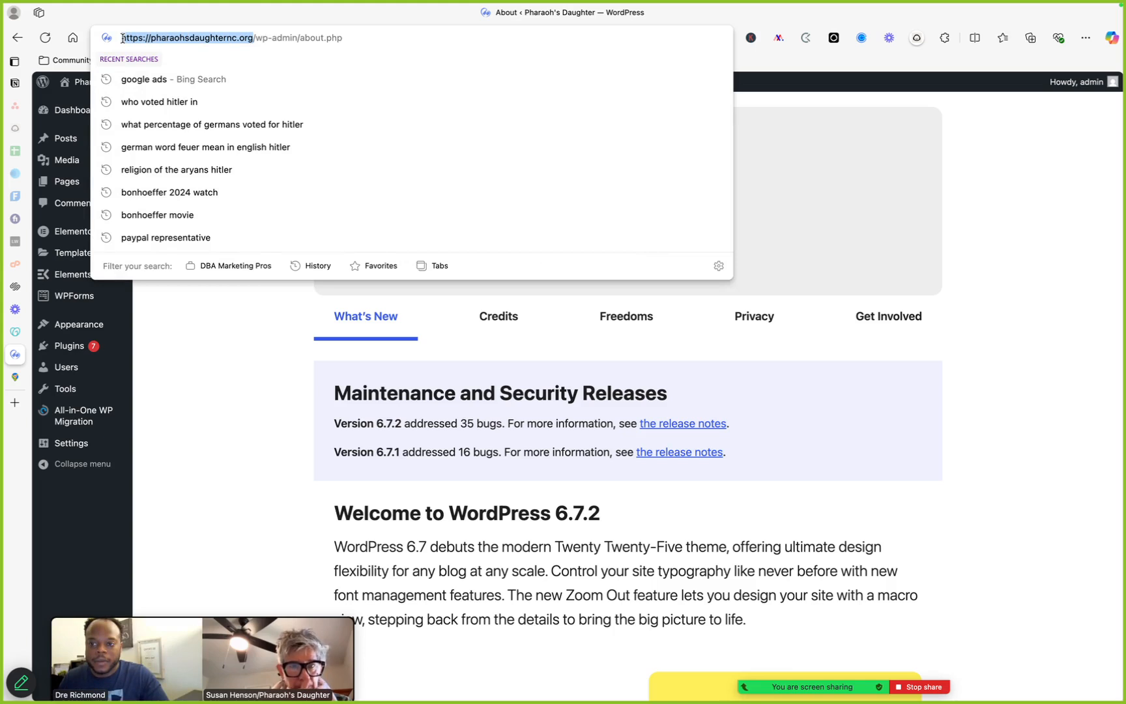
pyautogui.moveTo(297, 37); pyautogui.dragTo(123, 39)
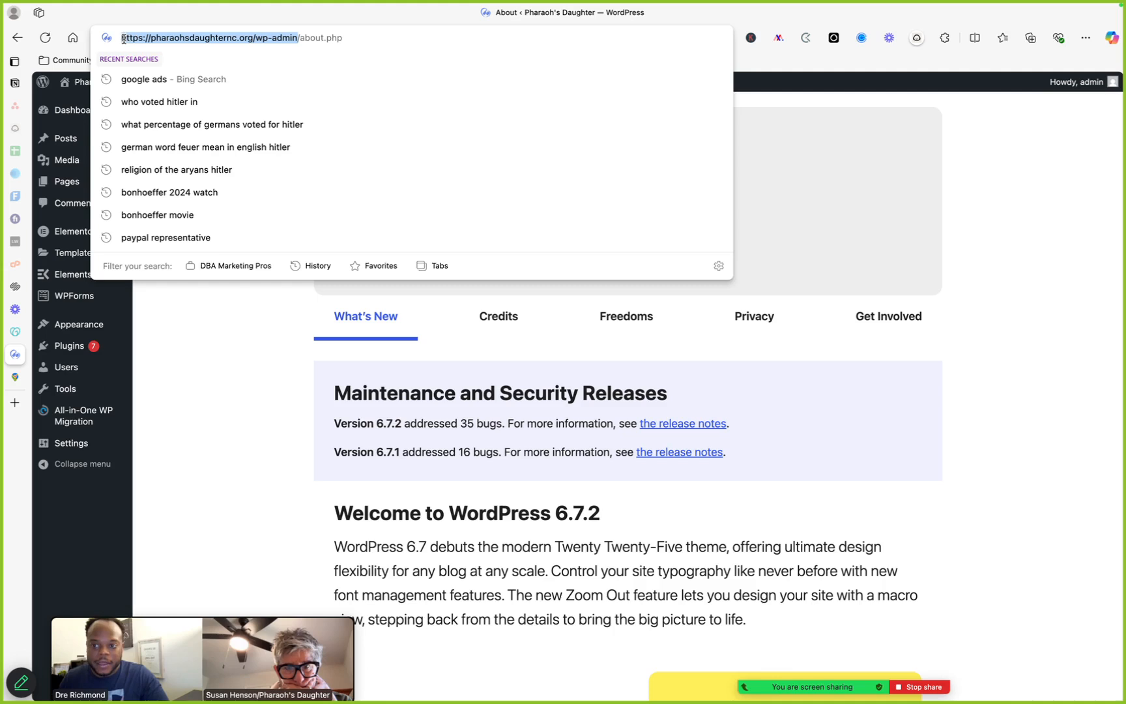
pyautogui.click(224, 37)
pyautogui.moveTo(253, 37); pyautogui.dragTo(120, 41)
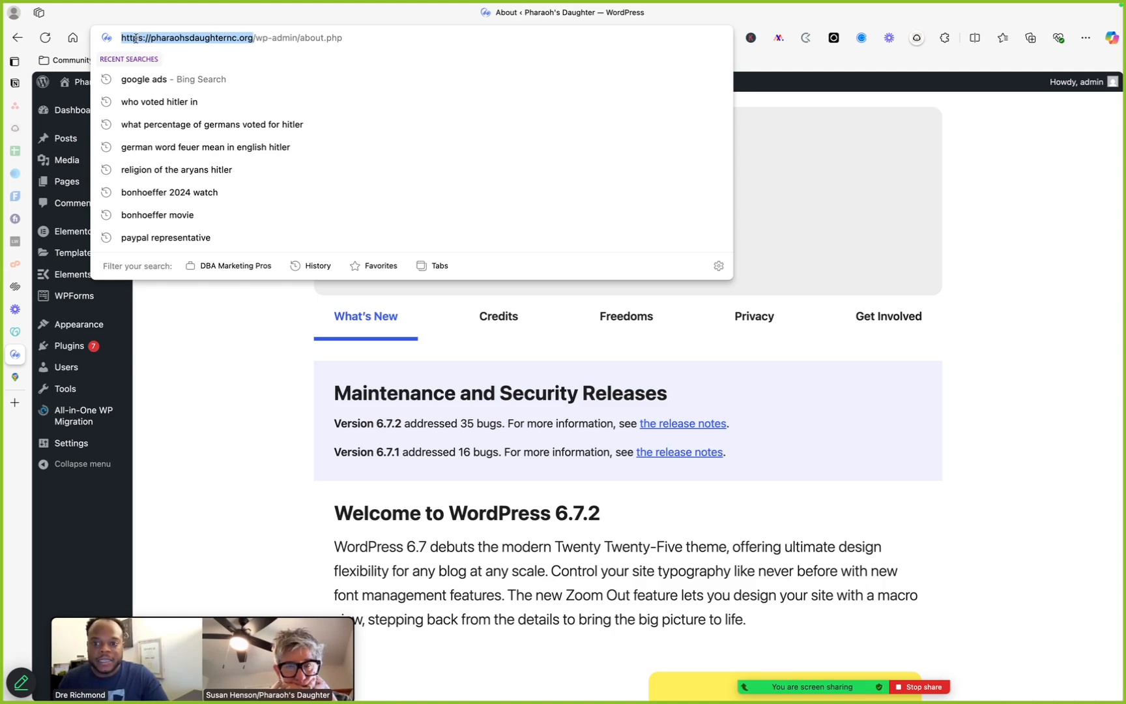
pyautogui.moveTo(297, 38); pyautogui.dragTo(118, 39)
pyautogui.click(254, 354)
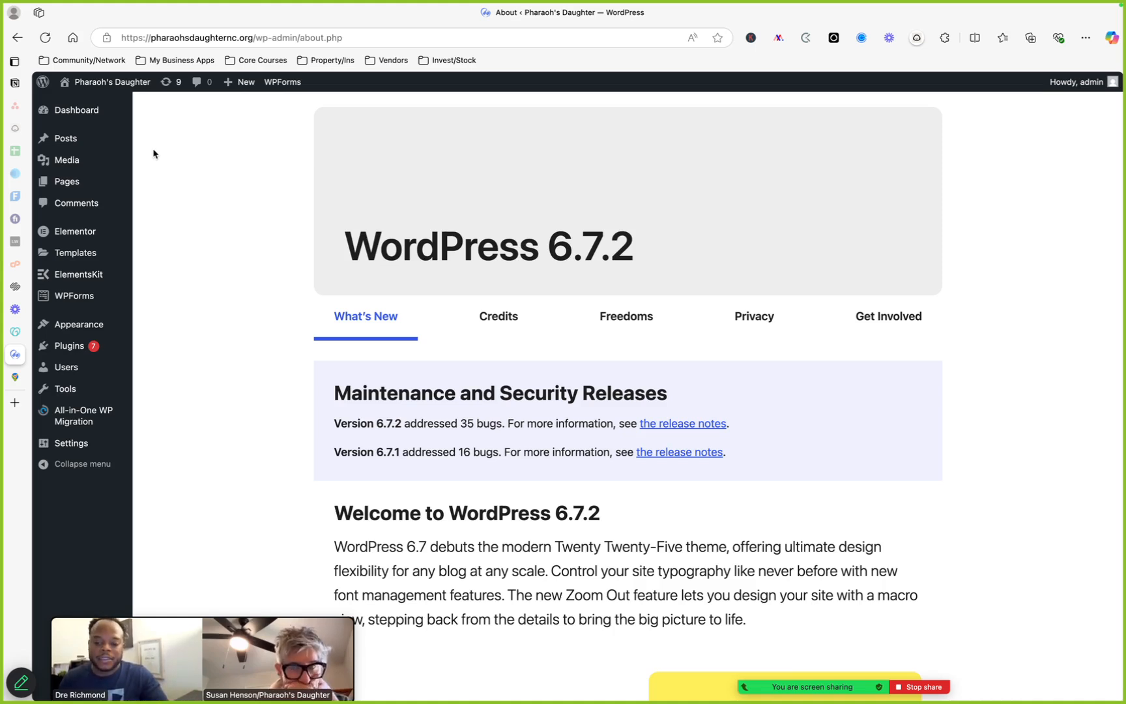
# Switch between the live home page and the admin via the site name, and view the About submenu
pyautogui.click(119, 82)
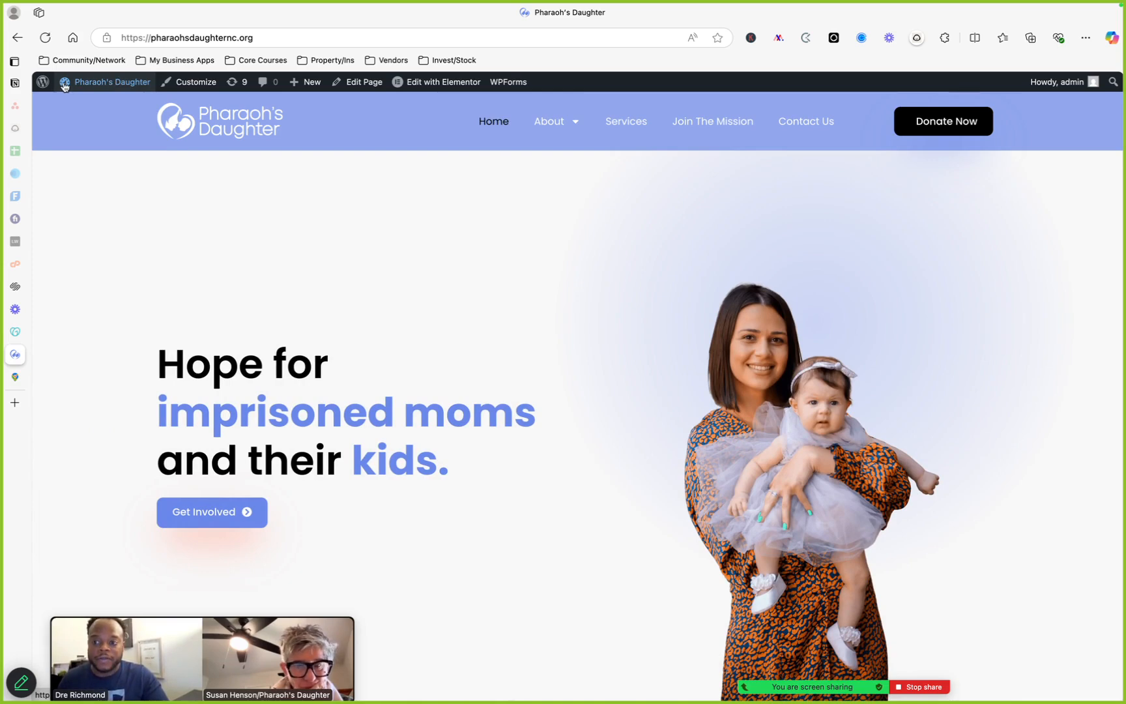
pyautogui.moveTo(73, 88)
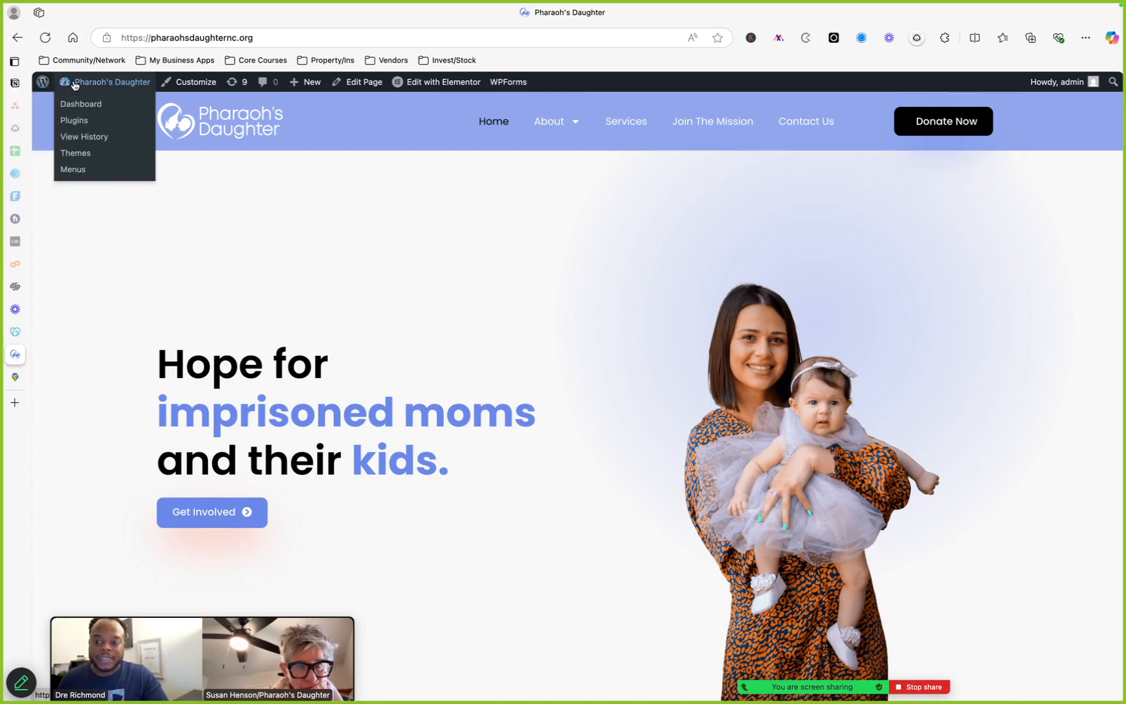
pyautogui.click(79, 83)
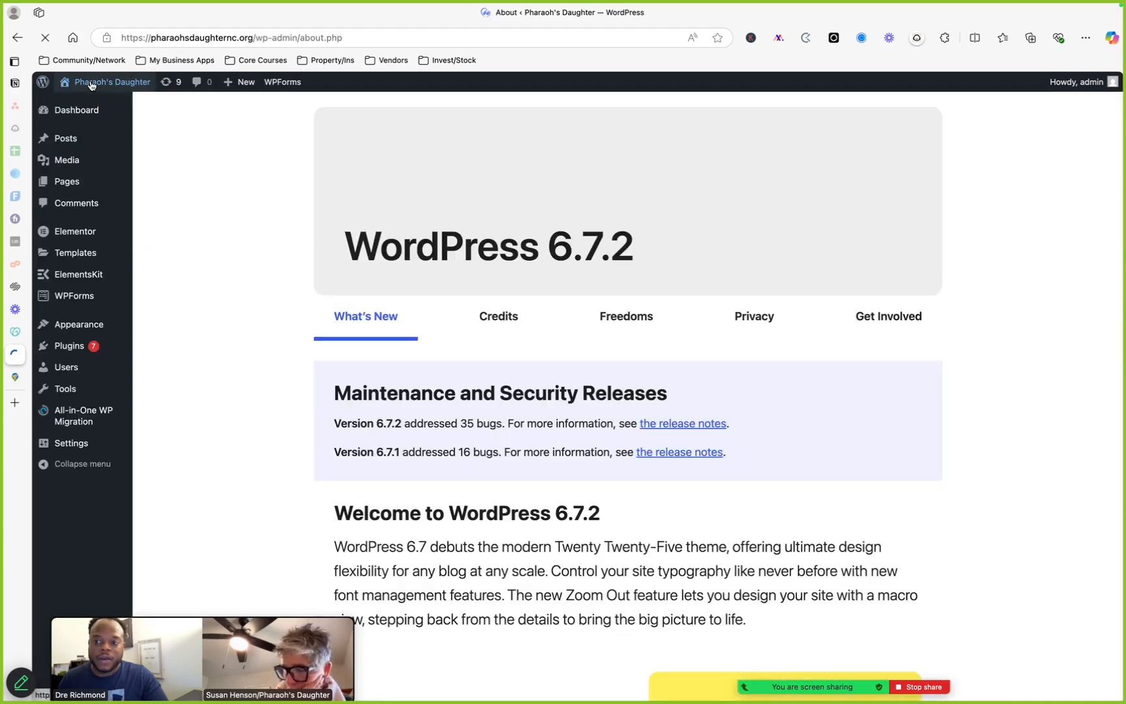
pyautogui.click(91, 85)
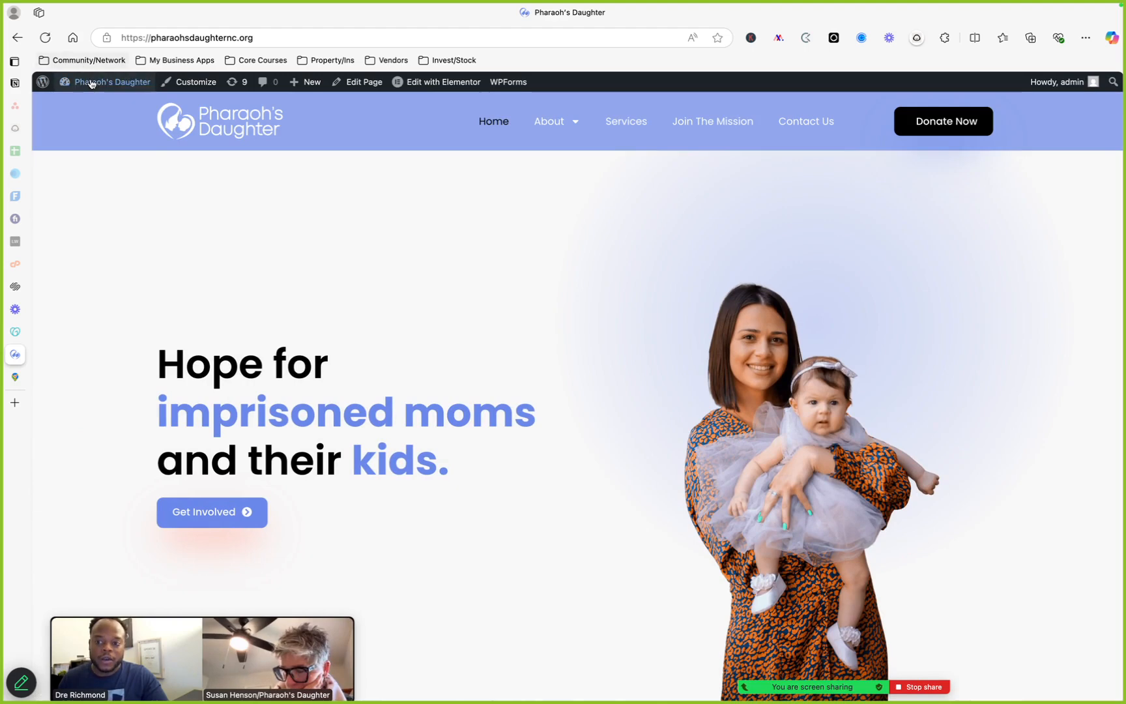
pyautogui.moveTo(547, 123)
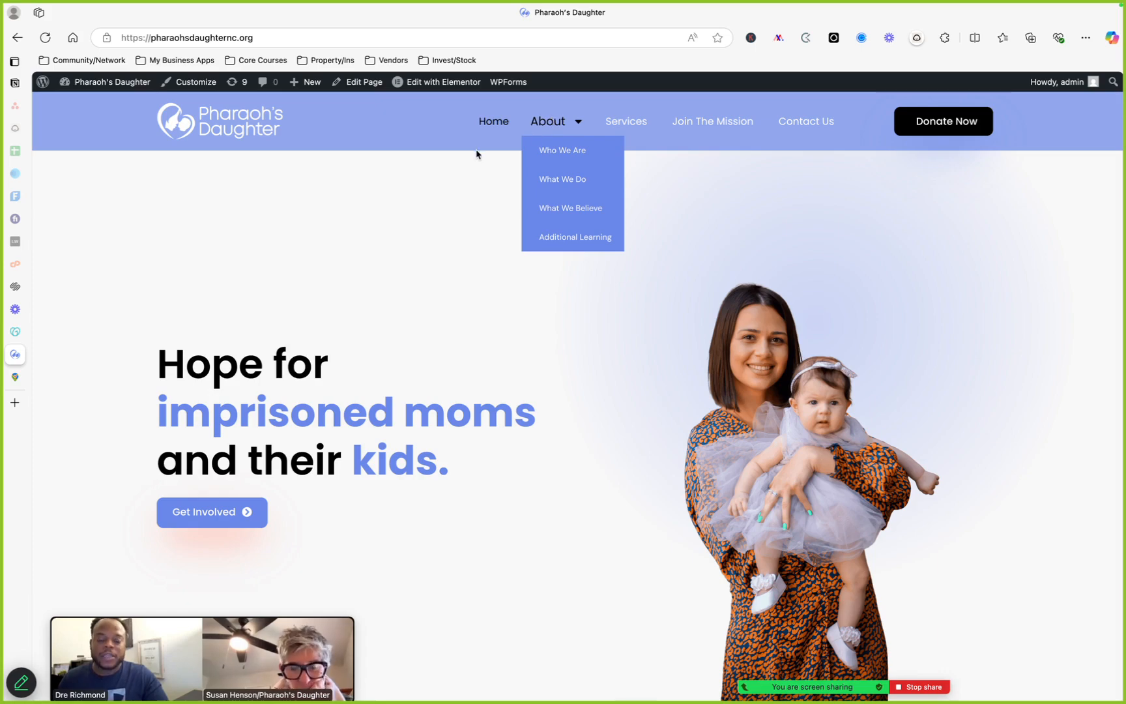
pyautogui.scroll(-15, 476, 154)
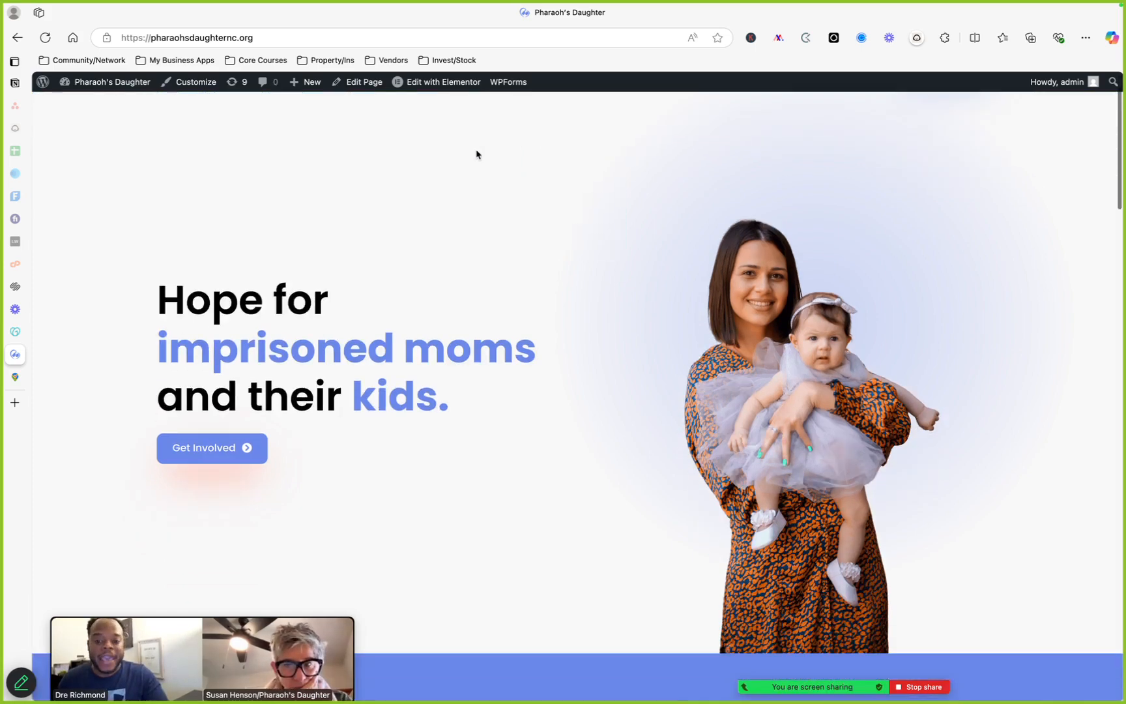
pyautogui.scroll(15, 478, 154)
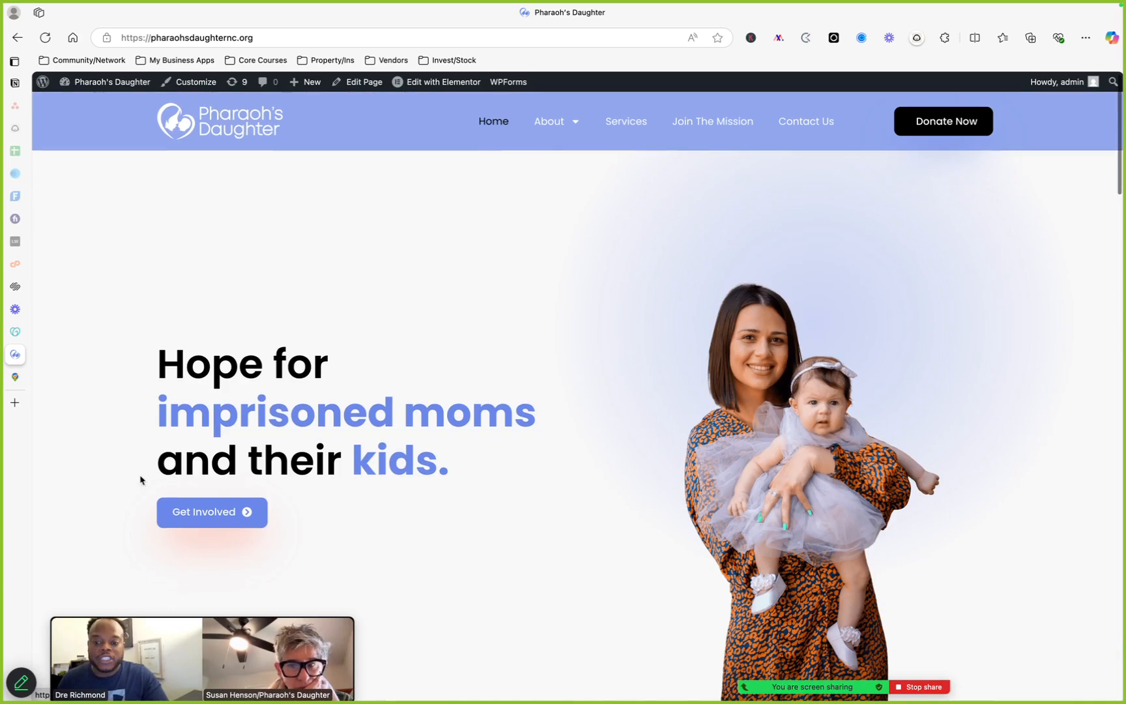
# Open the home page in the Elementor editor from the admin bar
pyautogui.moveTo(447, 87)
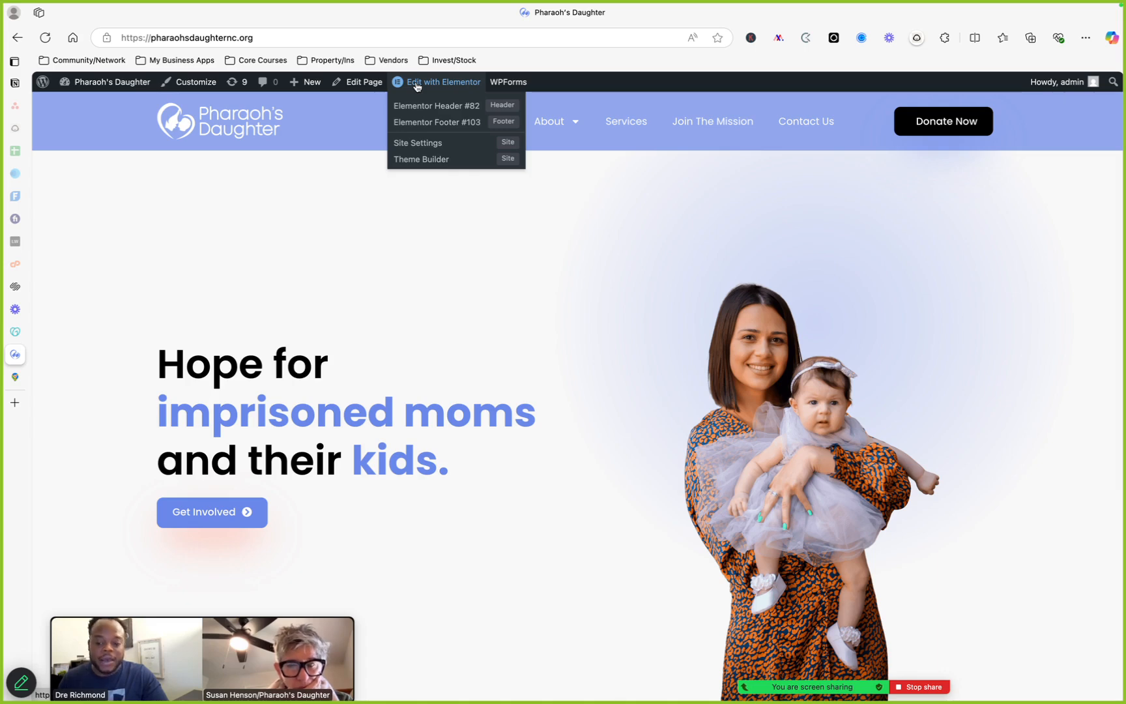
pyautogui.click(417, 86)
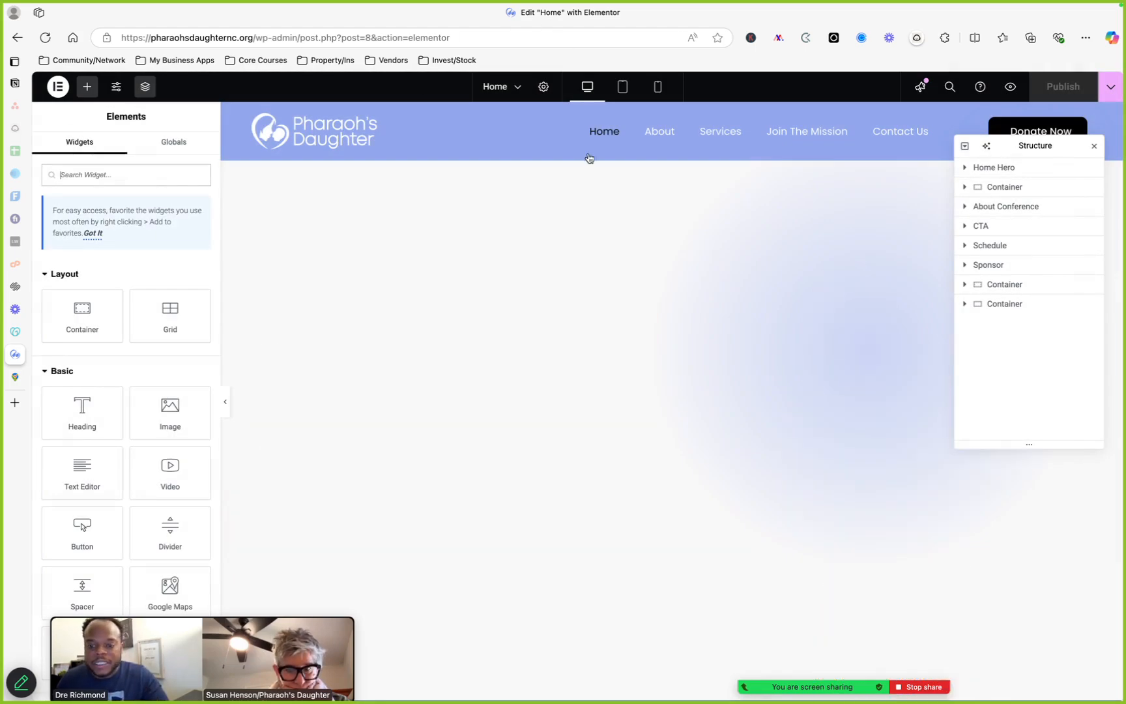
pyautogui.scroll(-2, 146, 296)
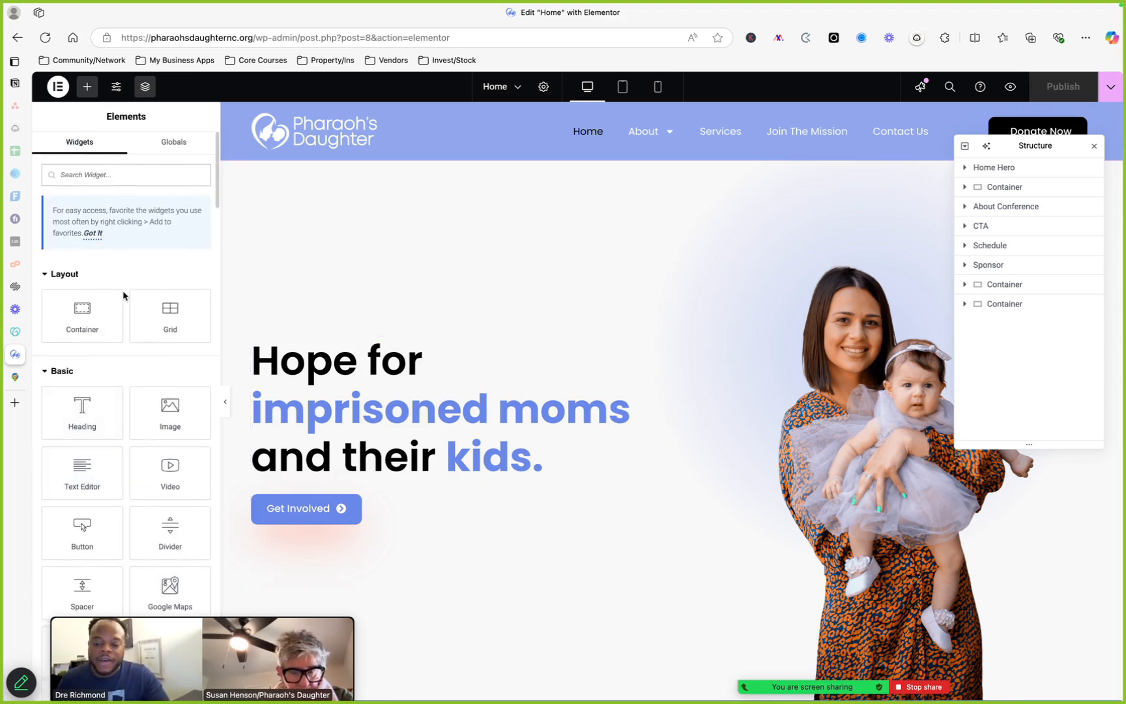
pyautogui.moveTo(246, 633); pyautogui.dragTo(415, 701)
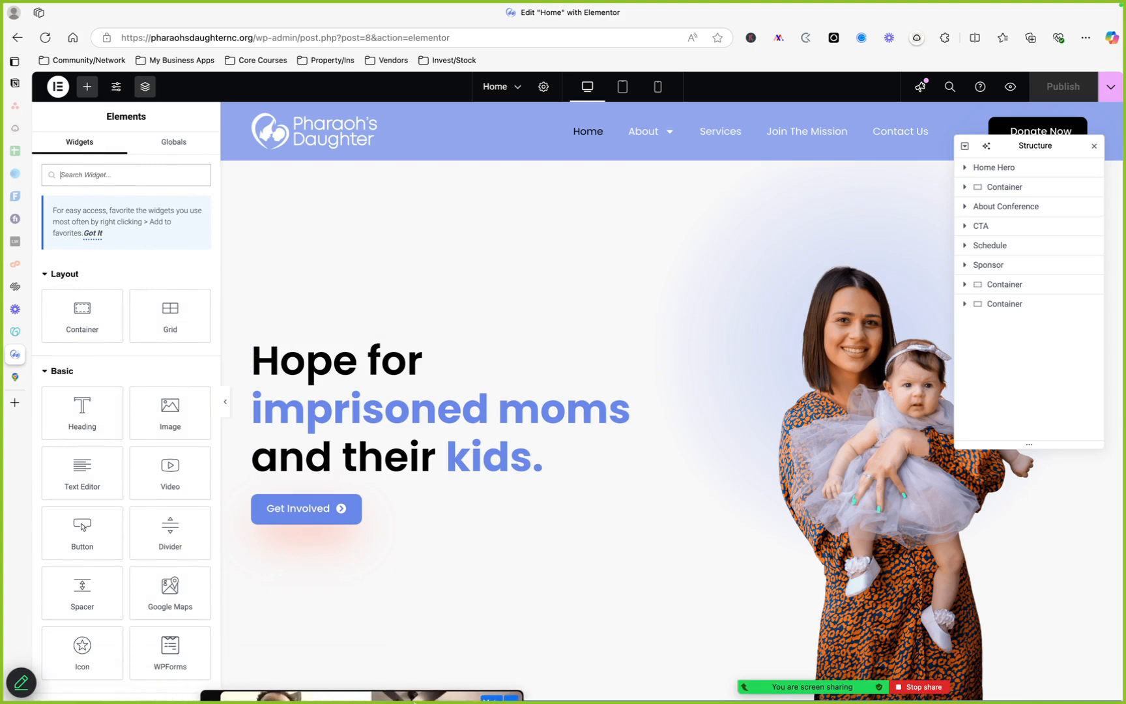
pyautogui.click(211, 638)
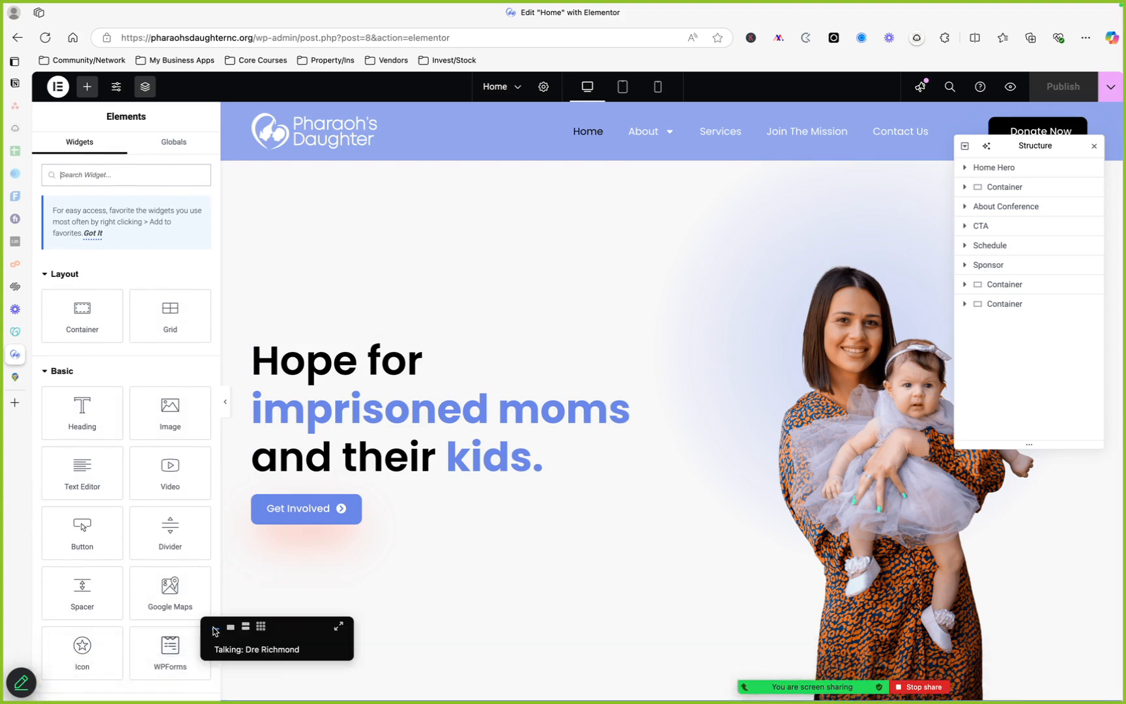
pyautogui.moveTo(290, 631); pyautogui.dragTo(289, 667)
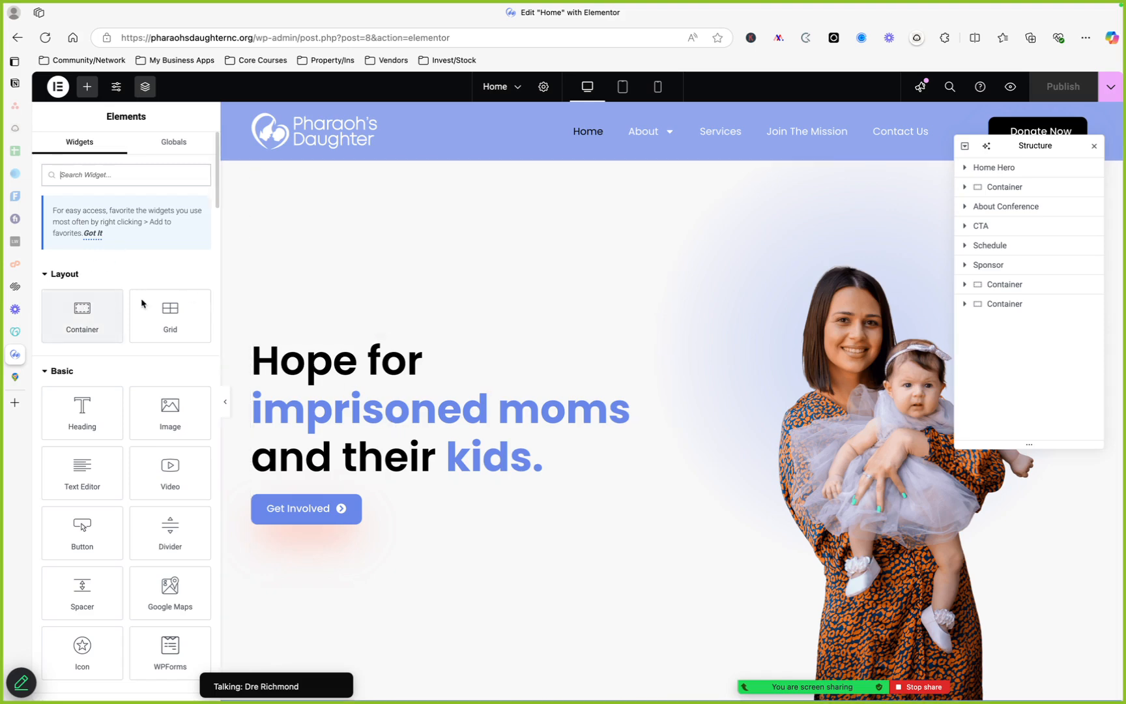
pyautogui.scroll(-2, 121, 455)
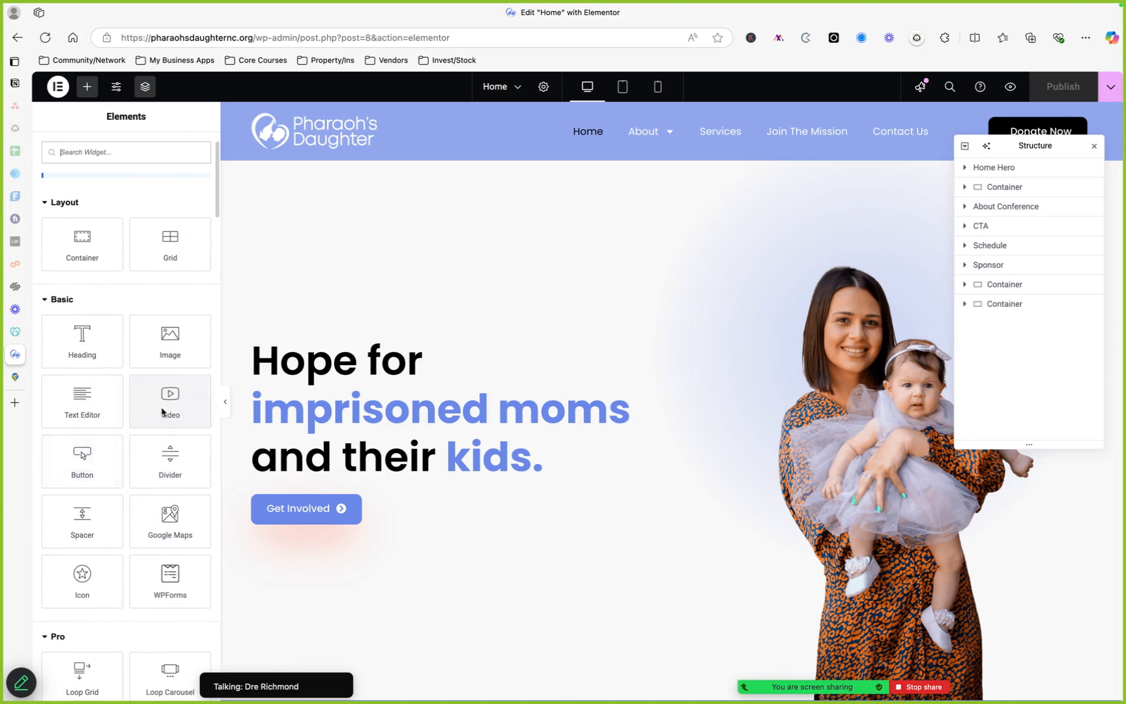
# Scroll through Elementor's widget panel to examine the Basic and Pro widgets
pyautogui.moveTo(162, 408); pyautogui.dragTo(133, 395)
pyautogui.scroll(-2, 133, 455)
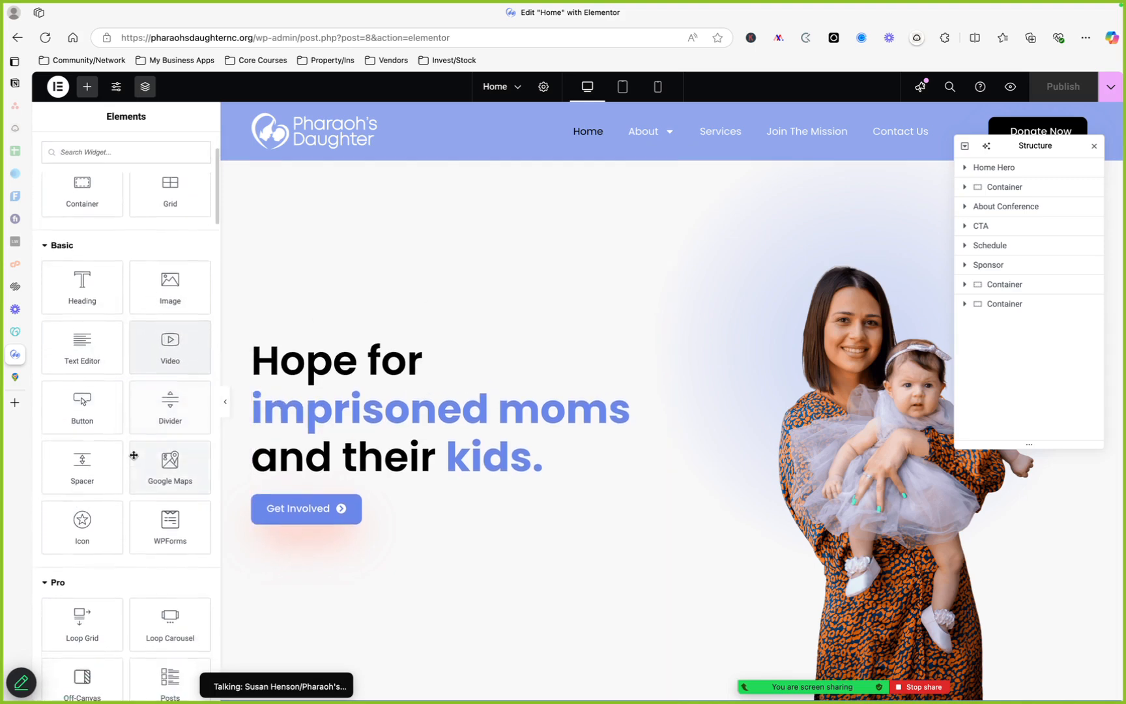
pyautogui.moveTo(85, 430)
pyautogui.mouseDown()
pyautogui.moveTo(366, 438)
pyautogui.moveTo(103, 439)
pyautogui.mouseUp()
pyautogui.scroll(-1, 103, 439)
pyautogui.scroll(3, 103, 439)
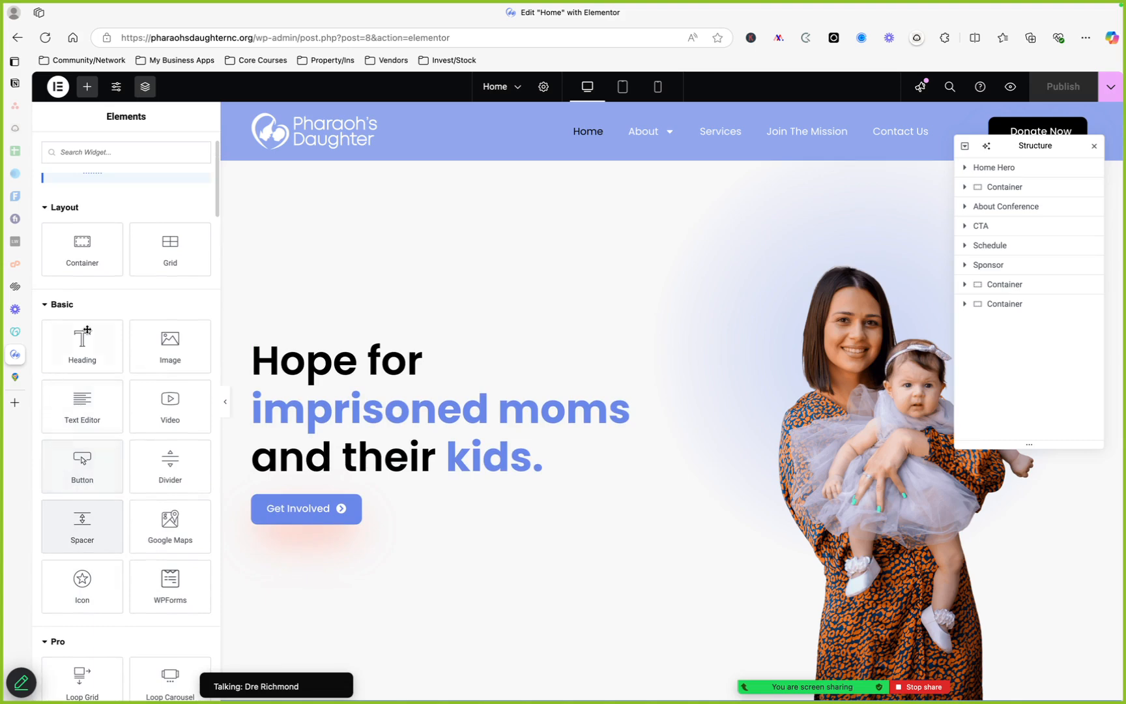
pyautogui.scroll(-3, 100, 594)
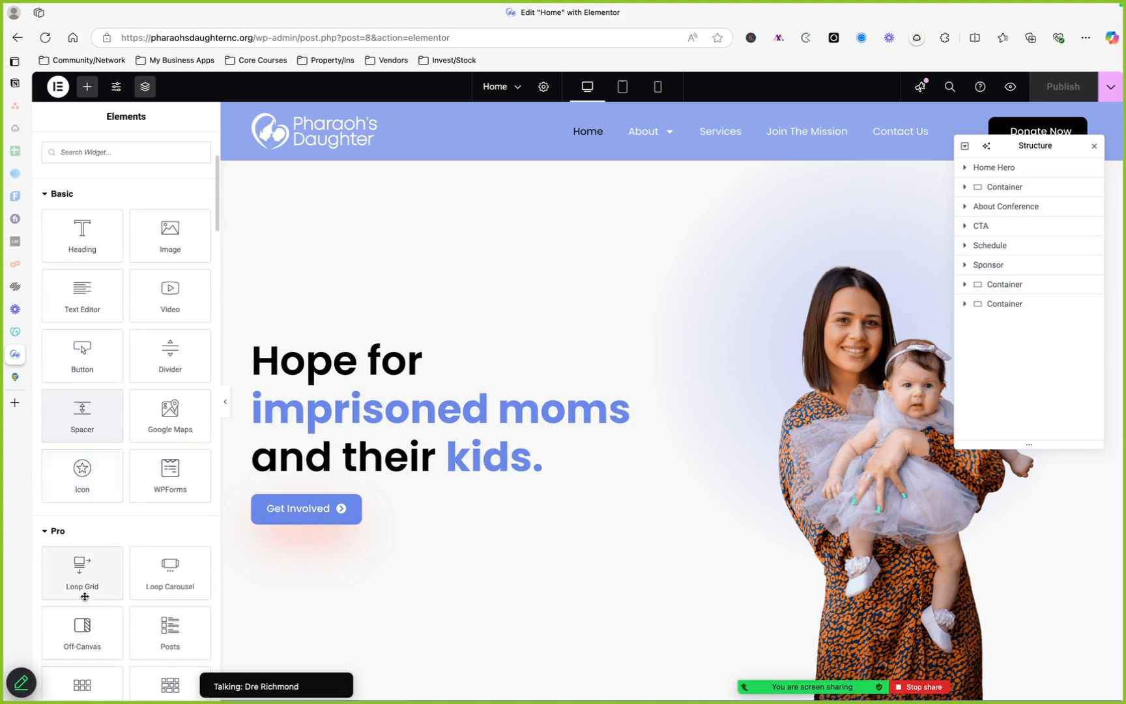
pyautogui.scroll(-5, 81, 593)
pyautogui.scroll(1, 93, 509)
pyautogui.scroll(-2, 85, 443)
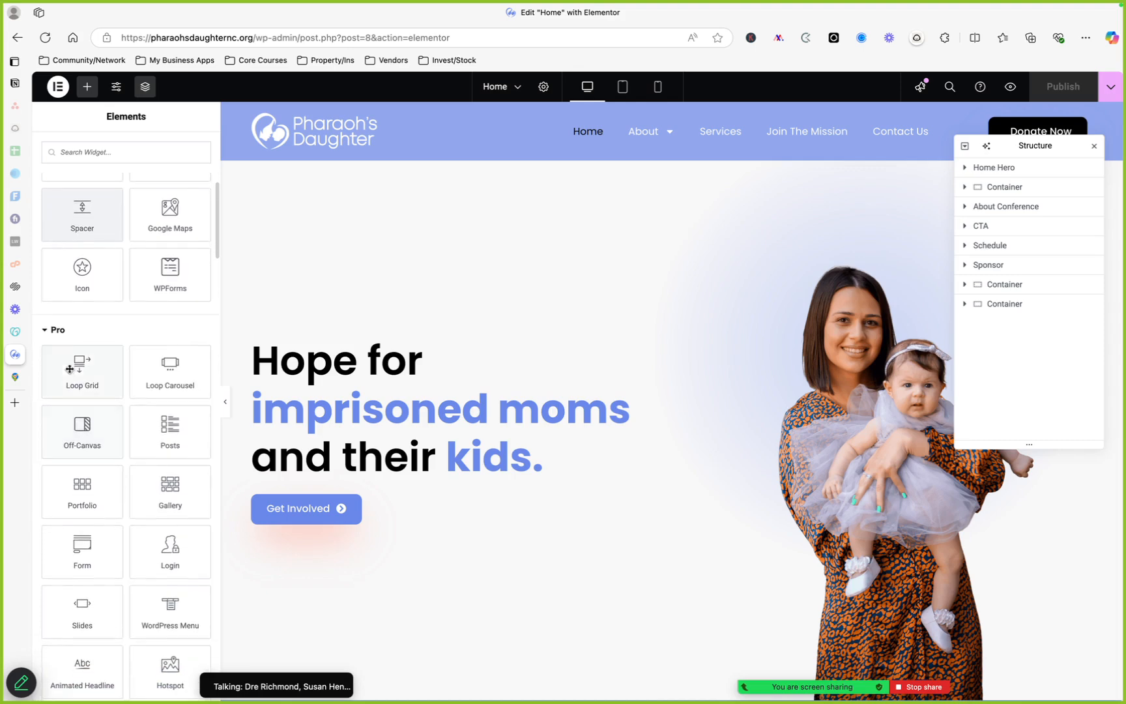
# Collapse the Pro widget group and review the Layout and Basic widgets in the Elements panel
pyautogui.click(57, 332)
pyautogui.scroll(4, 118, 395)
pyautogui.scroll(5, 93, 415)
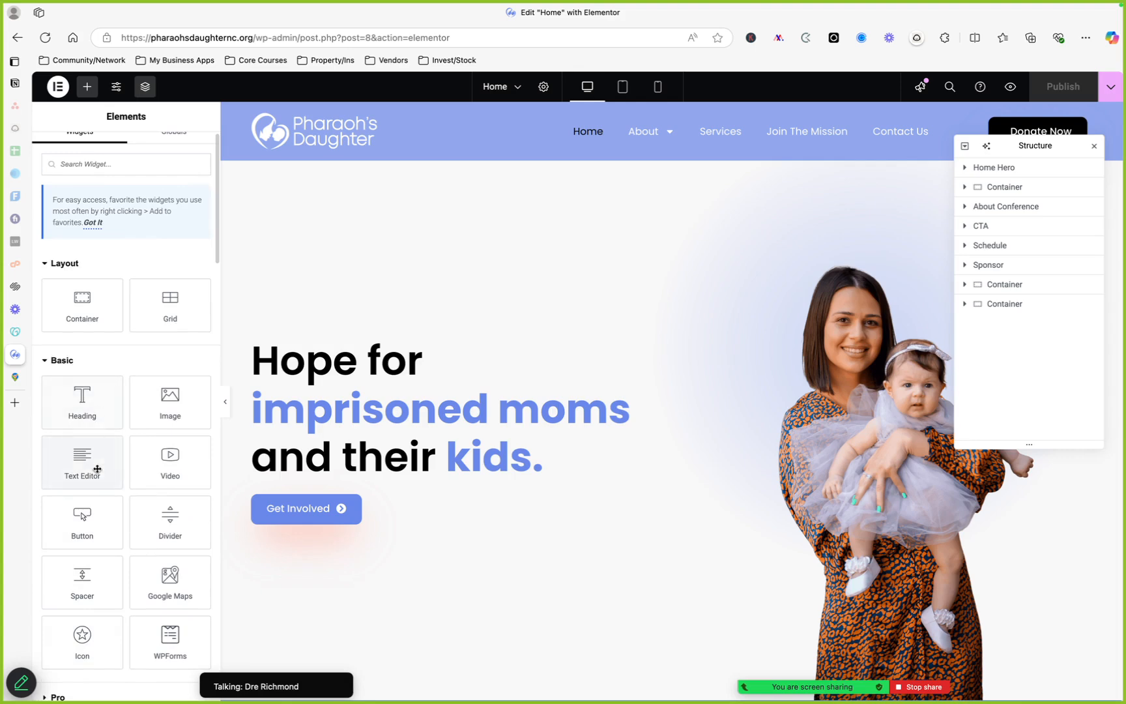
pyautogui.scroll(-1, 101, 465)
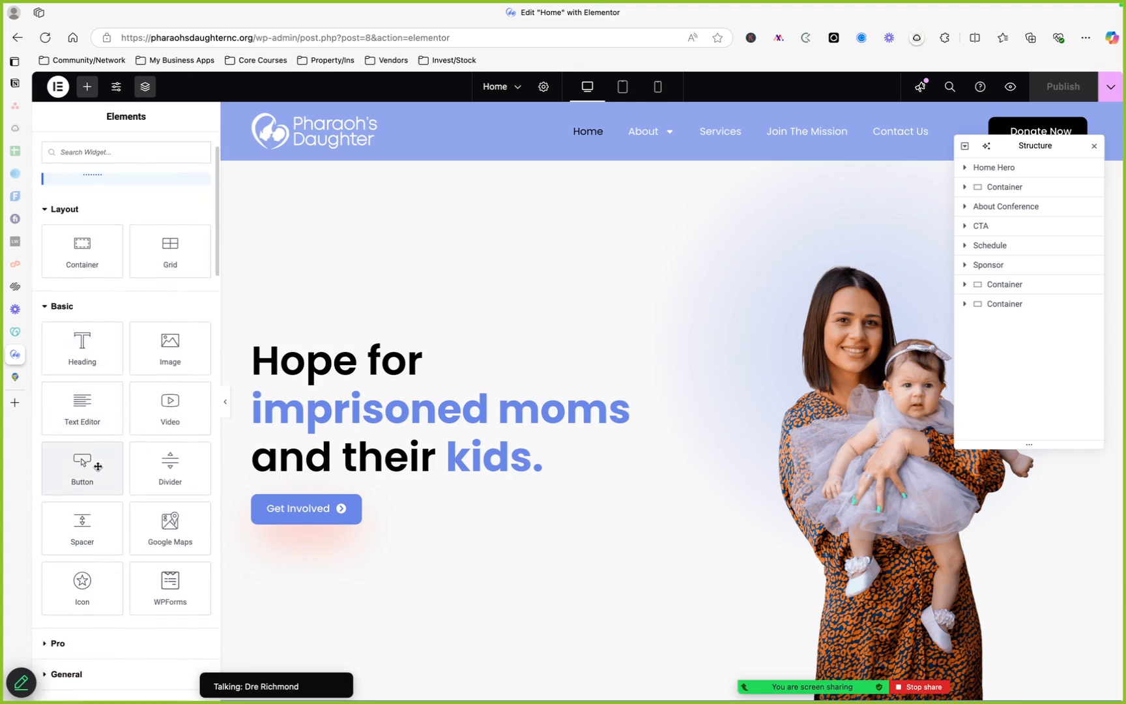
pyautogui.moveTo(85, 465); pyautogui.dragTo(114, 463)
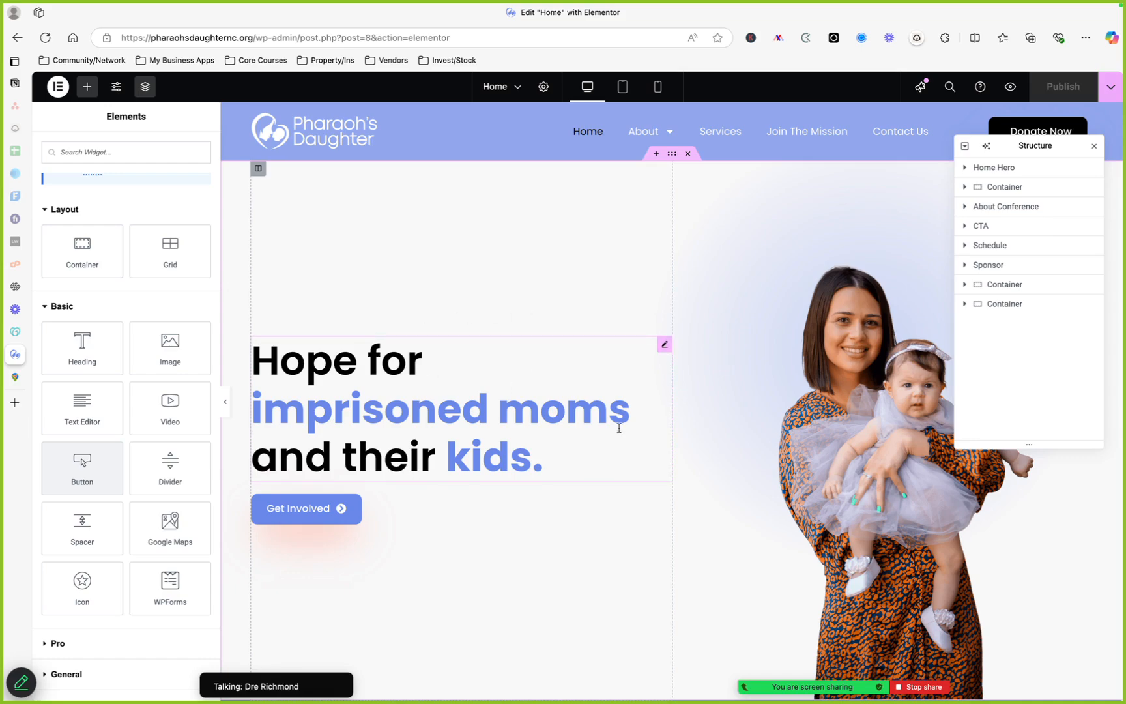
# Open the hero heading's settings and expand its Subtitle, Title Description, Shadow Text and Title content sections
pyautogui.scroll(-4, 620, 423)
pyautogui.scroll(4, 628, 405)
pyautogui.click(665, 348)
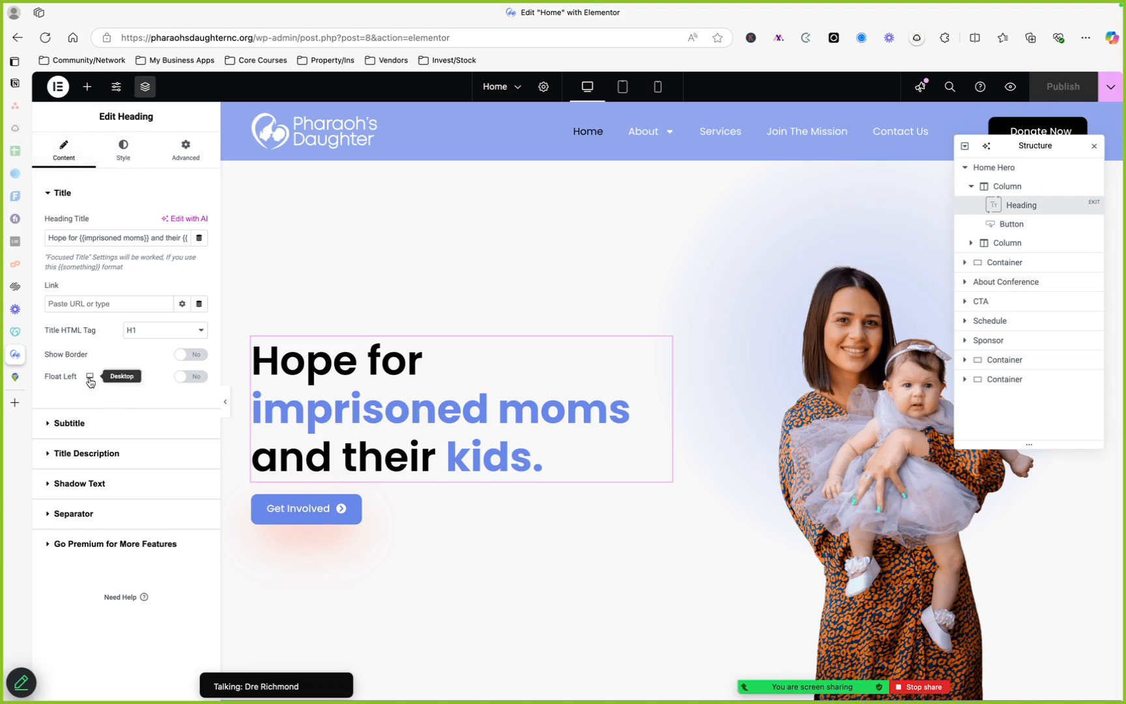
pyautogui.click(69, 424)
pyautogui.click(91, 298)
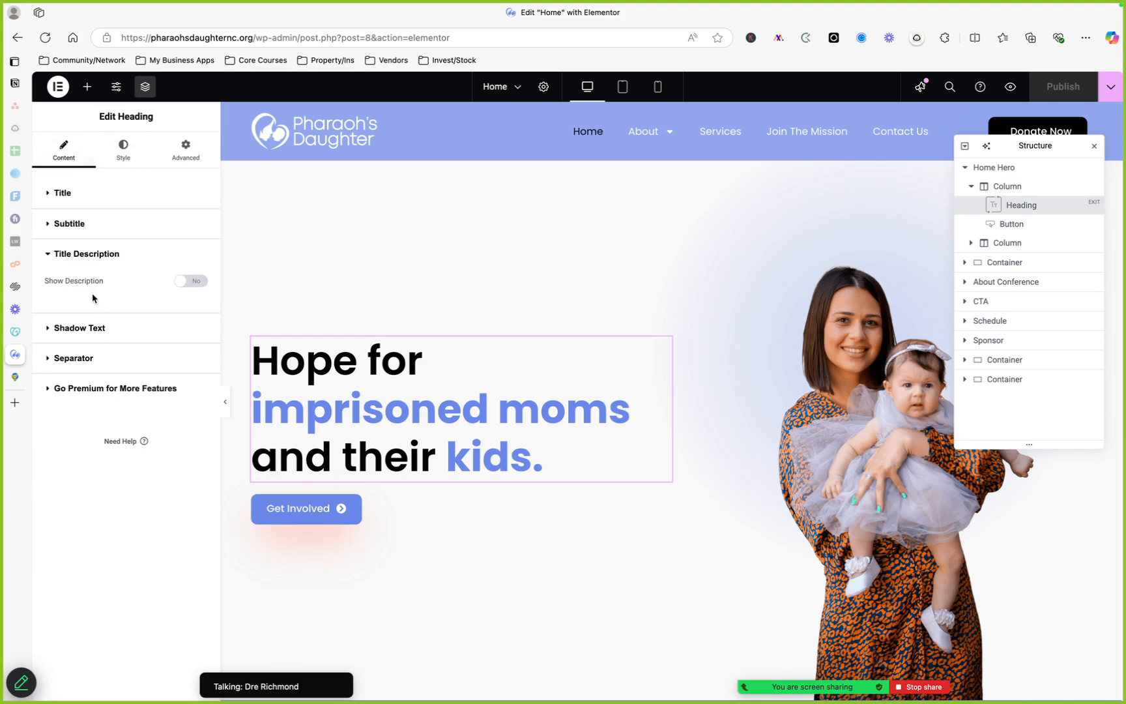
pyautogui.click(83, 327)
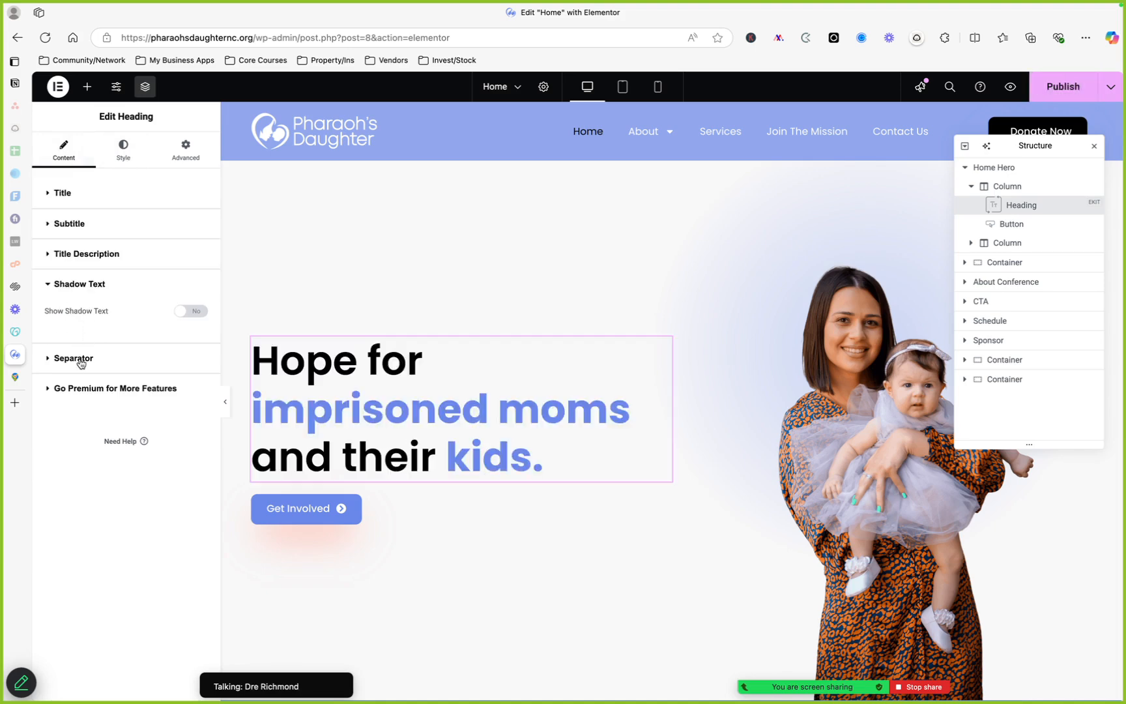
pyautogui.click(91, 253)
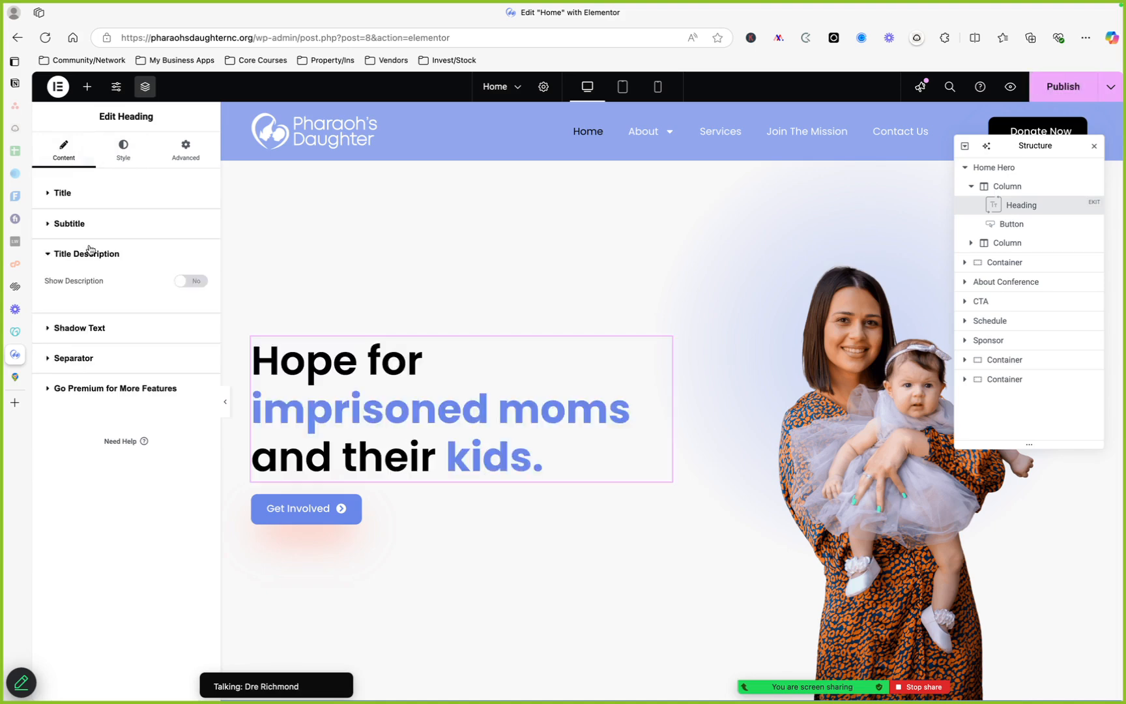
pyautogui.click(89, 203)
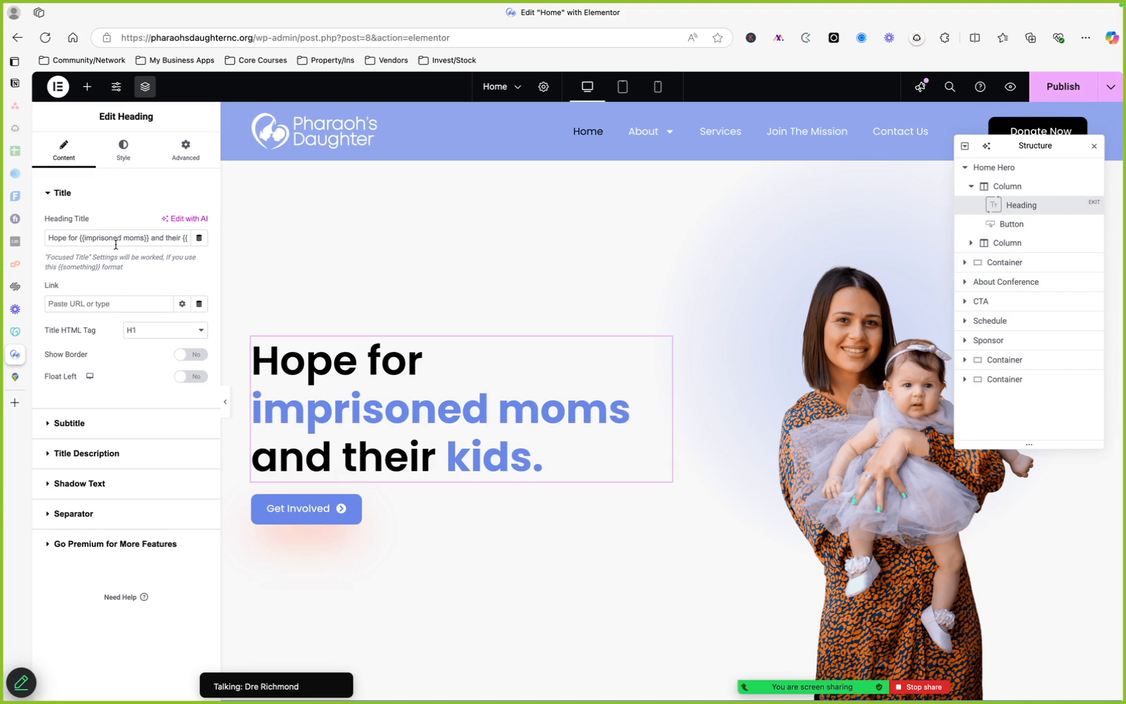
# Add a text shadow with blur 10 to the hero heading's title style
pyautogui.click(123, 152)
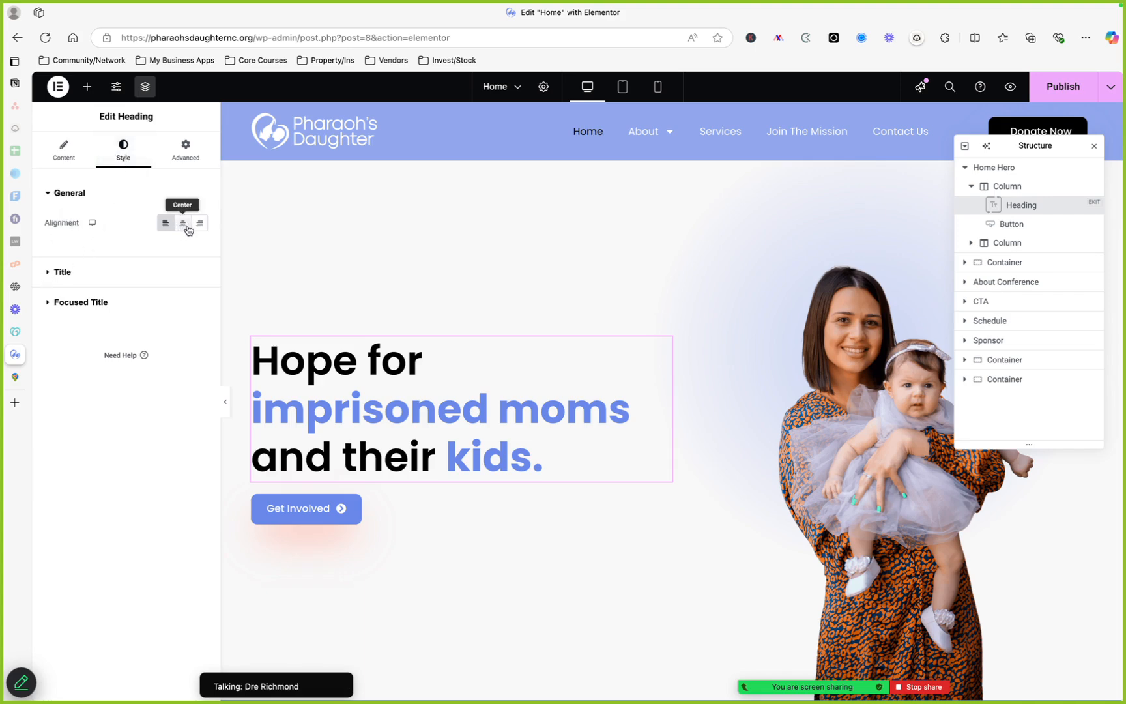
pyautogui.click(57, 273)
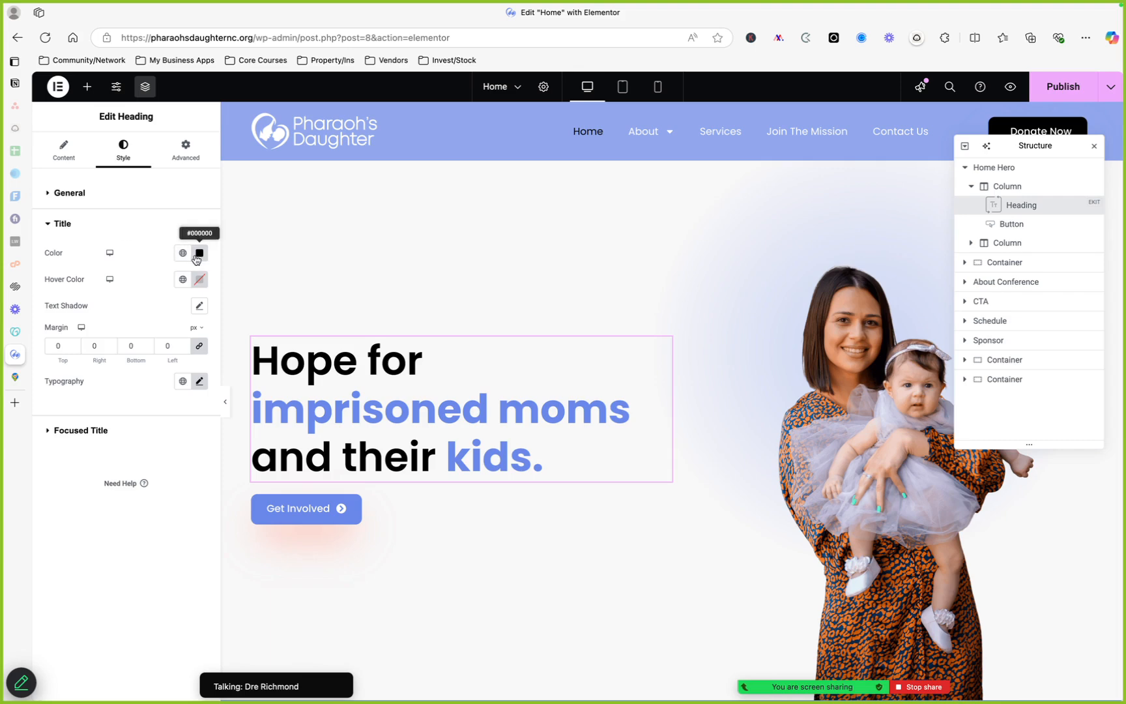
pyautogui.click(199, 304)
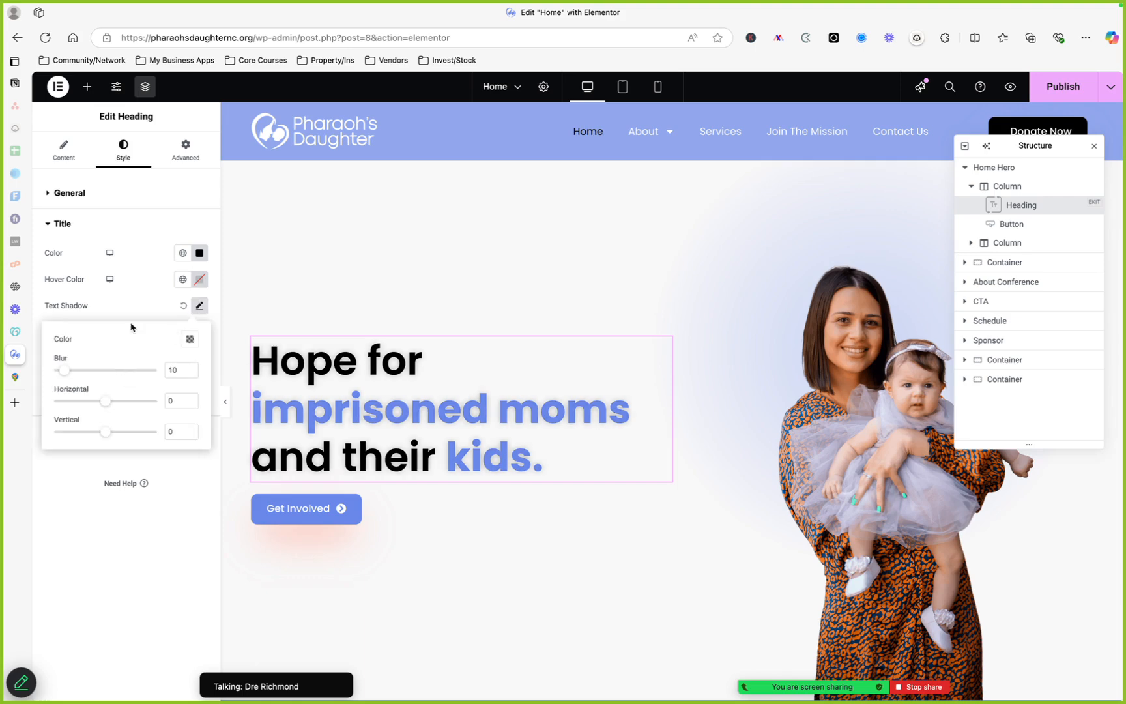
pyautogui.click(136, 272)
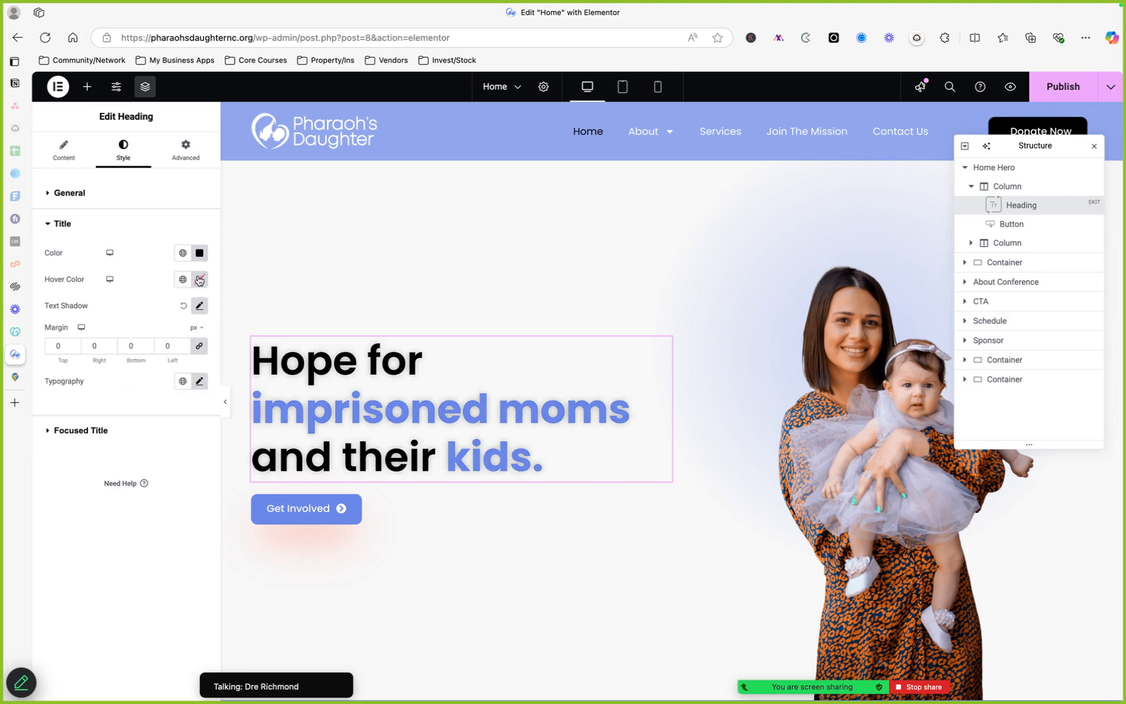
# Review the heading's Advanced layout settings and close the Structure navigator
pyautogui.click(177, 160)
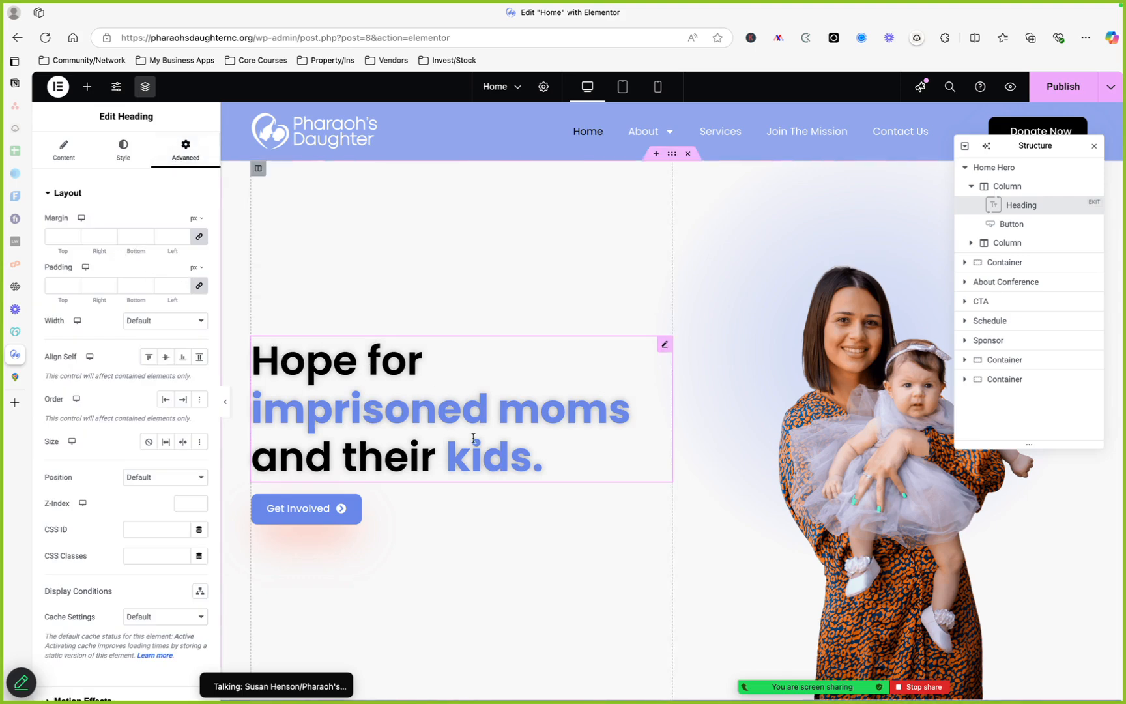
pyautogui.scroll(-1, 472, 435)
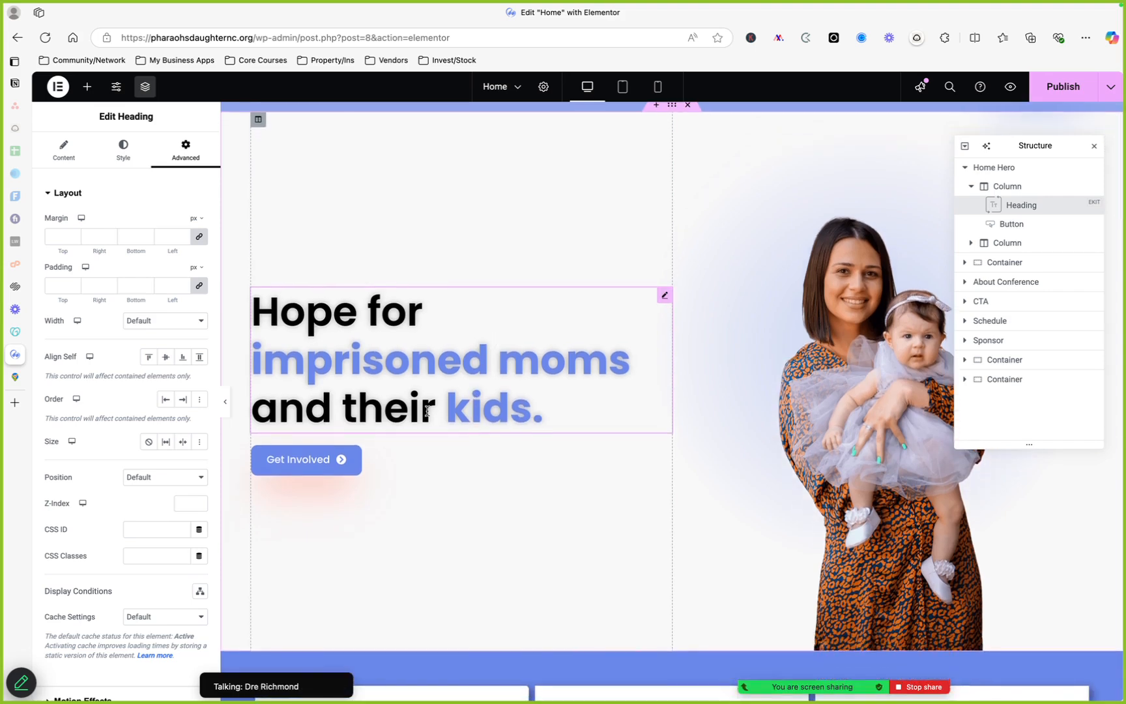
pyautogui.scroll(1, 450, 408)
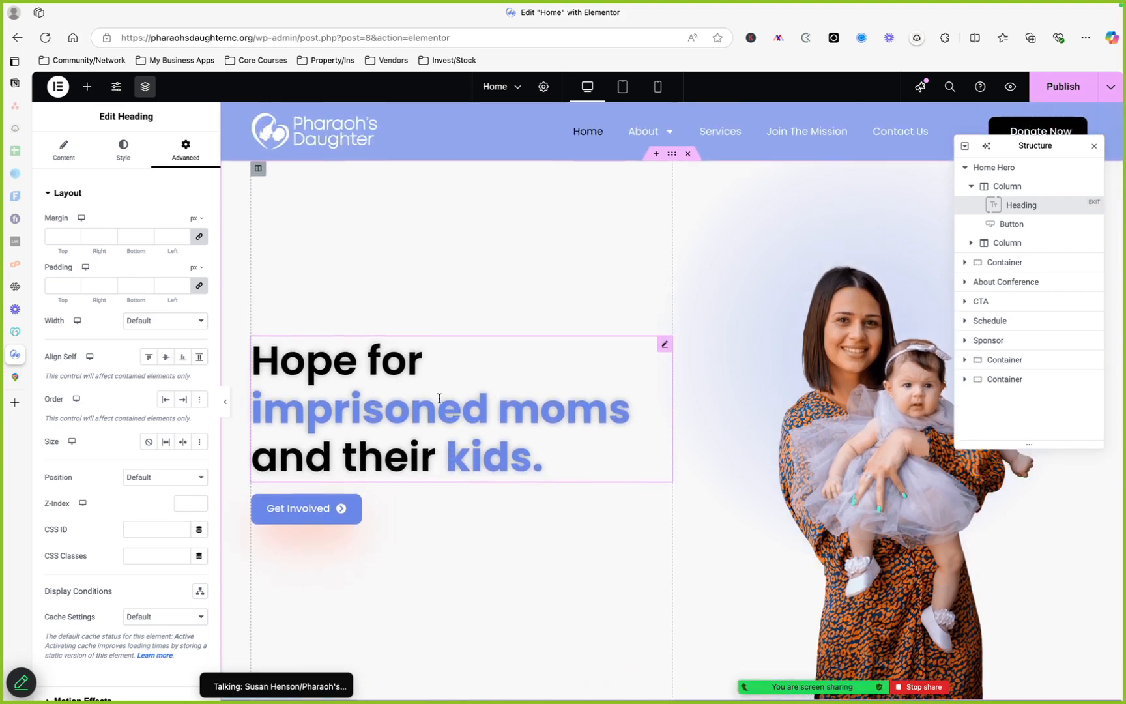
pyautogui.scroll(-3, 439, 398)
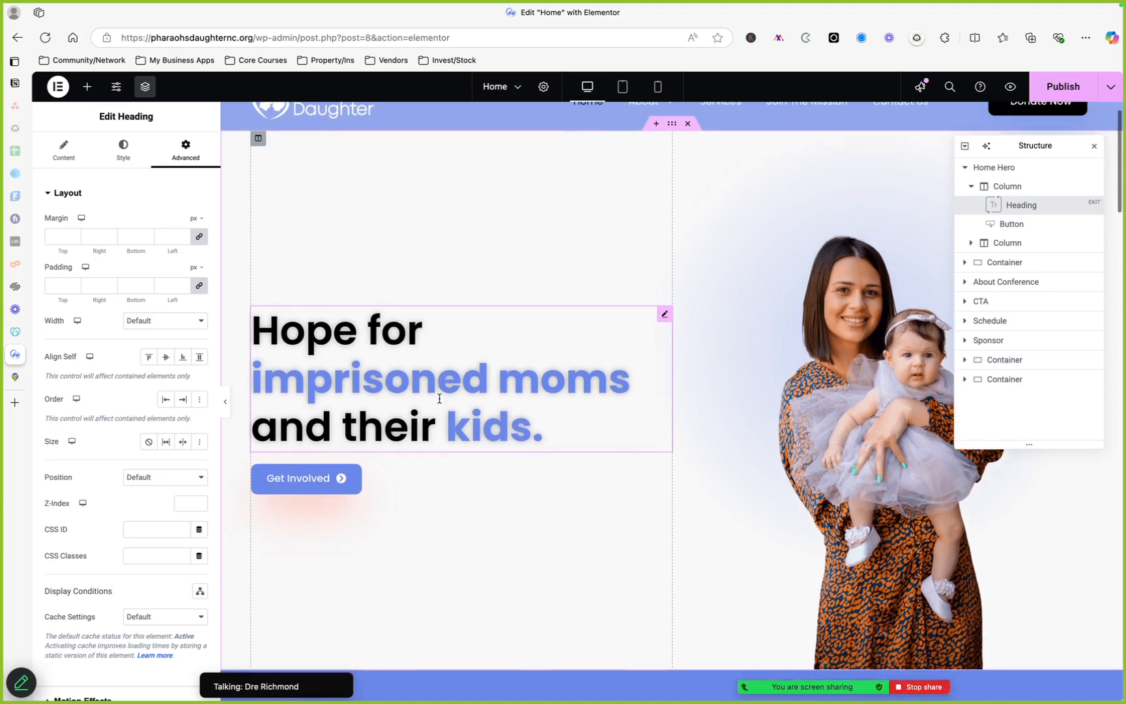
pyautogui.scroll(3, 439, 398)
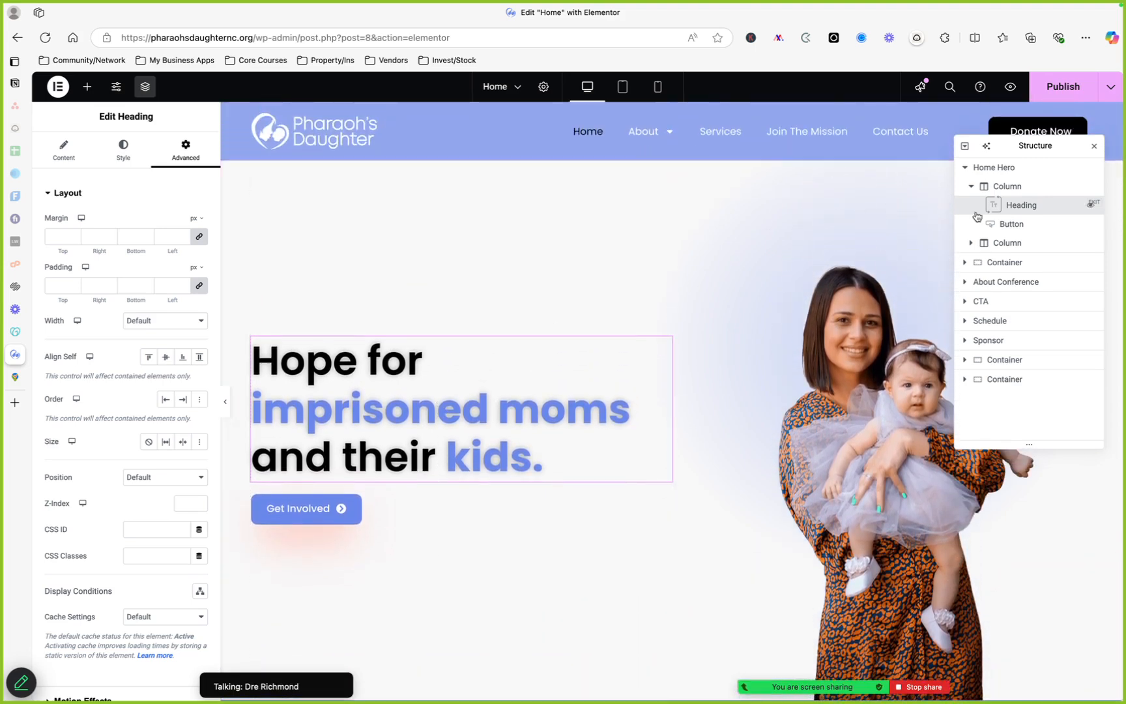
pyautogui.click(1092, 148)
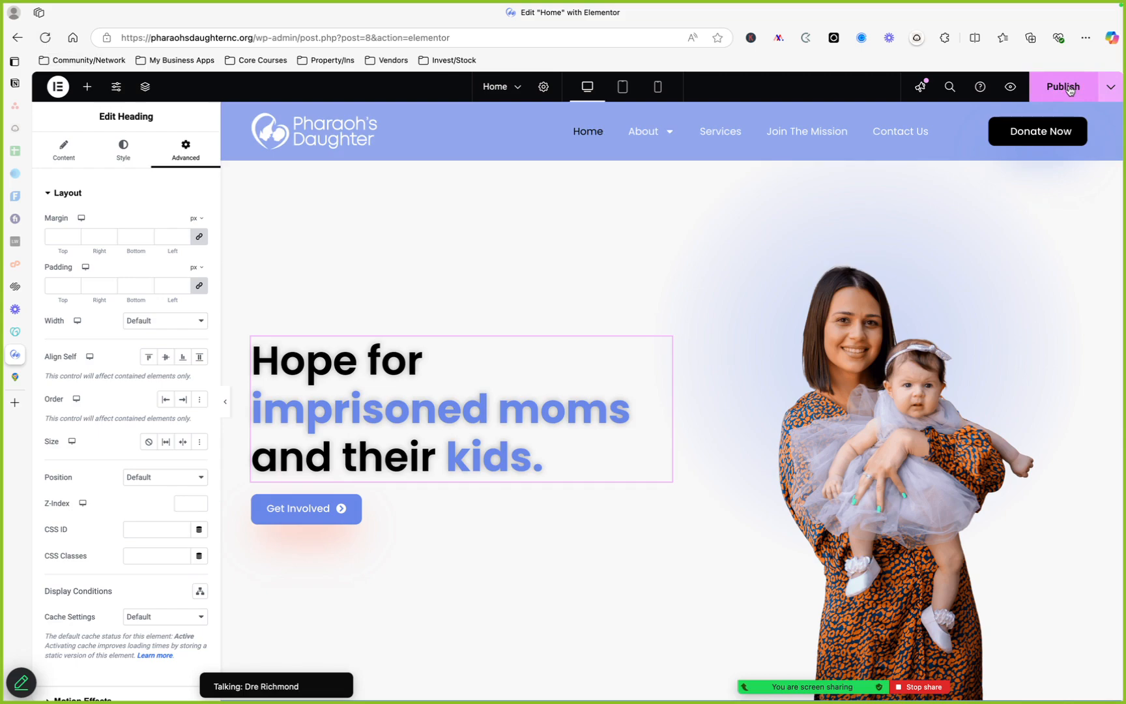
# Publish the home page changes
pyautogui.scroll(-2, 626, 344)
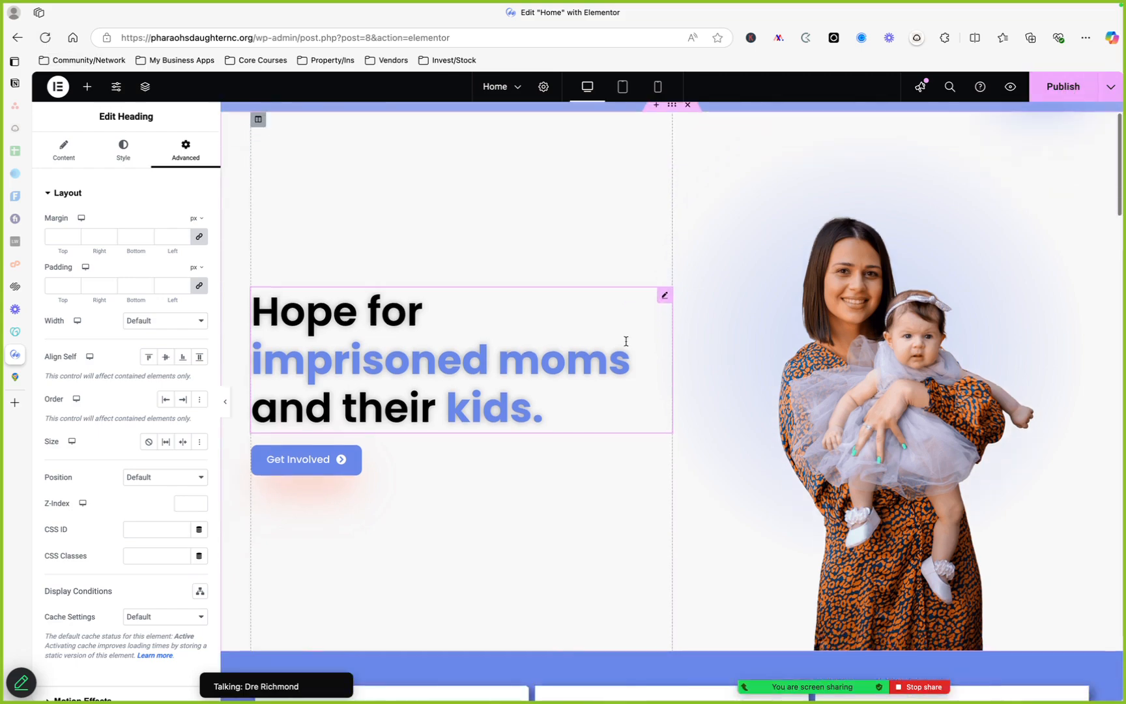
pyautogui.scroll(-4, 625, 346)
pyautogui.scroll(6, 625, 345)
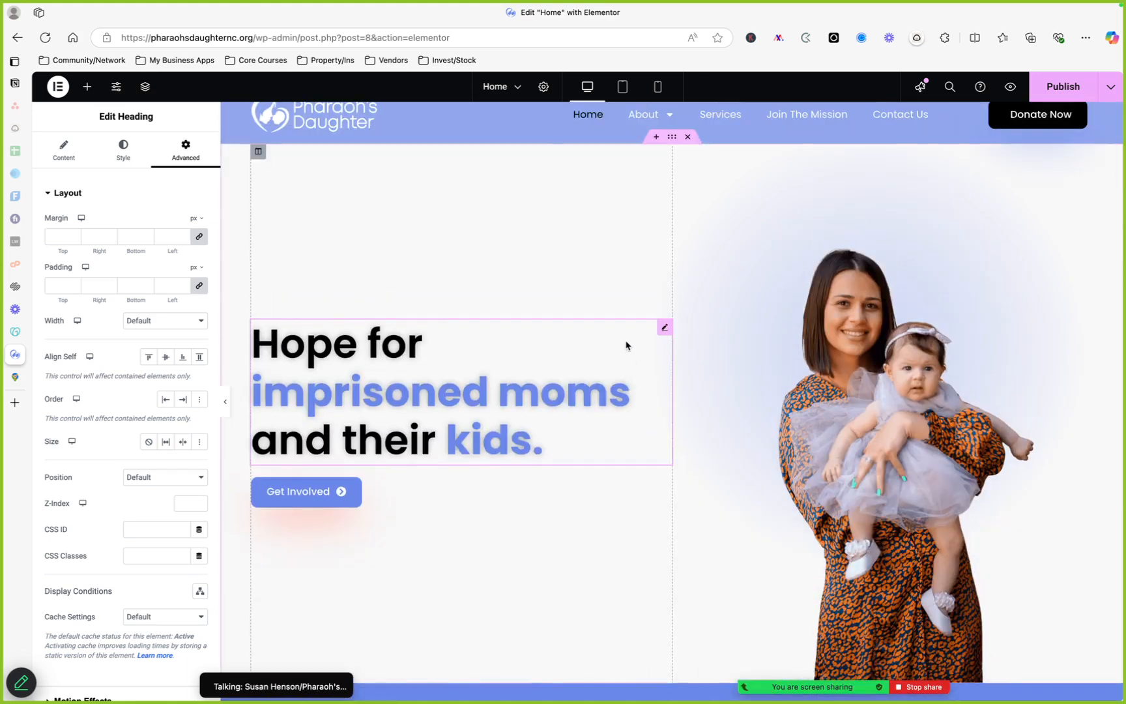
pyautogui.scroll(1, 626, 344)
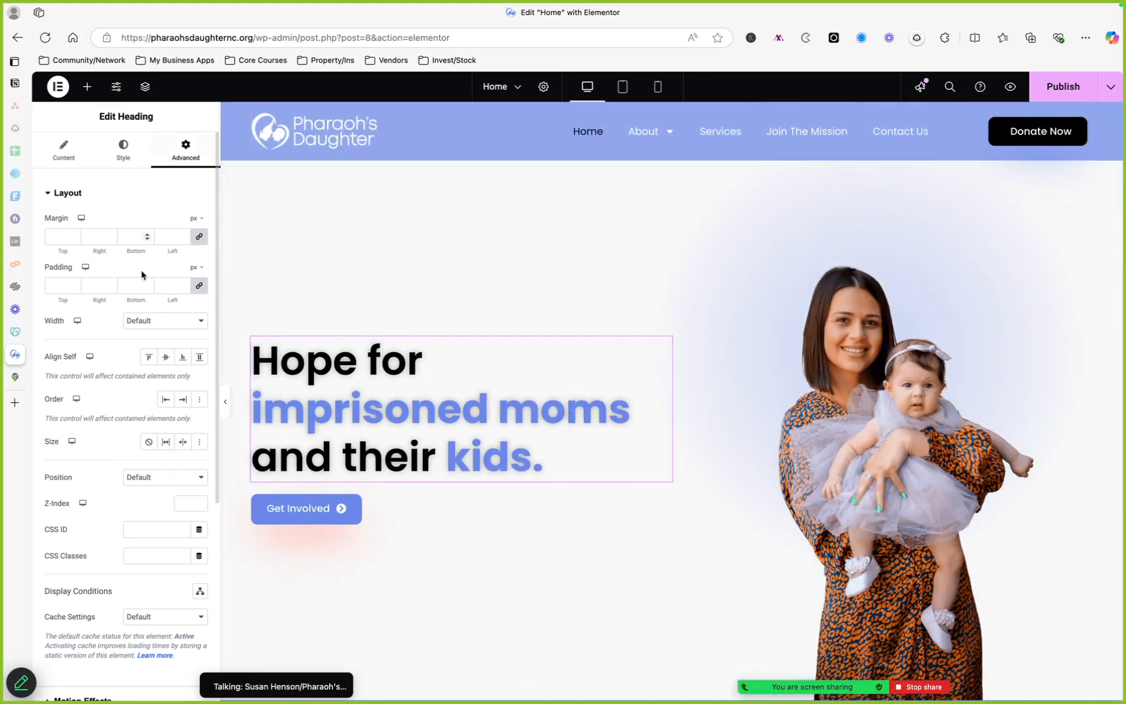
pyautogui.scroll(-2, 143, 274)
pyautogui.scroll(1, 141, 285)
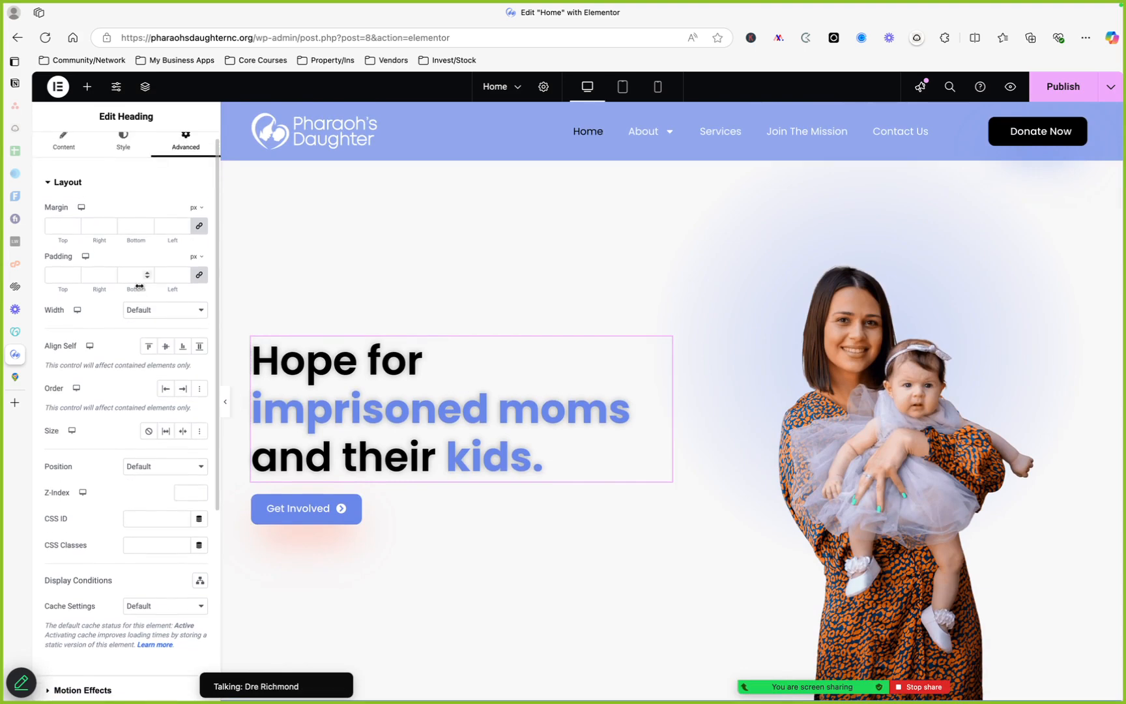
pyautogui.scroll(-4, 510, 435)
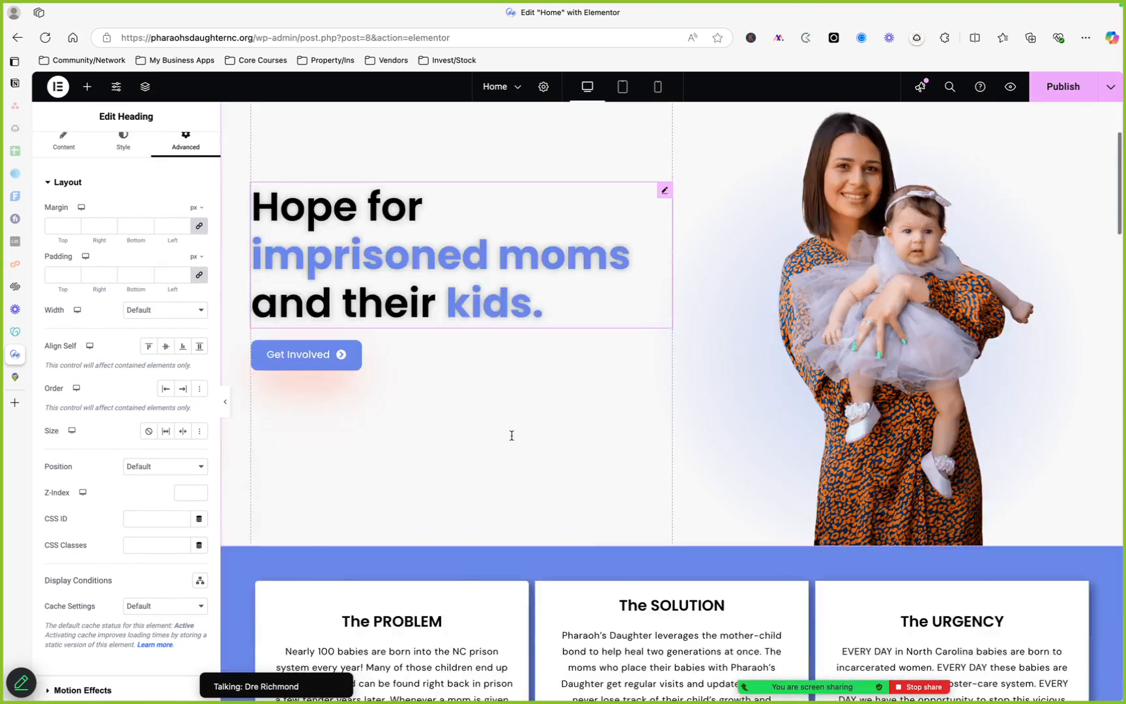
pyautogui.scroll(4, 512, 439)
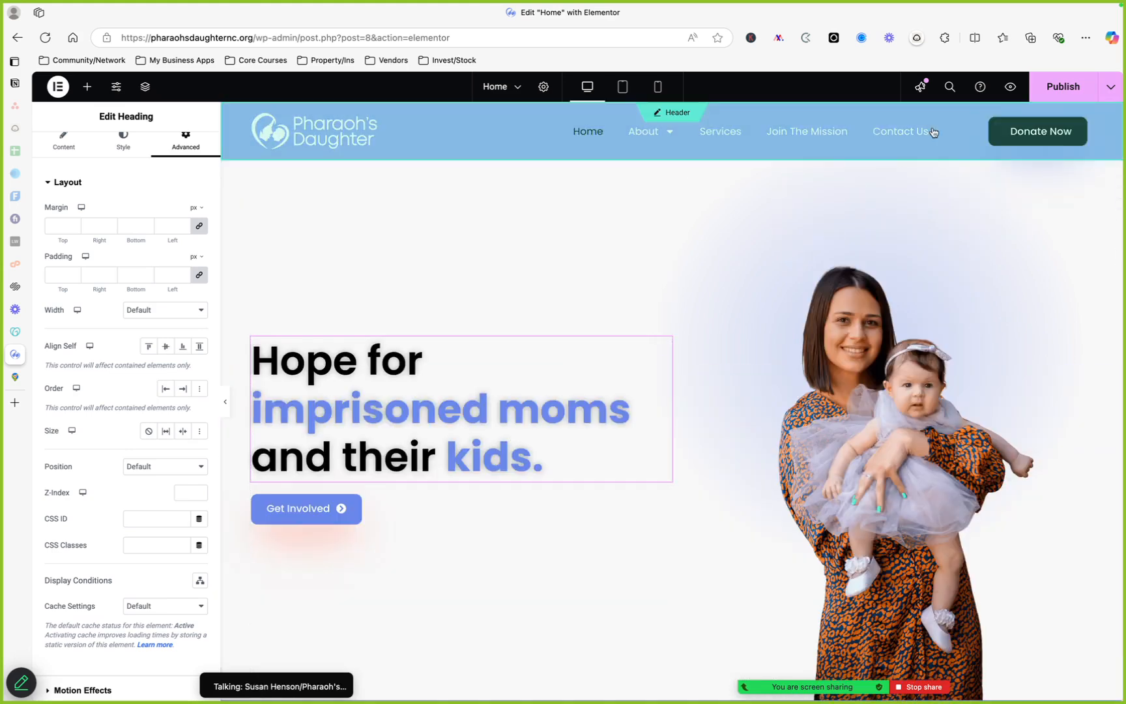
pyautogui.click(1080, 91)
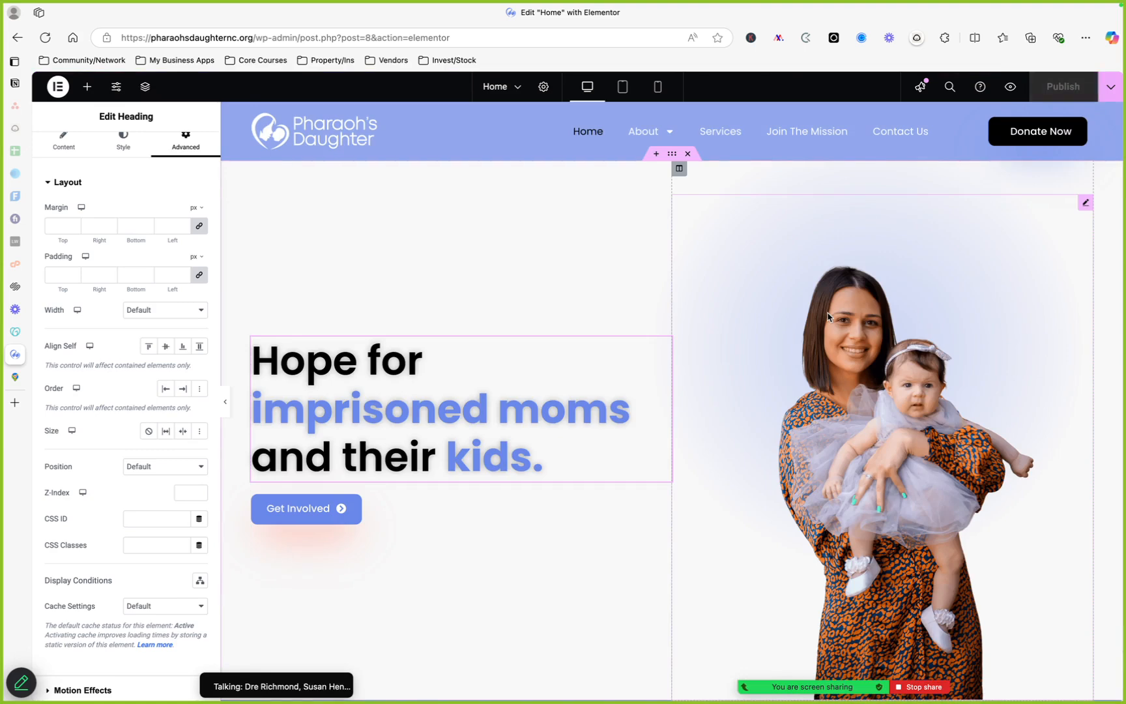
pyautogui.scroll(-2, 422, 389)
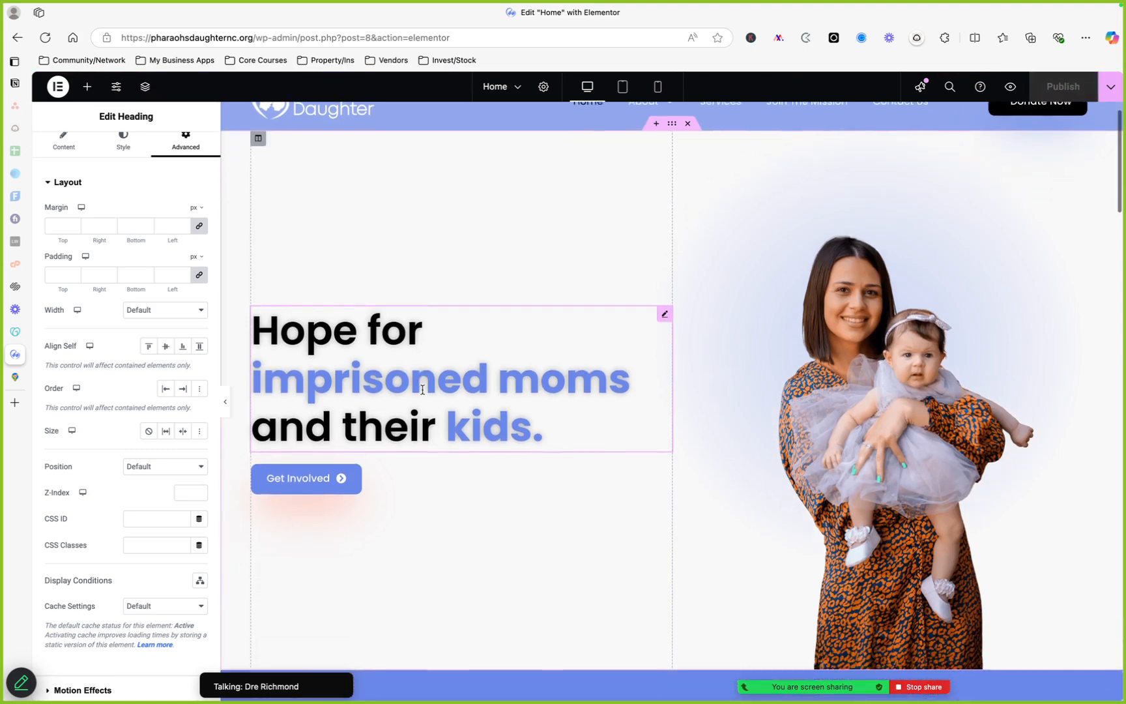
pyautogui.scroll(1, 422, 389)
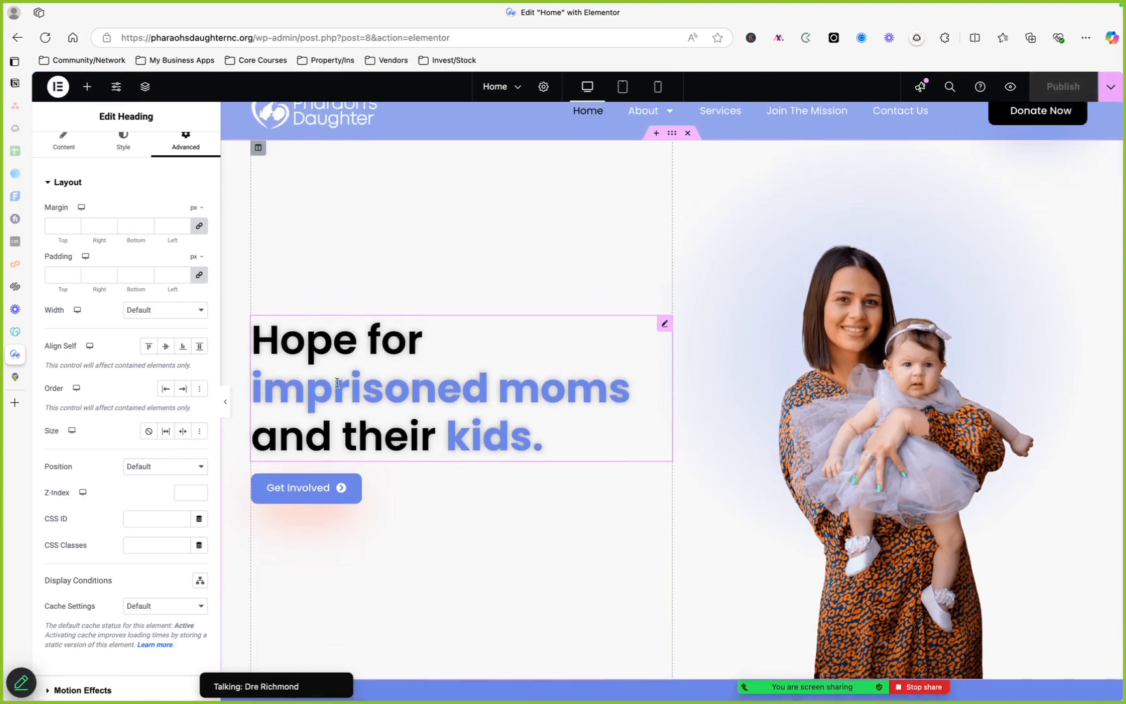
pyautogui.moveTo(16, 381)
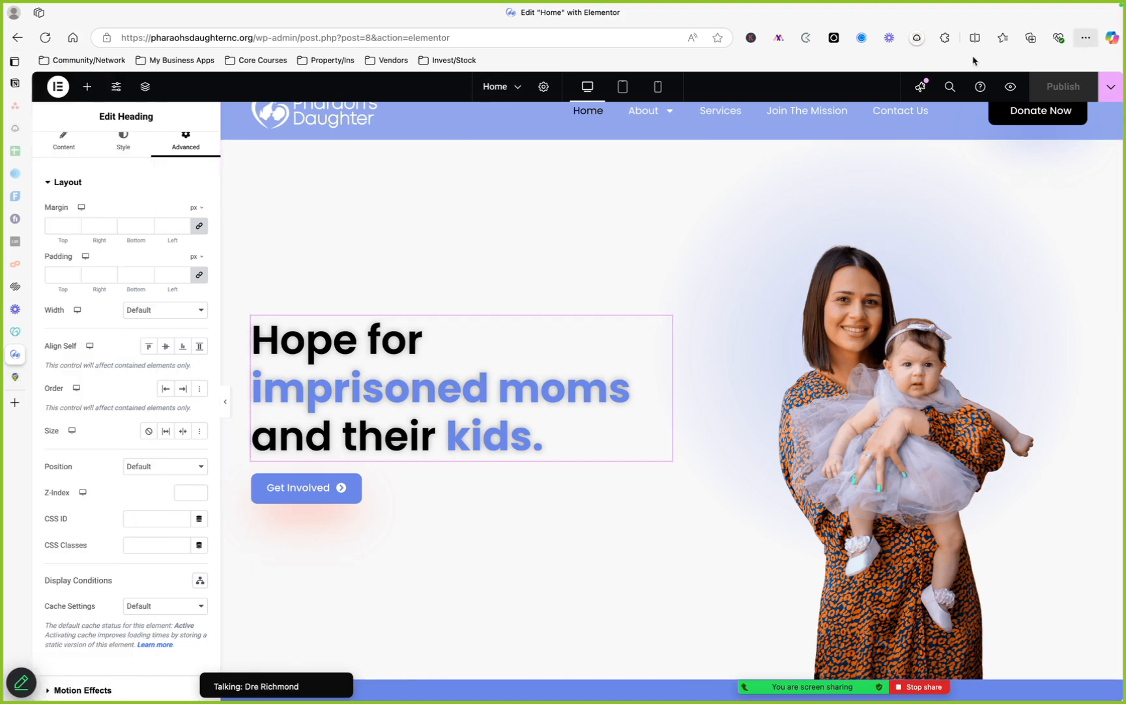
pyautogui.click(18, 405)
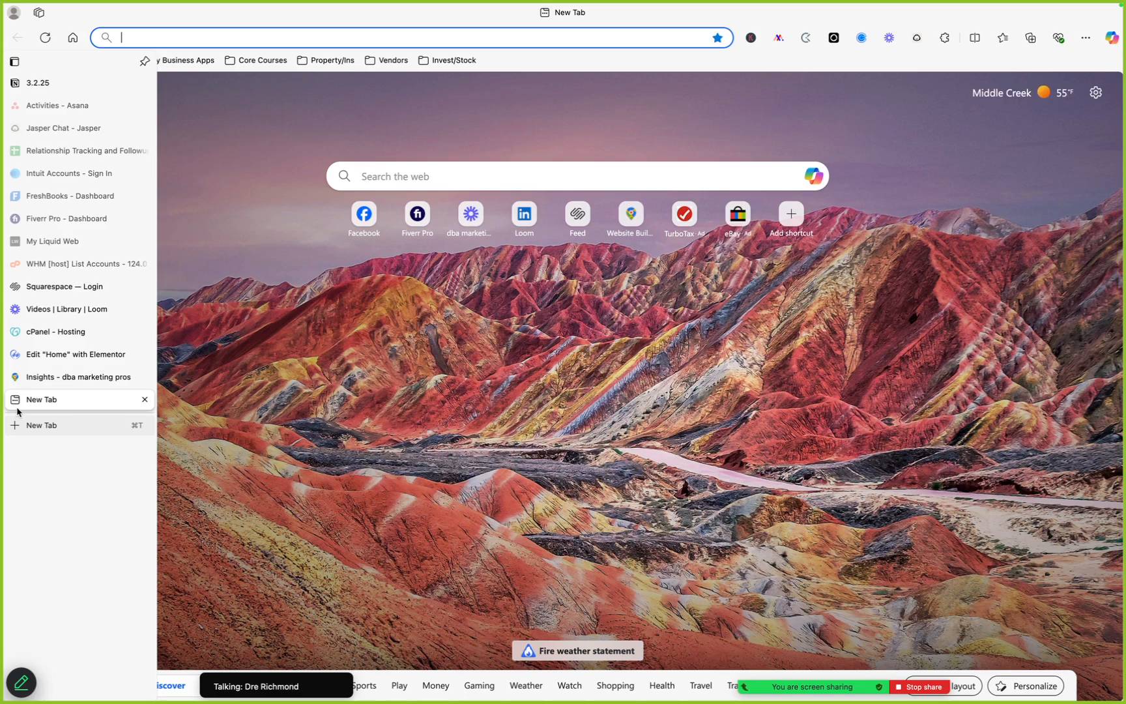
pyautogui.write('ph')
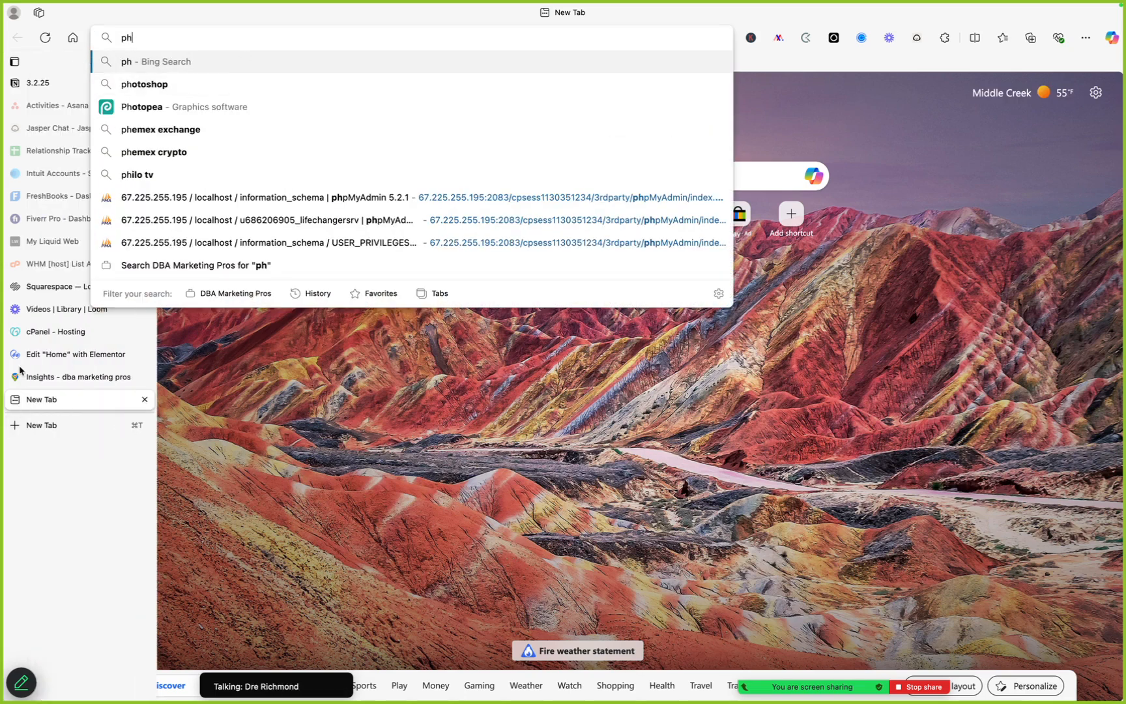
pyautogui.click(26, 355)
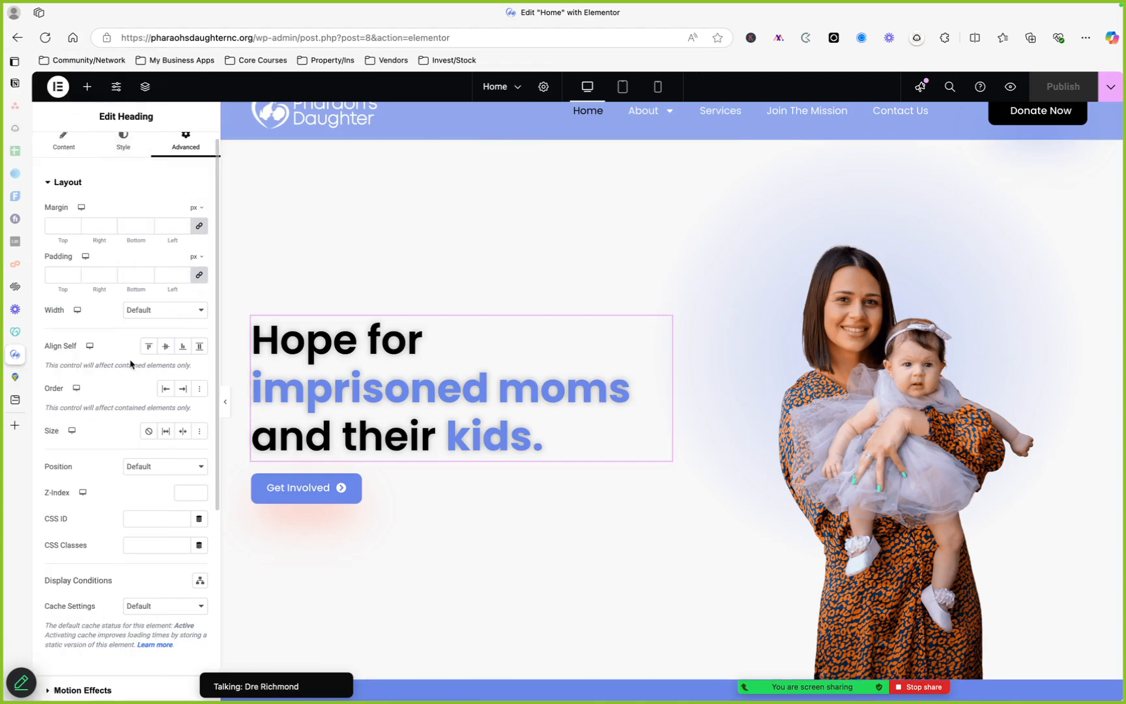
# Scroll through the home page's Problem, Solution, Urgency and video sections in the editor
pyautogui.scroll(-10, 434, 371)
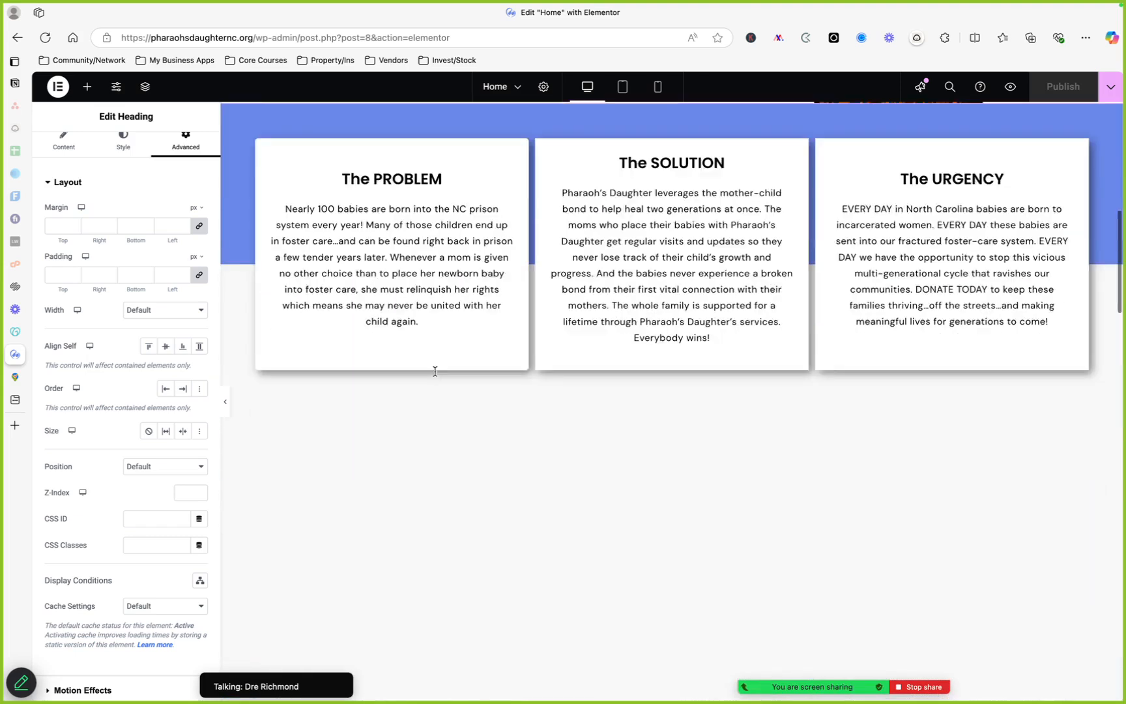
pyautogui.scroll(1, 416, 227)
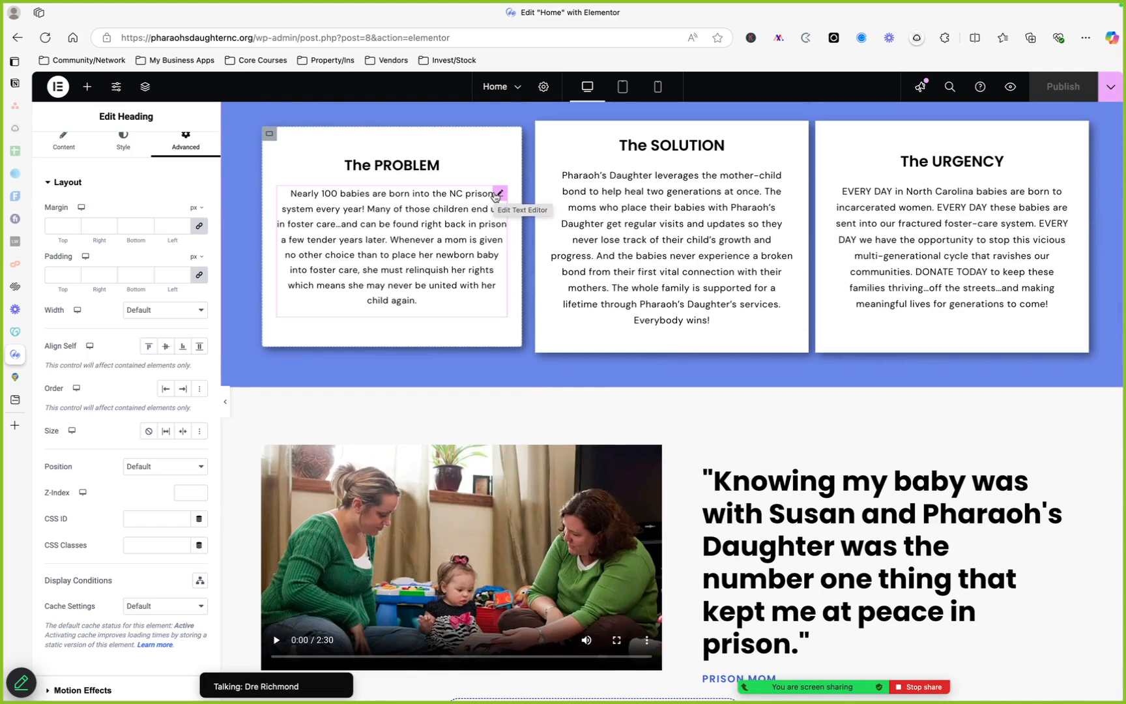
pyautogui.scroll(-2, 645, 196)
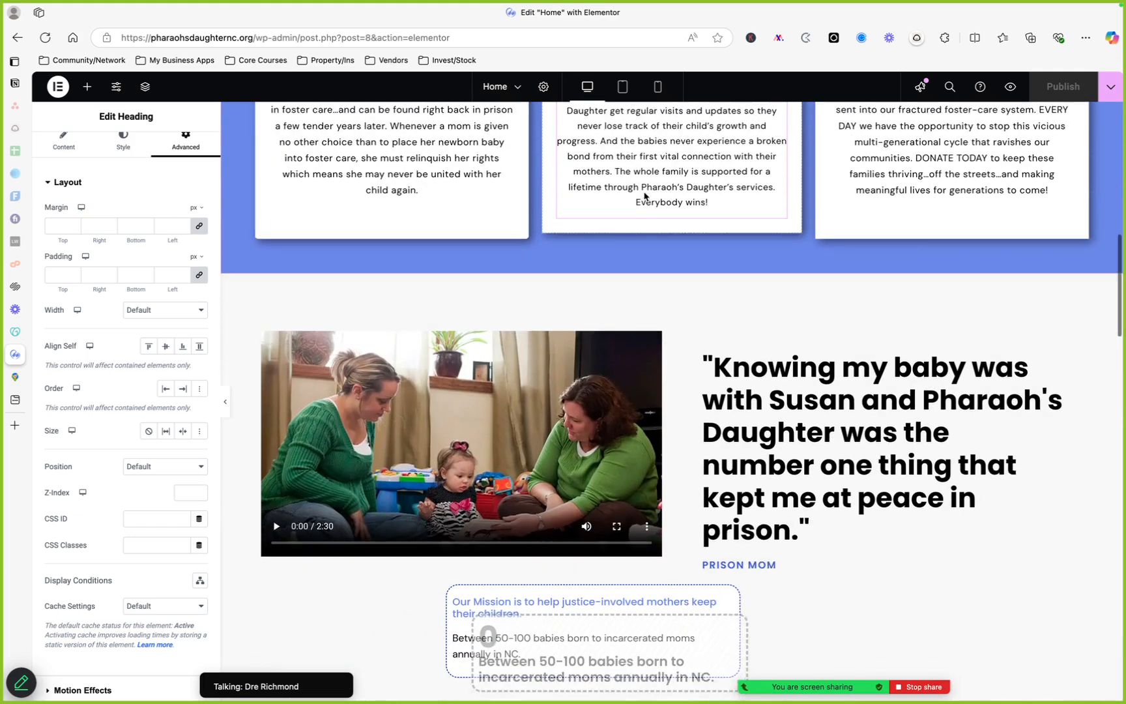
pyautogui.scroll(-3, 644, 196)
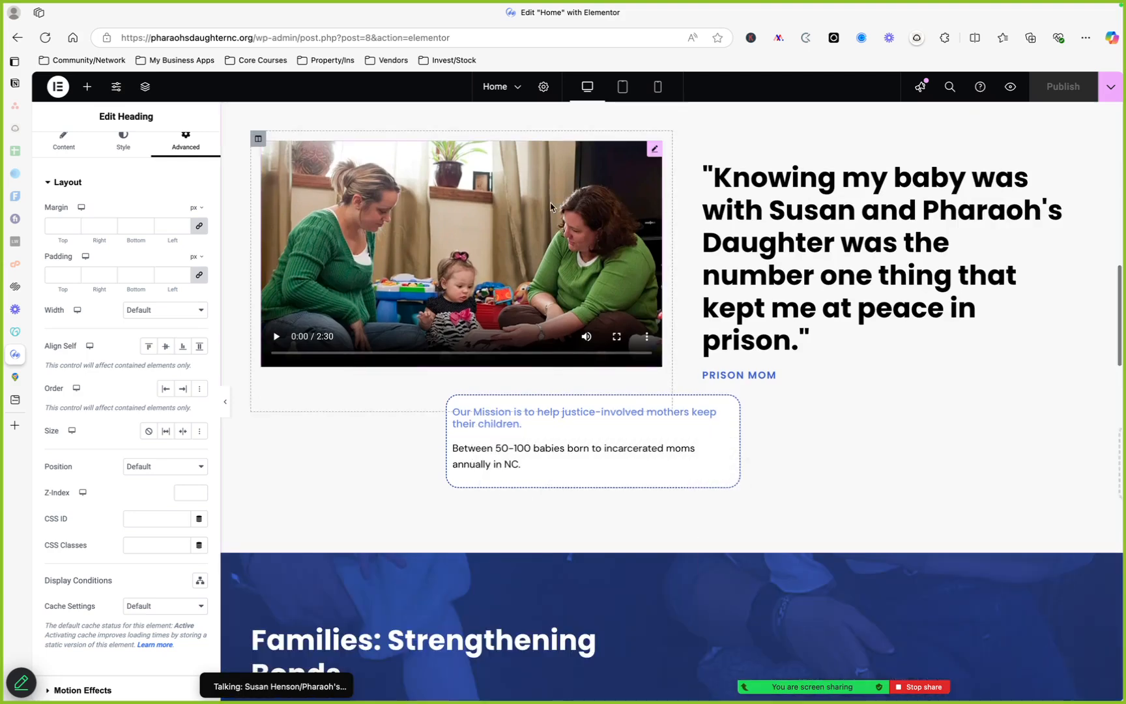
# Open the mission video widget's settings and scroll through the surrounding home page sections
pyautogui.click(654, 150)
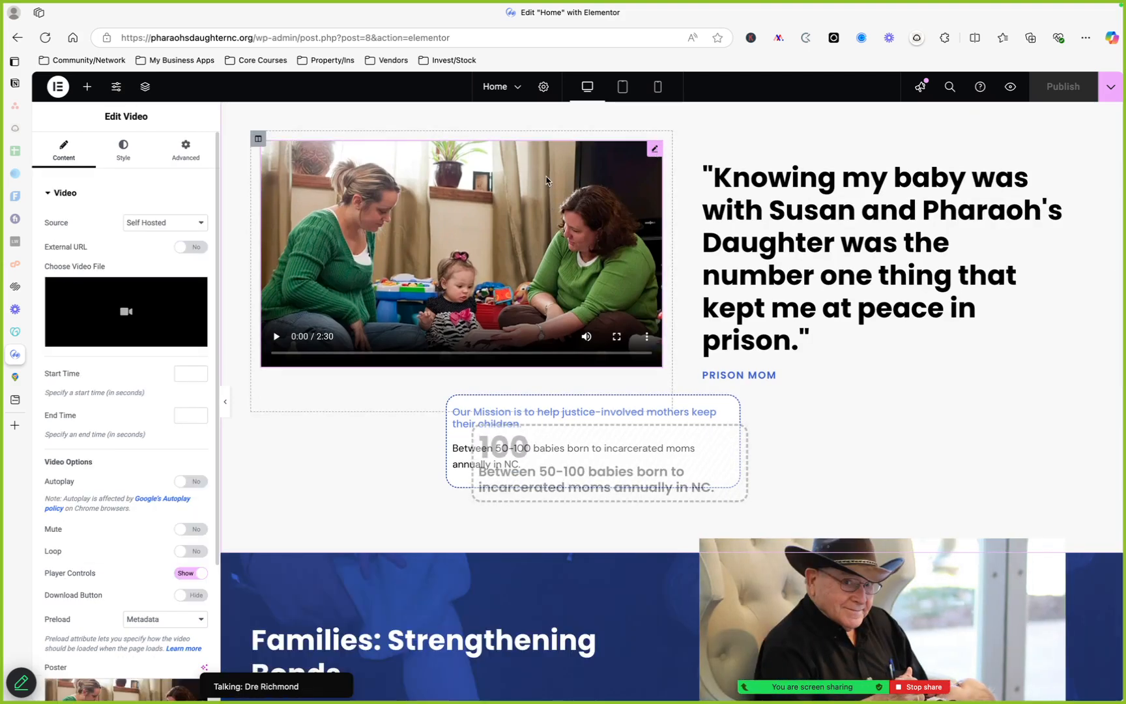
pyautogui.moveTo(95, 290)
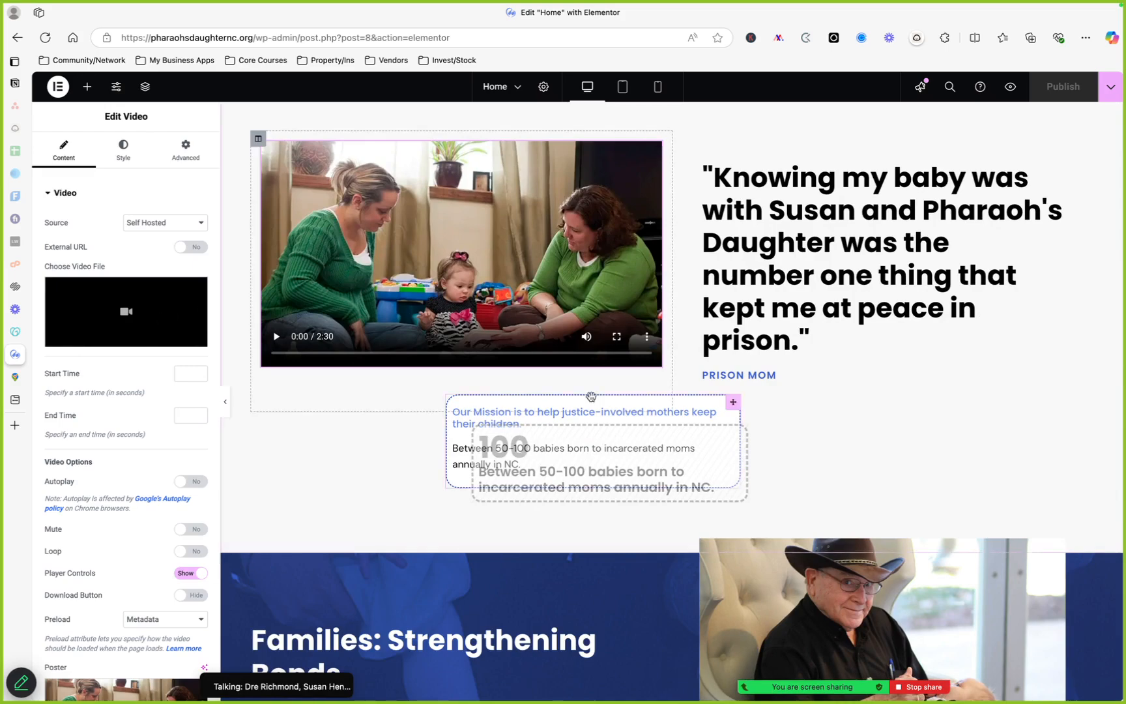
pyautogui.scroll(-15, 590, 396)
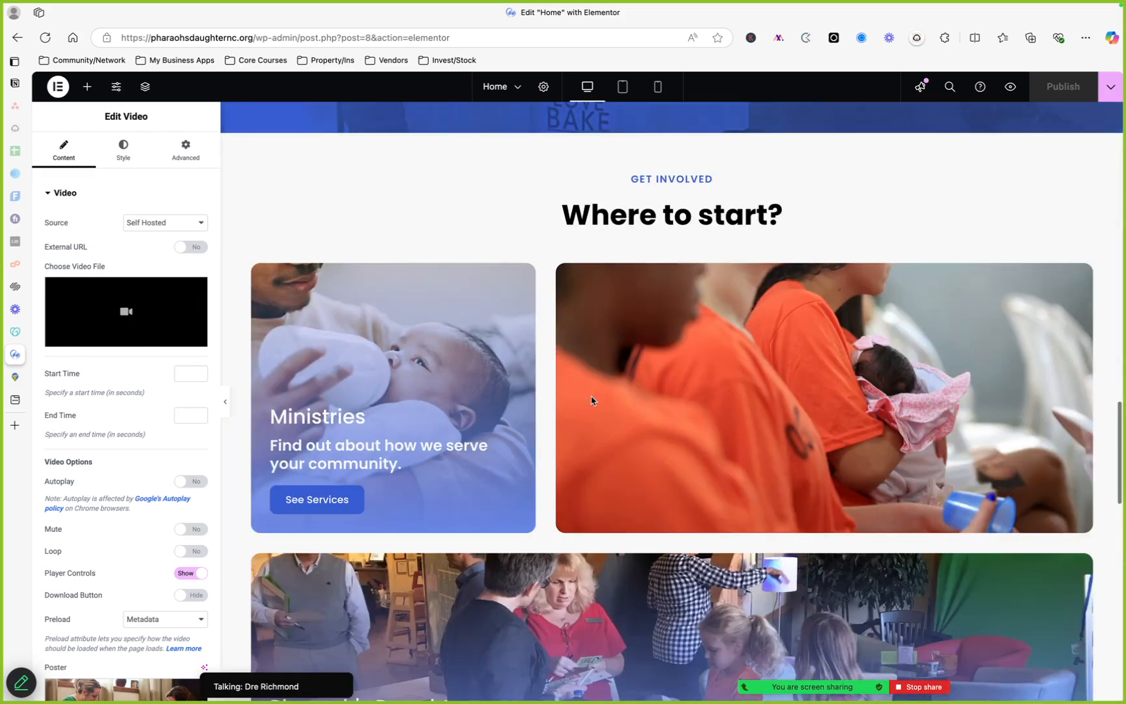
pyautogui.scroll(3, 591, 400)
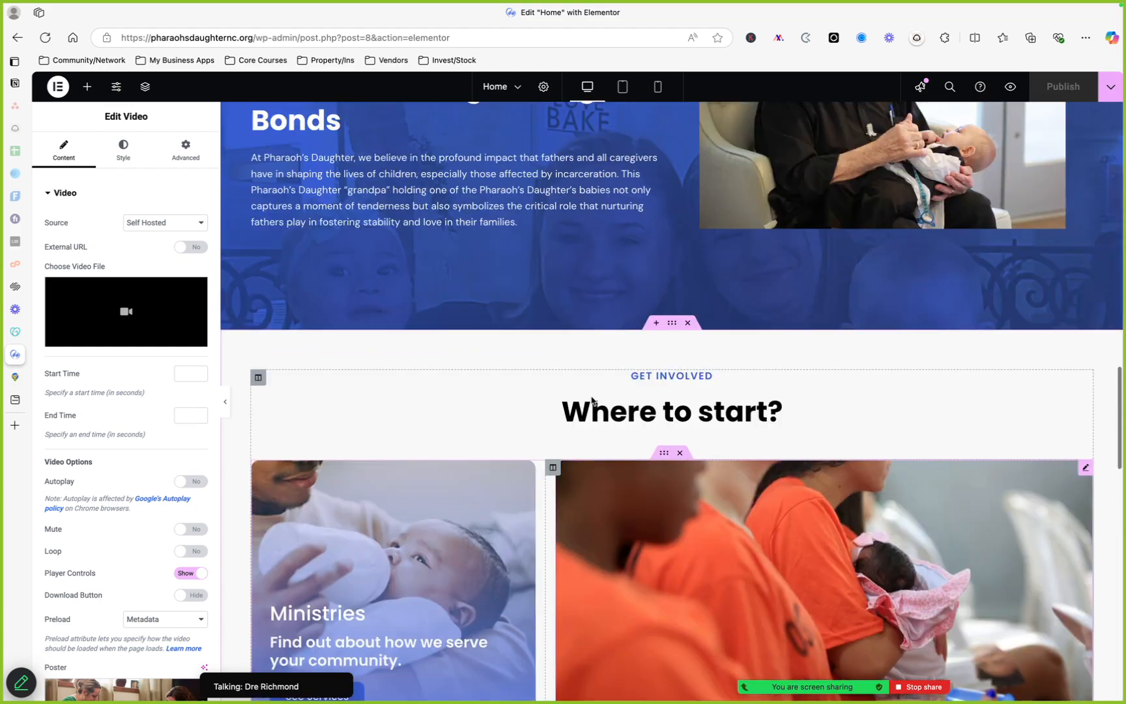
pyautogui.scroll(10, 591, 400)
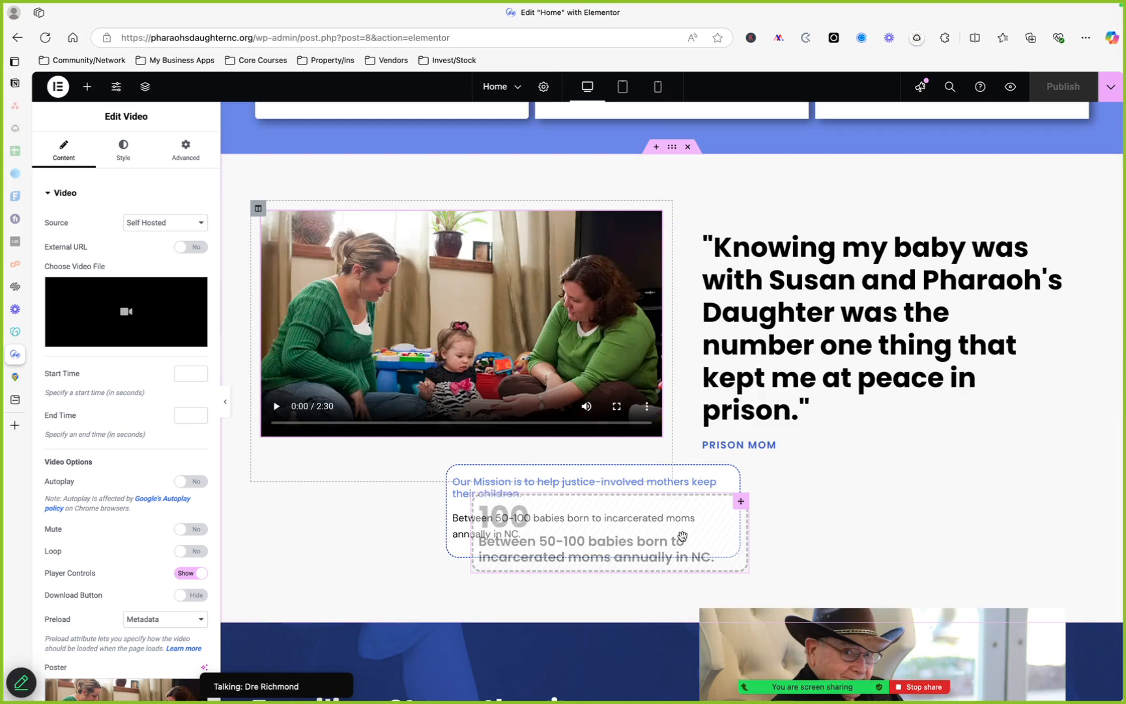
# Select the mission text widget, scroll through the Get Involved and Highlighted Partners sections, and open the partners image carousel settings
pyautogui.click(709, 481)
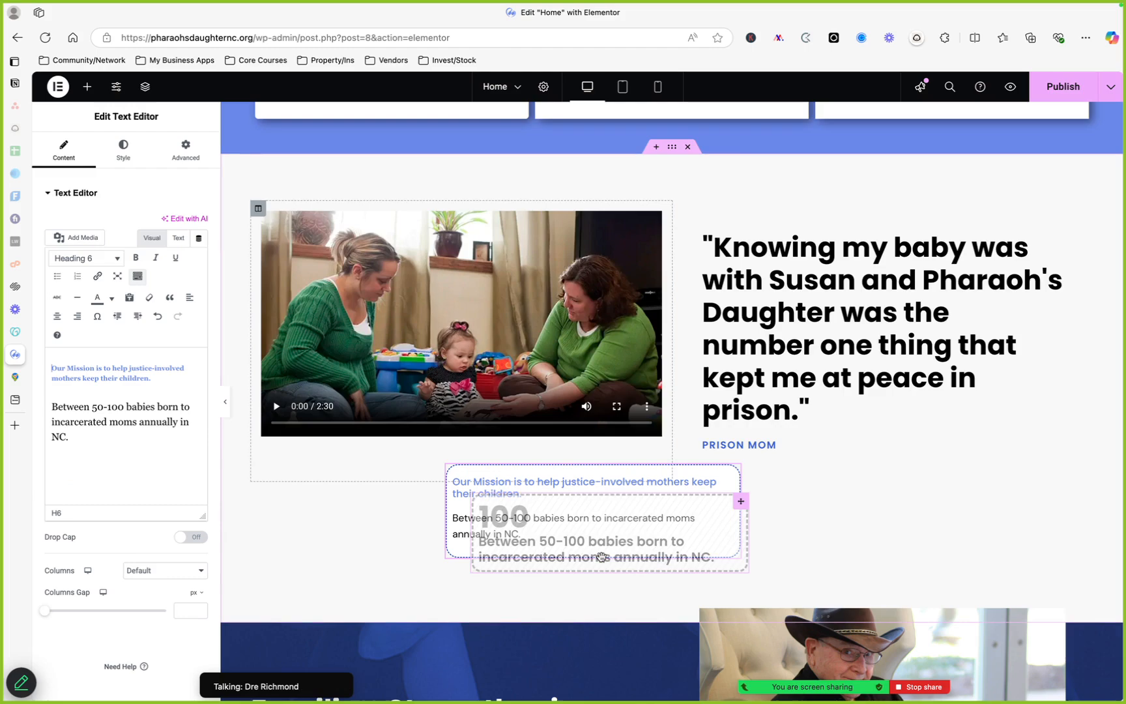
pyautogui.scroll(-8, 601, 557)
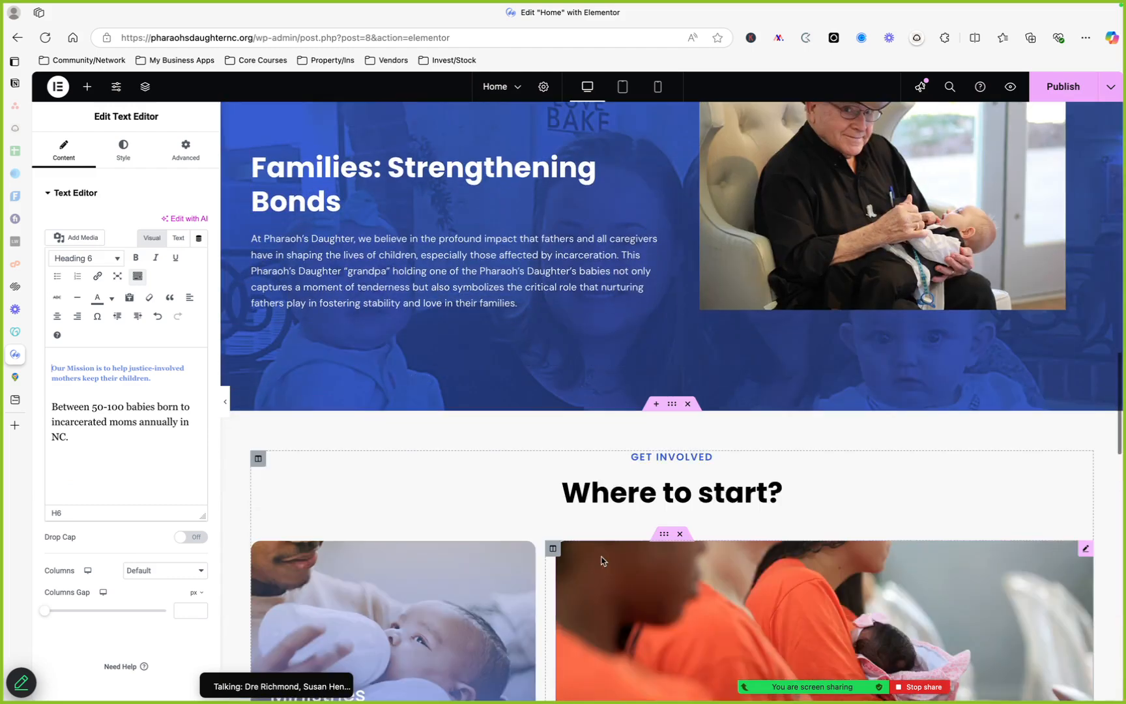
pyautogui.scroll(8, 783, 235)
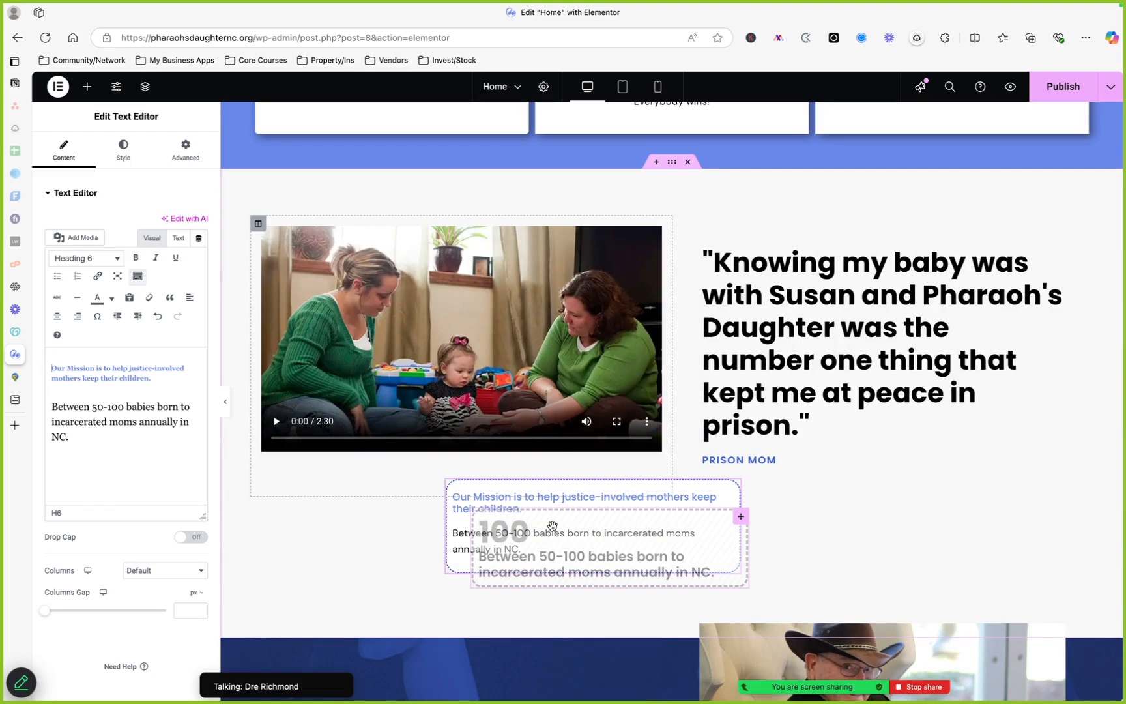
pyautogui.scroll(-10, 551, 525)
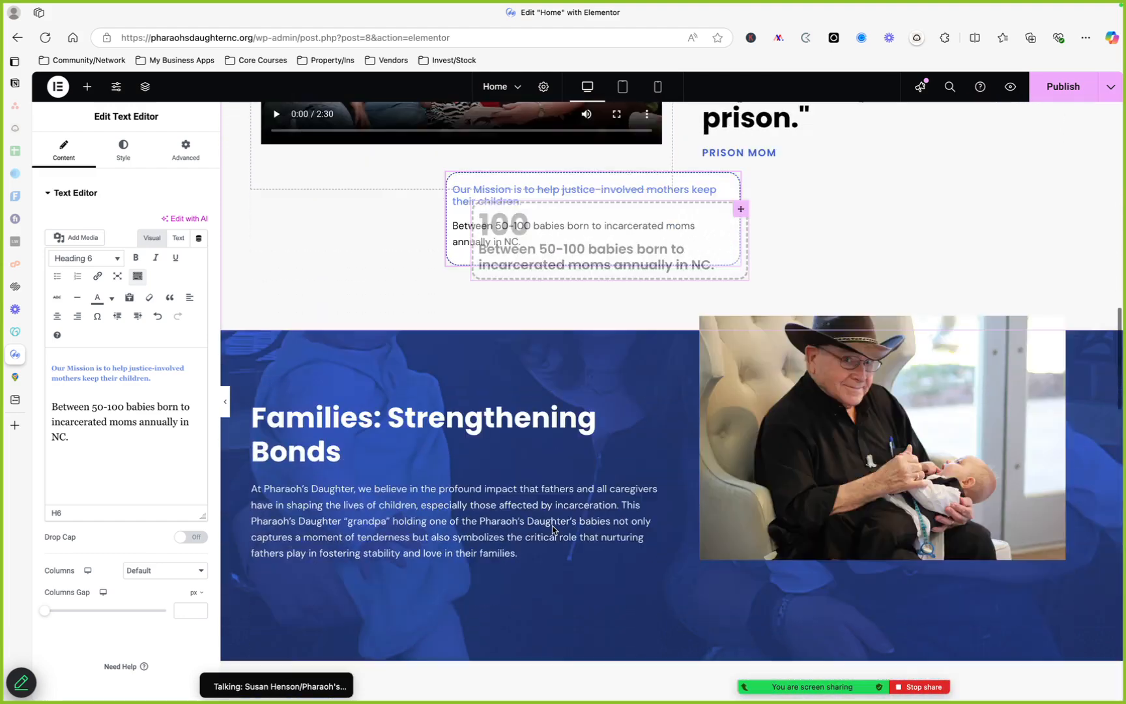
pyautogui.scroll(-10, 552, 530)
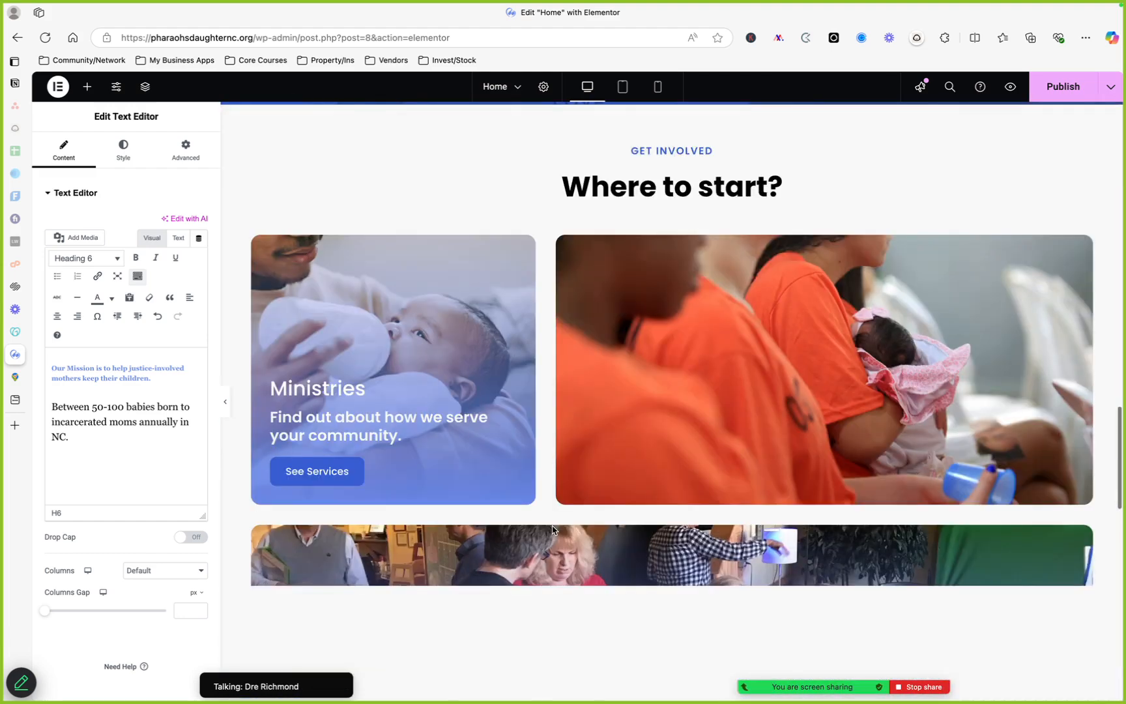
pyautogui.scroll(-10, 552, 530)
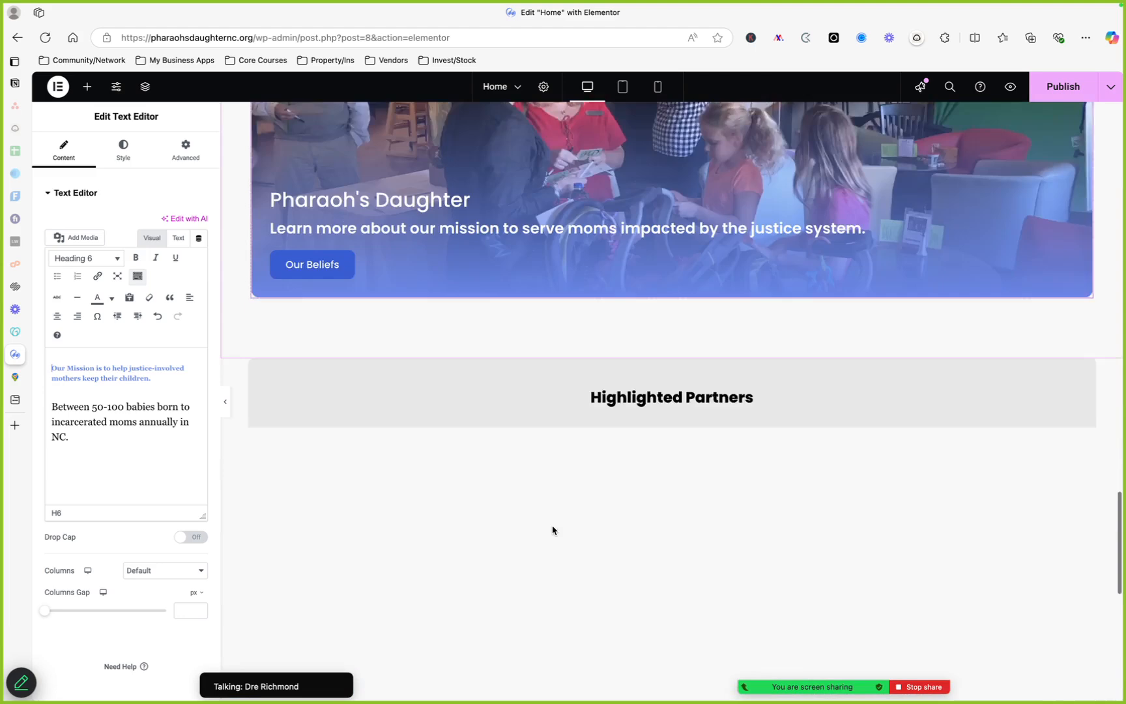
pyautogui.scroll(4, 552, 530)
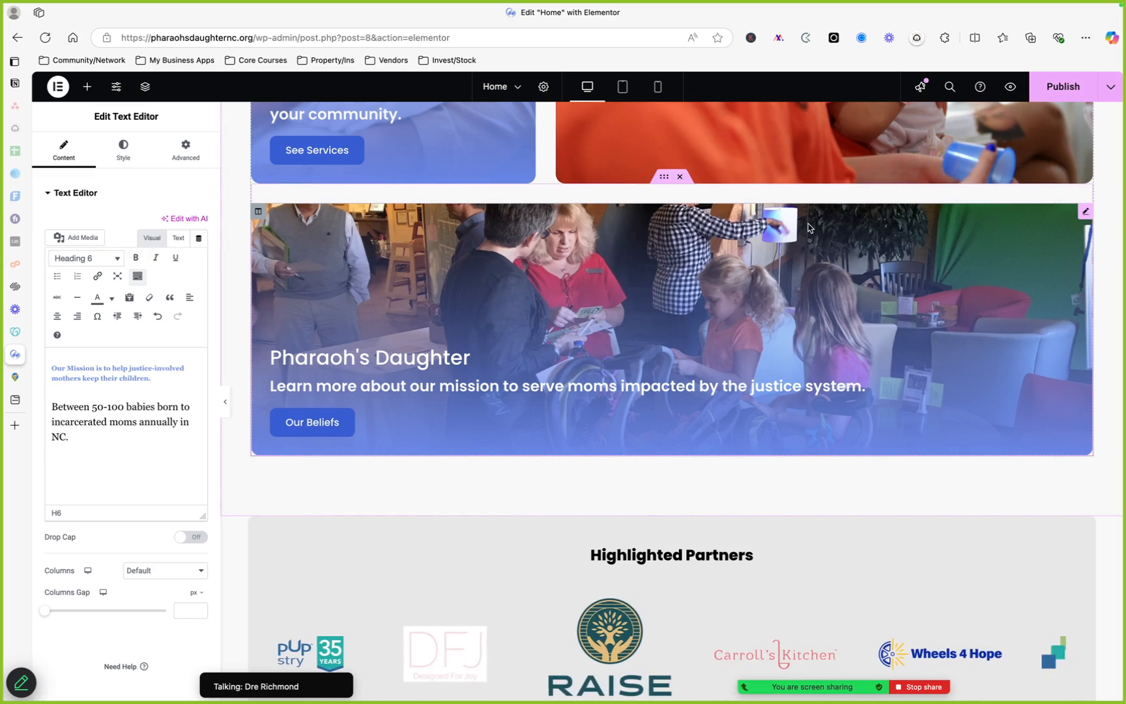
pyautogui.scroll(2, 669, 279)
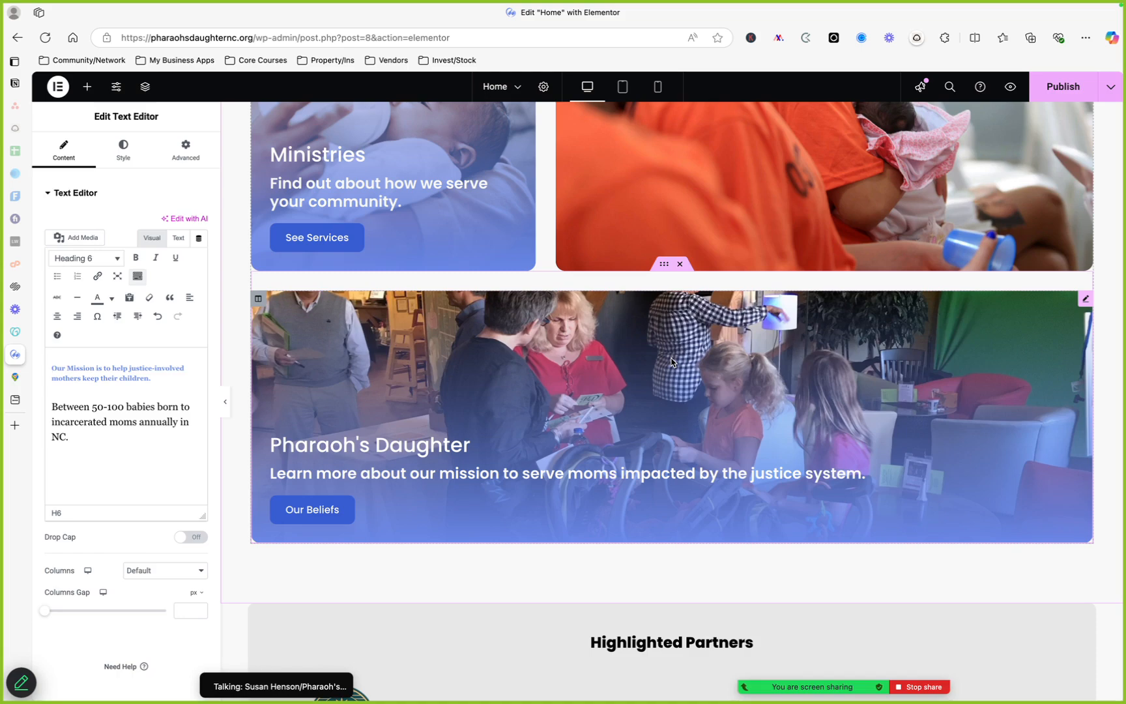
pyautogui.scroll(1, 671, 362)
pyautogui.scroll(-5, 671, 360)
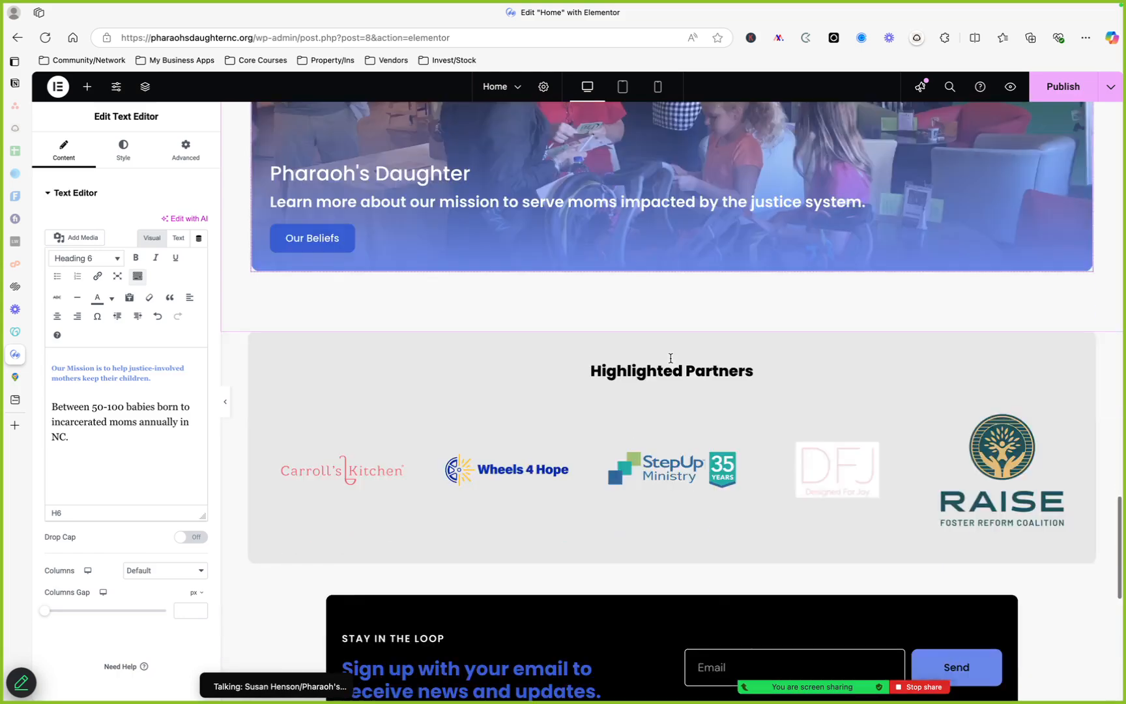
pyautogui.scroll(-1, 671, 357)
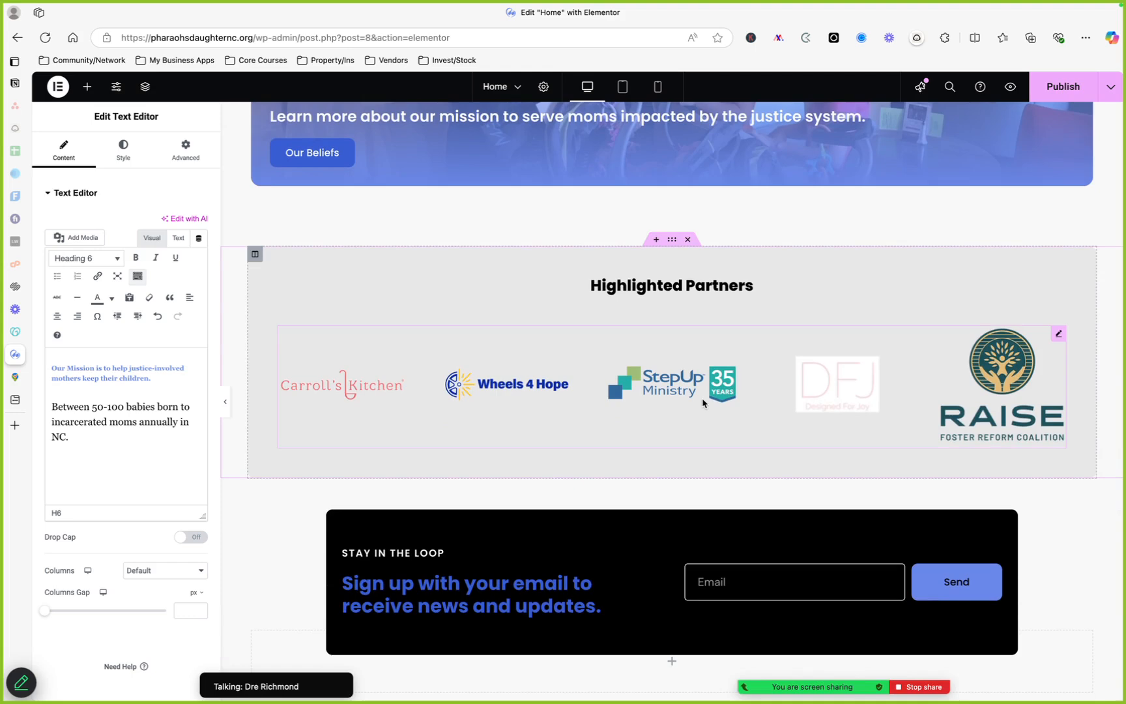
pyautogui.click(1059, 334)
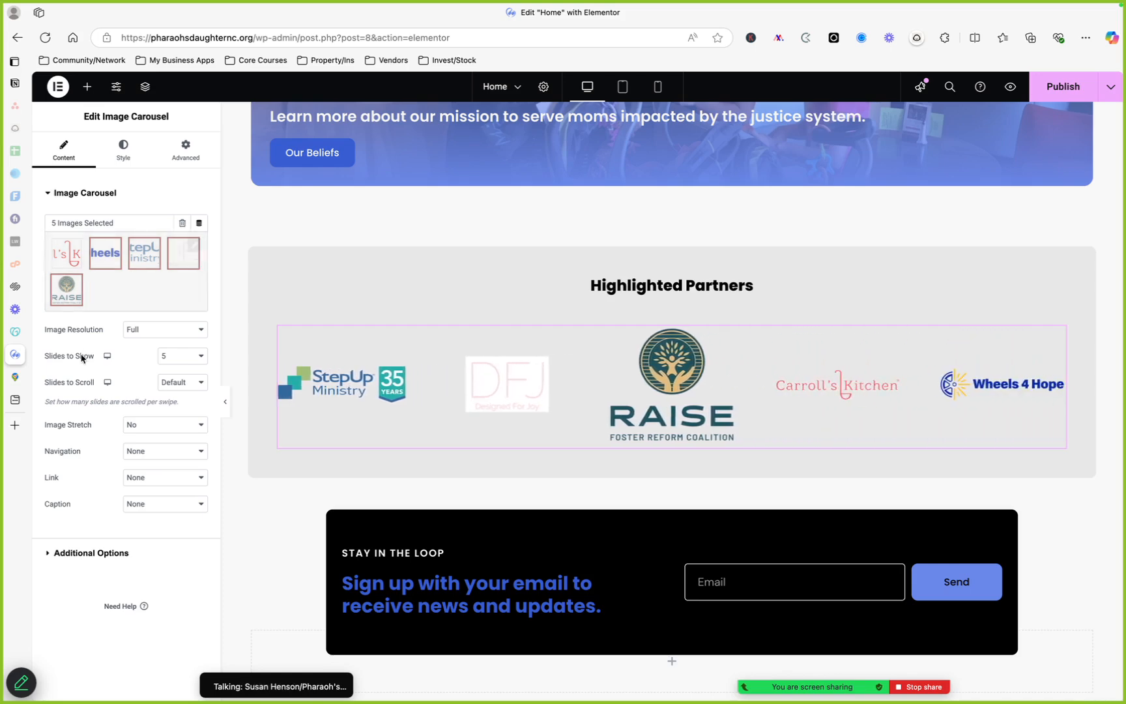
# Open a new browser tab, go to Google, and search for "prison alliance"
pyautogui.click(19, 429)
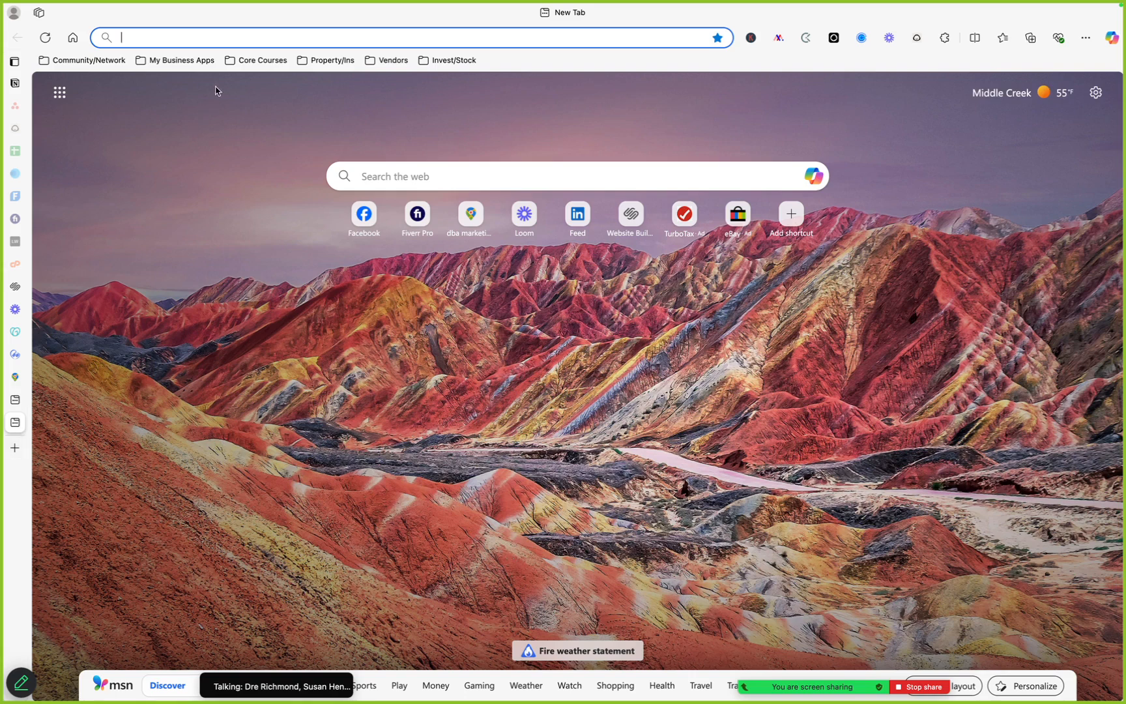
pyautogui.write('go')
pyautogui.press('Return')
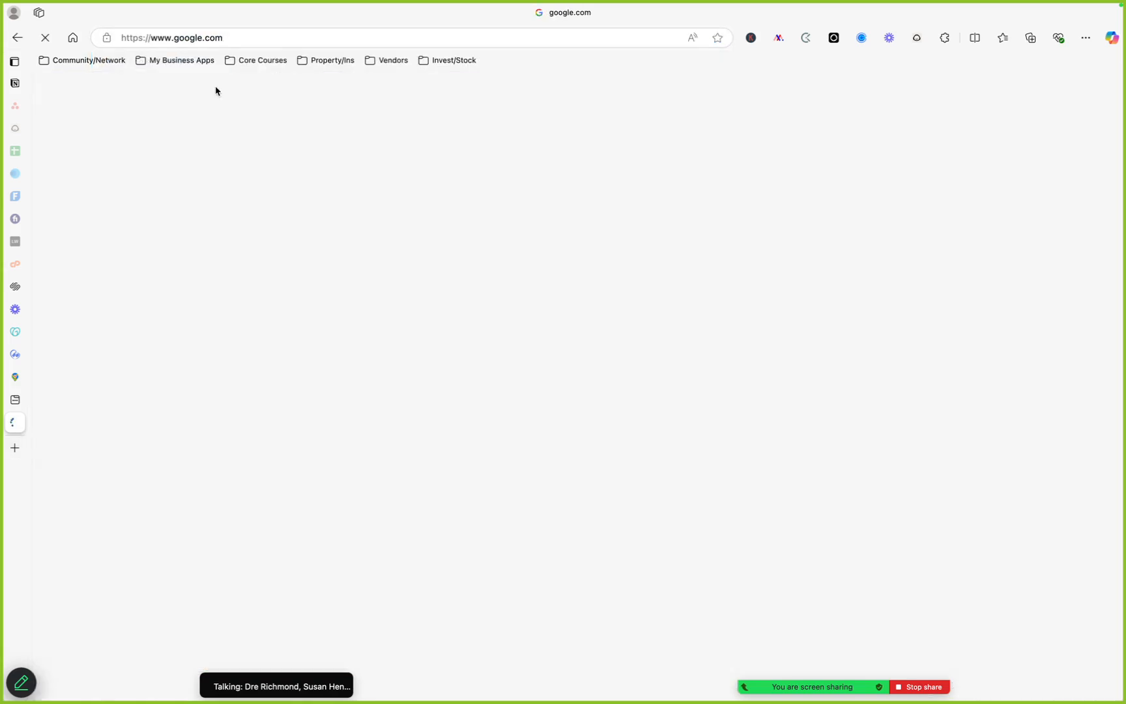
pyautogui.write('p')
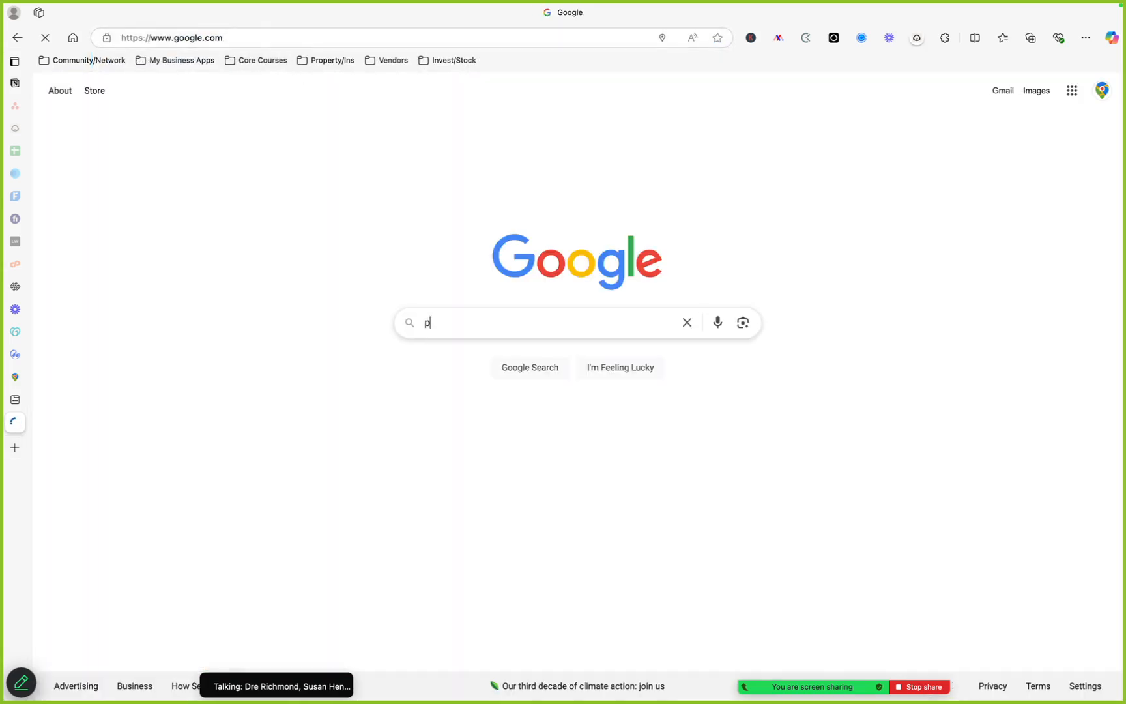
pyautogui.write('rison ')
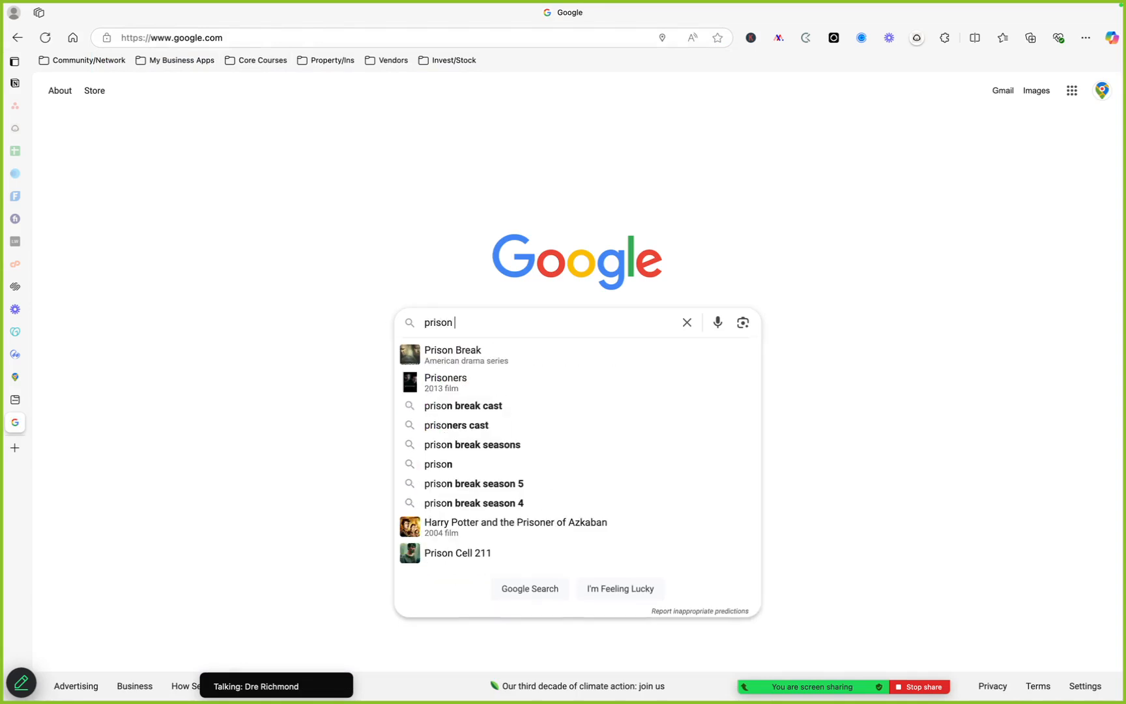
pyautogui.write('alliance')
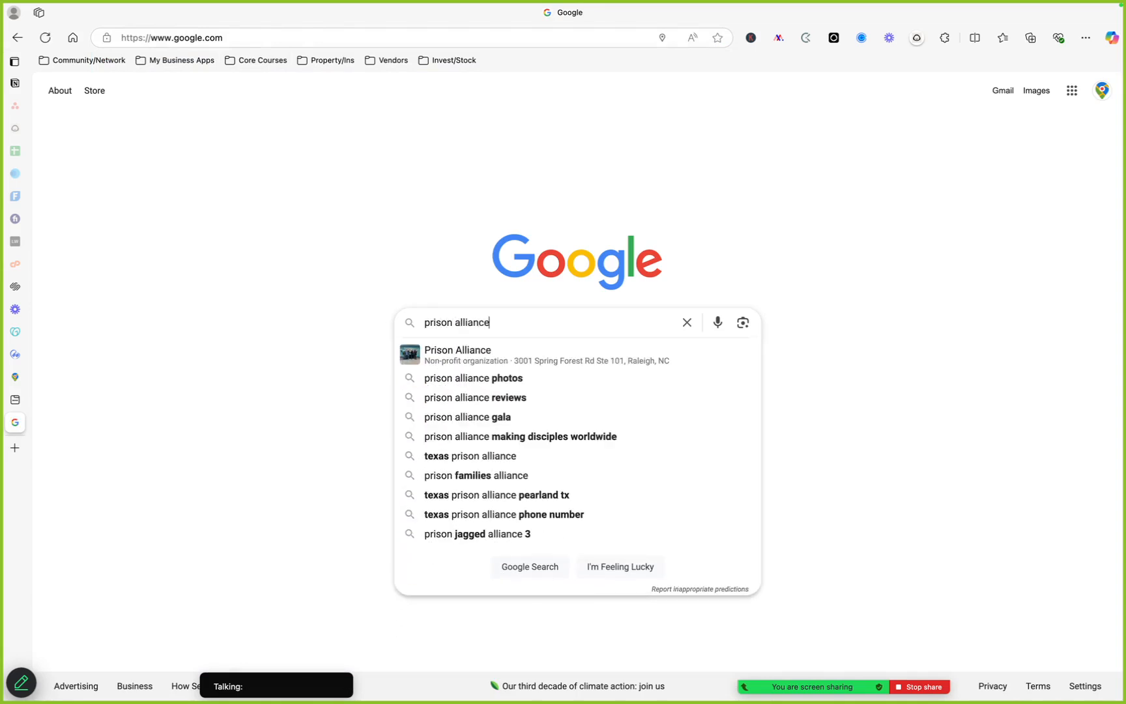
pyautogui.press('Return')
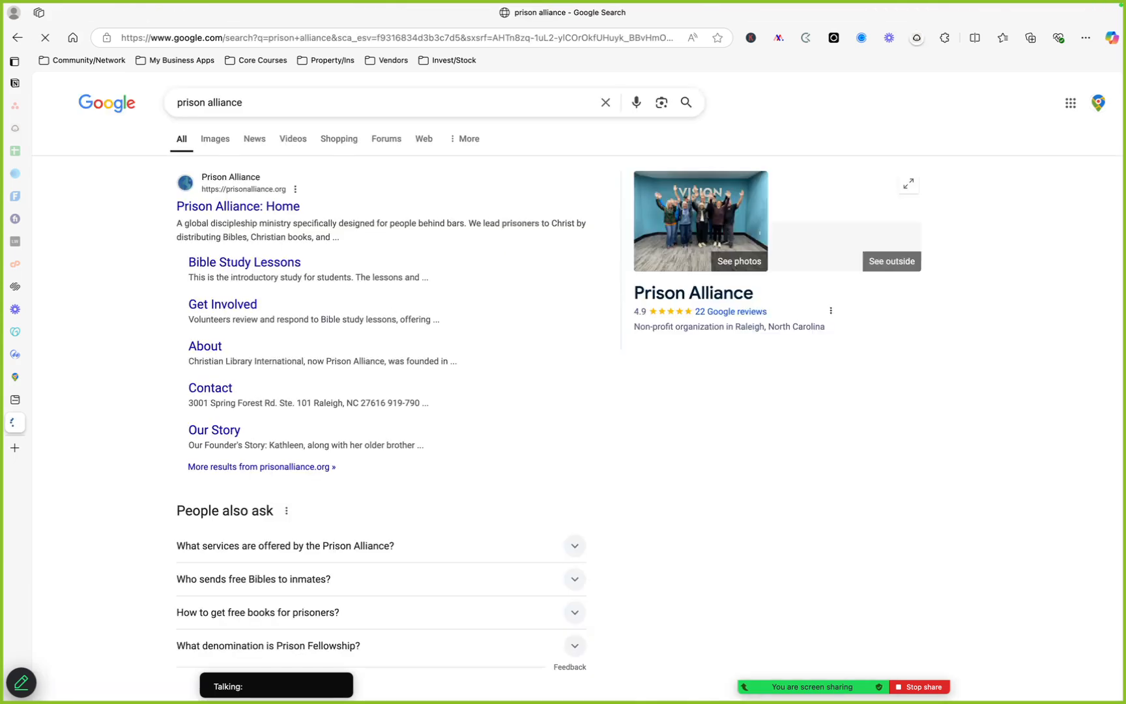
# Open the Prison Alliance website and scroll through its home page
pyautogui.click(284, 205)
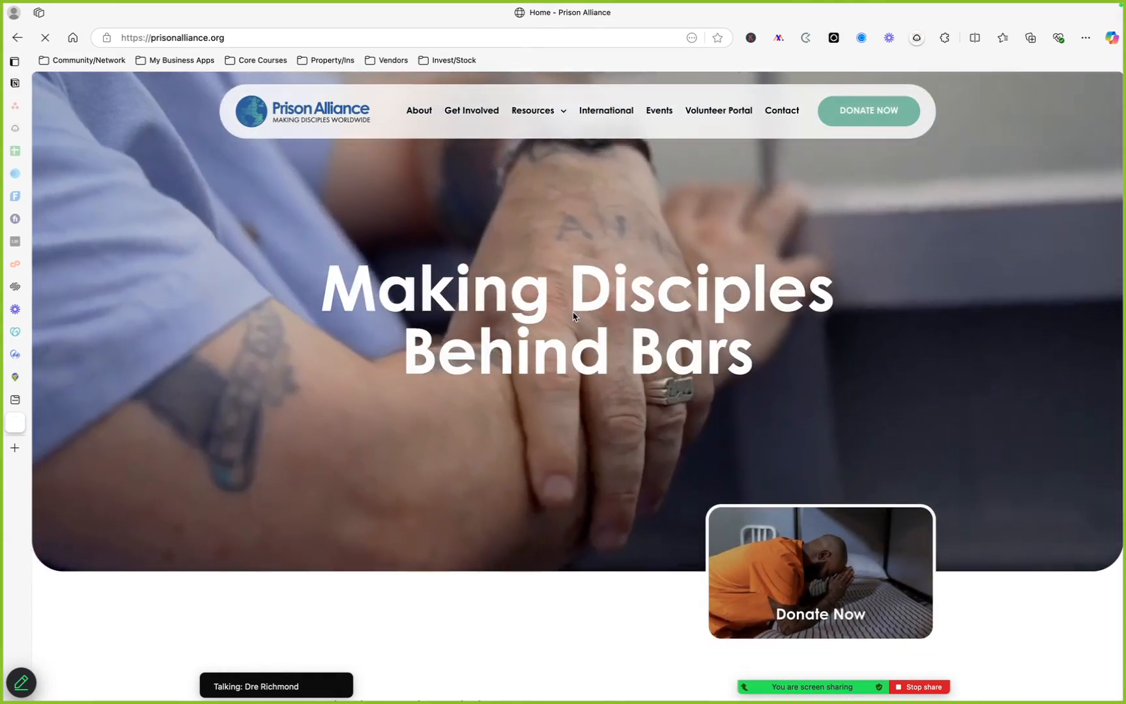
pyautogui.scroll(-3, 573, 316)
pyautogui.scroll(3, 573, 316)
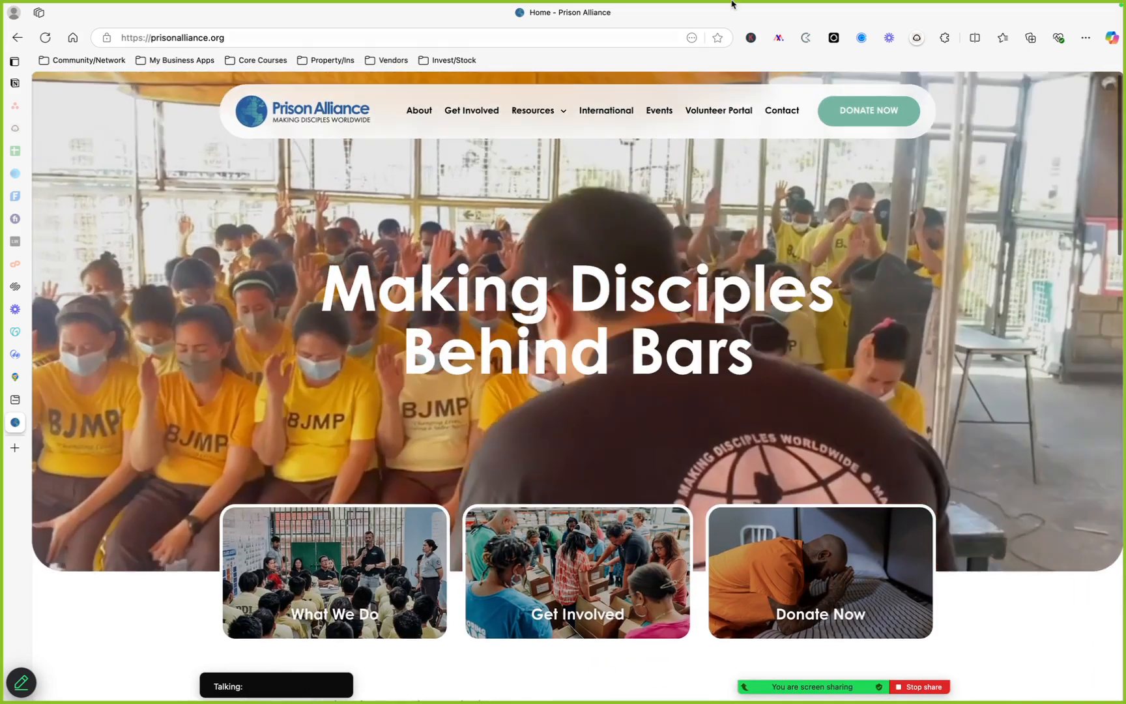
pyautogui.moveTo(730, 3)
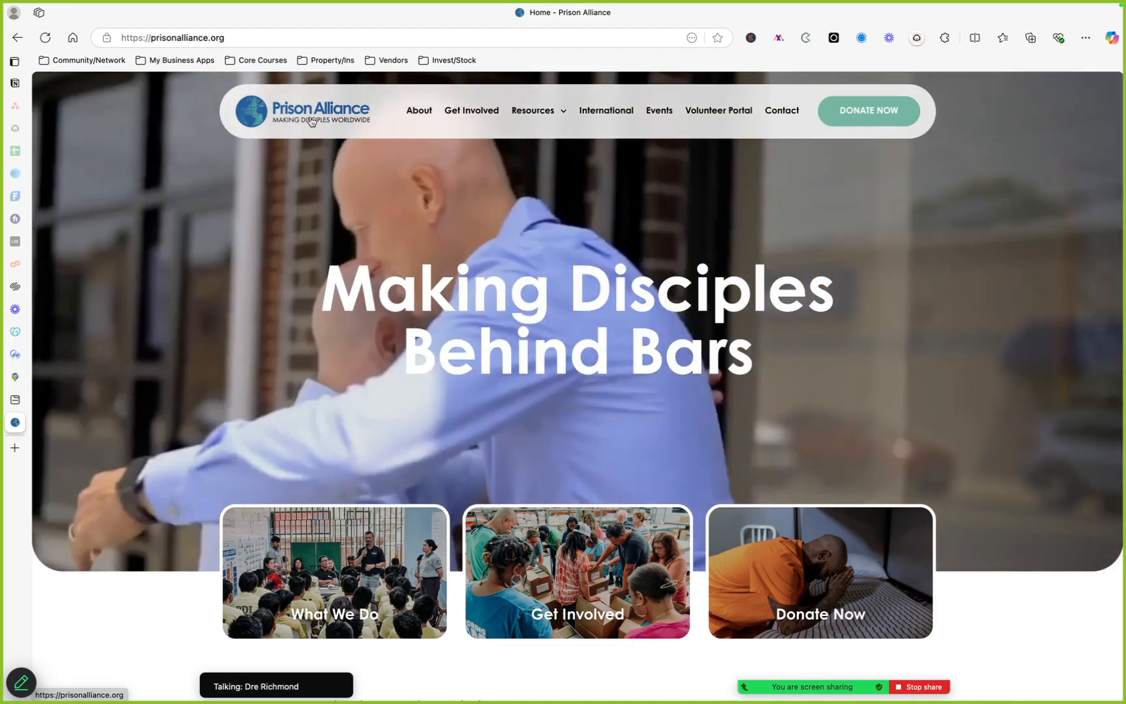
# Save the Prison Alliance logo image to the Desktop as "Prison Alliance"
pyautogui.rightClick(311, 121)
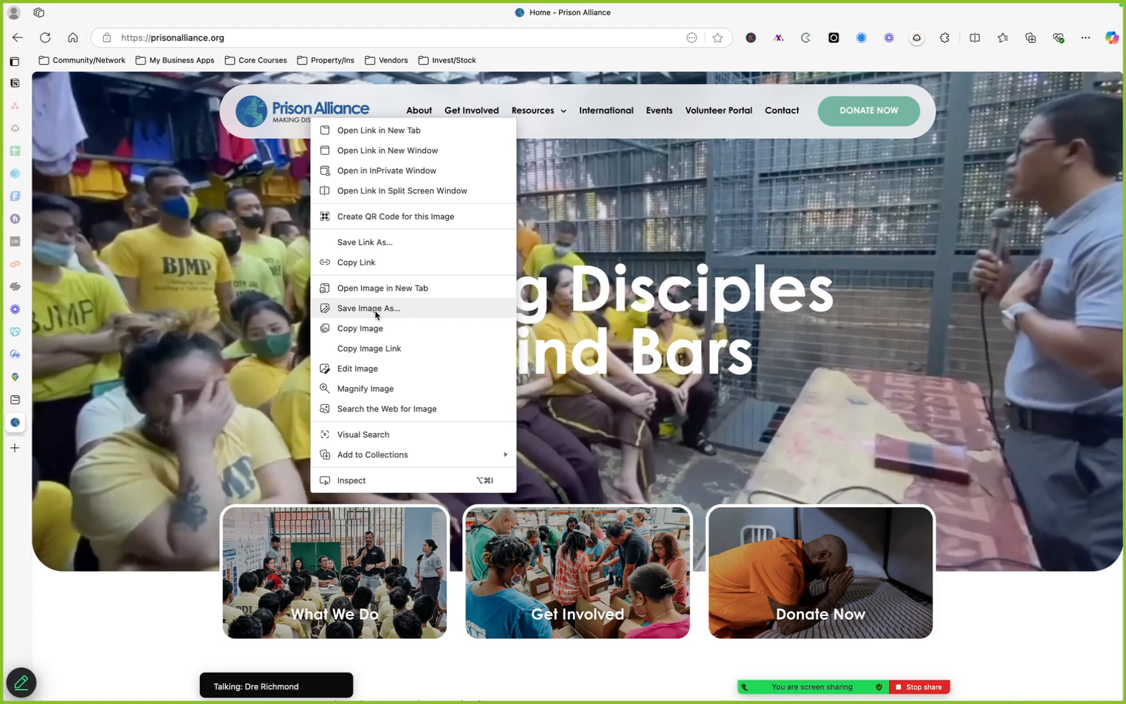
pyautogui.click(369, 308)
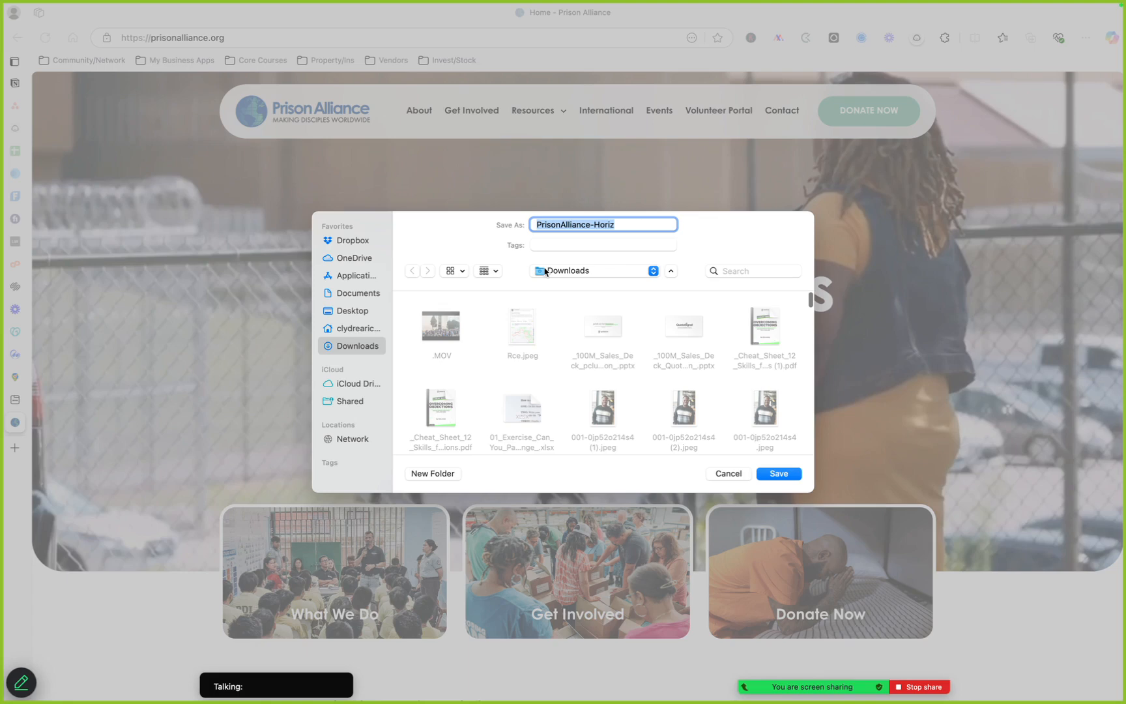
pyautogui.click(352, 311)
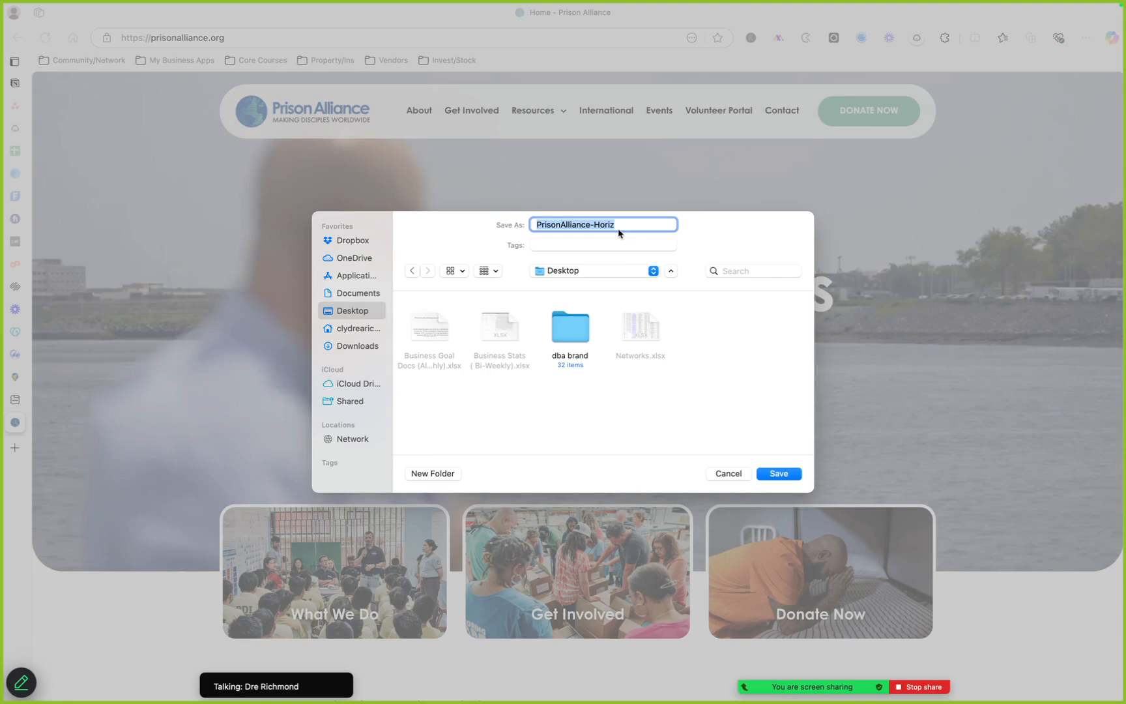
pyautogui.write('Prison Alliance')
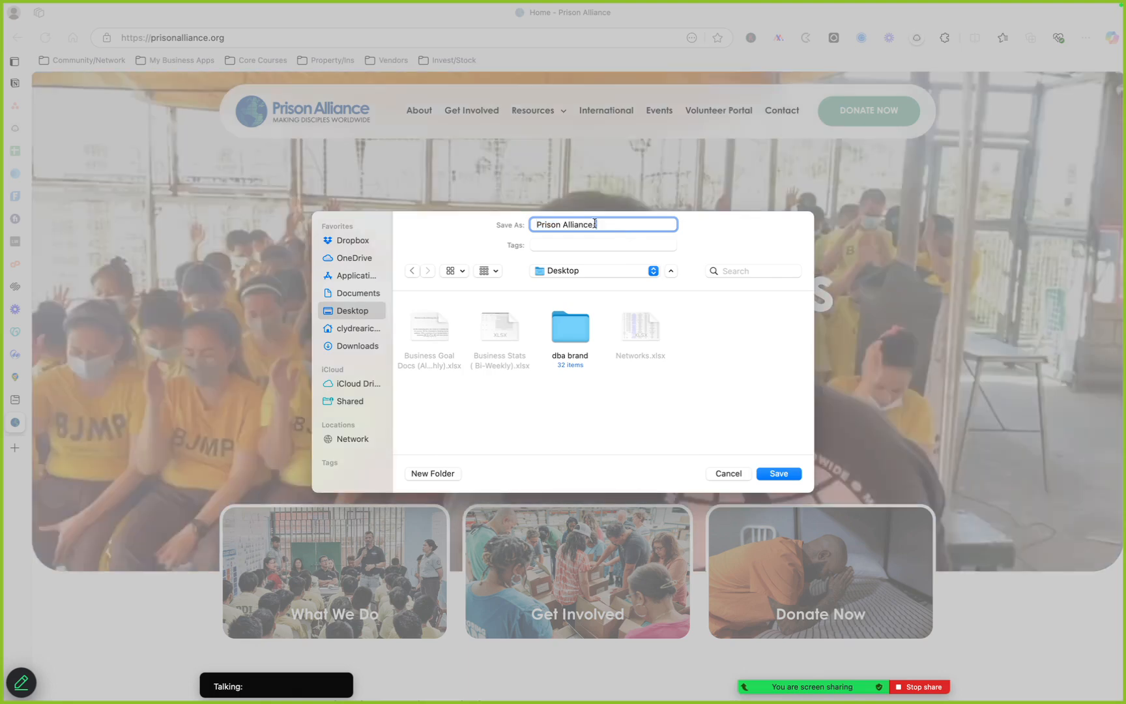
pyautogui.press('Return')
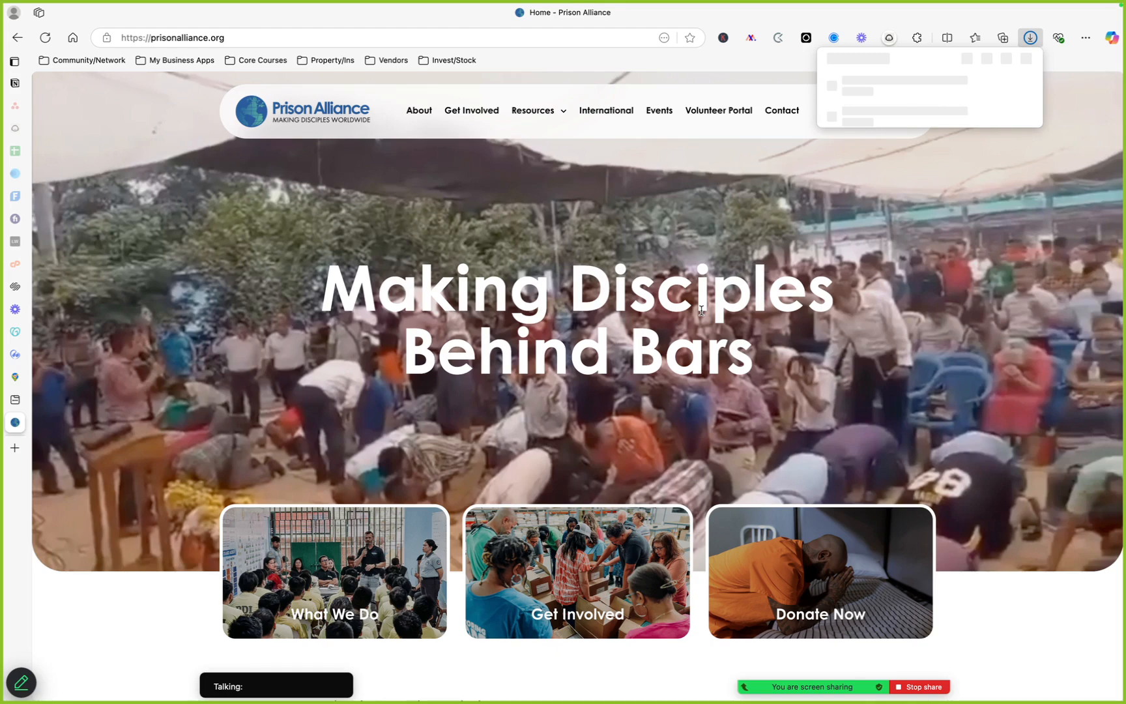
pyautogui.hotkey('ctrl', 't')
pyautogui.write('ph')
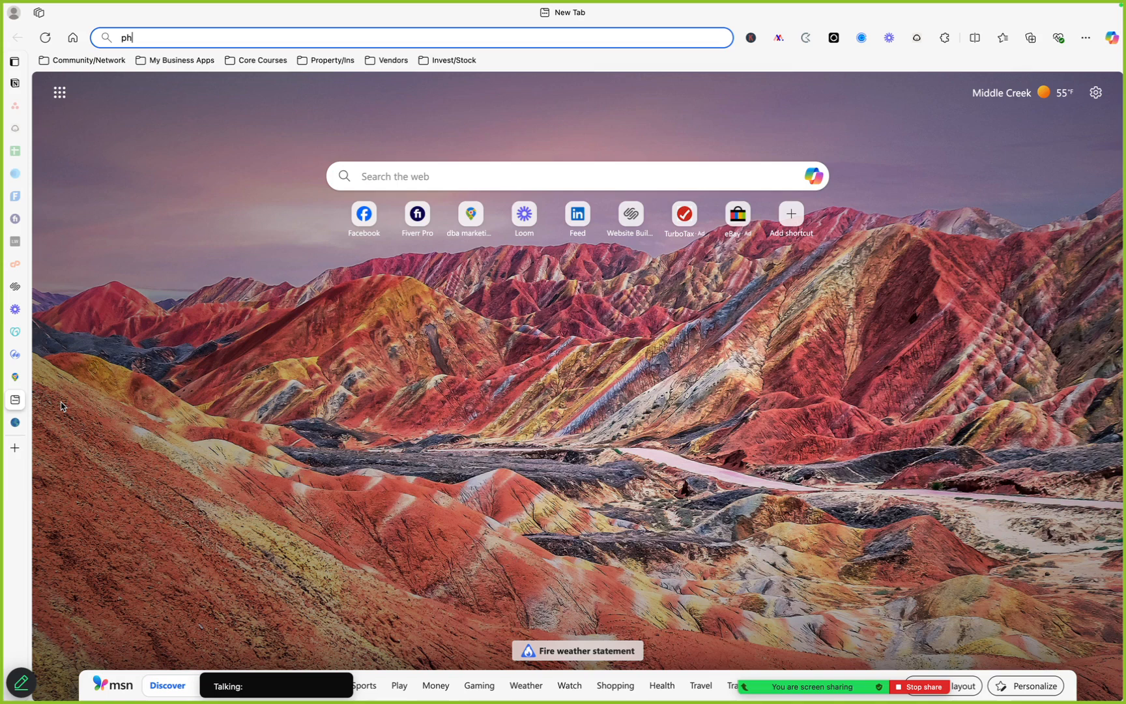
pyautogui.moveTo(135, 404)
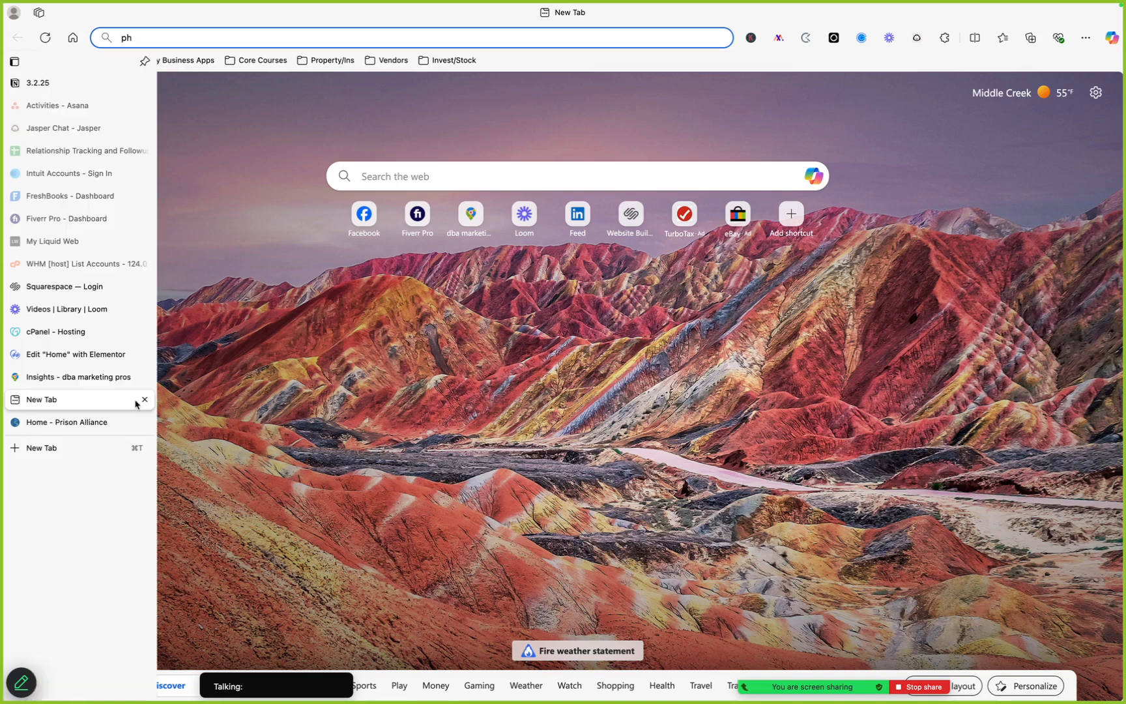
pyautogui.click(144, 400)
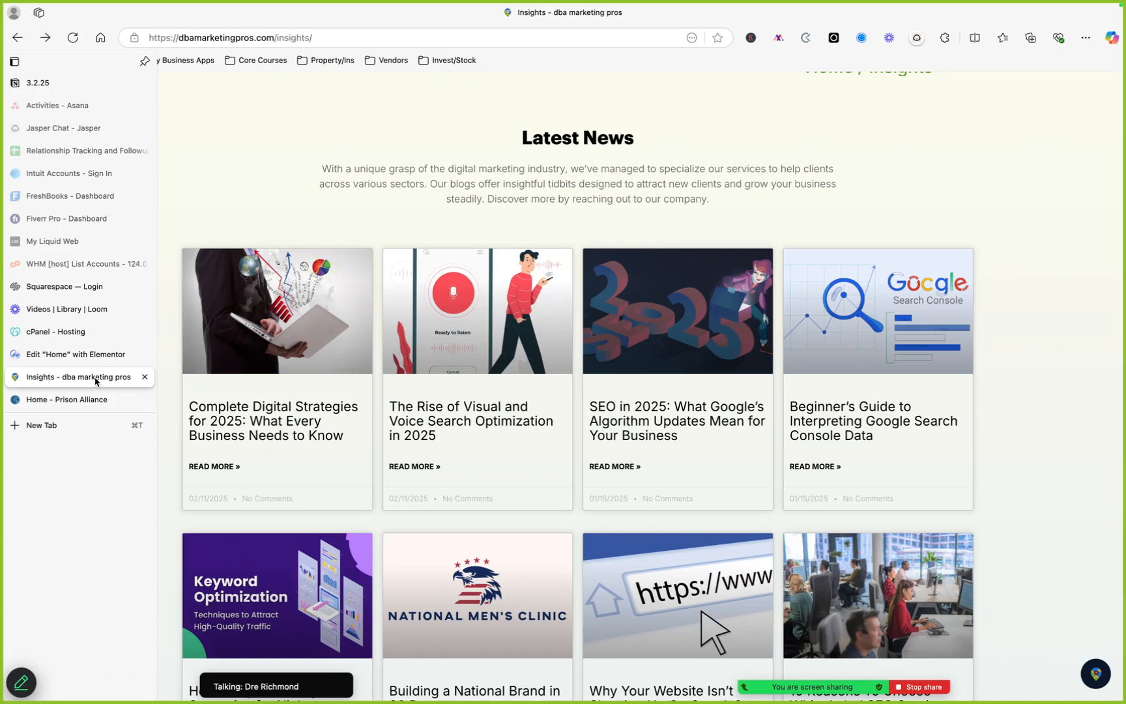
# Return to the Elementor editor and open the Highlighted Partners carousel gallery for editing
pyautogui.click(84, 356)
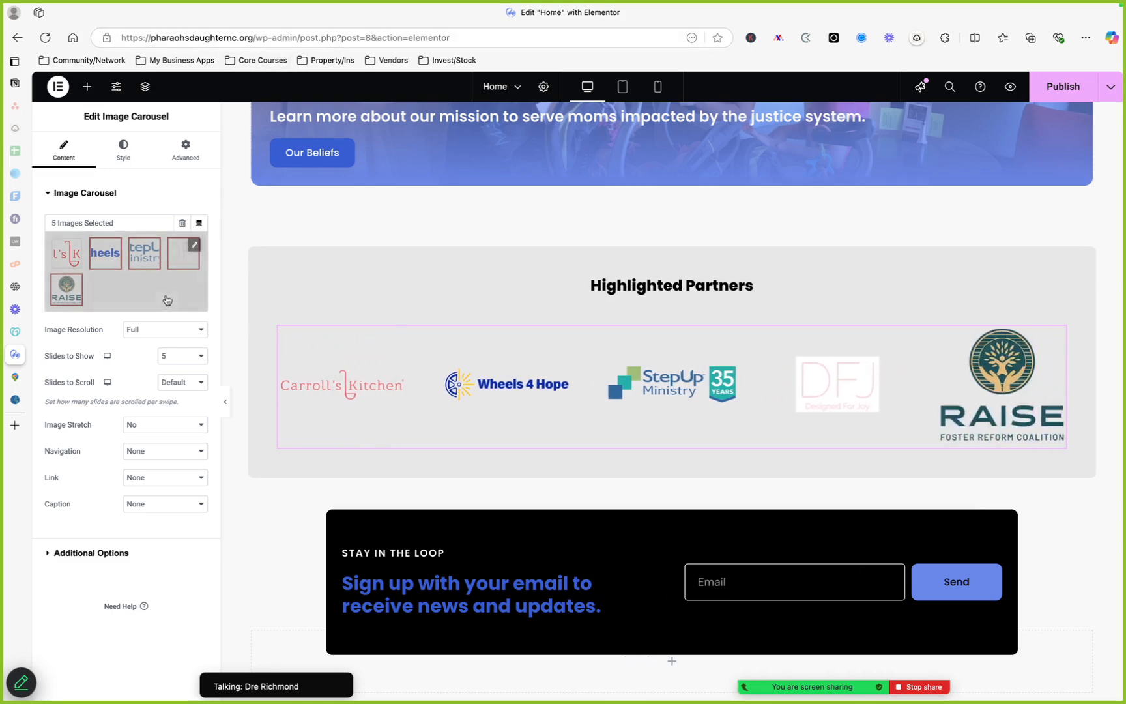
pyautogui.click(194, 246)
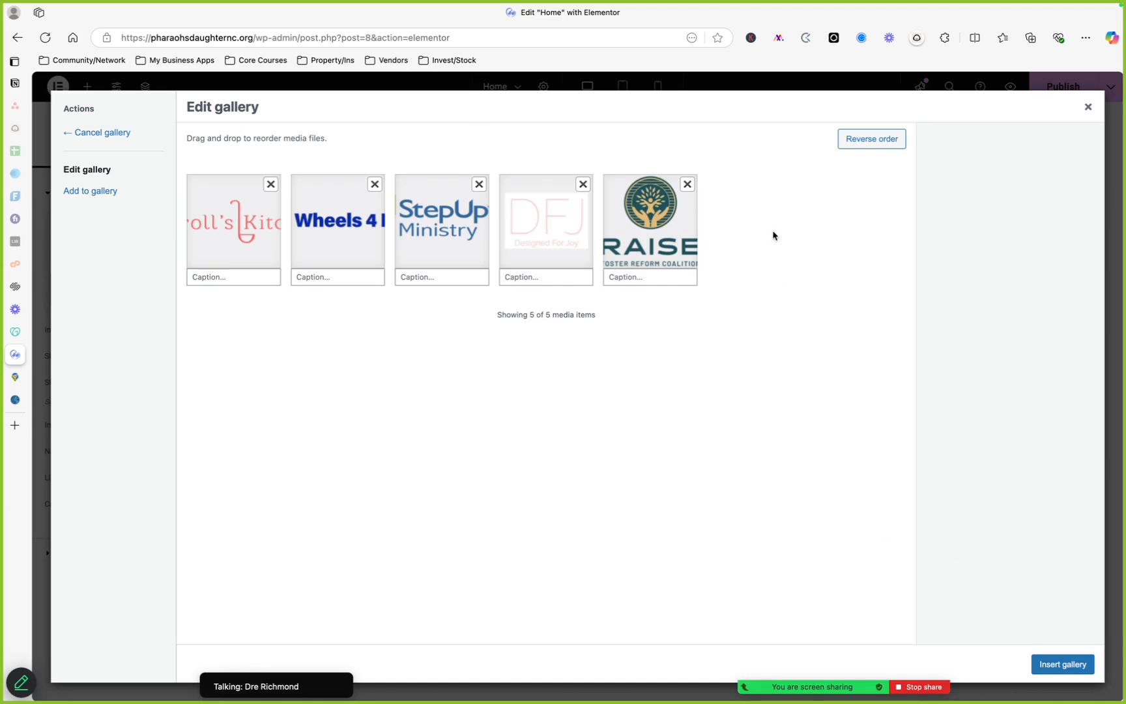
# Upload Prison Alliance.png from the Desktop, add it to the carousel gallery, and insert the updated gallery
pyautogui.click(104, 191)
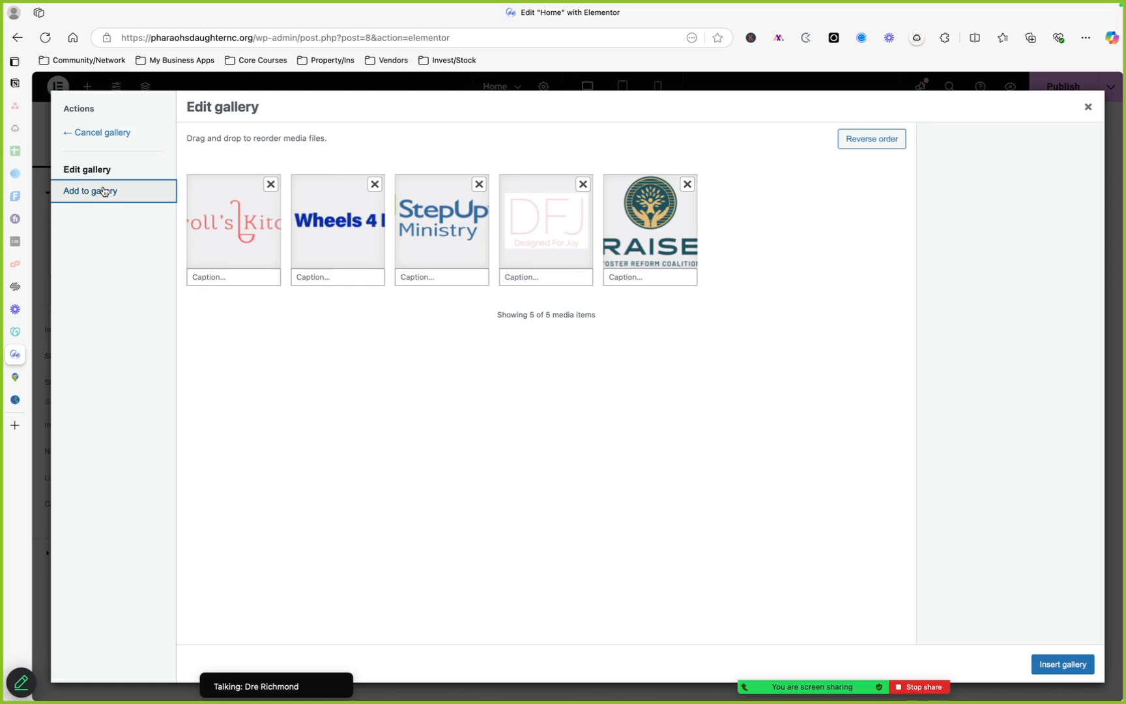
pyautogui.click(104, 190)
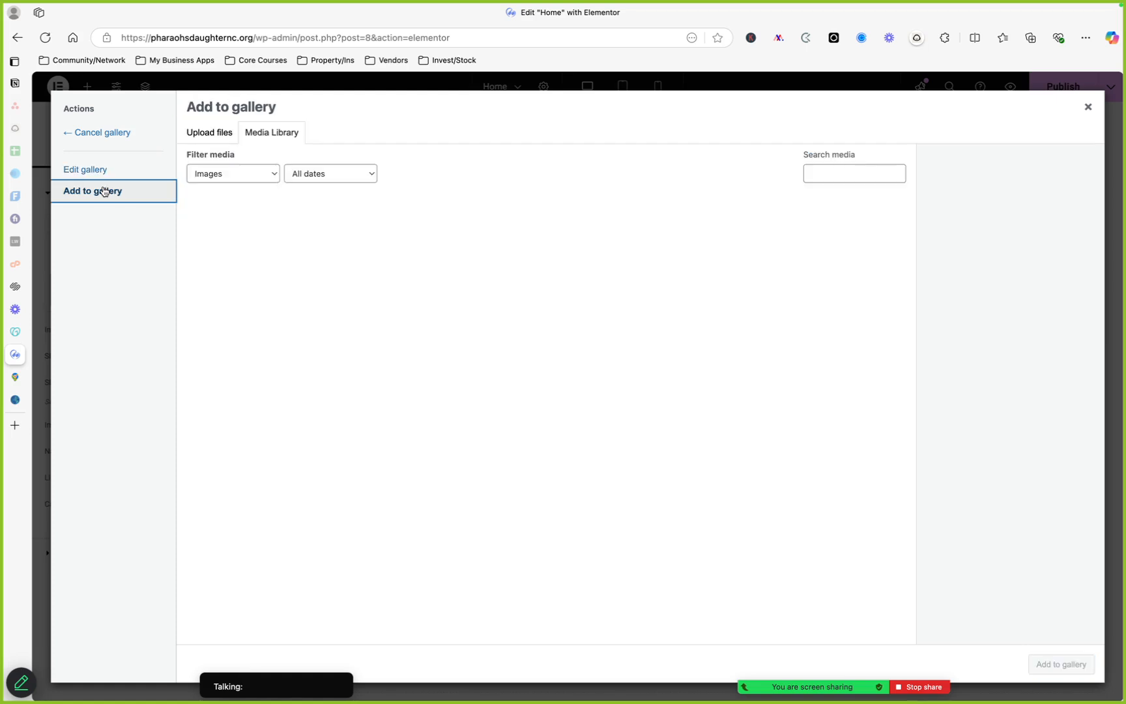
pyautogui.click(217, 133)
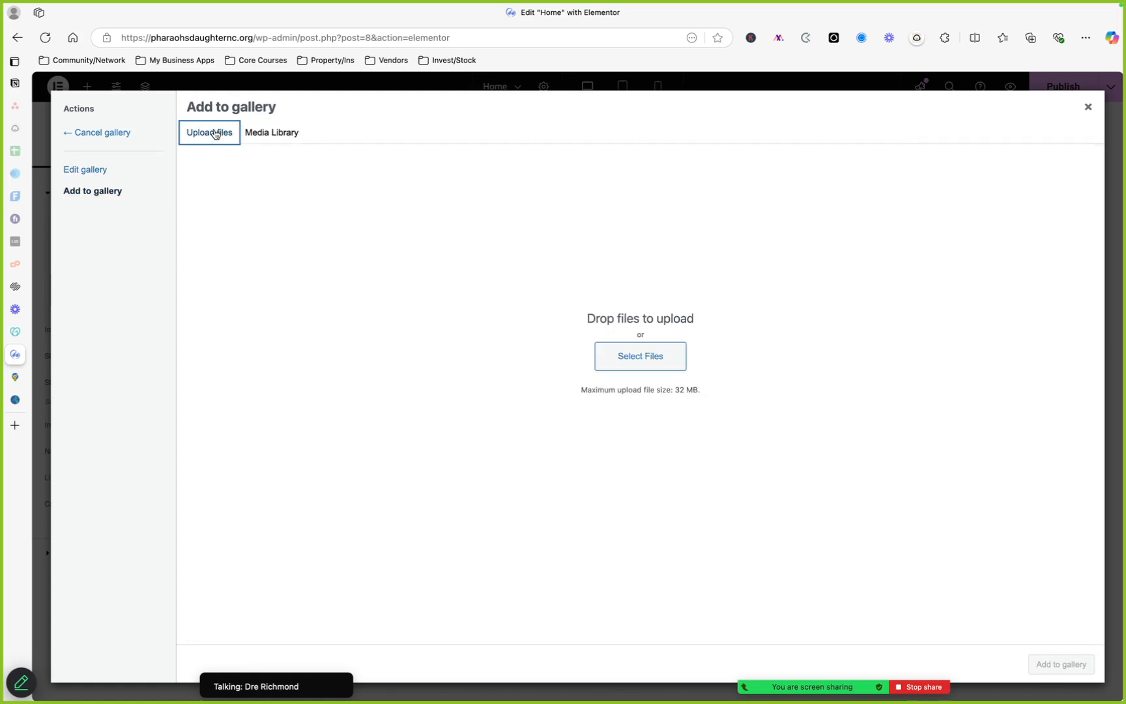
pyautogui.click(640, 357)
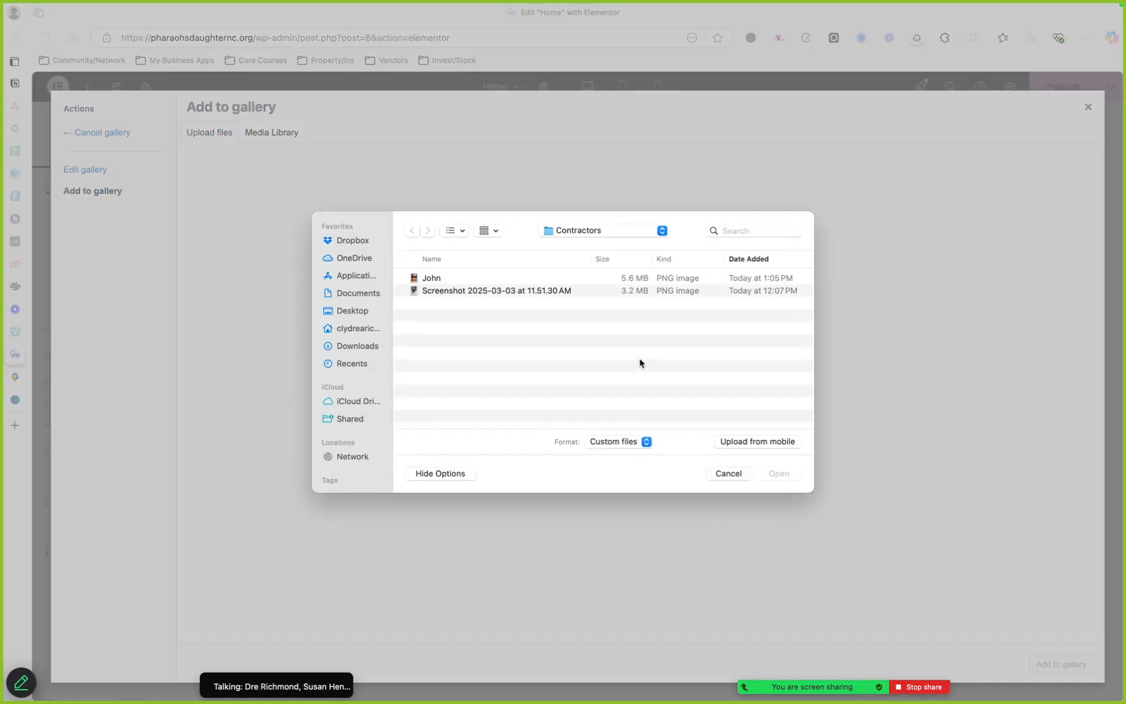
pyautogui.click(359, 310)
pyautogui.click(458, 280)
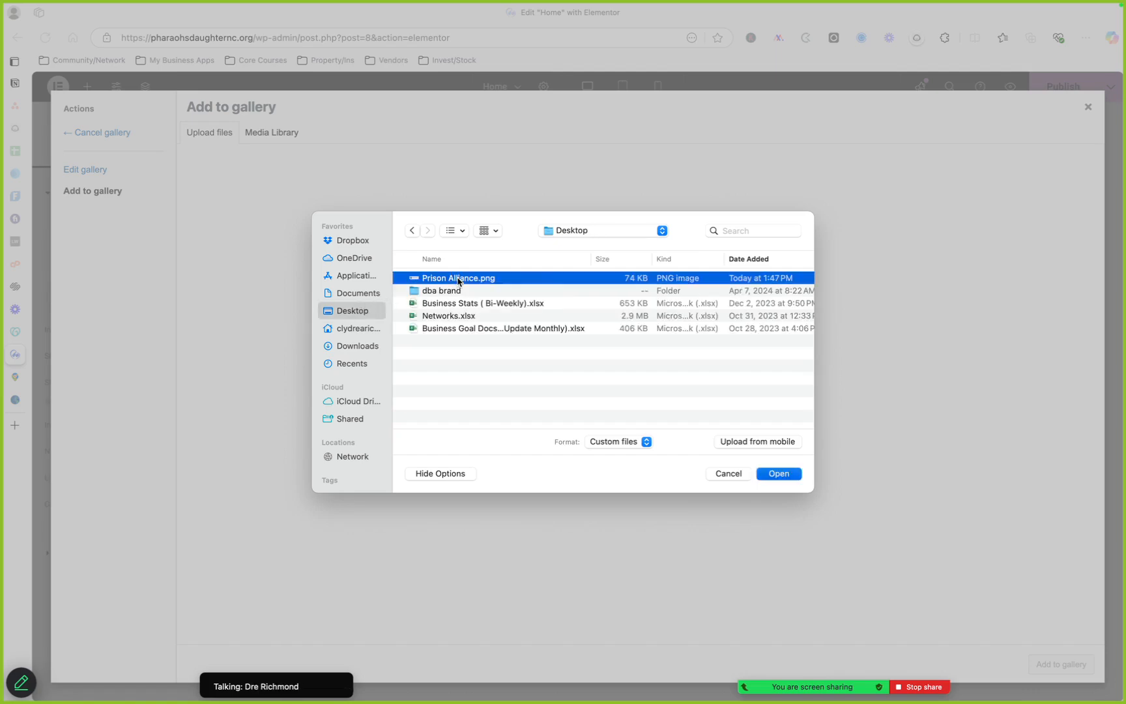
pyautogui.doubleClick(458, 279)
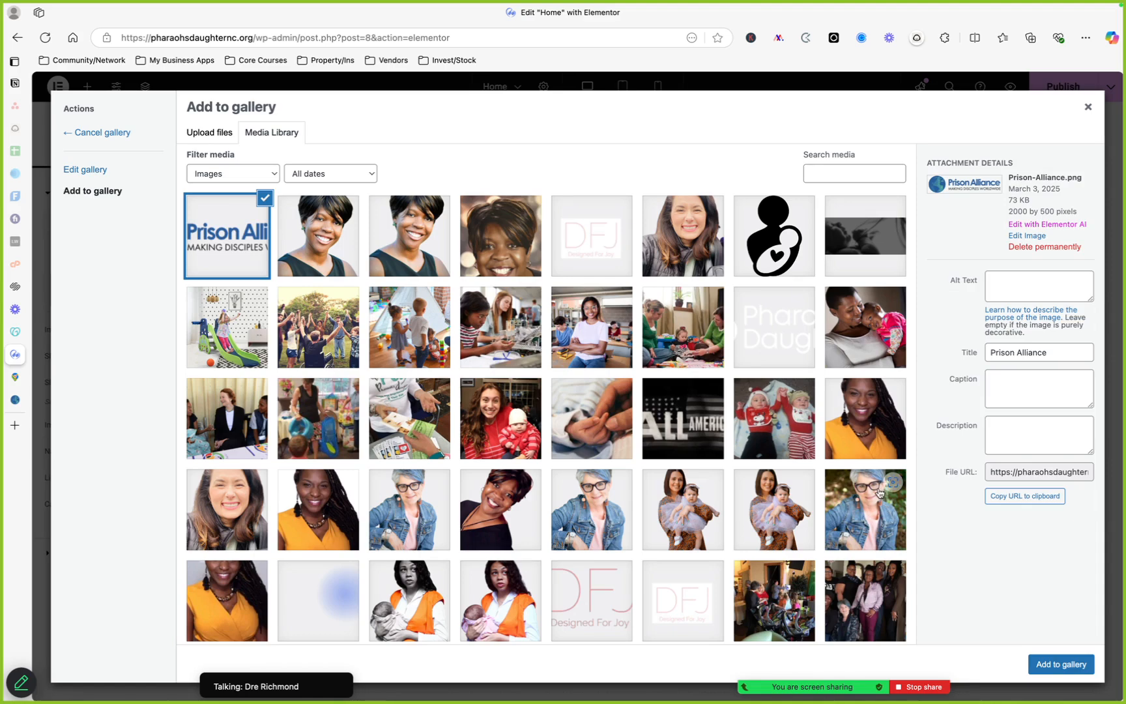
pyautogui.click(1050, 671)
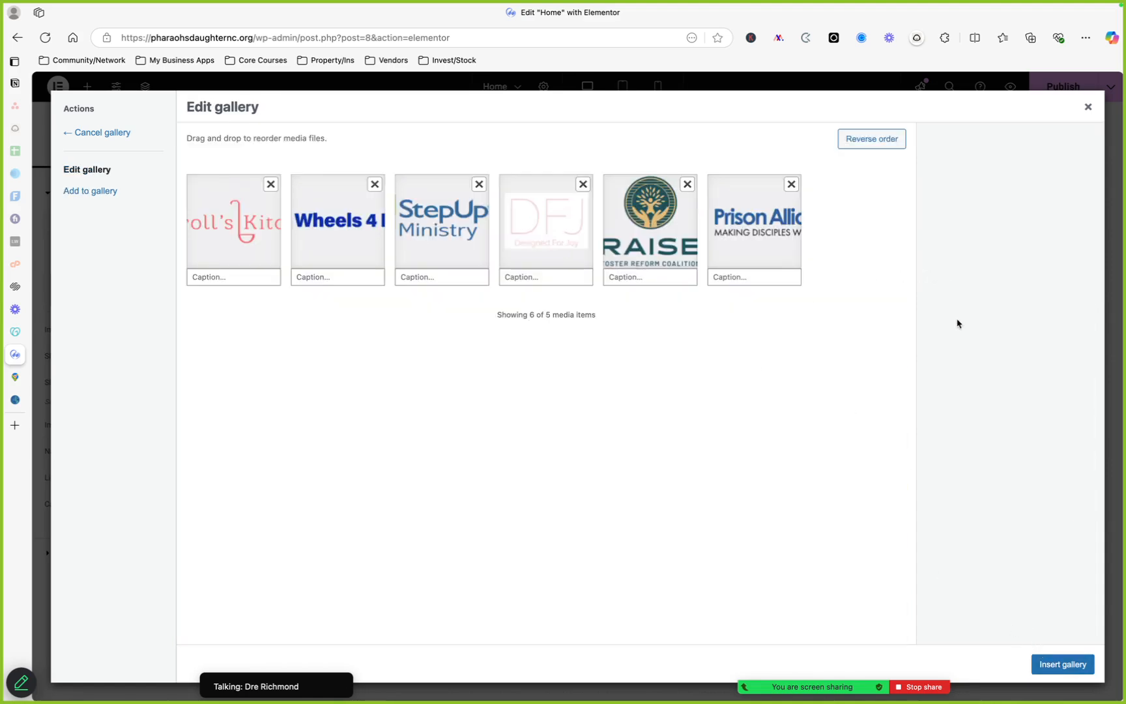
pyautogui.click(1060, 664)
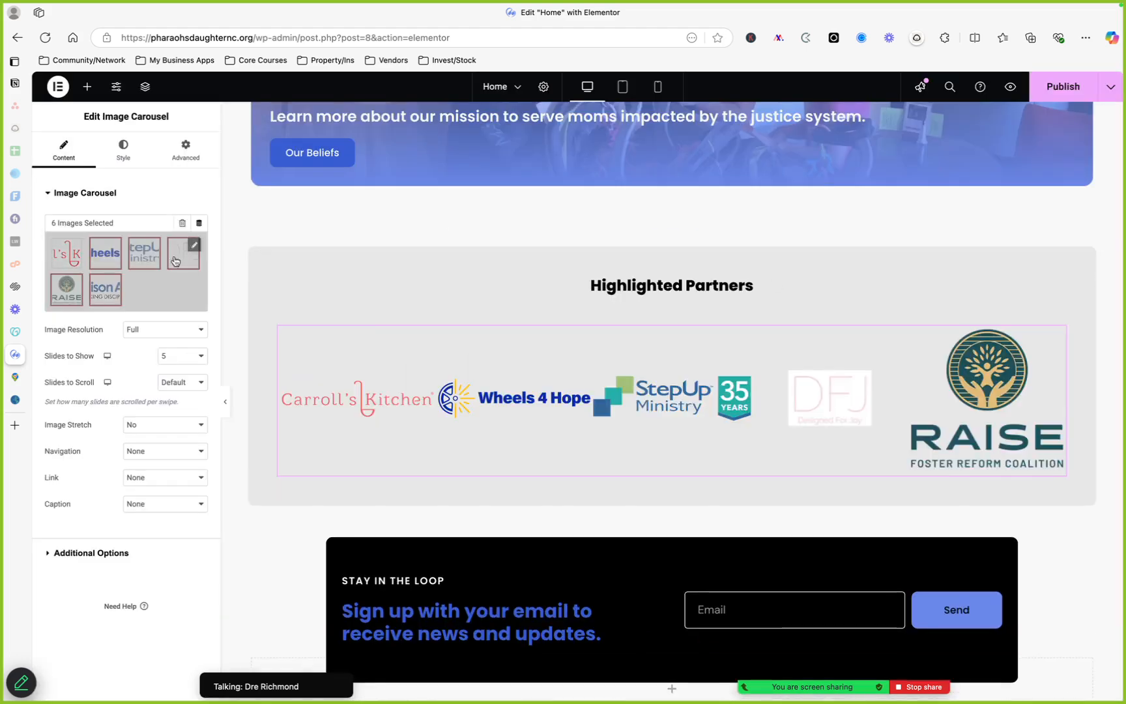
# Reorder the carousel gallery so the Prison Alliance logo comes first and the RAISE logo second, and insert it
pyautogui.click(193, 246)
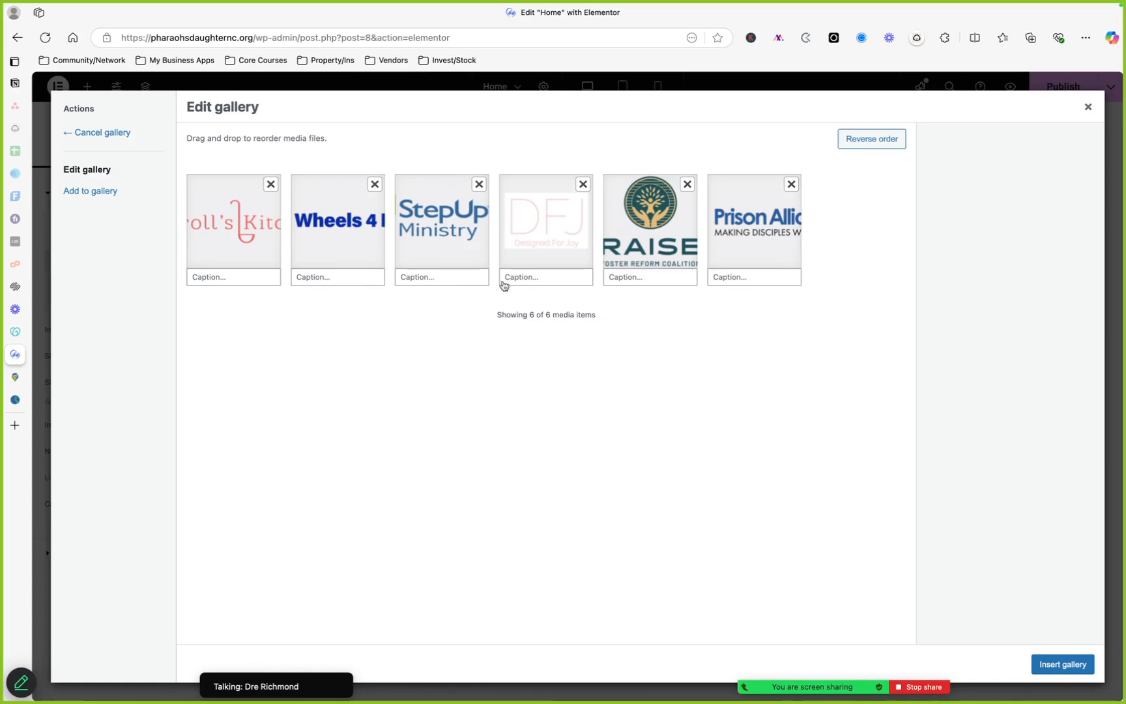
pyautogui.click(1087, 106)
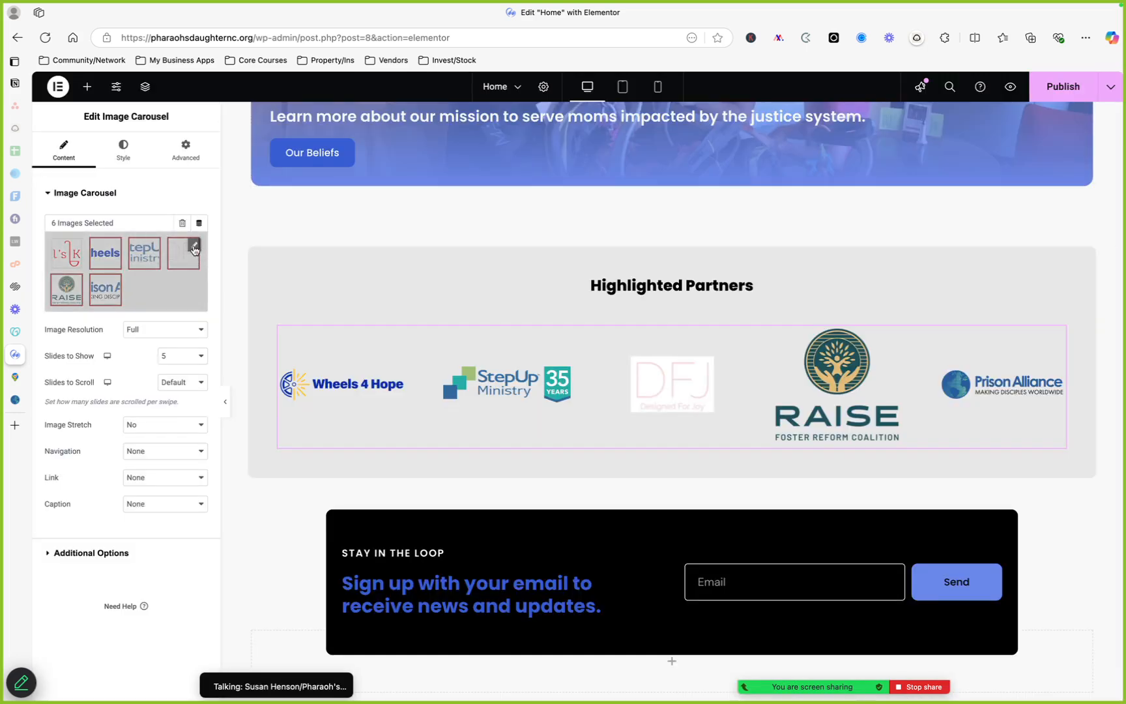
pyautogui.click(193, 248)
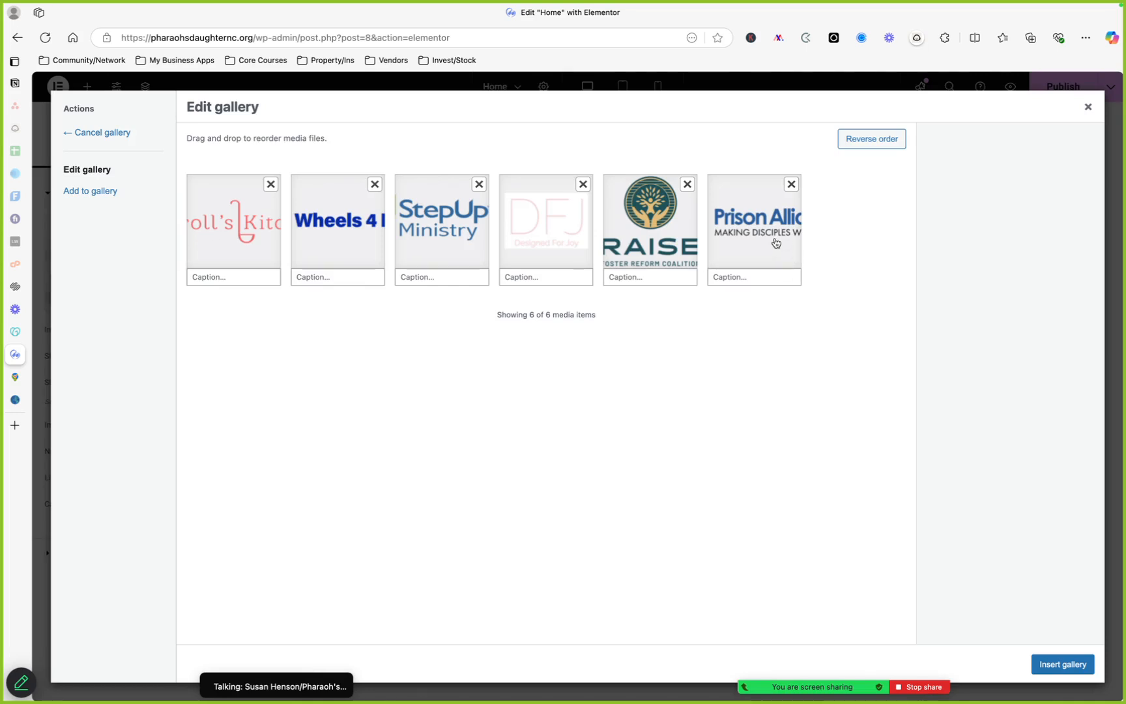
pyautogui.moveTo(775, 243); pyautogui.dragTo(245, 240)
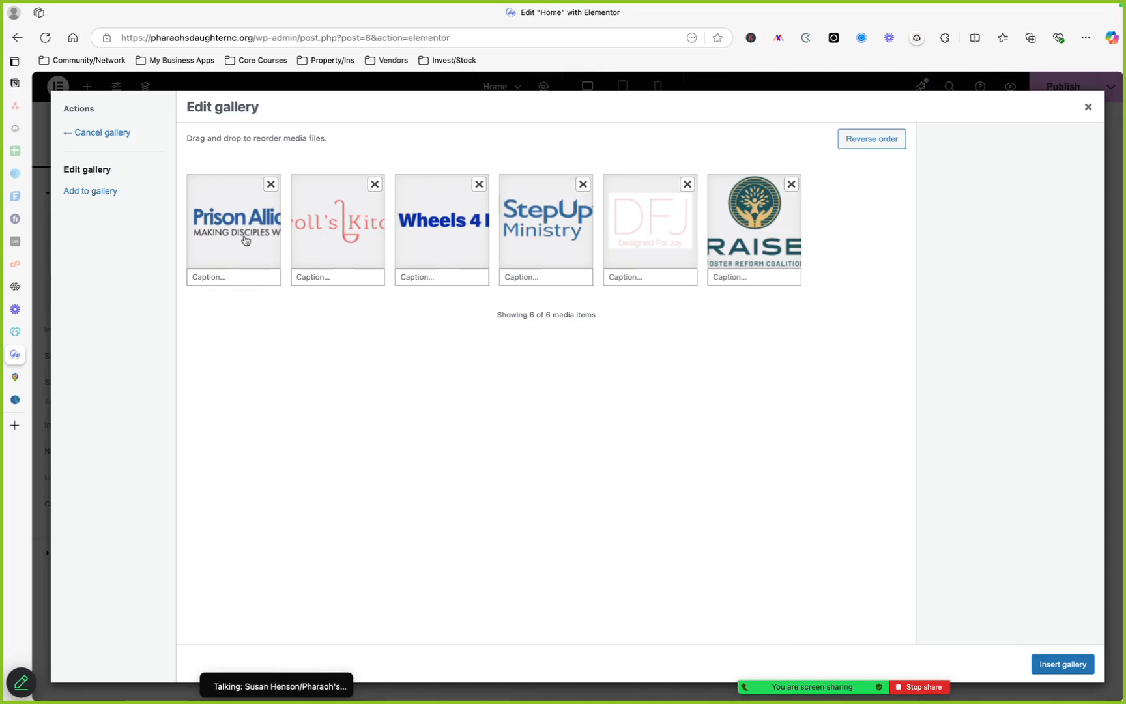
pyautogui.moveTo(246, 240); pyautogui.dragTo(261, 245)
pyautogui.moveTo(772, 254); pyautogui.dragTo(361, 257)
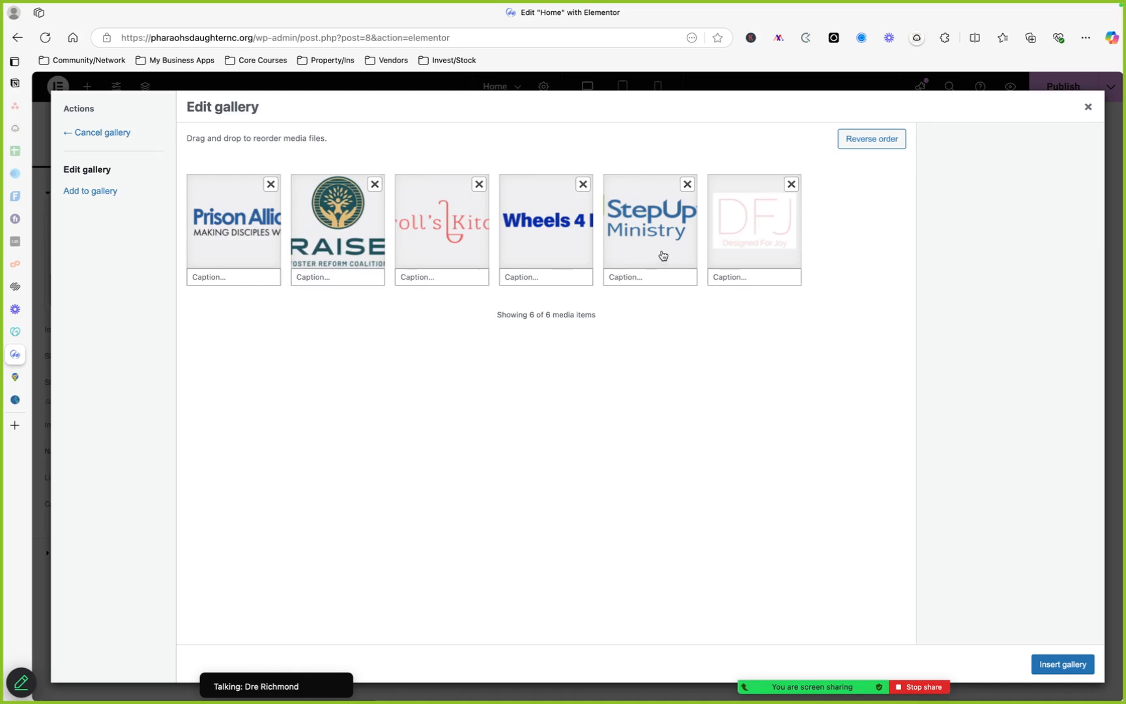
pyautogui.moveTo(654, 254); pyautogui.dragTo(649, 254)
pyautogui.click(1062, 664)
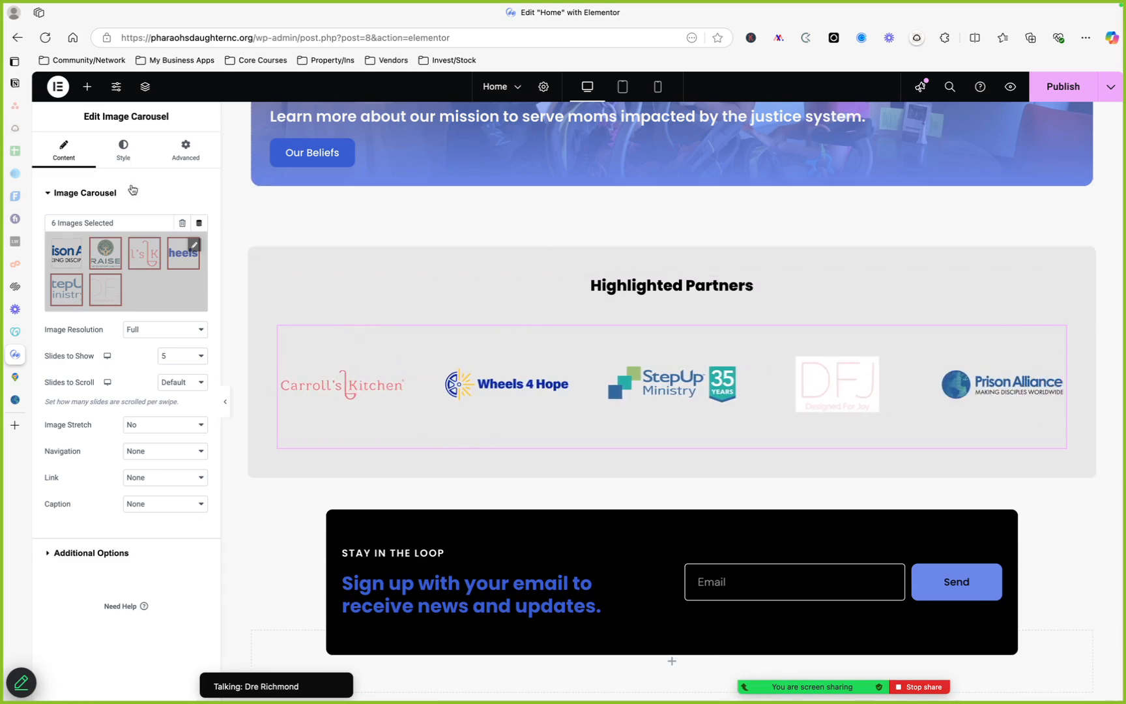
pyautogui.click(195, 247)
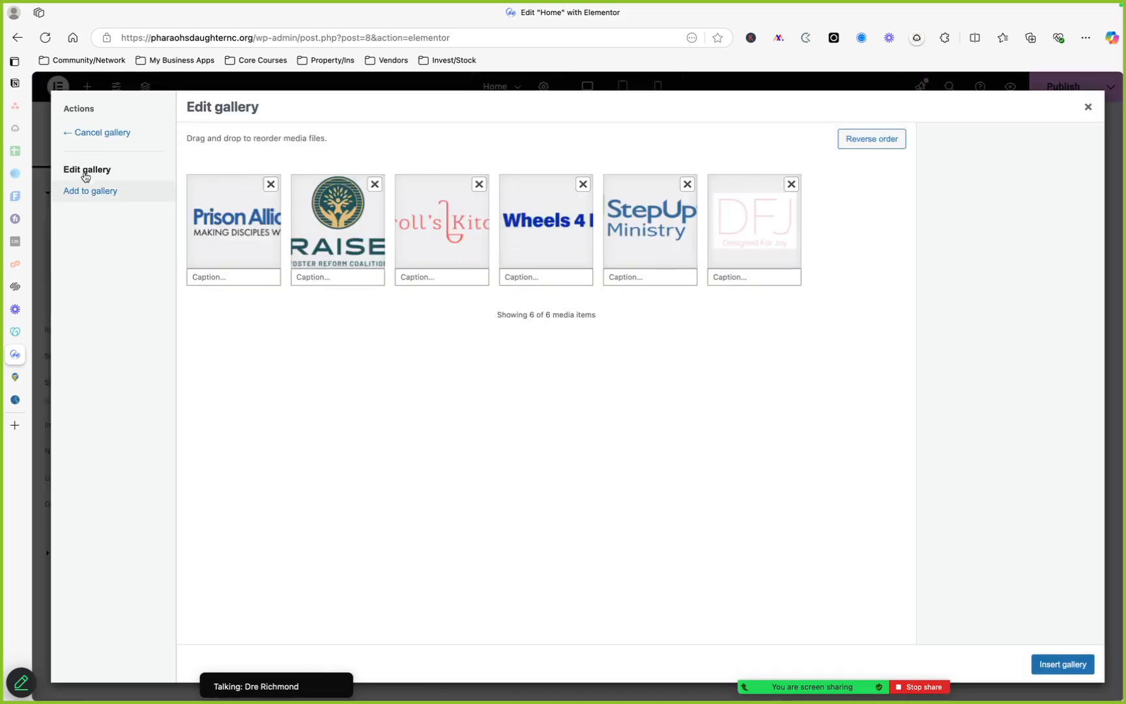
pyautogui.click(89, 194)
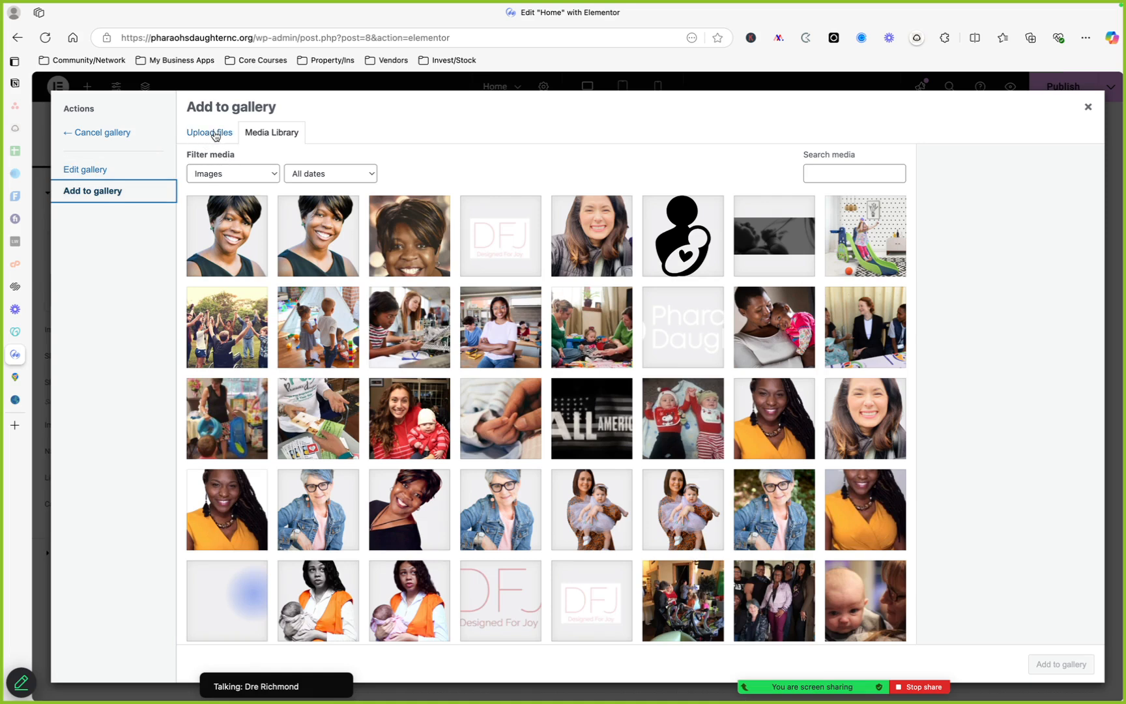
pyautogui.click(199, 138)
pyautogui.click(613, 358)
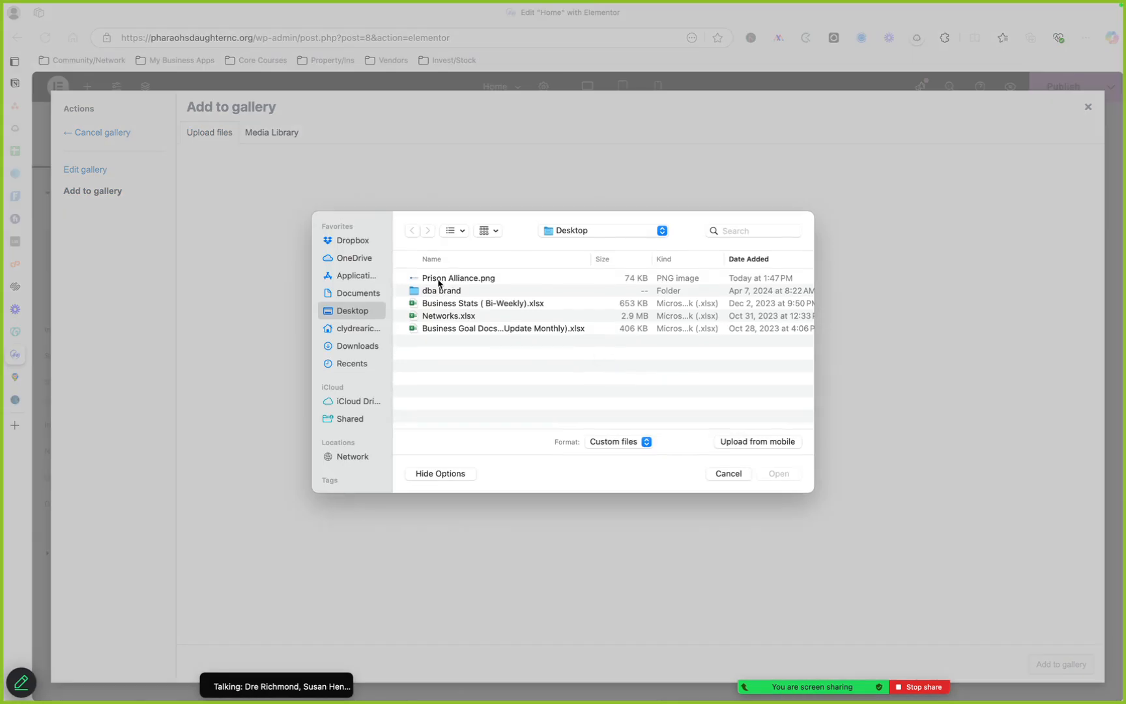
pyautogui.click(728, 473)
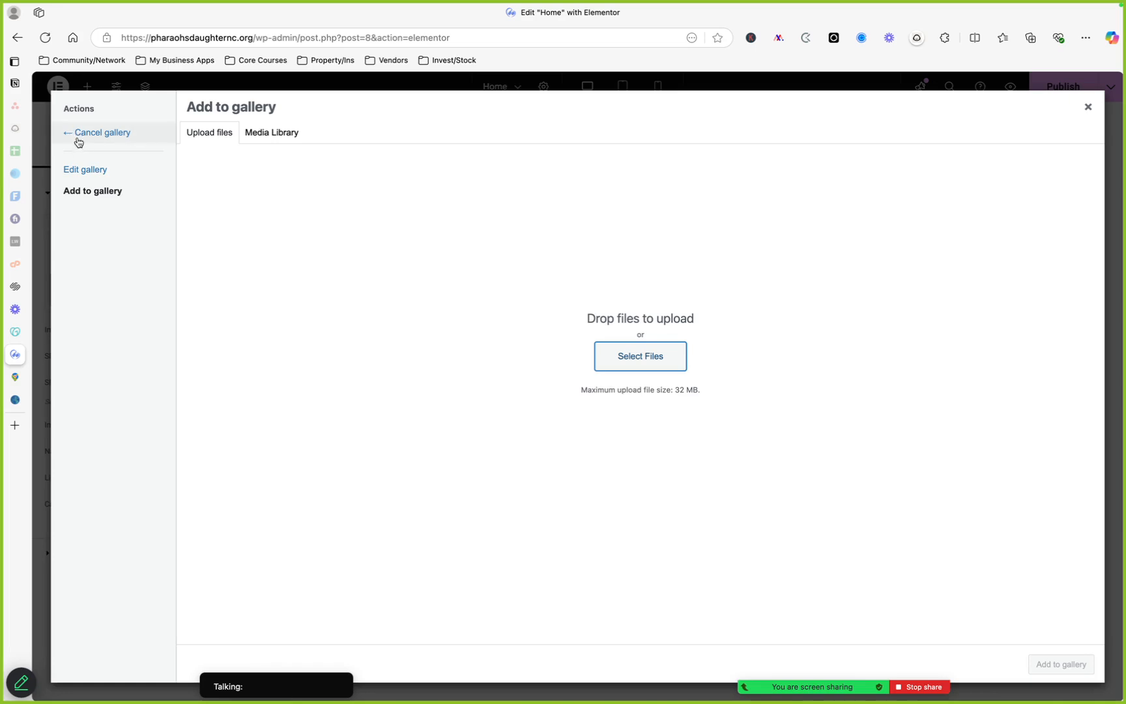
pyautogui.click(78, 170)
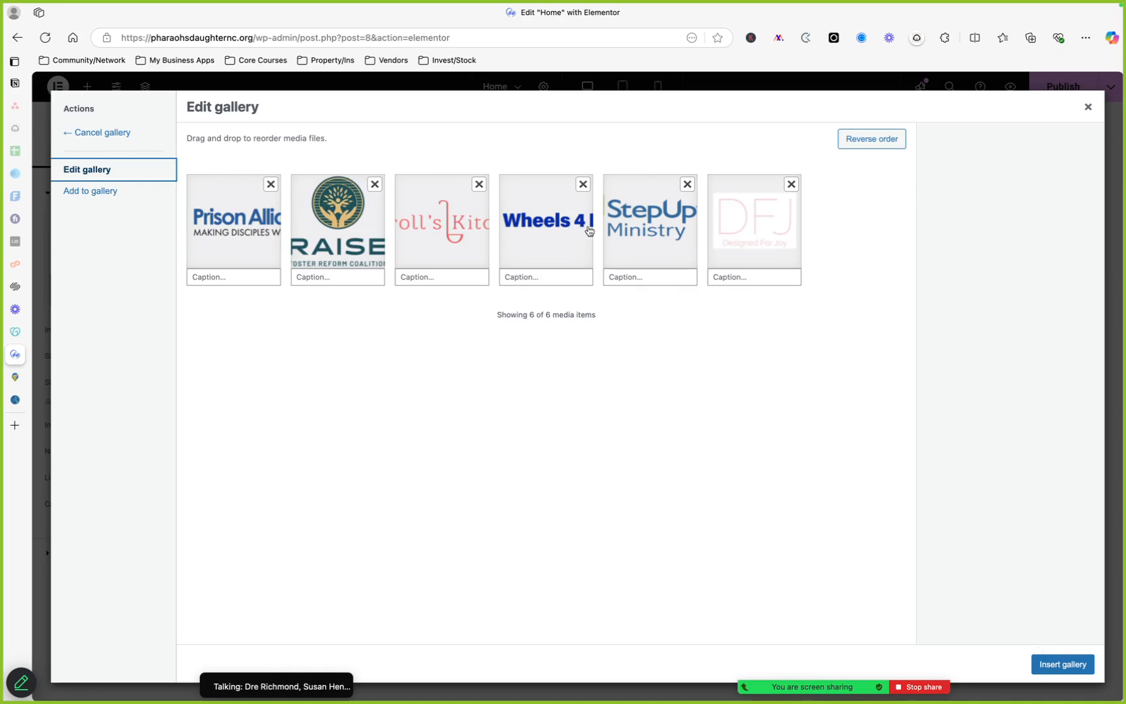
pyautogui.click(1062, 663)
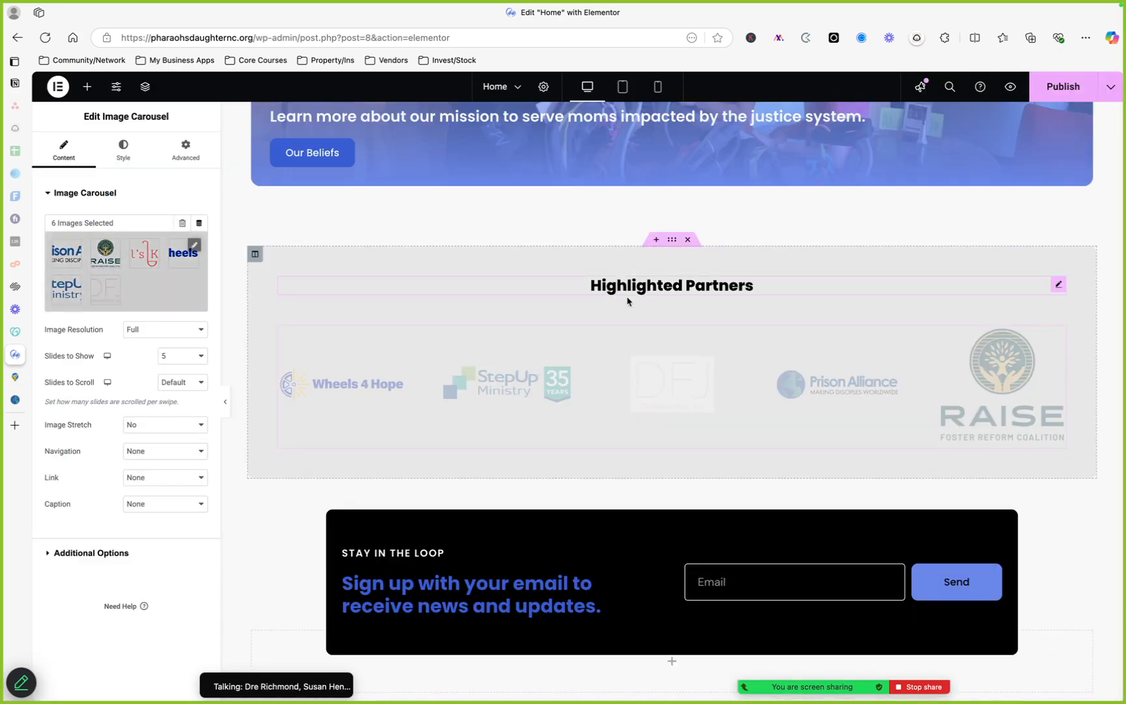
# Publish the page and review the carousel's Image Resolution and Slides to Show options
pyautogui.click(1053, 88)
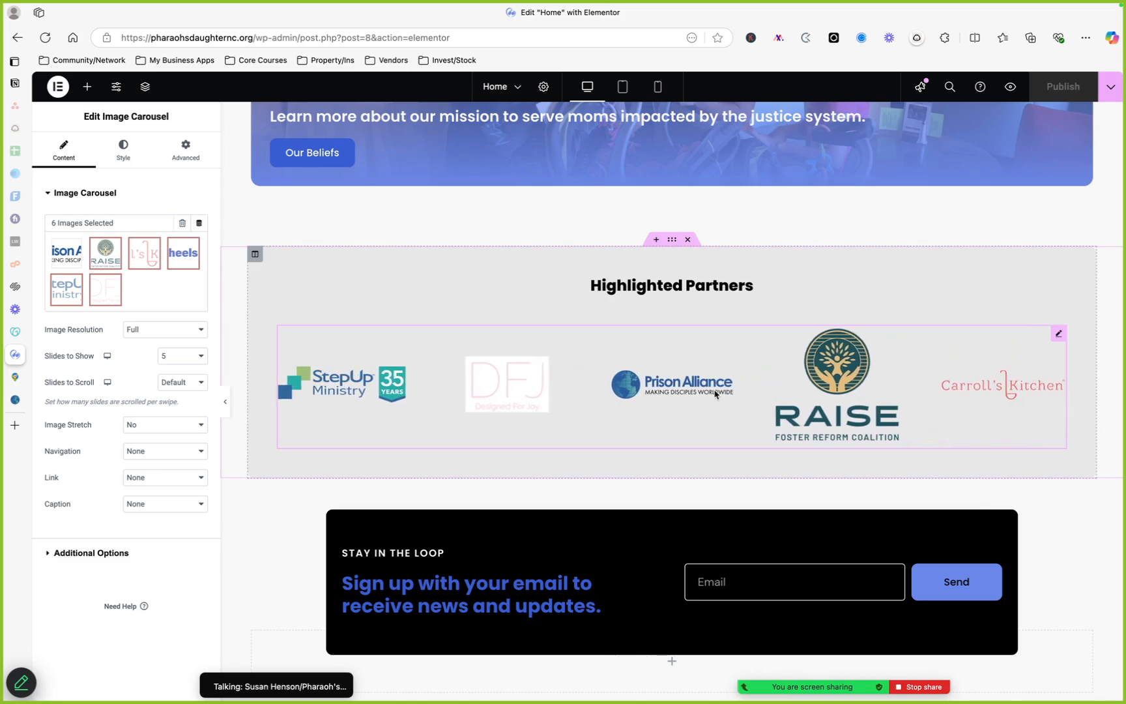
pyautogui.scroll(-1, 716, 394)
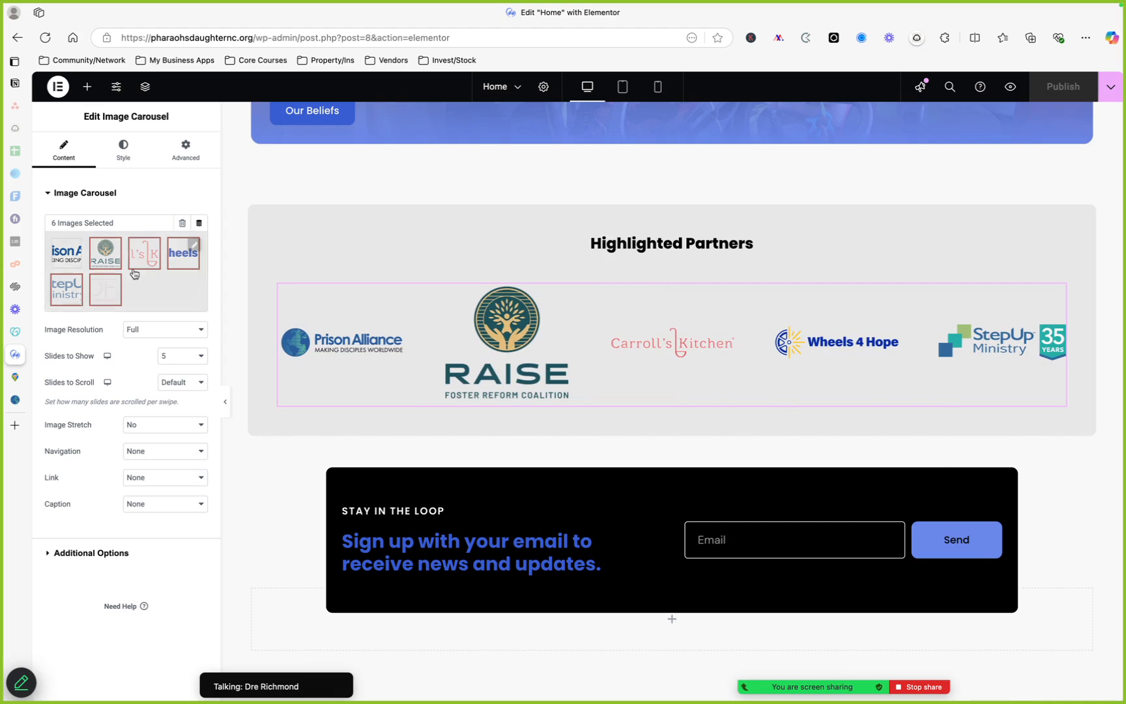
pyautogui.click(177, 330)
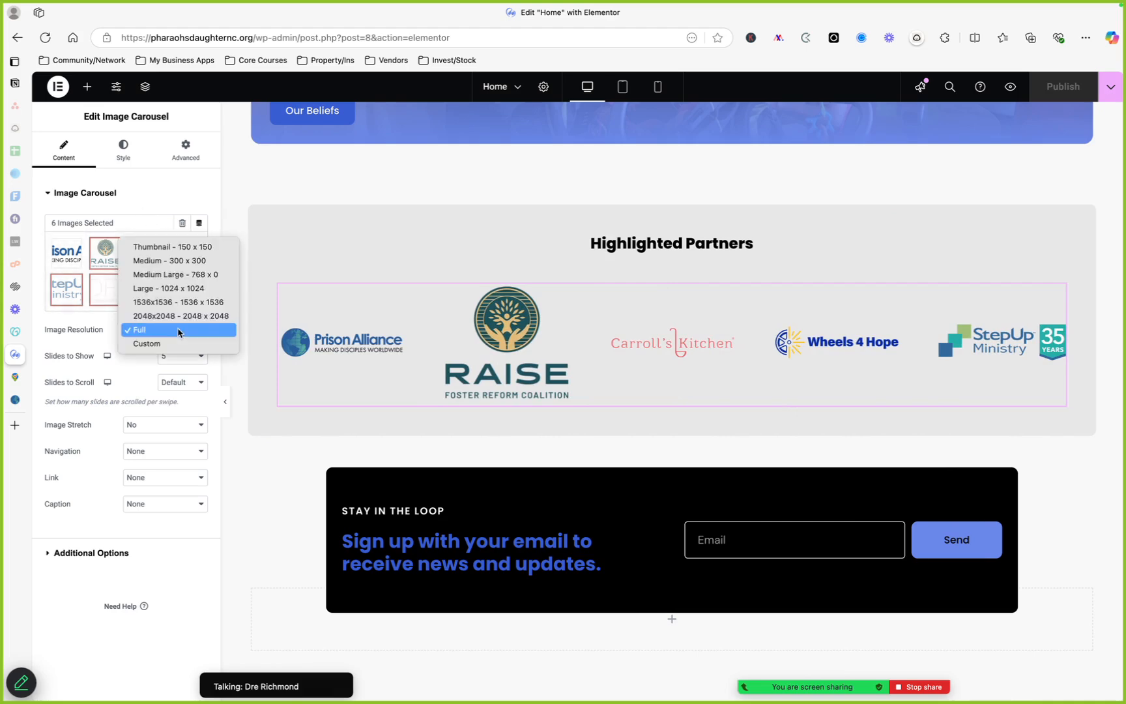
pyautogui.click(102, 338)
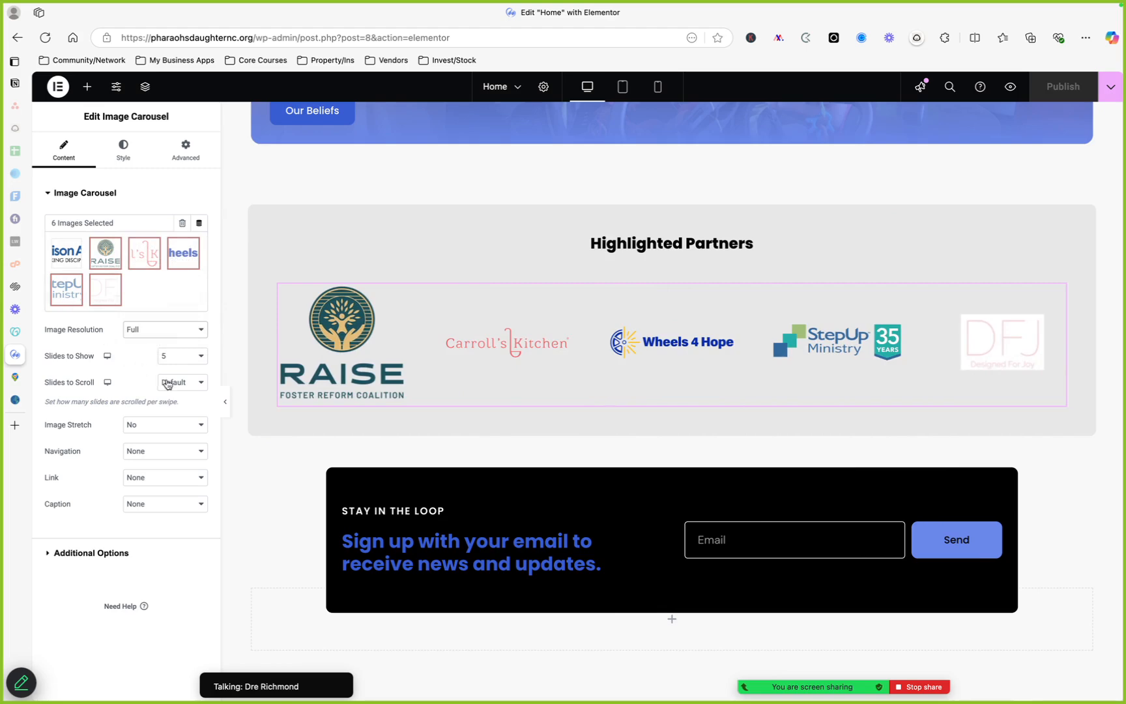
pyautogui.click(173, 358)
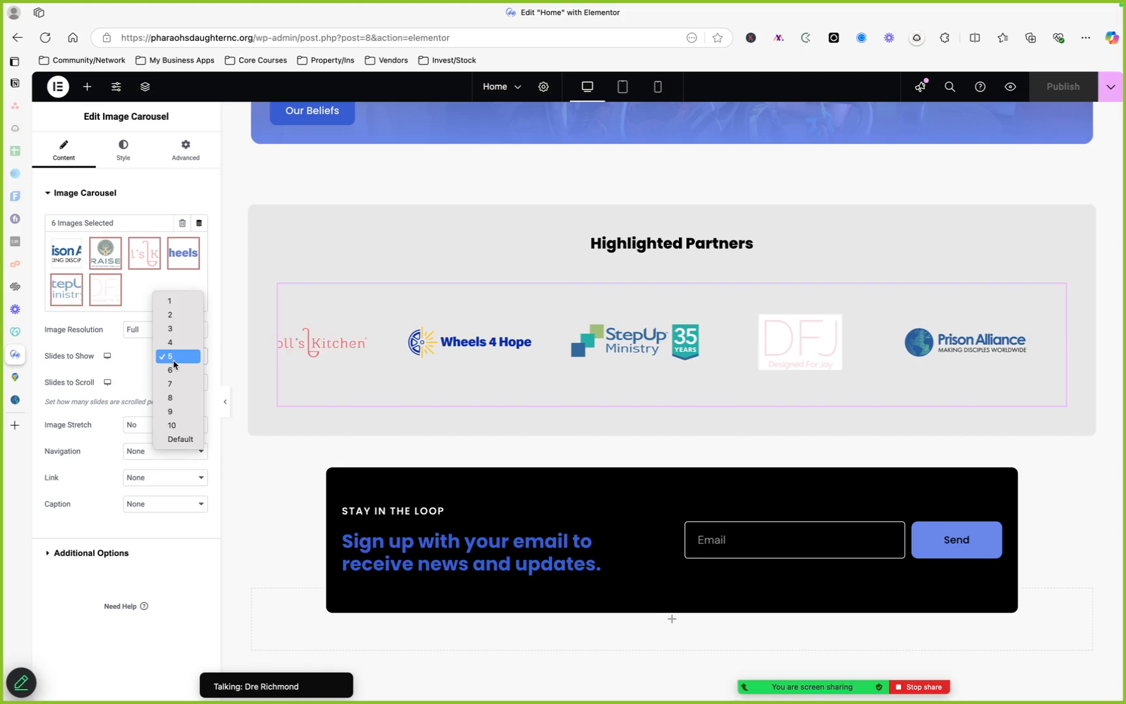
pyautogui.click(175, 358)
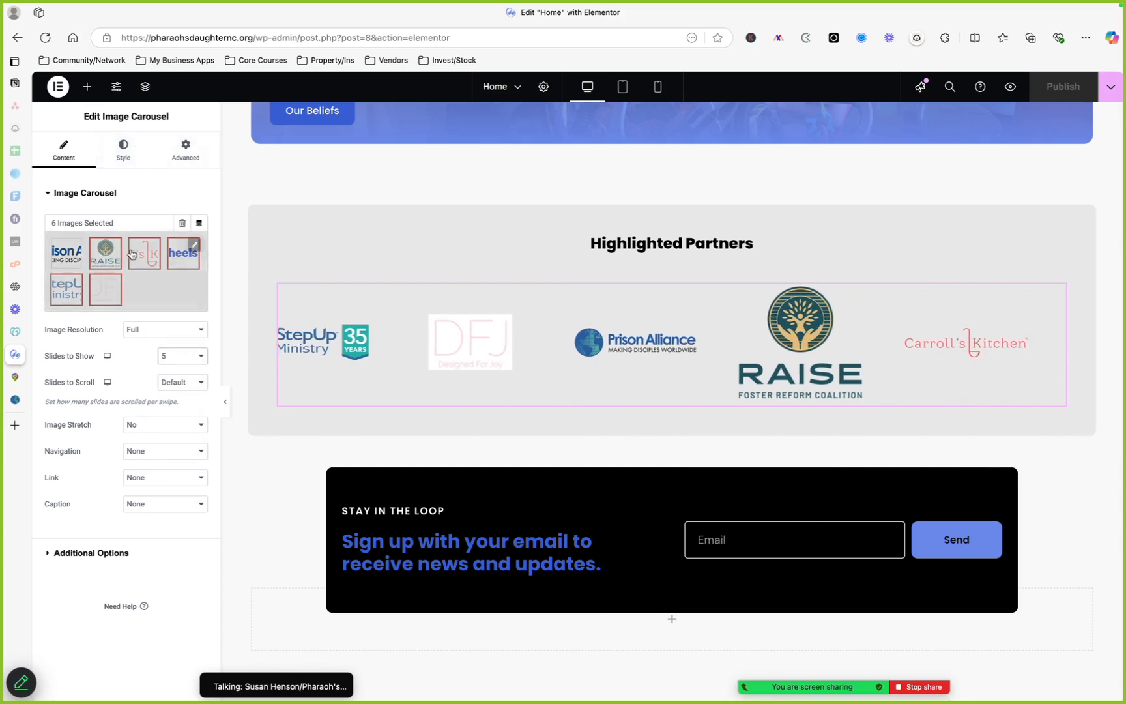
# Open the RAISE logo in the gallery's image editor and examine its scale and crop options without saving
pyautogui.click(194, 252)
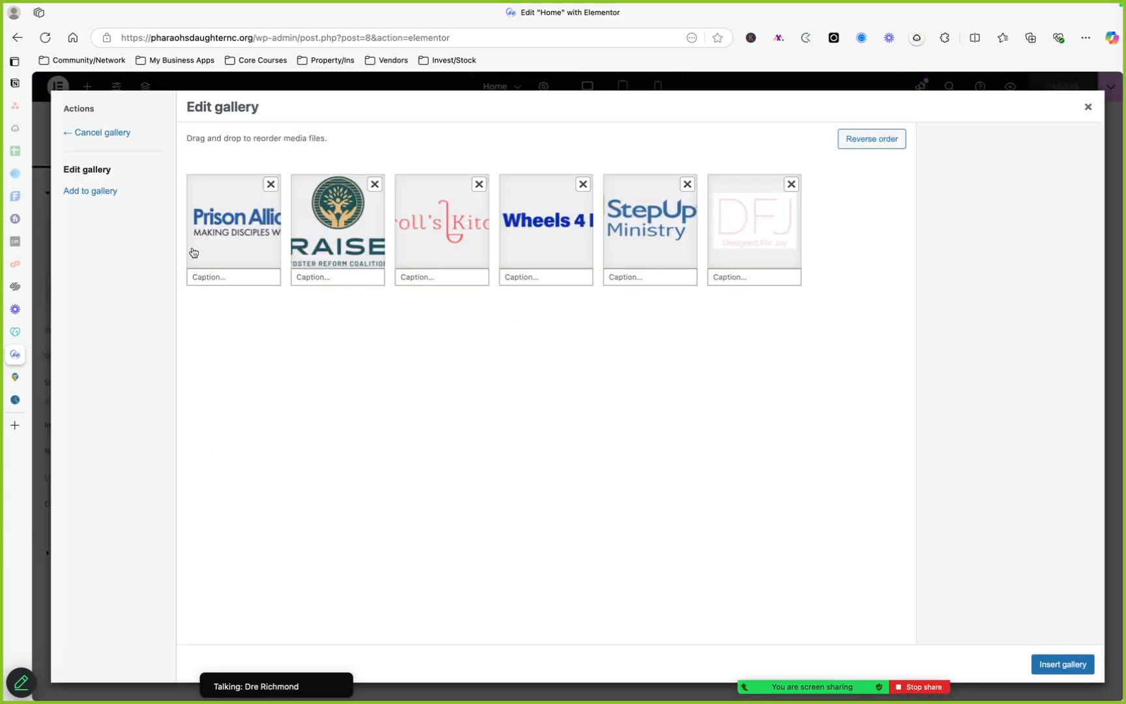
pyautogui.click(338, 211)
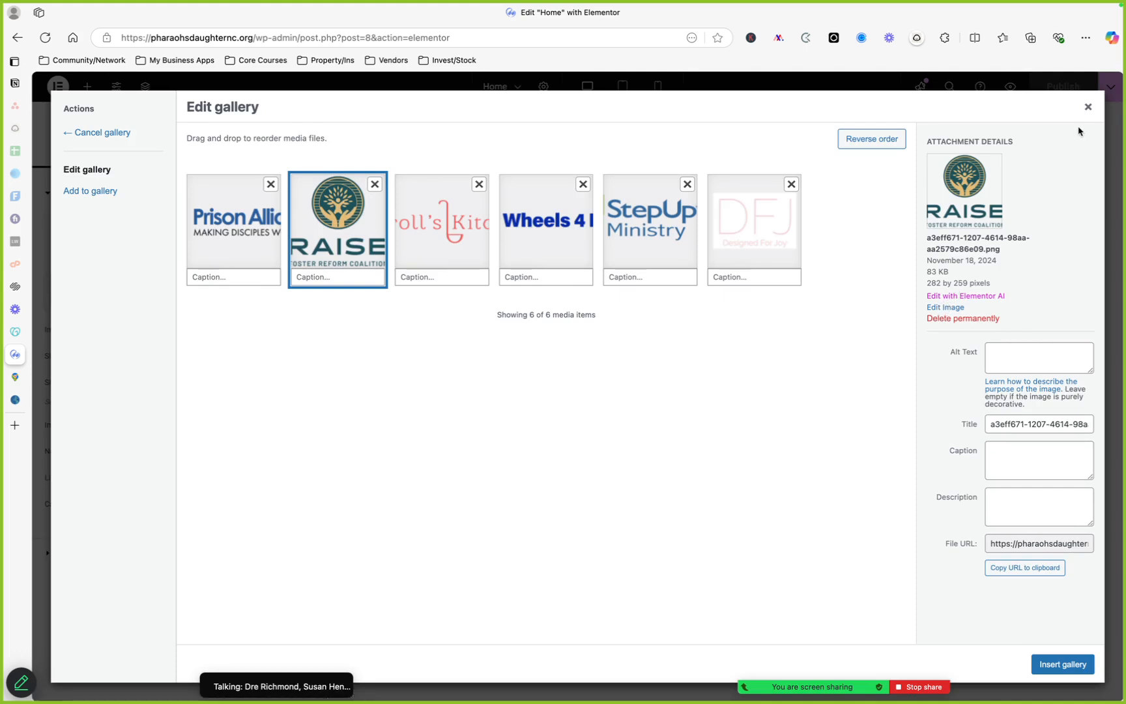
pyautogui.click(943, 307)
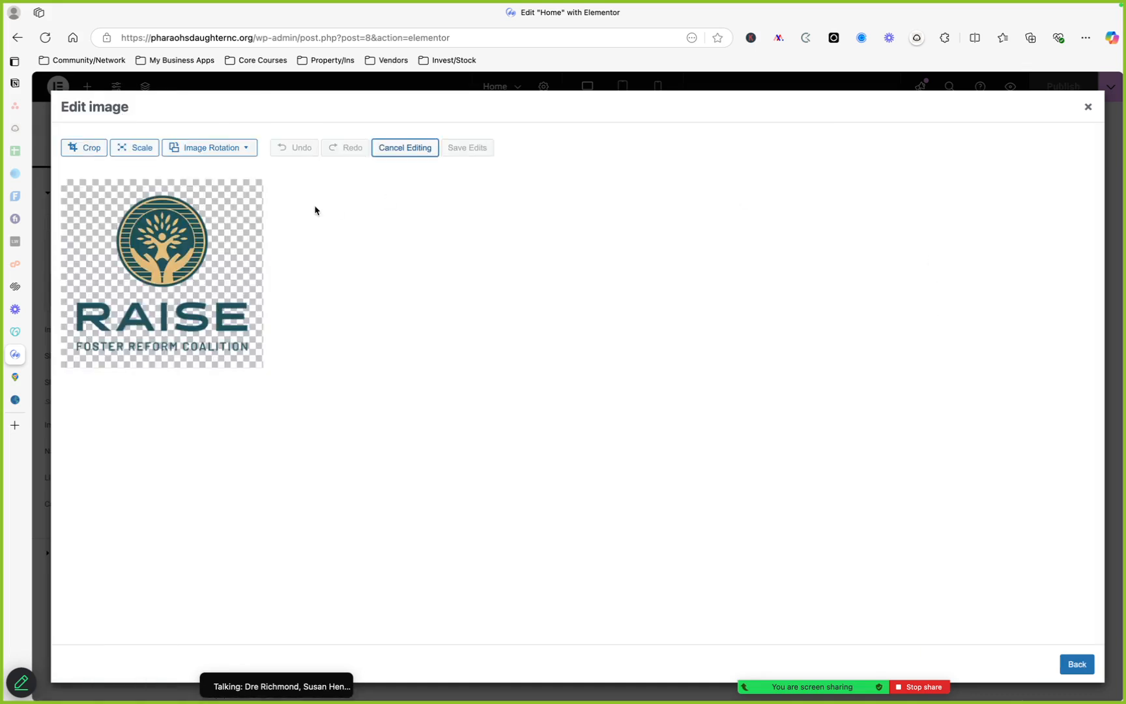
pyautogui.click(127, 149)
pyautogui.click(103, 148)
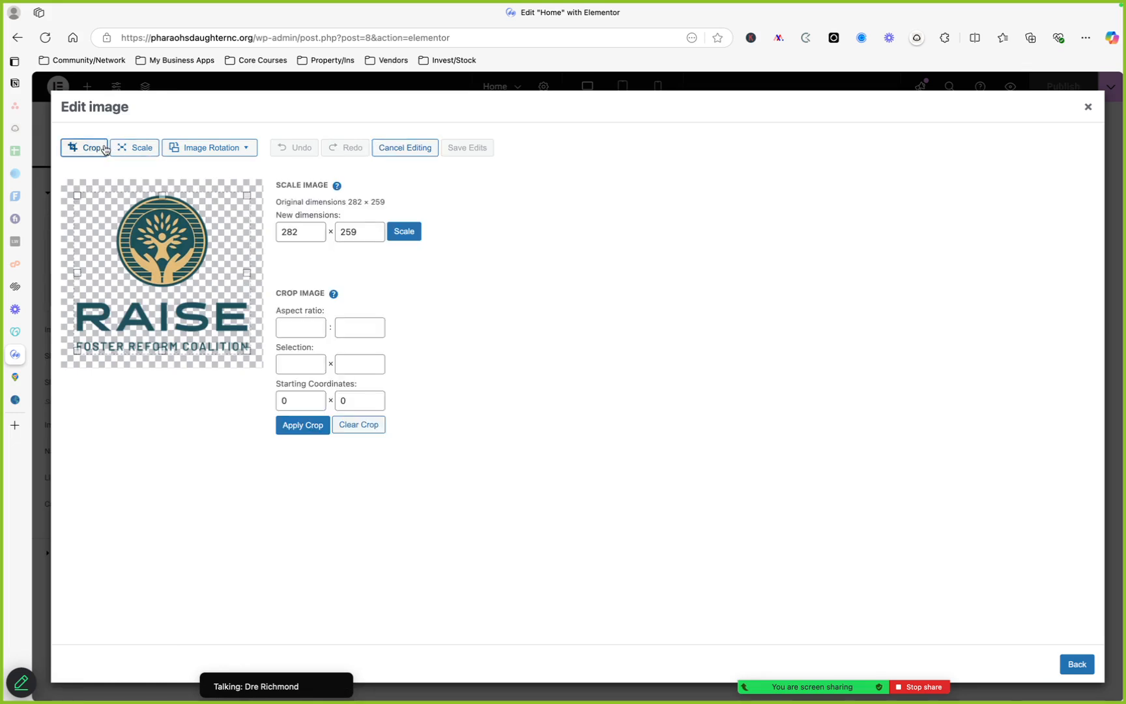
pyautogui.click(134, 149)
pyautogui.click(133, 149)
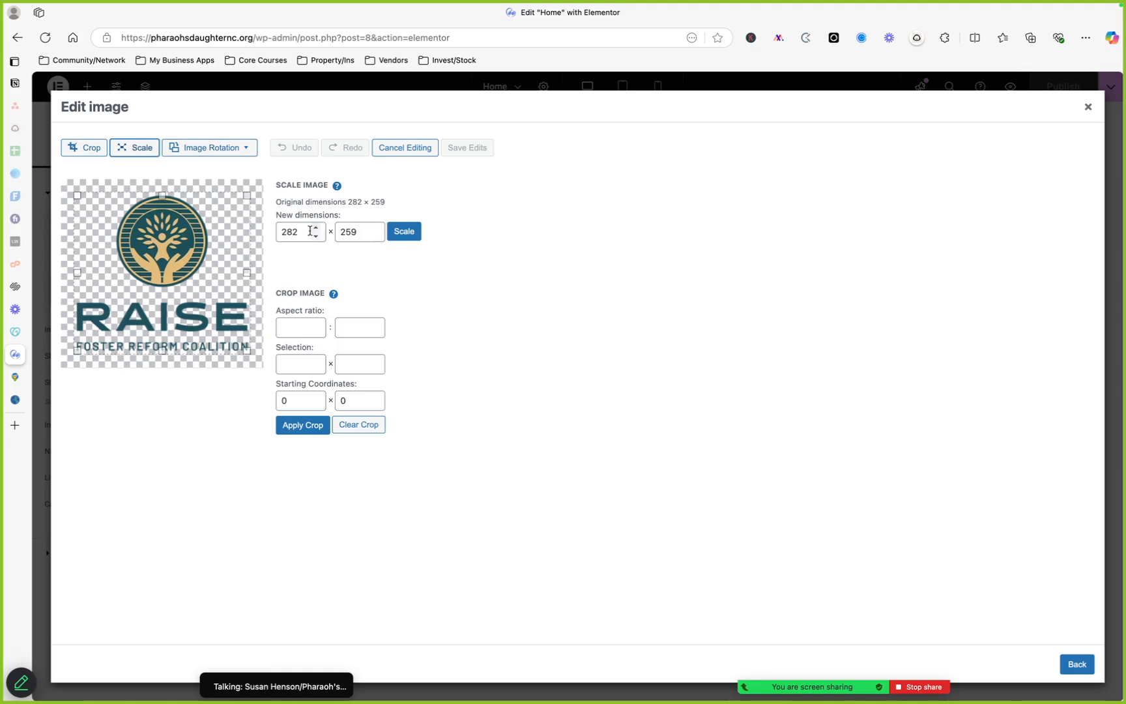
pyautogui.click(1086, 108)
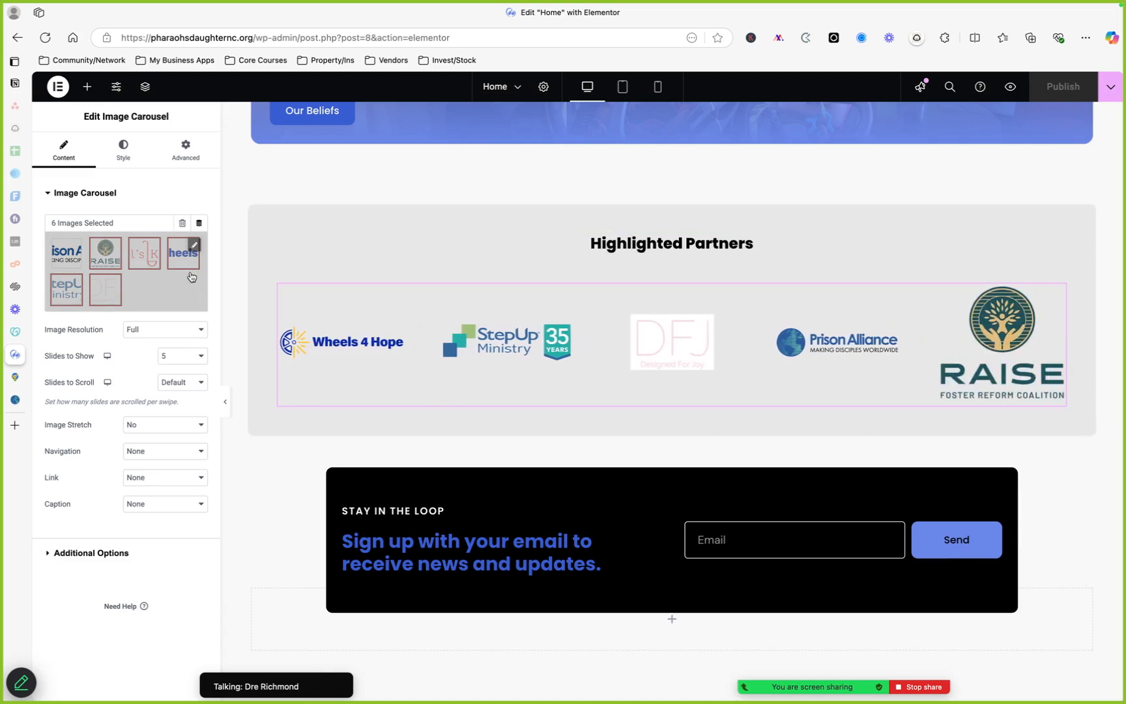
# Set the carousel's image resolution to Medium - 300 x 300
pyautogui.click(169, 329)
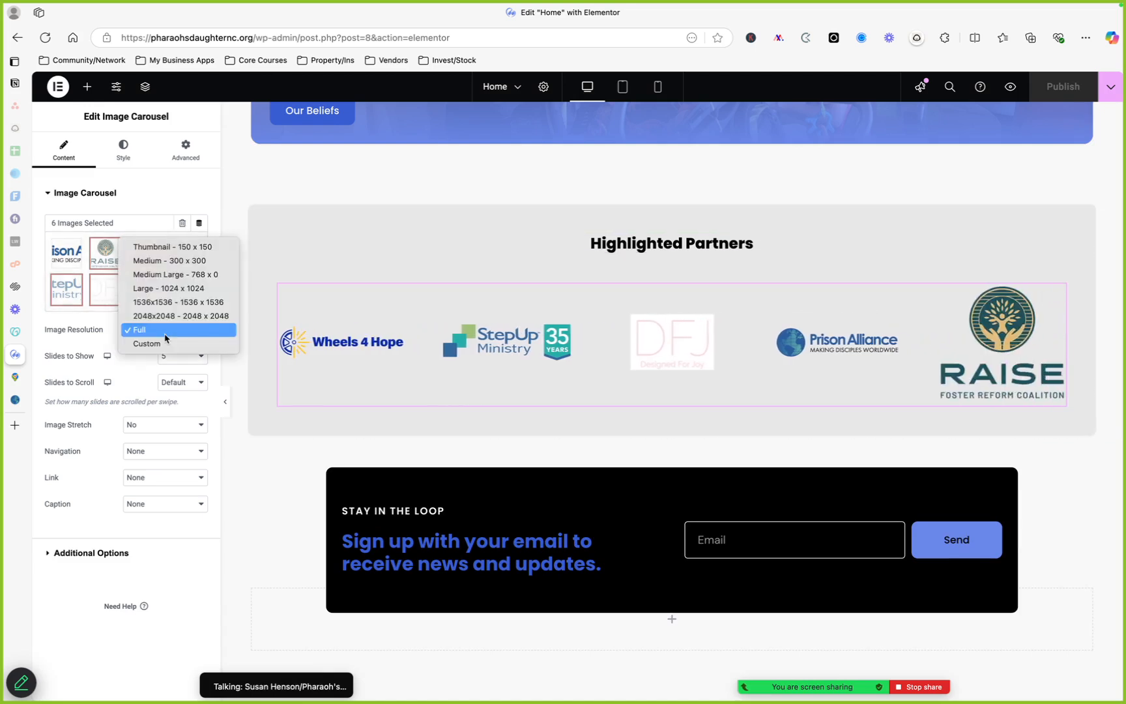
pyautogui.click(197, 251)
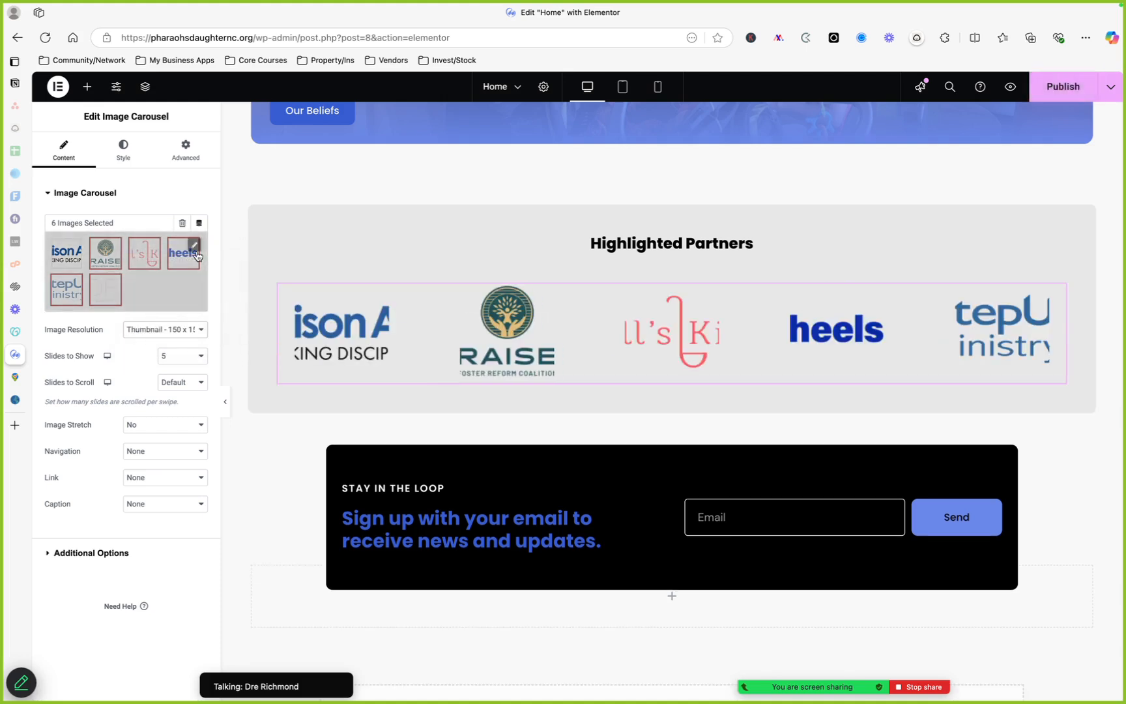
pyautogui.click(193, 331)
pyautogui.click(194, 343)
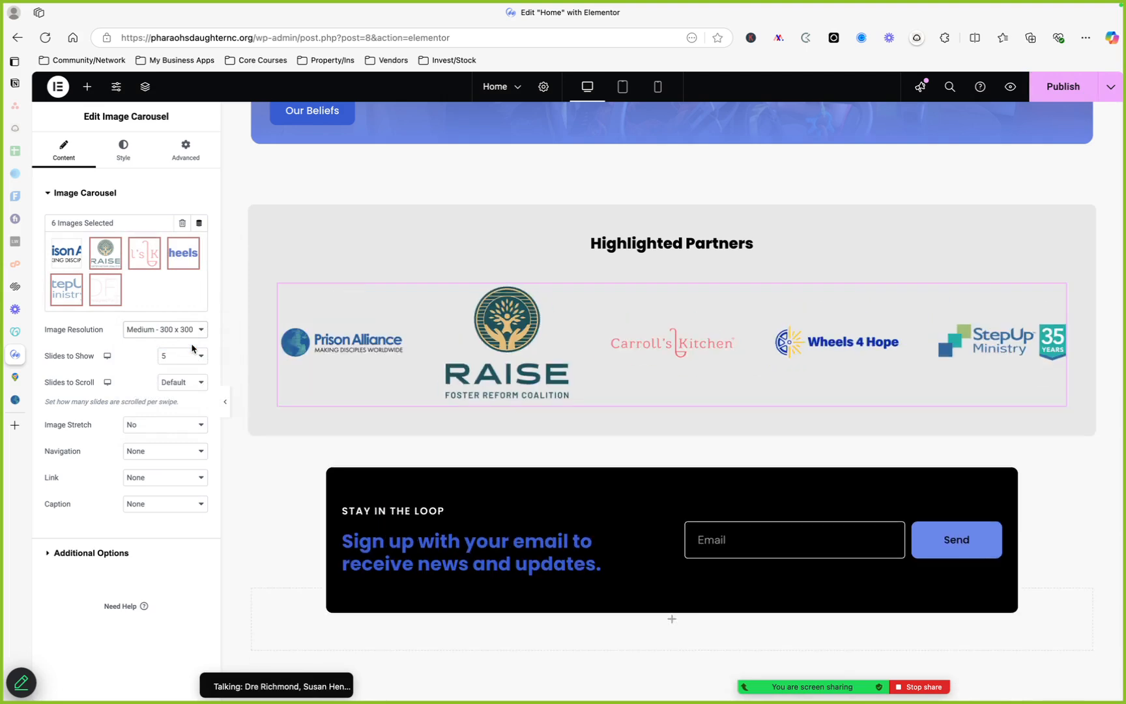
# Set the carousel's image resolution to Full, trying Medium Large, Large and 1536x1536 along the way
pyautogui.click(193, 331)
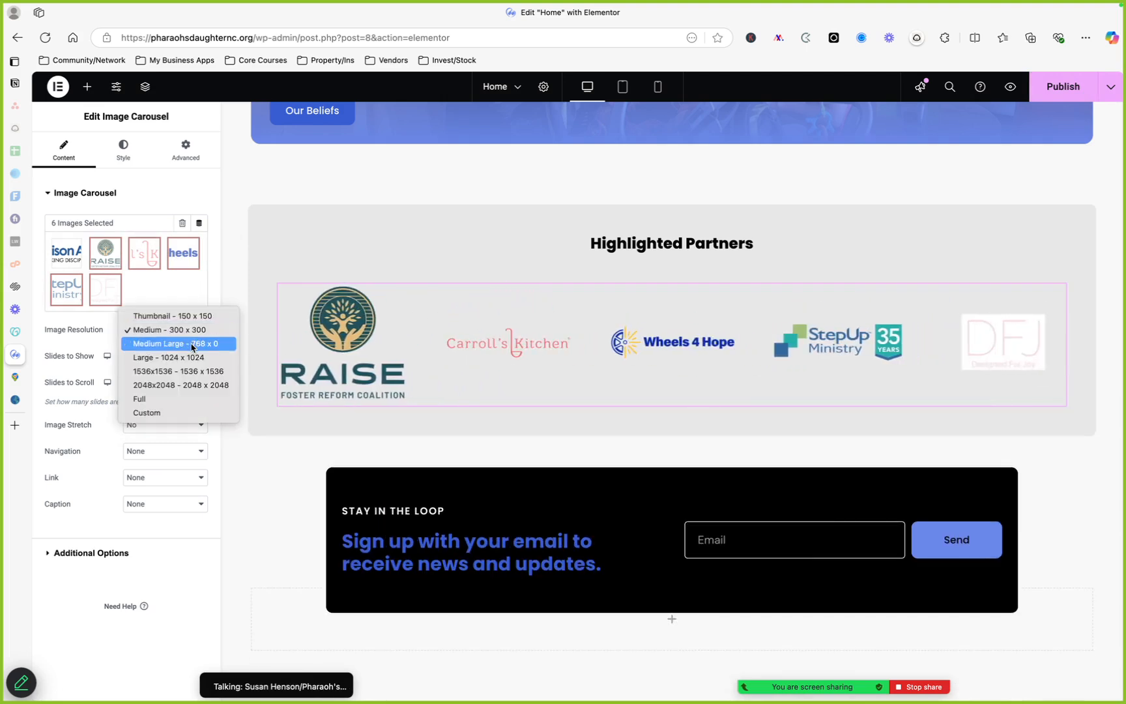
pyautogui.click(194, 345)
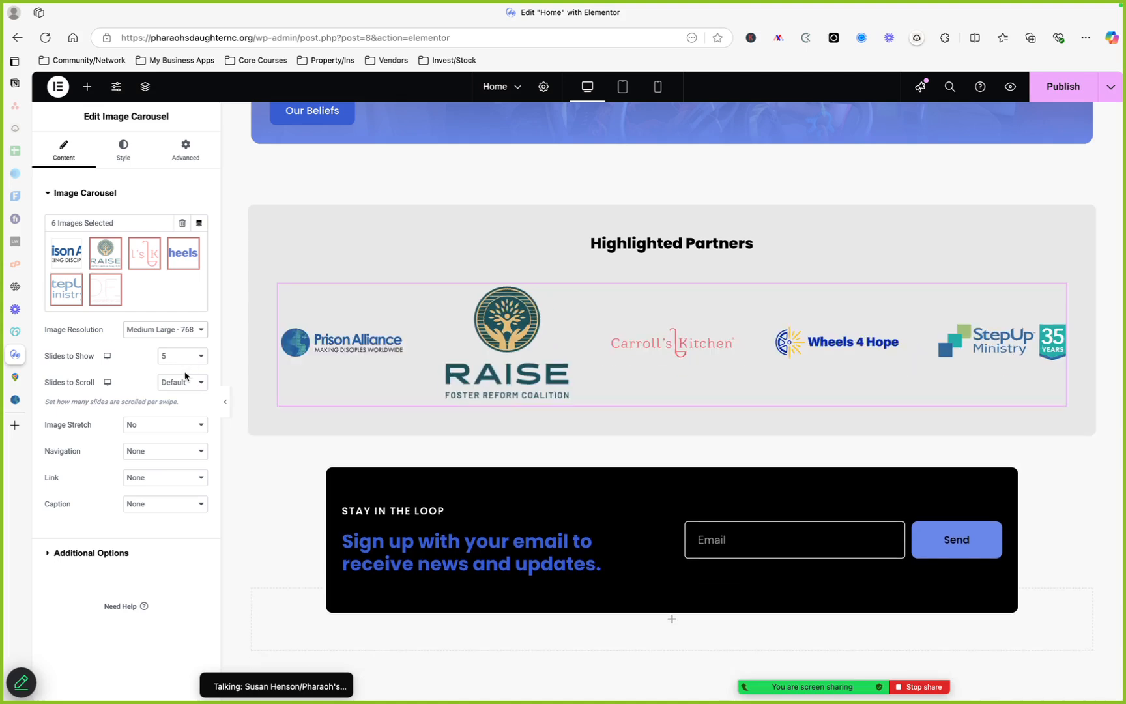
pyautogui.click(195, 329)
pyautogui.click(194, 343)
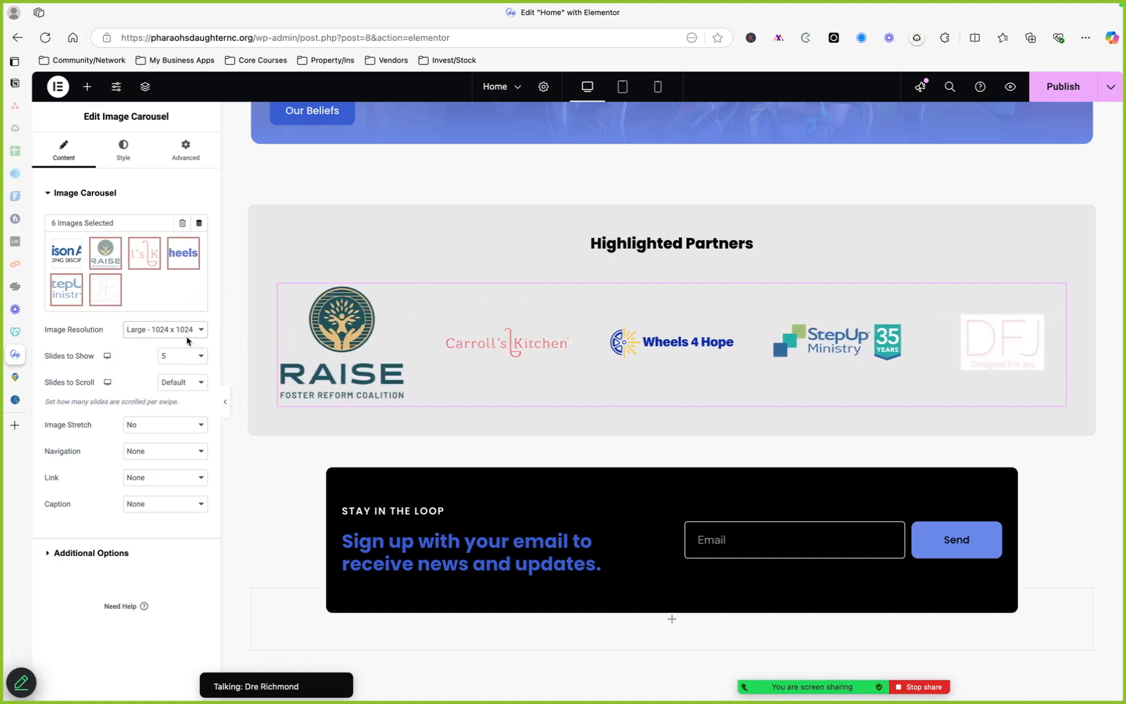
pyautogui.click(187, 337)
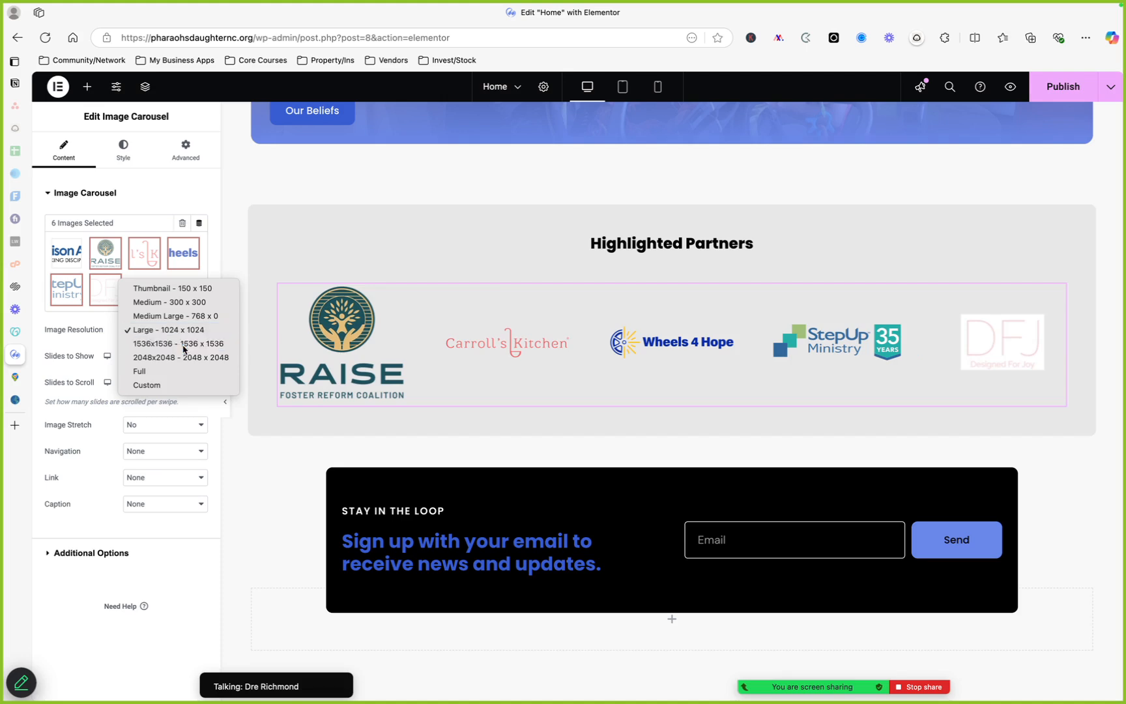
pyautogui.click(184, 347)
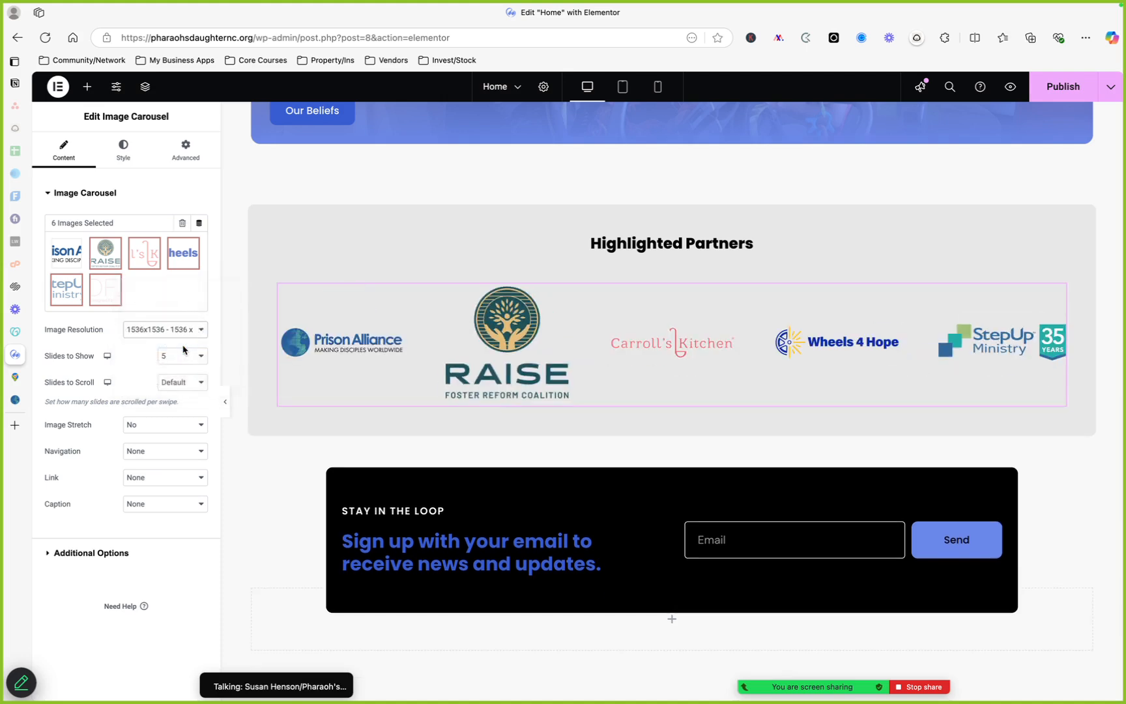
pyautogui.click(182, 334)
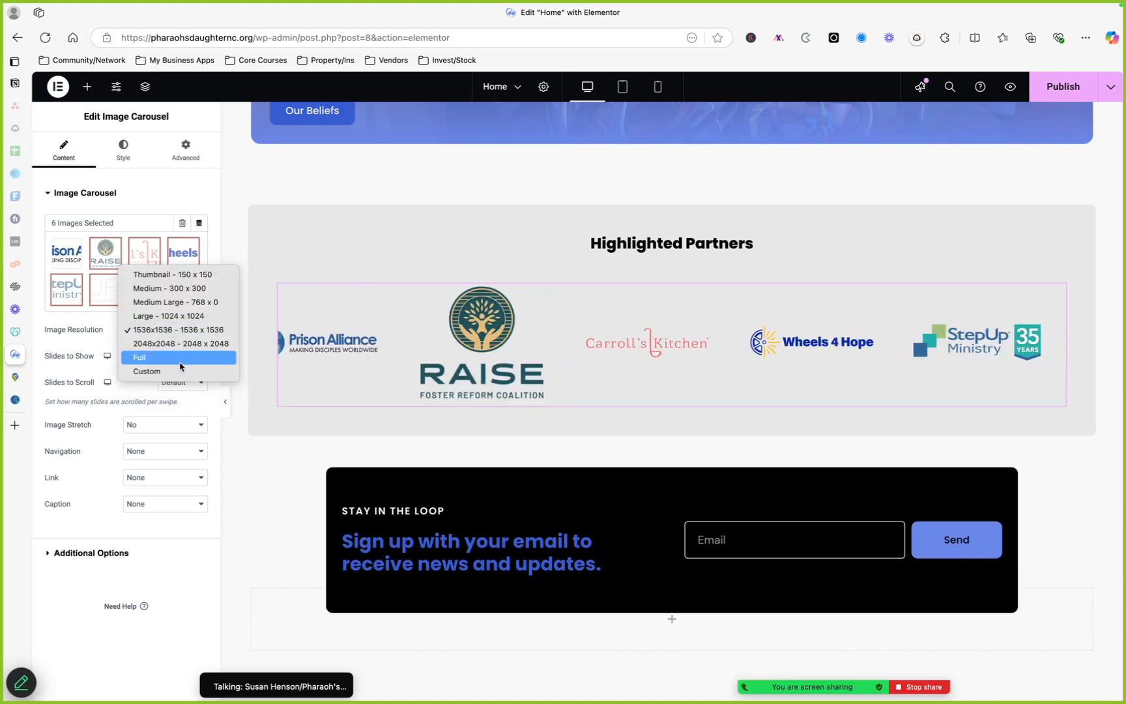
pyautogui.click(181, 363)
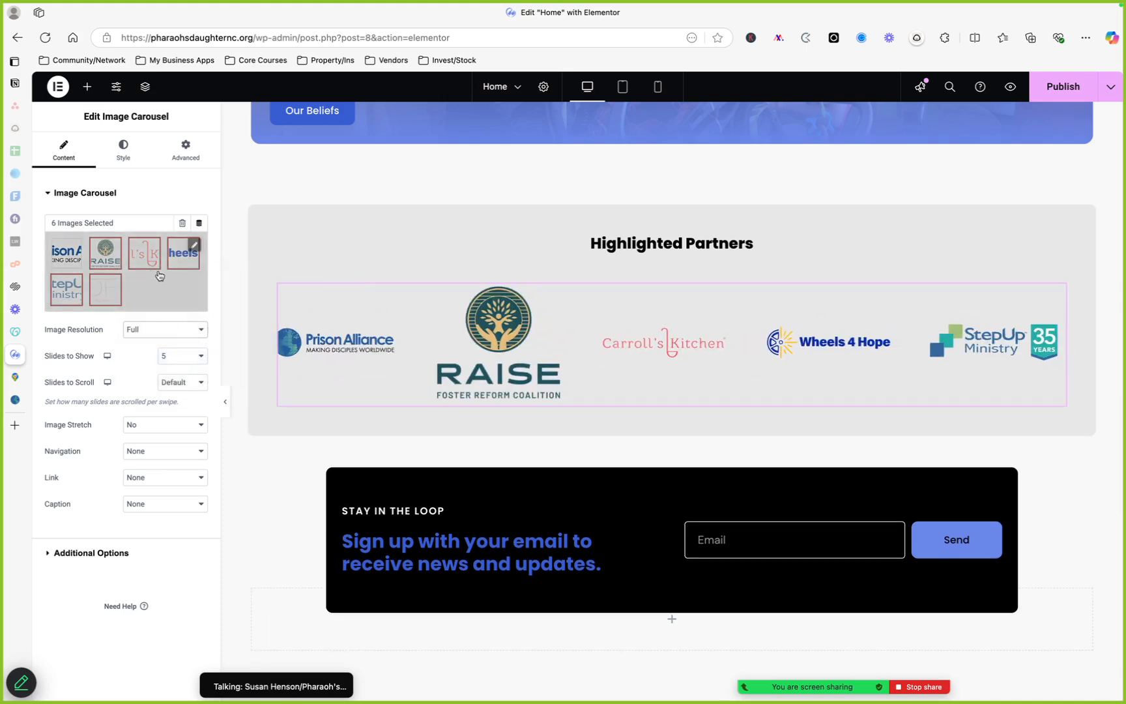
# Review the carousel's gallery order, link options and style settings without changing them
pyautogui.click(195, 247)
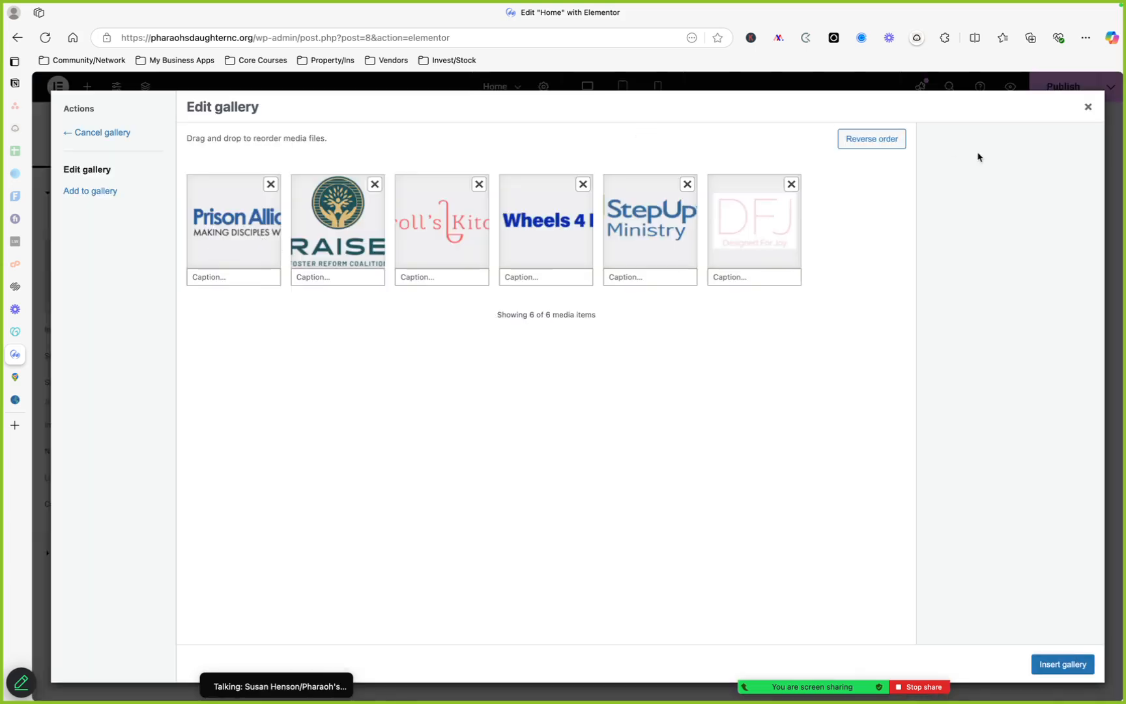
pyautogui.click(1085, 109)
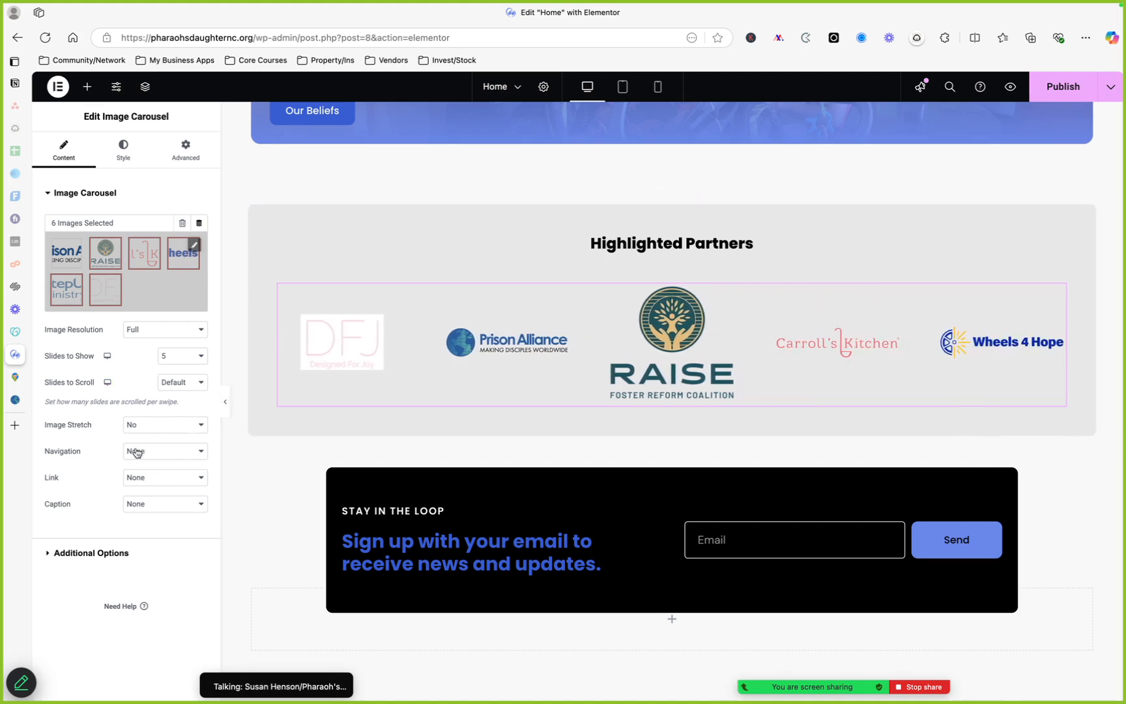
pyautogui.click(172, 476)
pyautogui.click(92, 475)
pyautogui.click(134, 145)
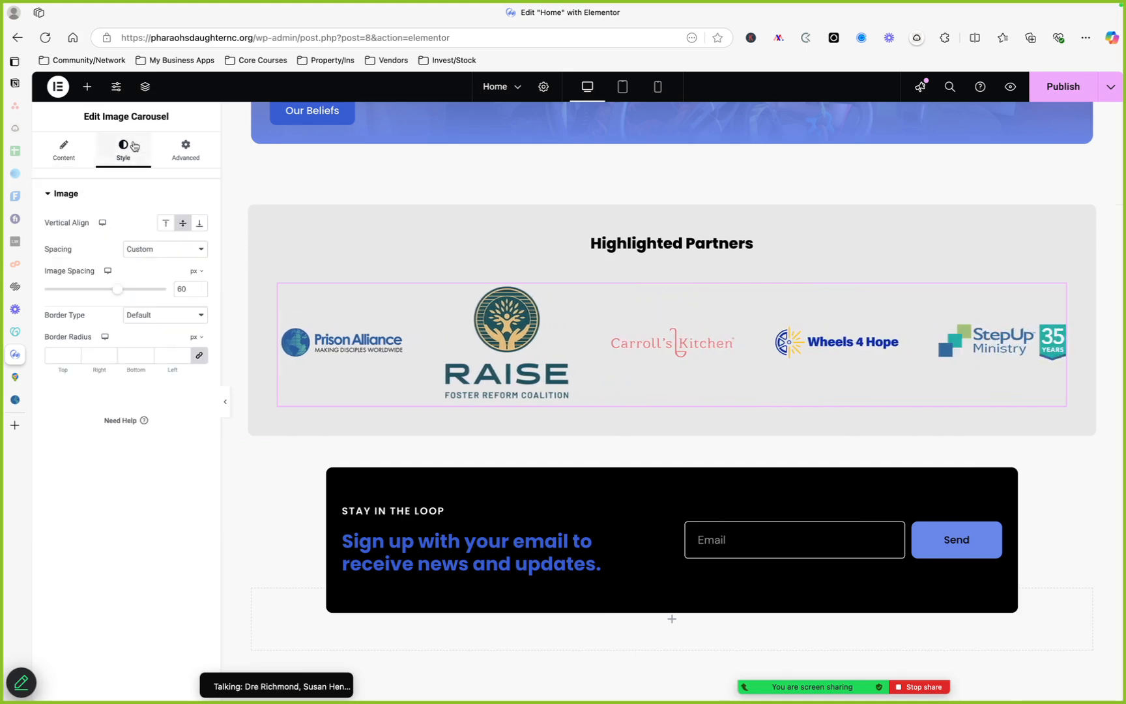
pyautogui.click(64, 150)
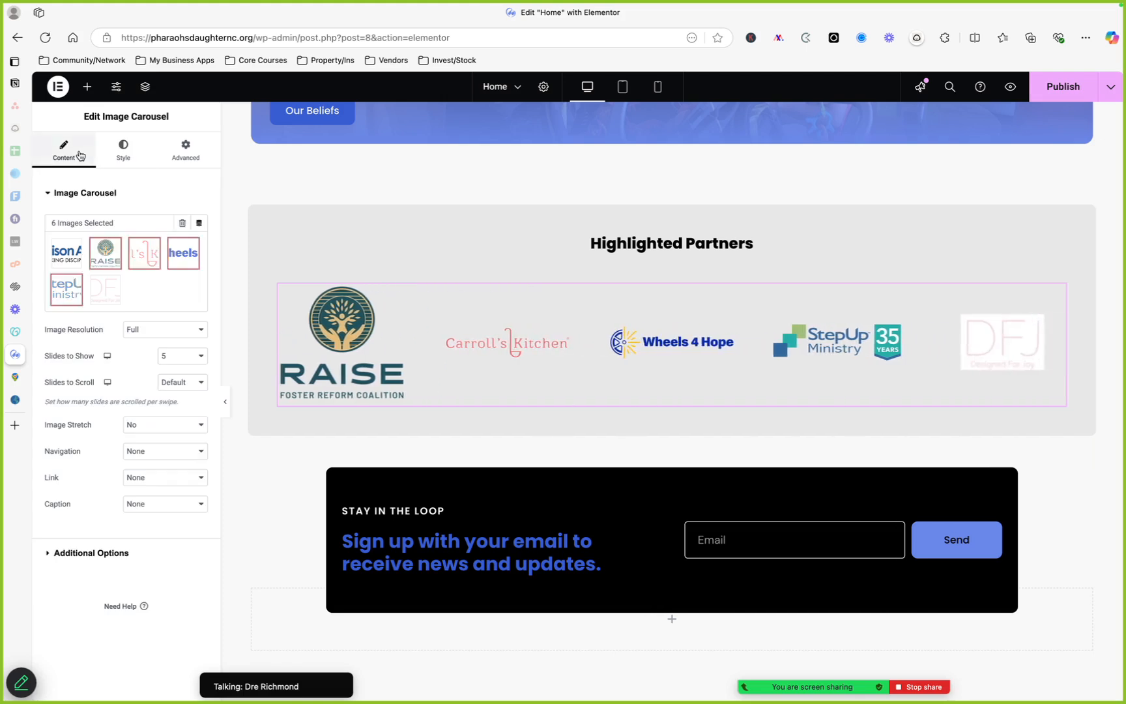
# Reopen the carousel's gallery and link options to check them again, ending on the style settings
pyautogui.click(194, 246)
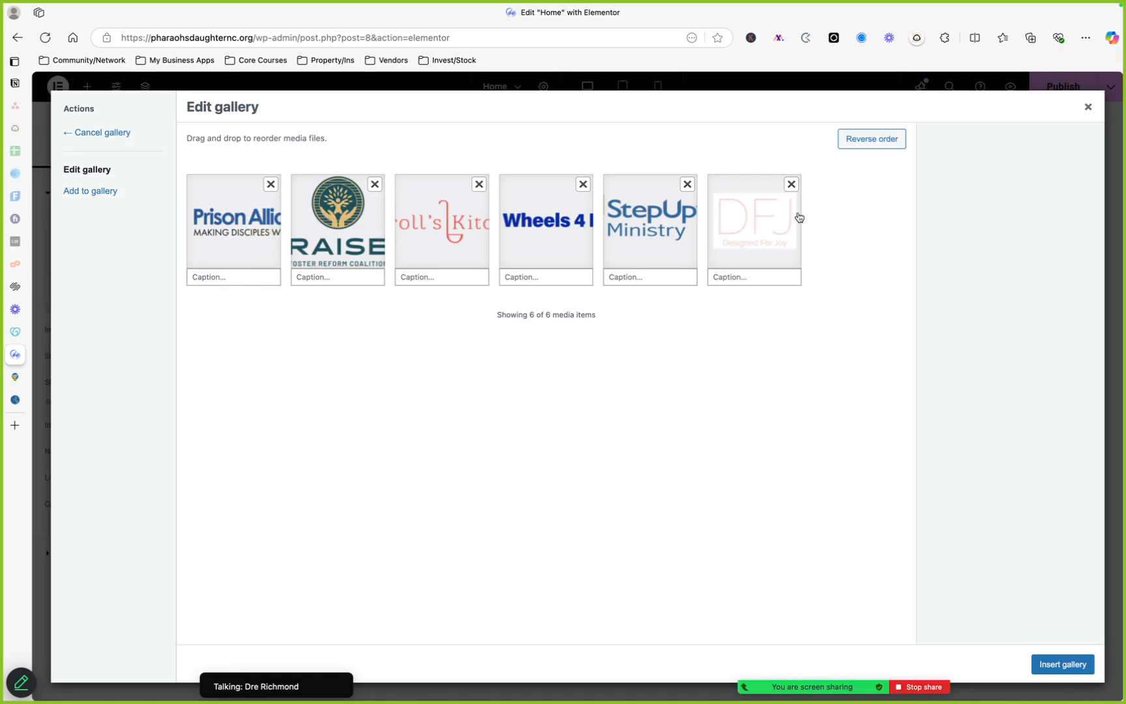
pyautogui.click(1087, 107)
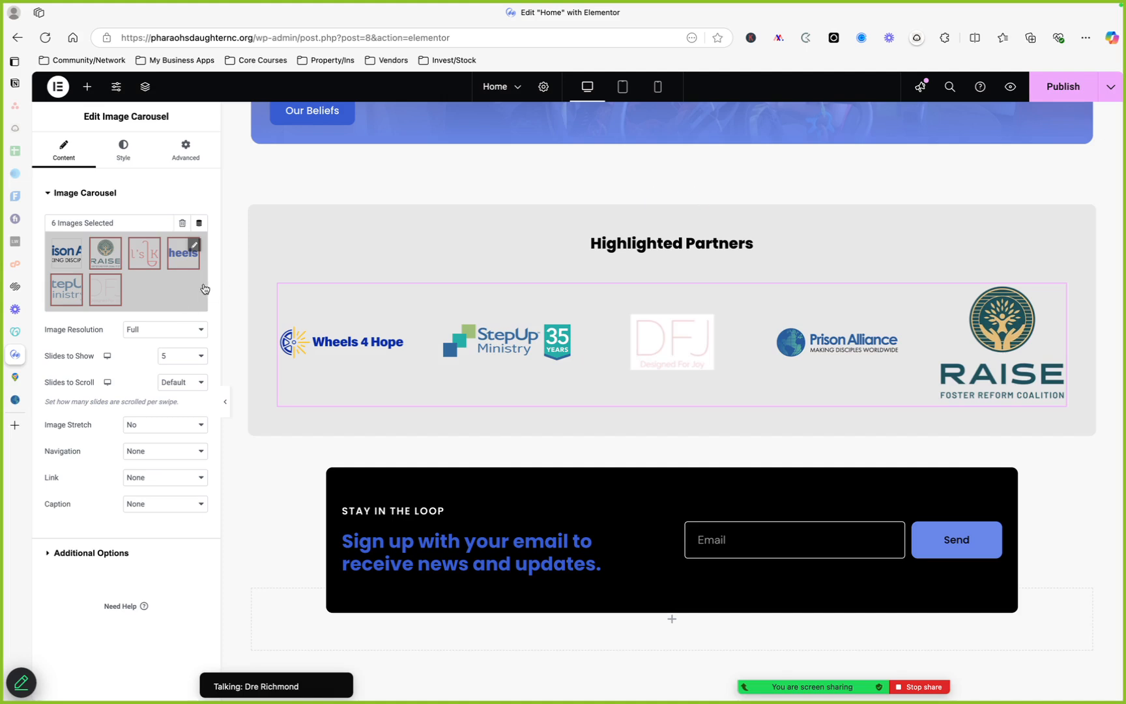
pyautogui.click(193, 250)
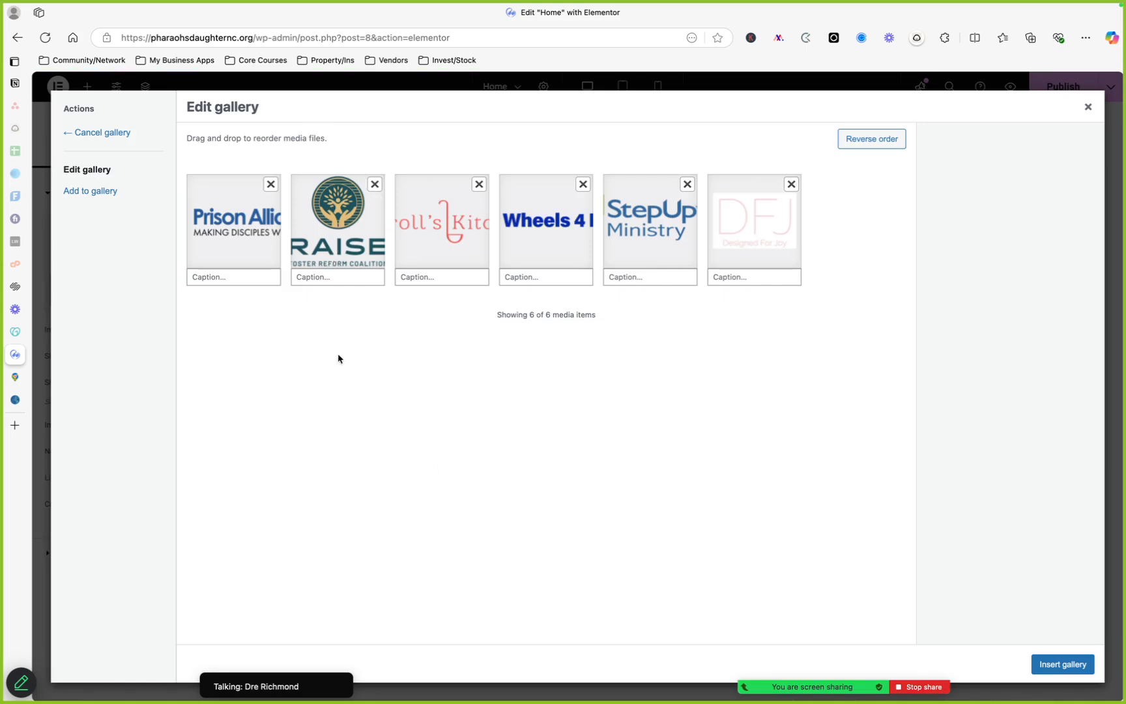
pyautogui.click(1087, 107)
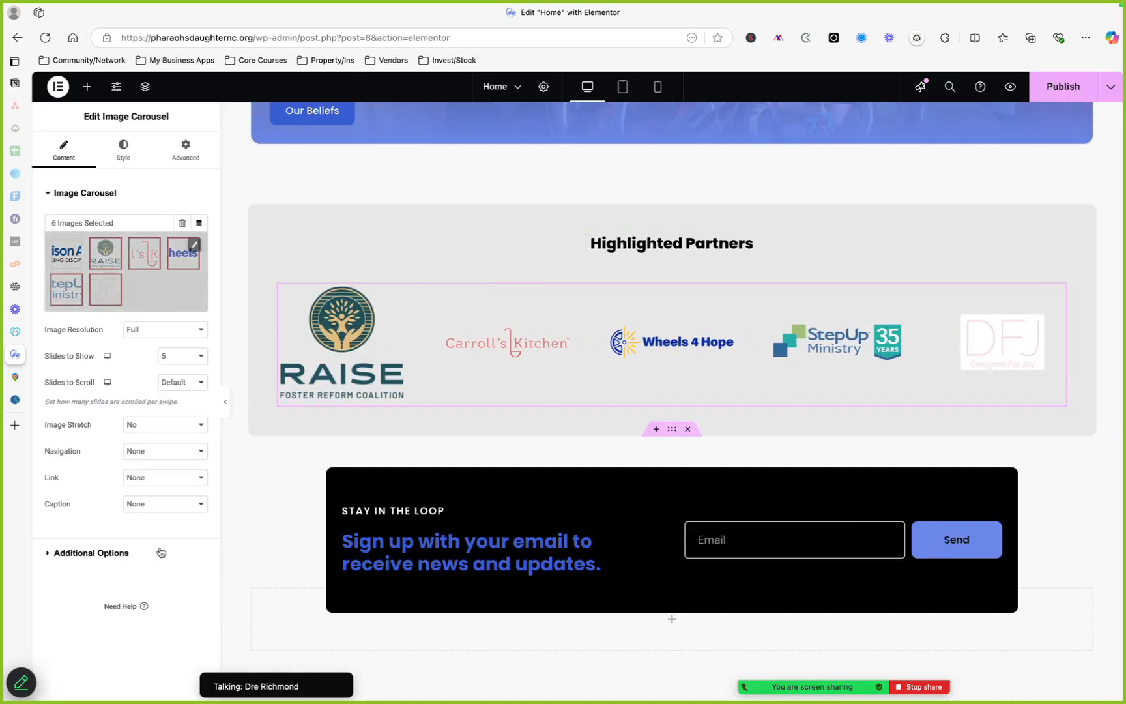
pyautogui.click(147, 482)
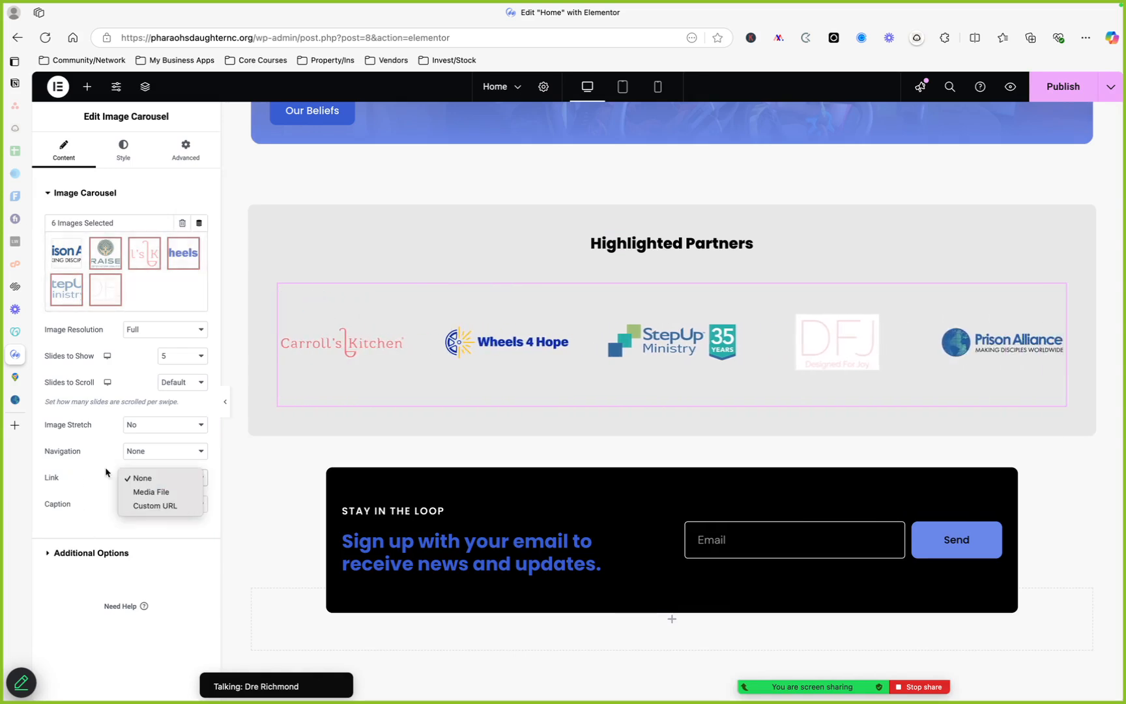
pyautogui.click(109, 503)
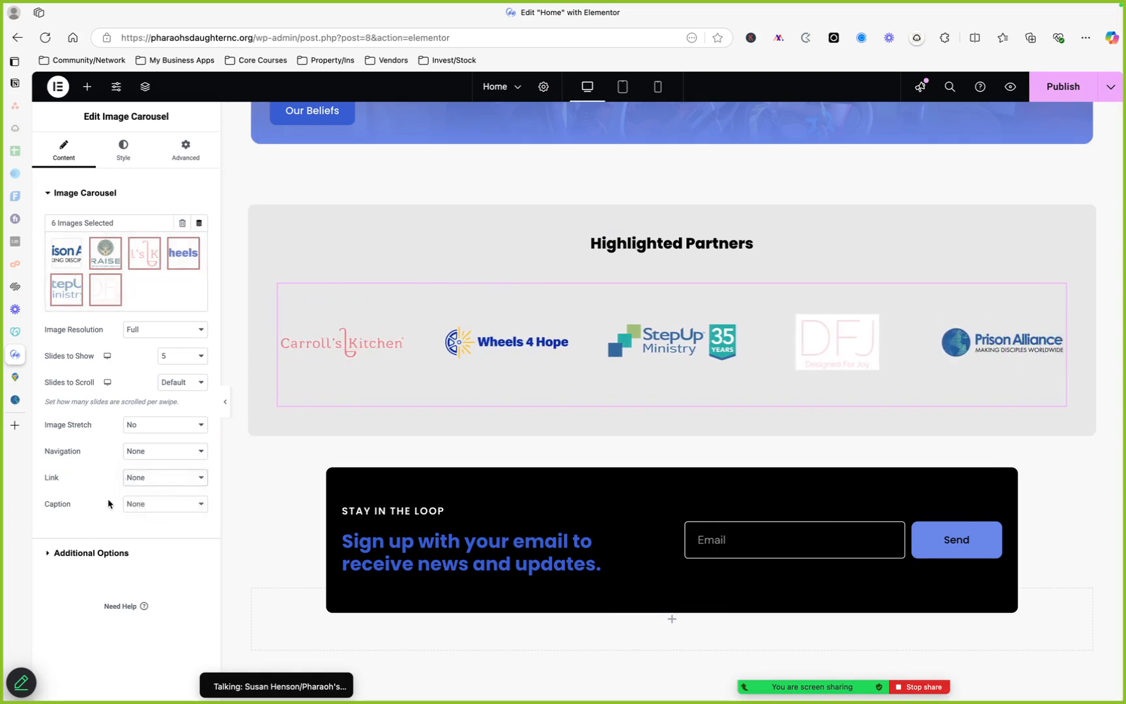
pyautogui.click(124, 159)
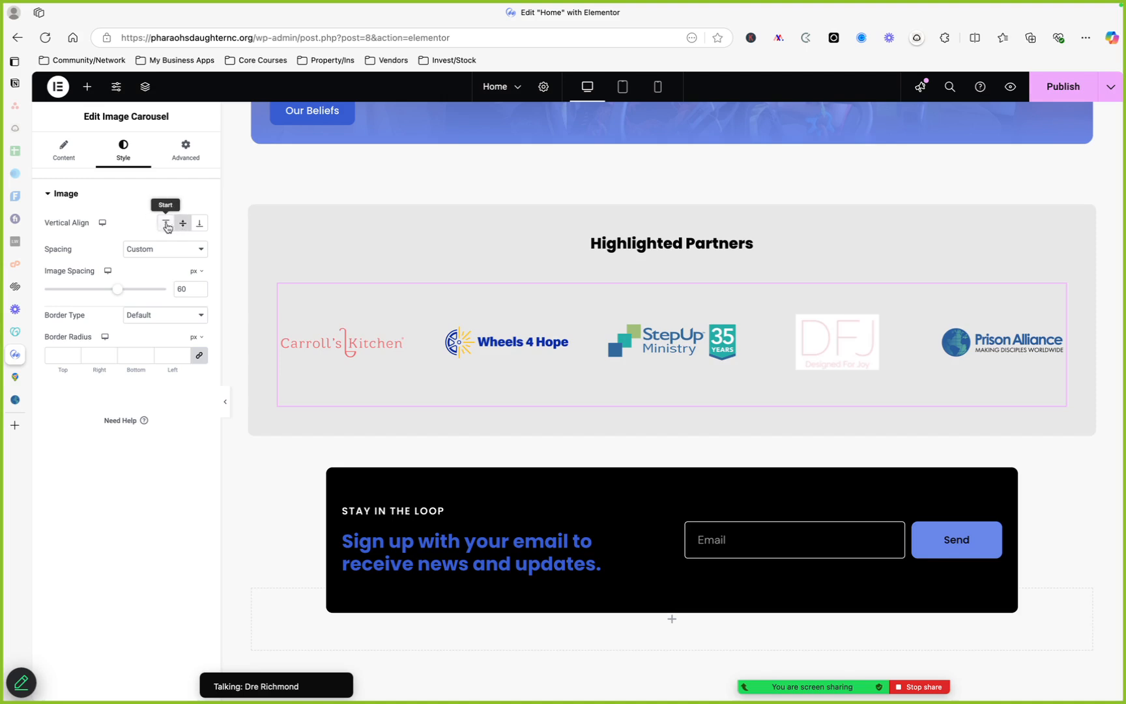
# Reload the editor page, discarding unsaved changes
pyautogui.click(1111, 93)
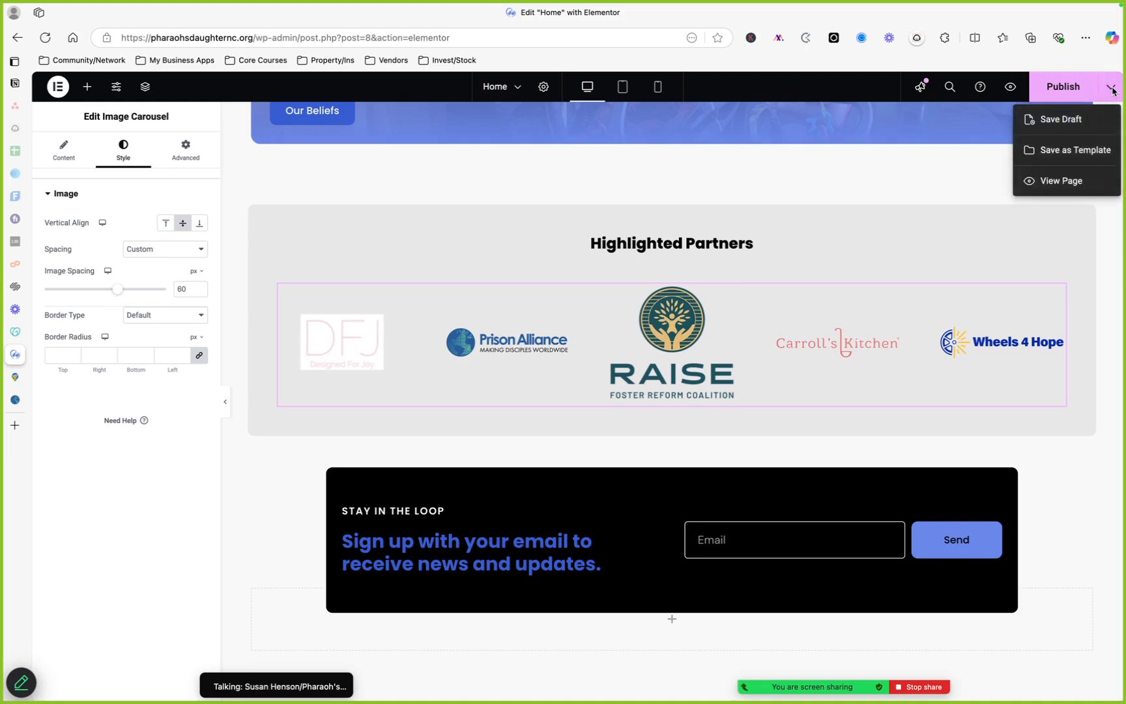
pyautogui.click(1112, 91)
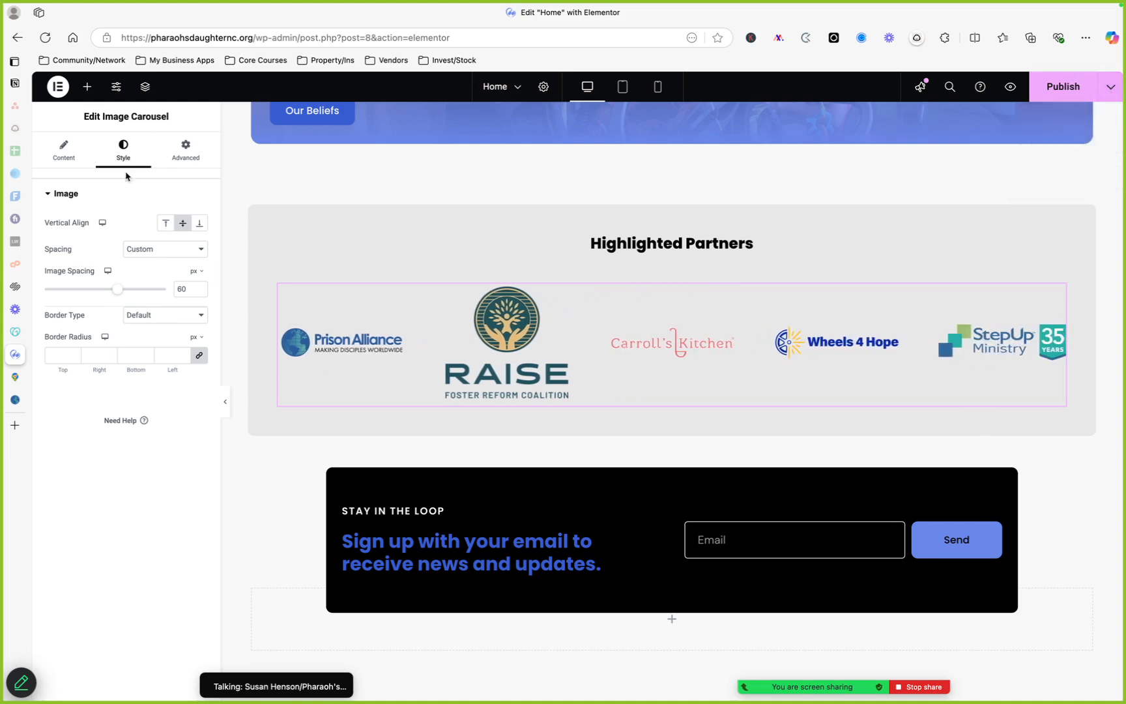
pyautogui.scroll(-1, 428, 378)
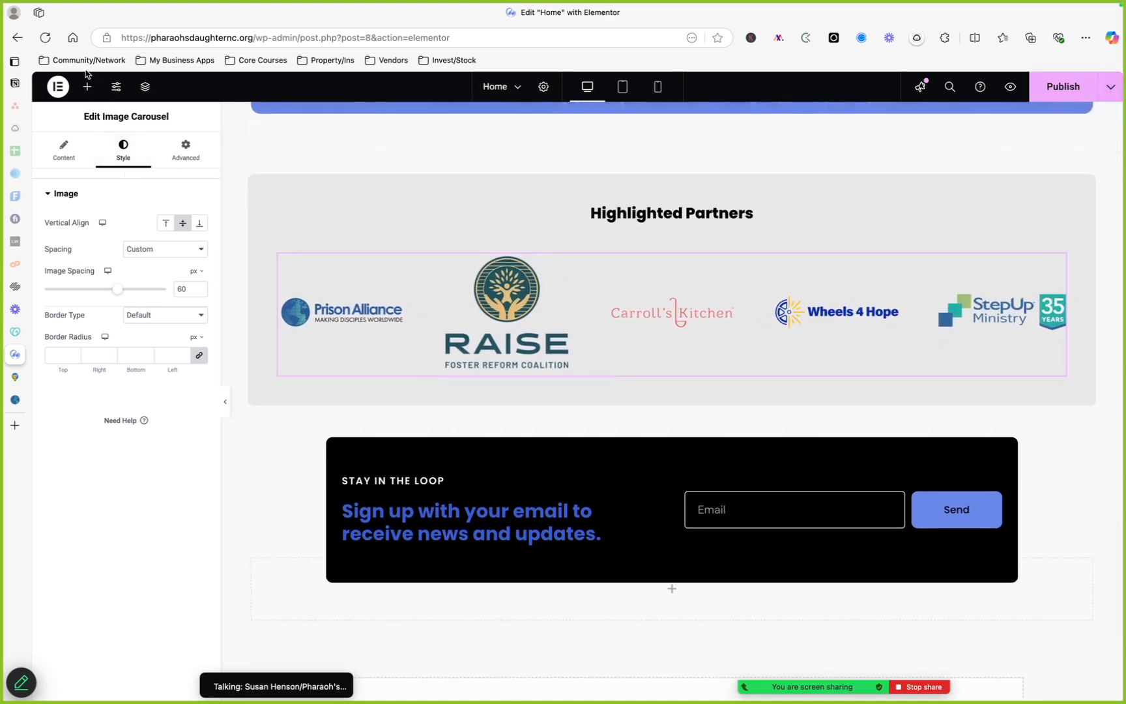
pyautogui.click(50, 42)
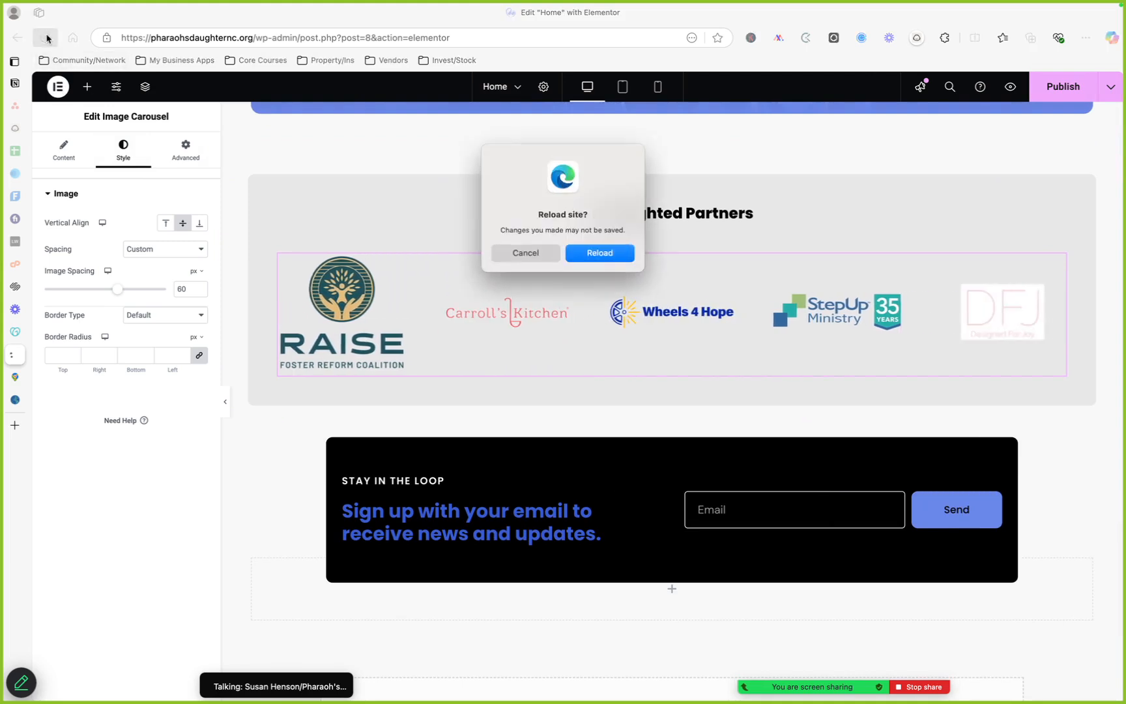
pyautogui.click(611, 253)
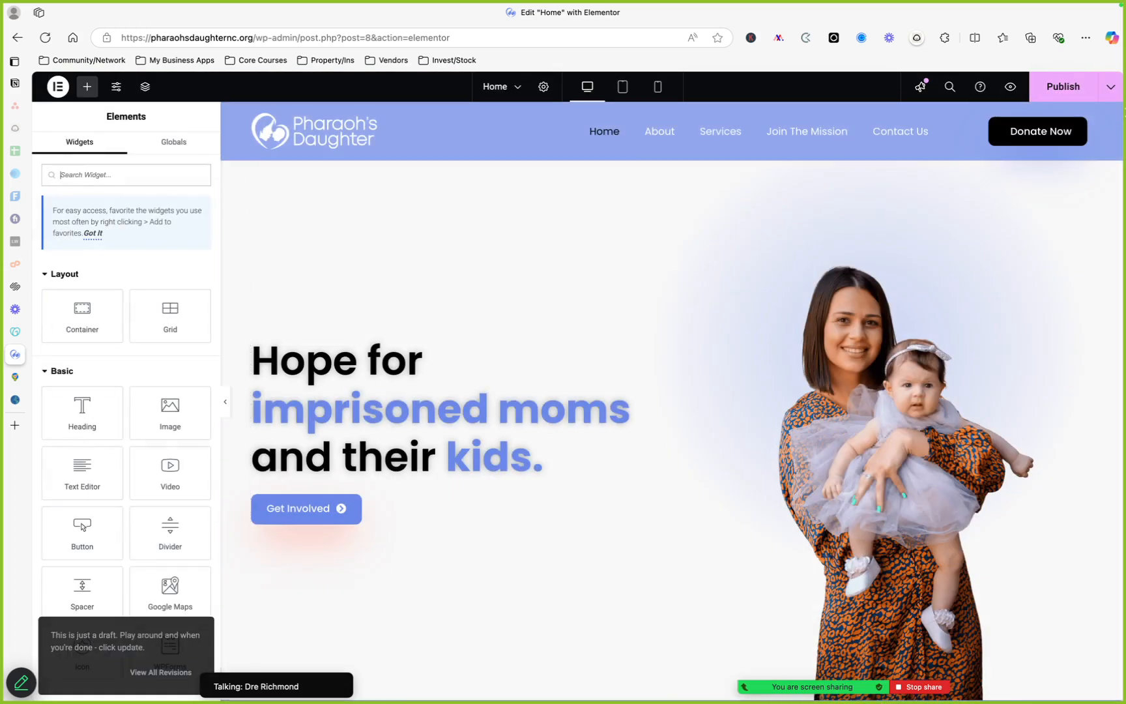
# Open the editor's History panel and examine the page's saved revisions
pyautogui.click(1109, 89)
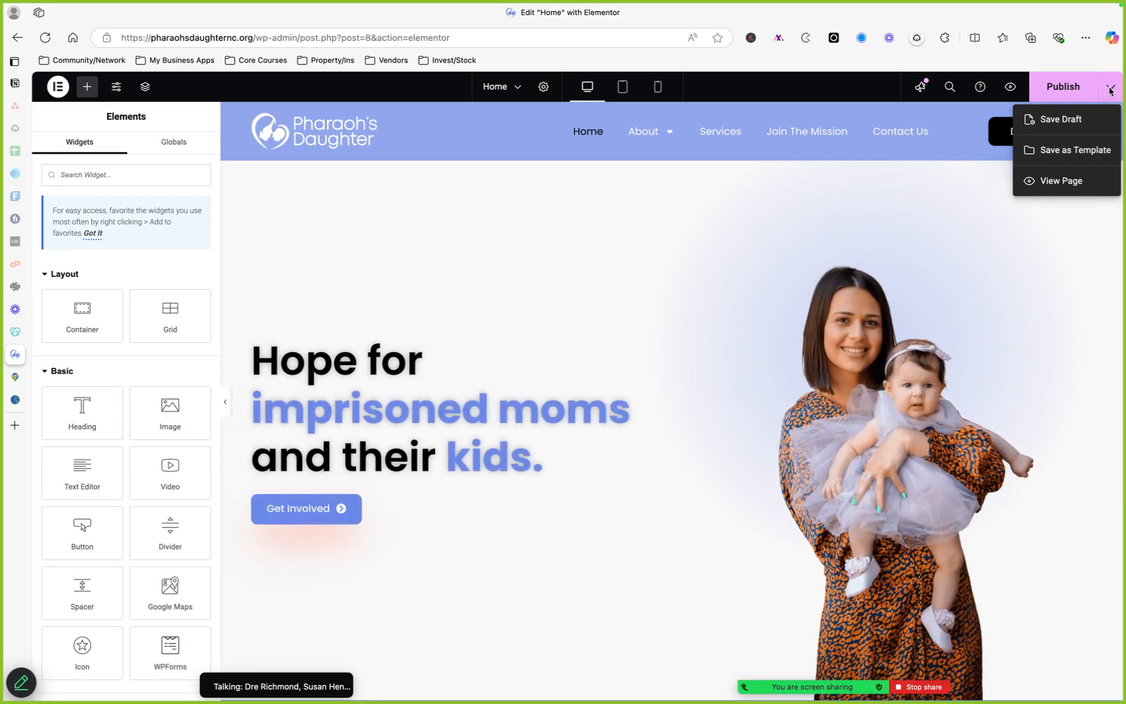
pyautogui.click(1109, 88)
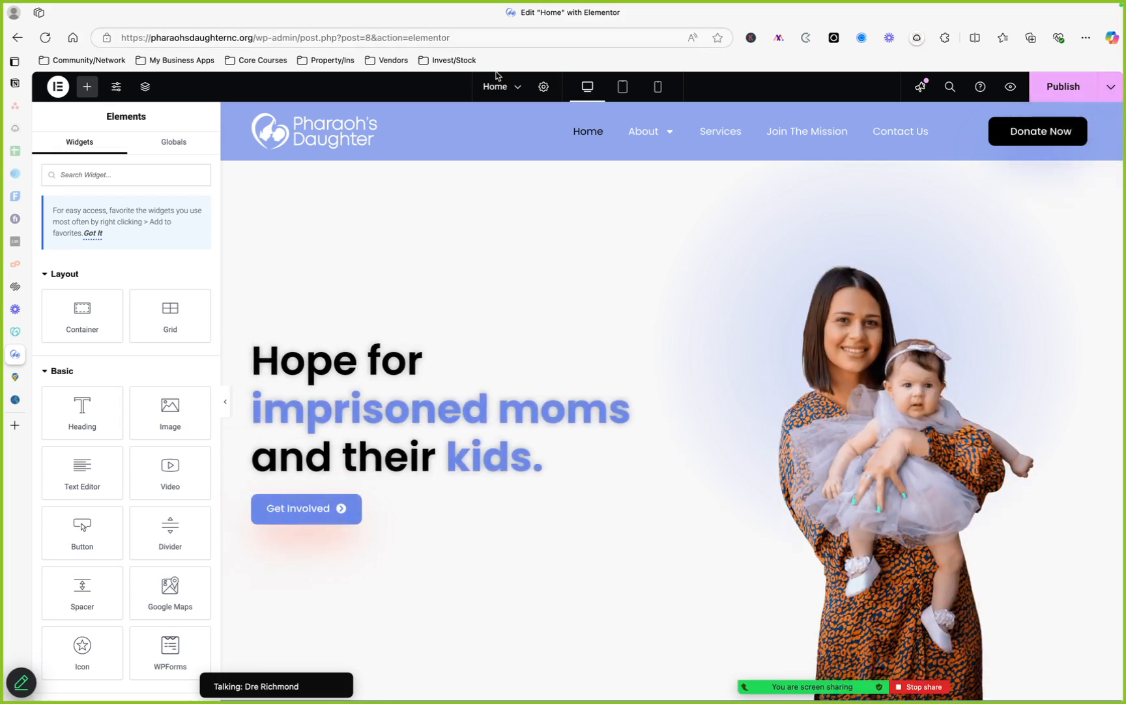
pyautogui.click(544, 87)
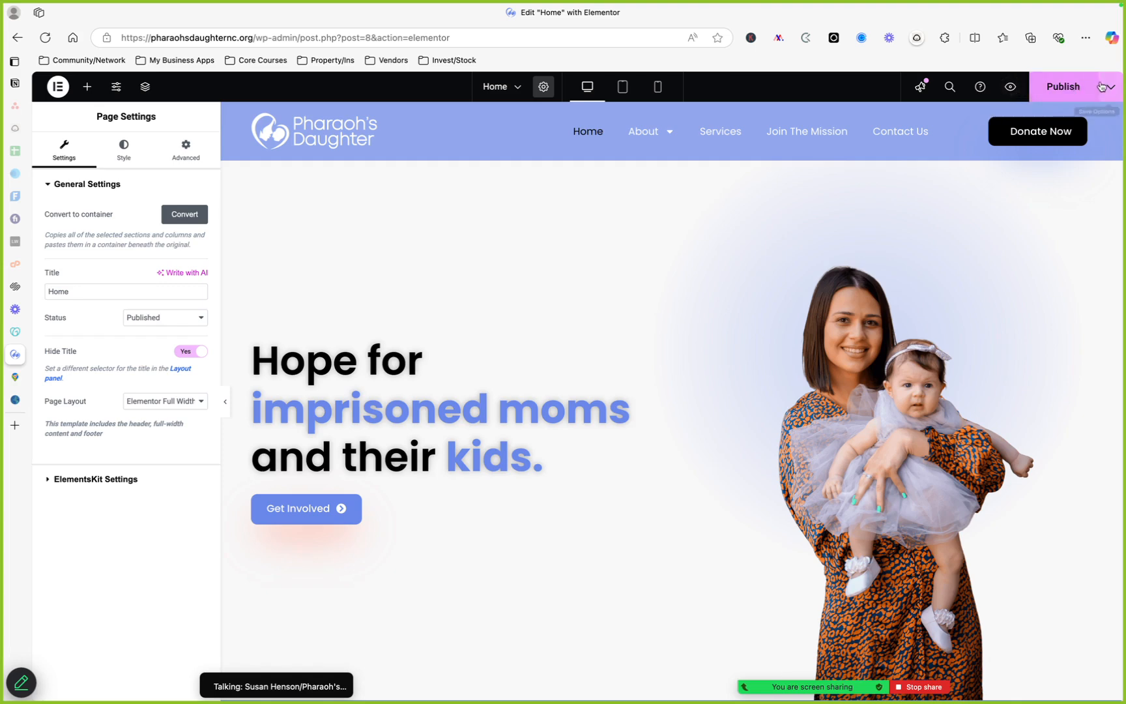
pyautogui.click(59, 87)
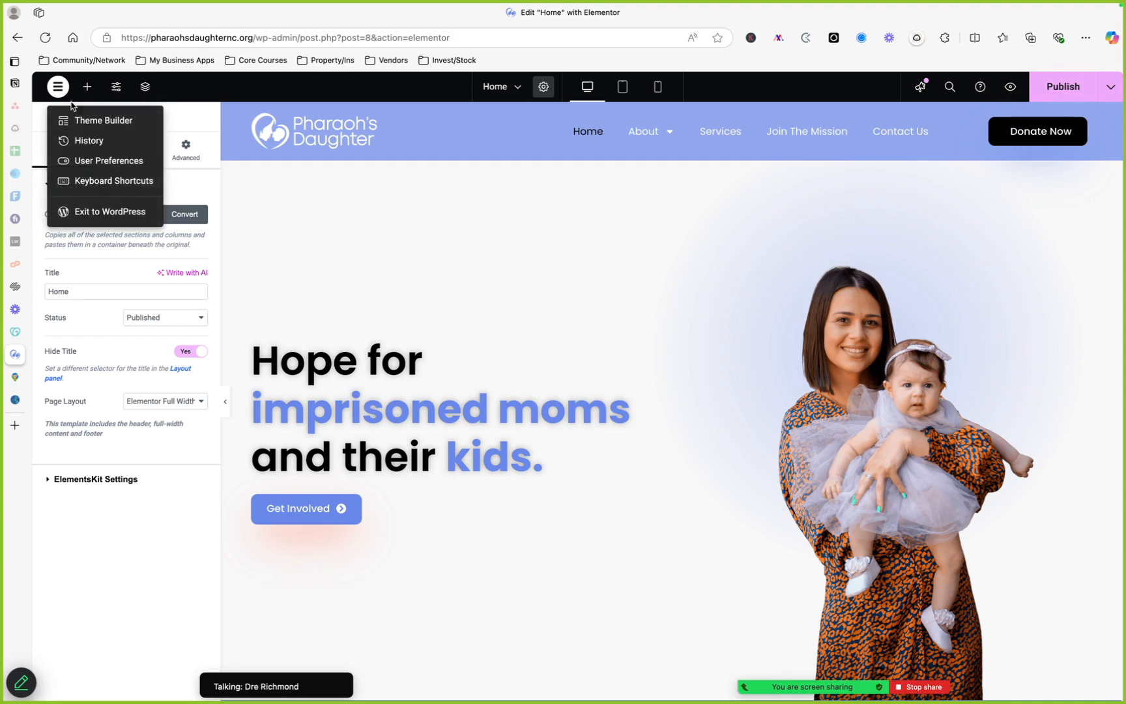
pyautogui.click(172, 87)
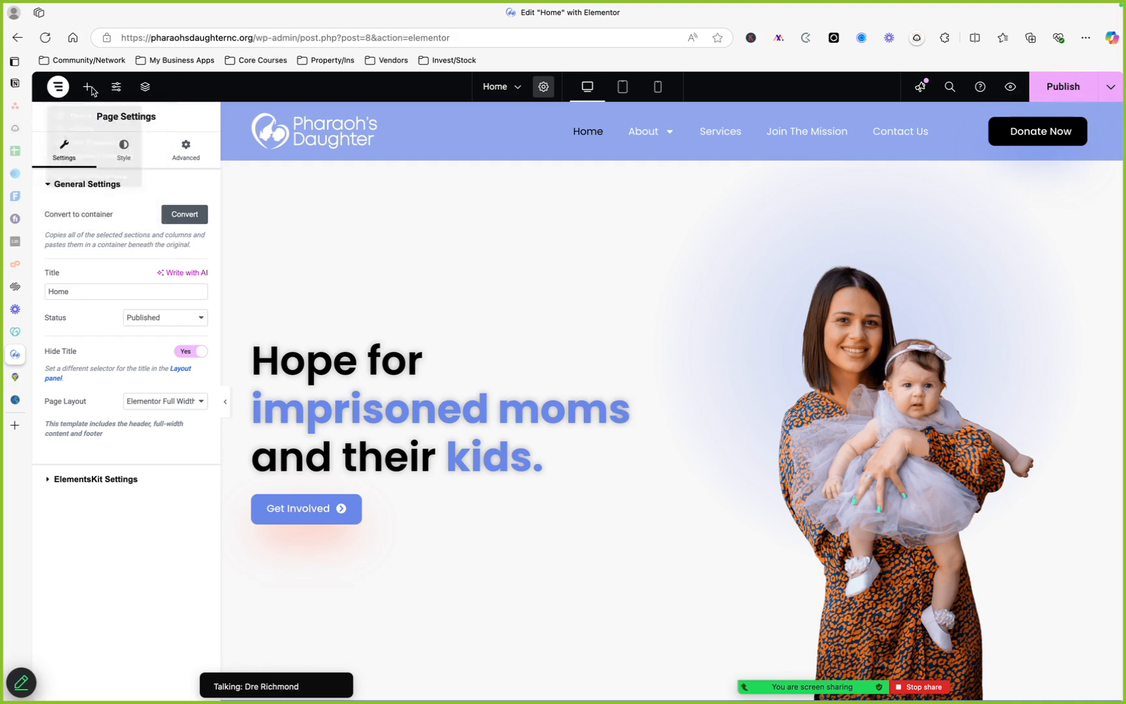
pyautogui.click(58, 91)
pyautogui.click(111, 143)
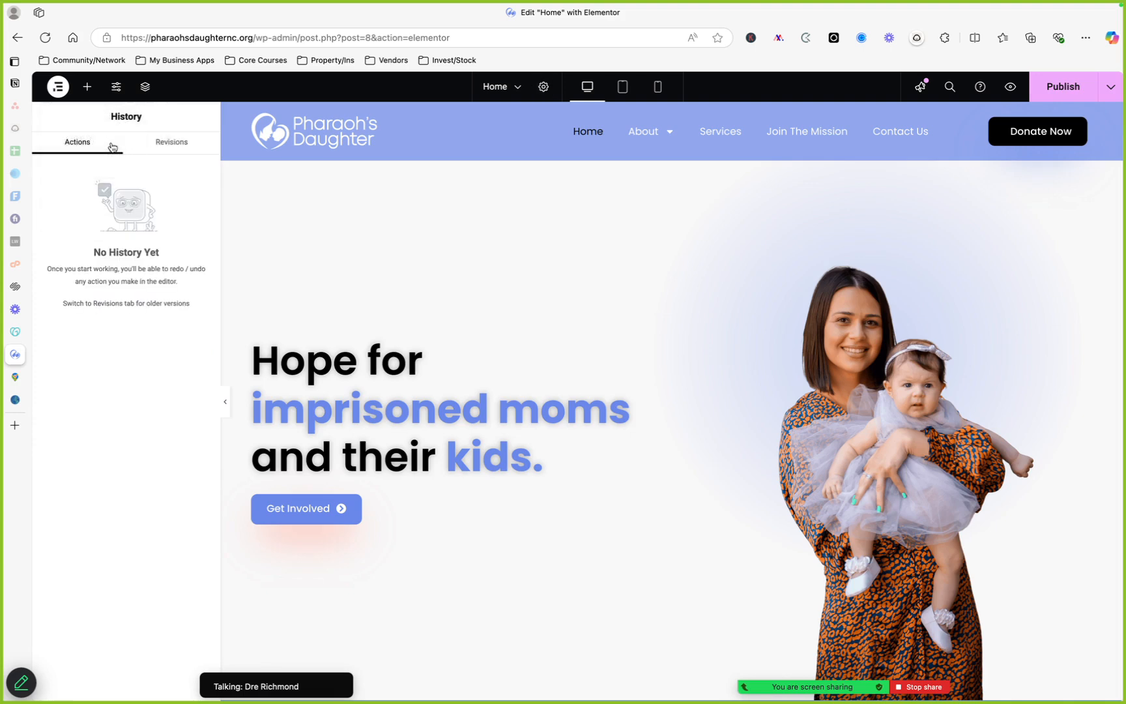
pyautogui.click(147, 143)
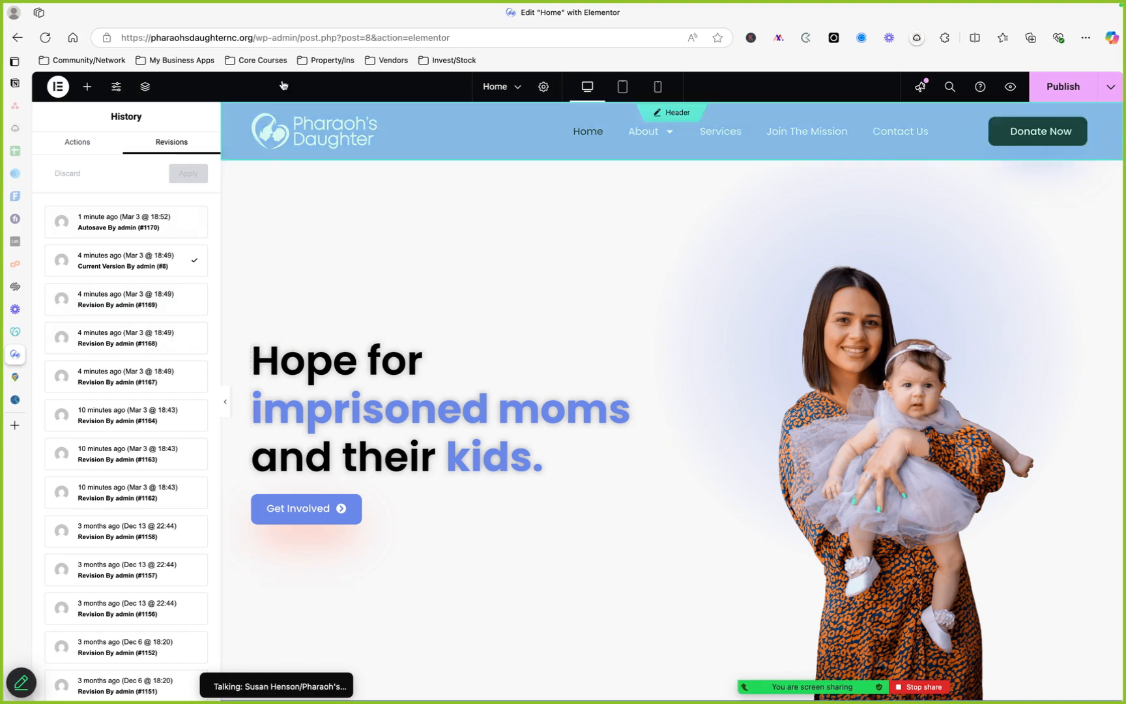
pyautogui.click(63, 90)
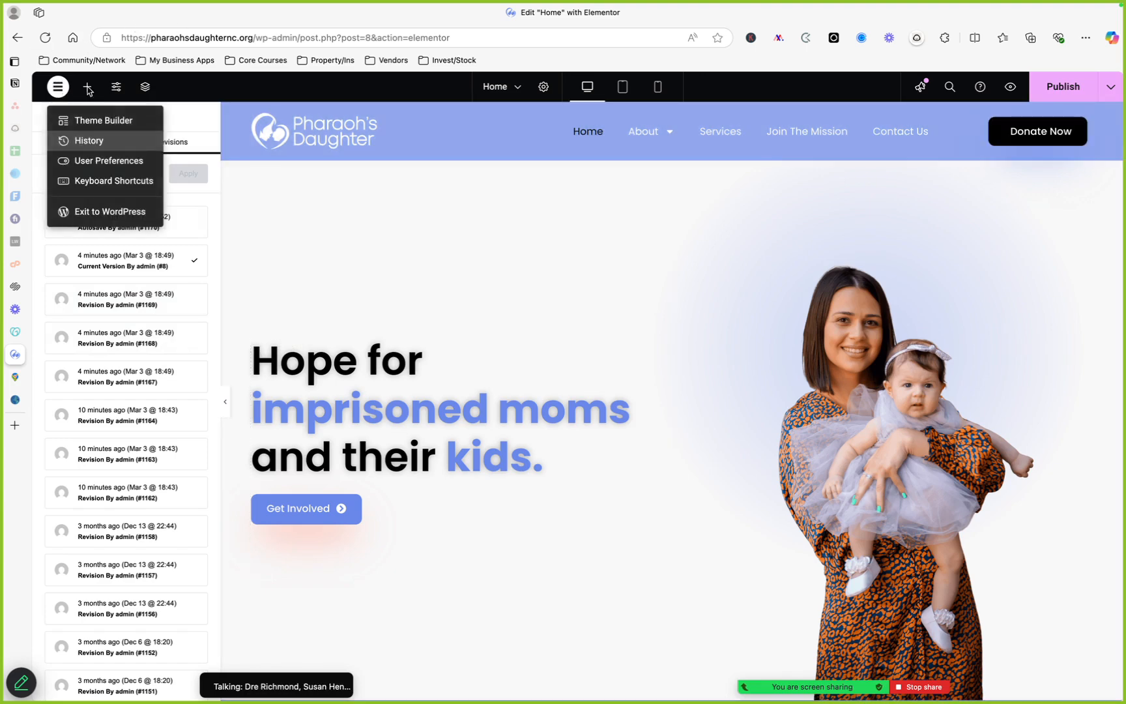
pyautogui.click(206, 80)
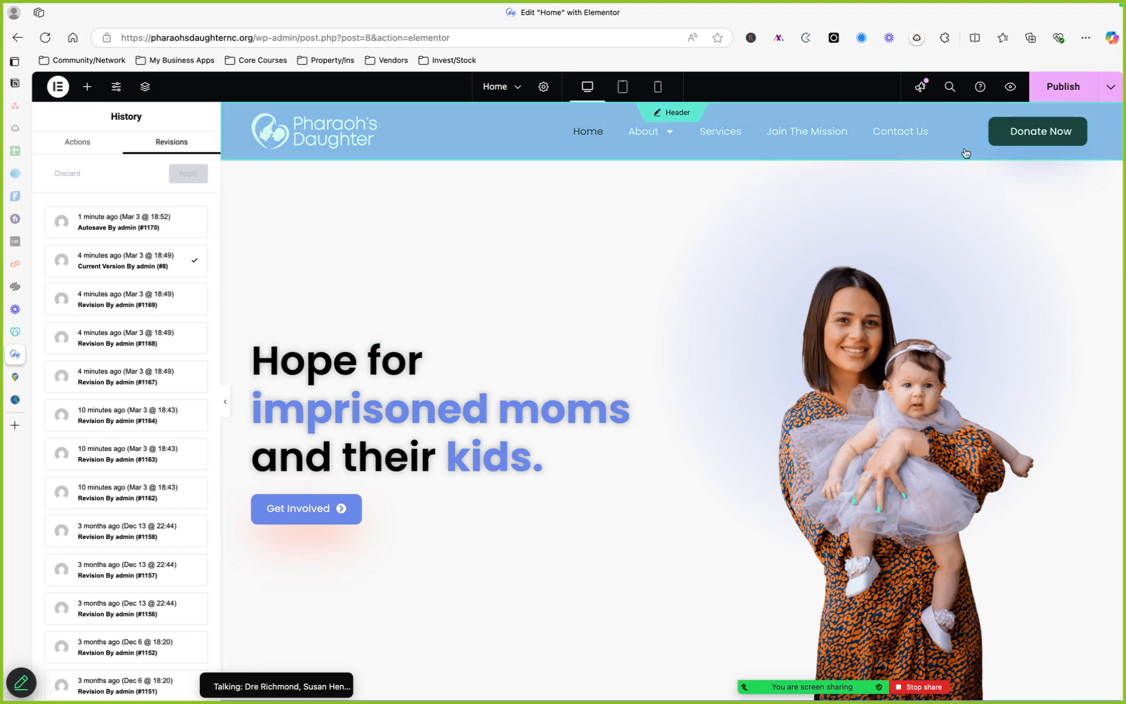
# Leave the editor and go to the WordPress admin dashboard by trimming the address to wp-admin
pyautogui.click(42, 39)
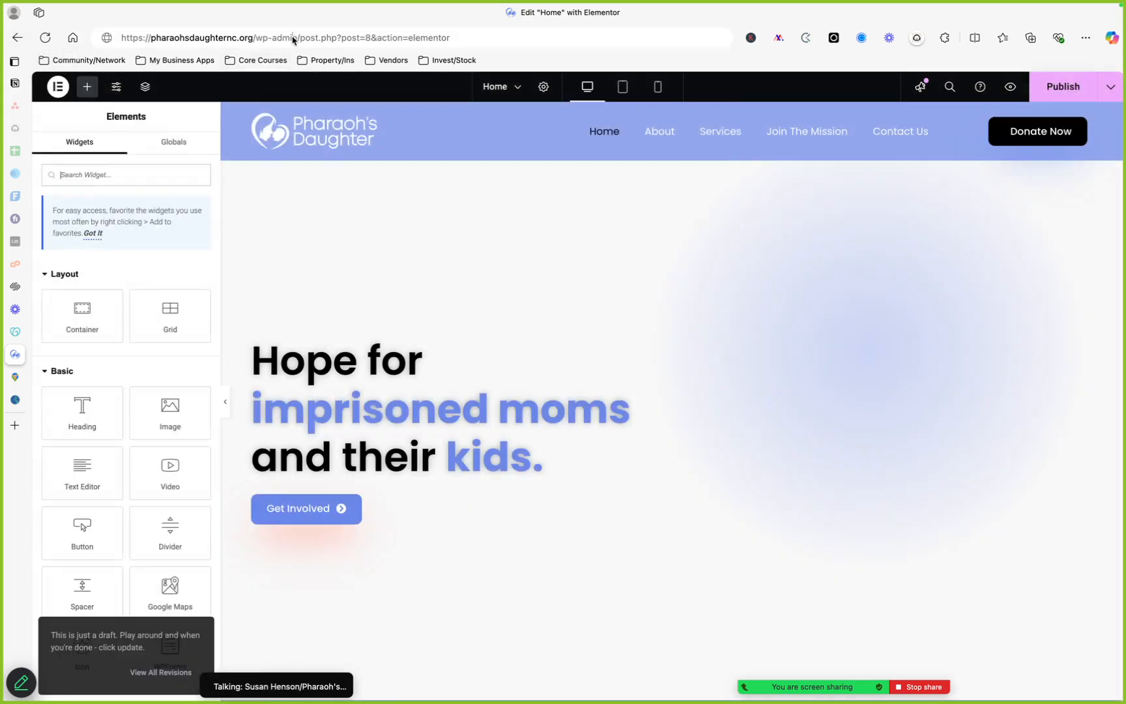
pyautogui.click(301, 39)
pyautogui.click(300, 40)
pyautogui.moveTo(300, 38); pyautogui.dragTo(527, 38)
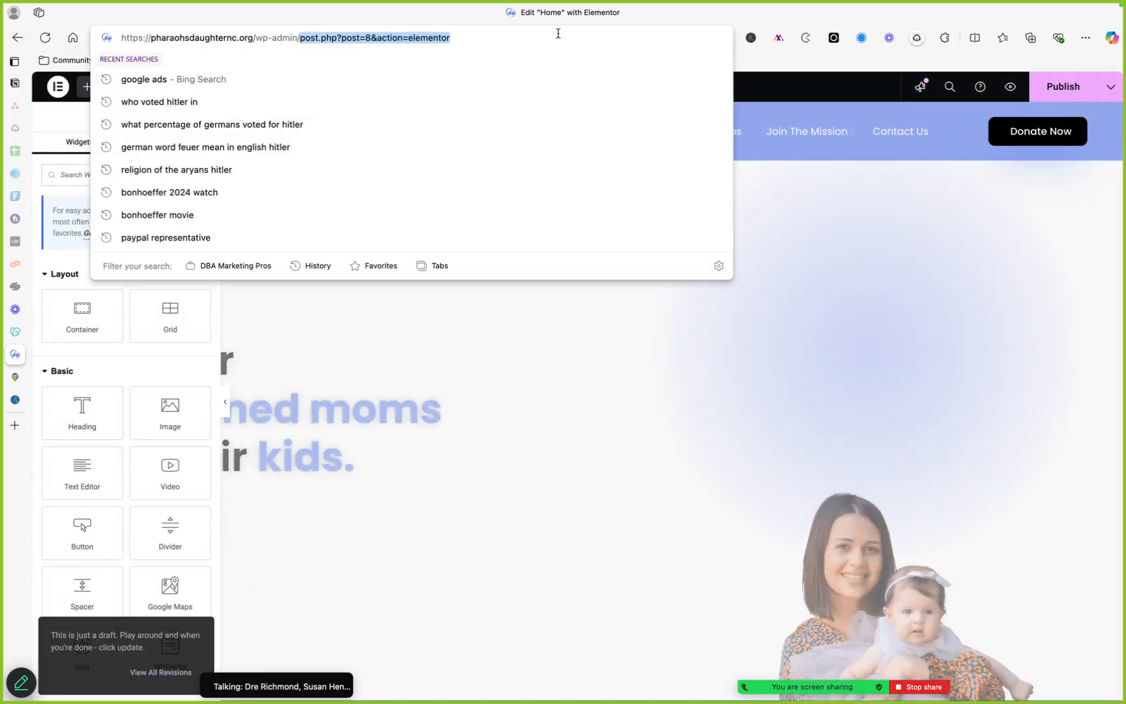
pyautogui.press('BackSpace')
pyautogui.press('Return')
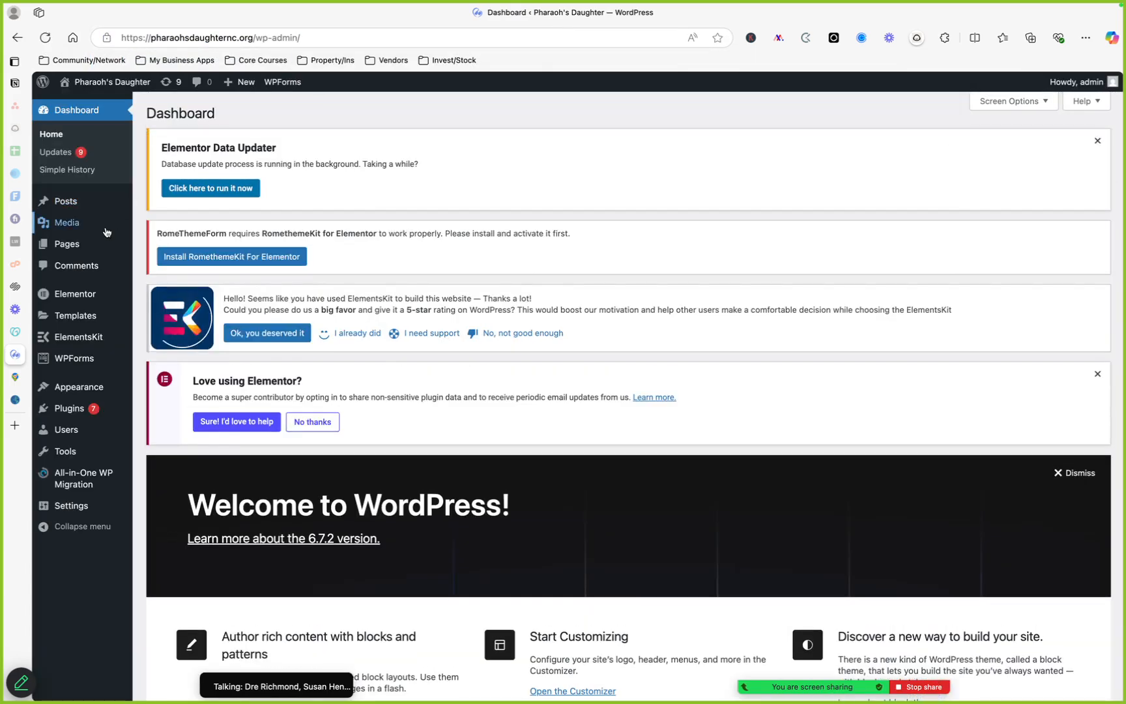
# Open the Media Library and start adding a new media file, cancelling the file selection
pyautogui.moveTo(106, 232)
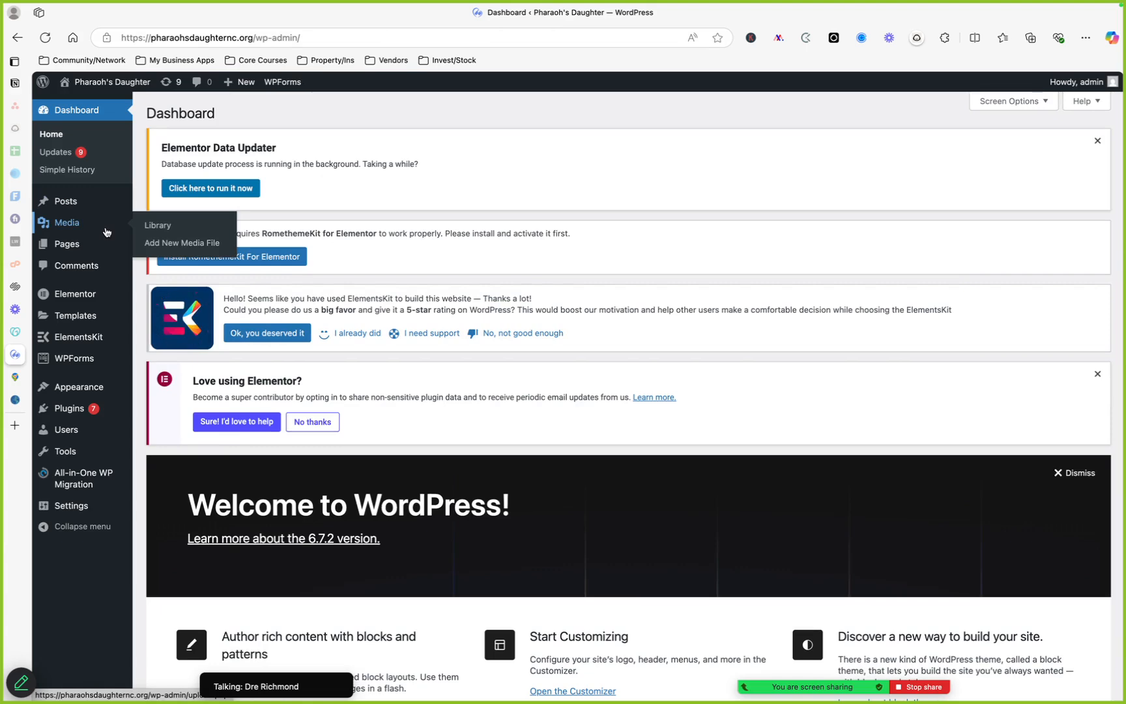
pyautogui.click(106, 232)
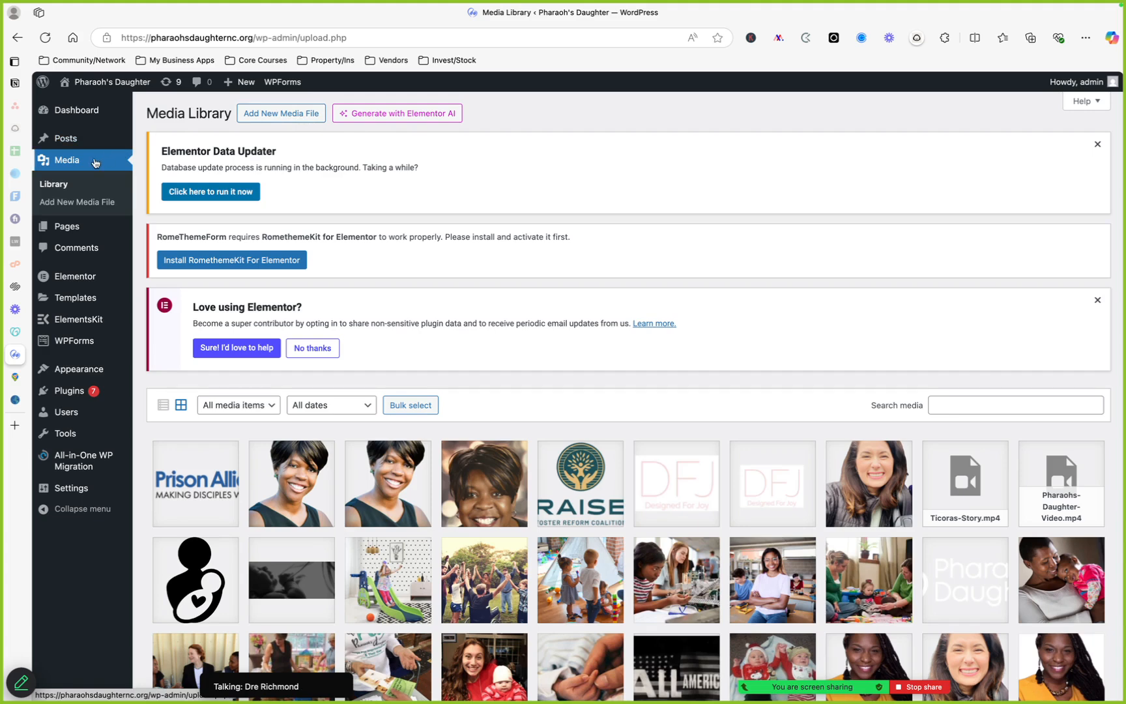
pyautogui.click(297, 117)
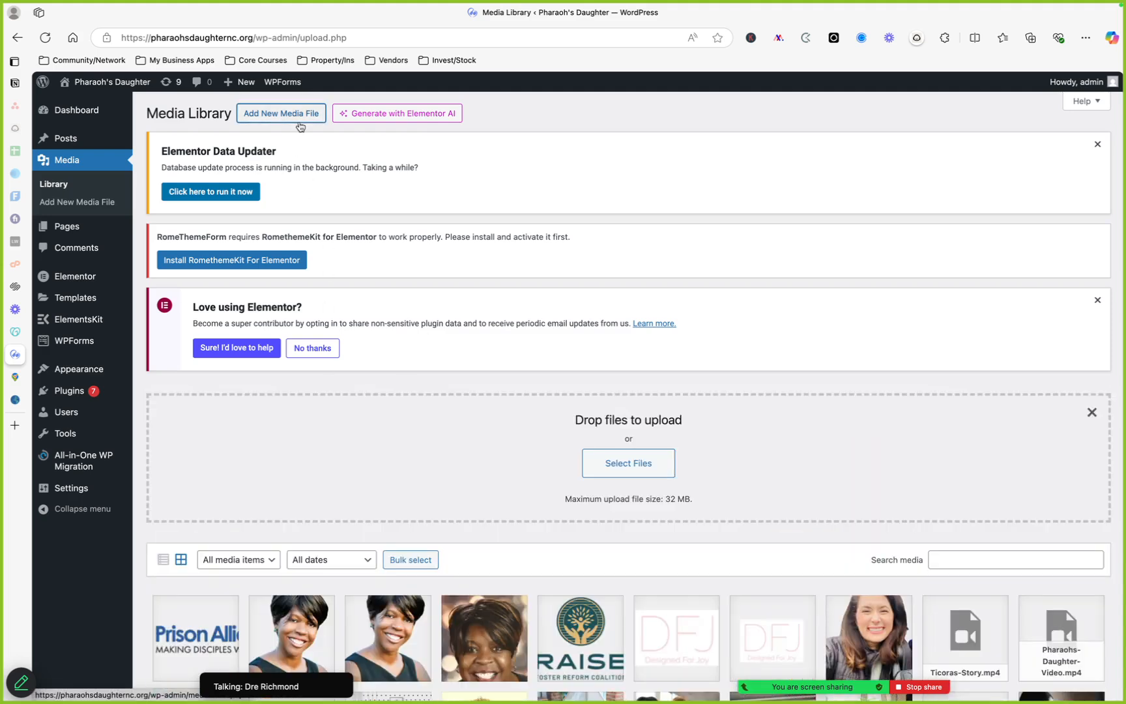
pyautogui.click(639, 467)
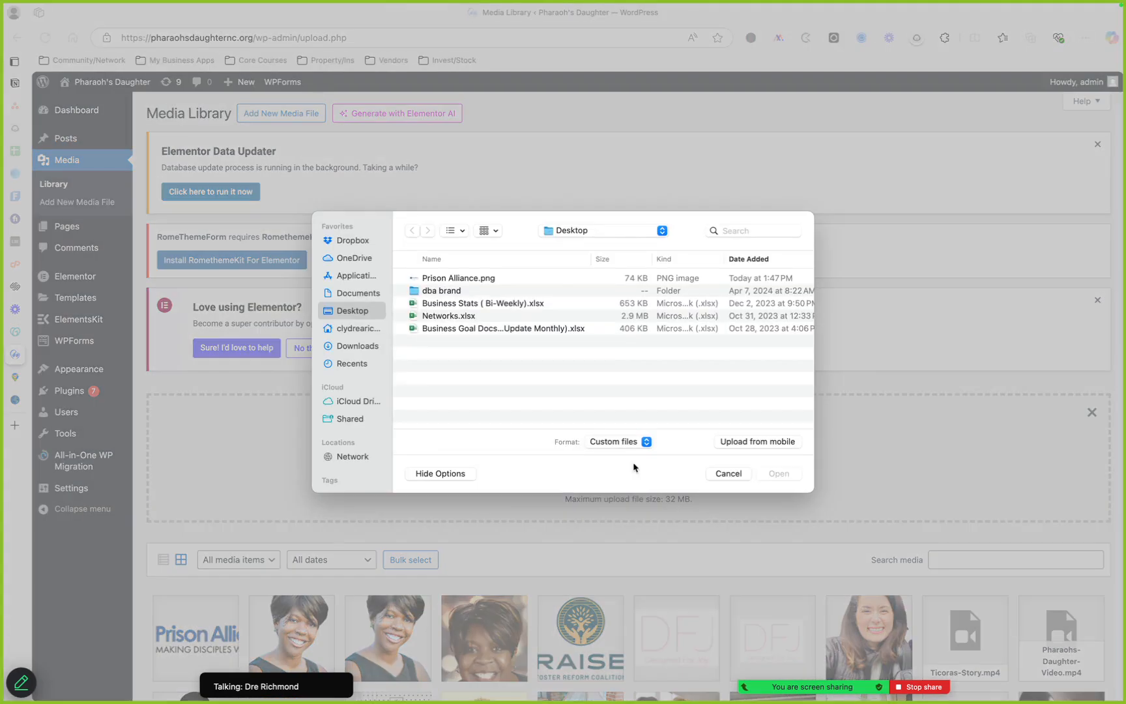
pyautogui.click(719, 476)
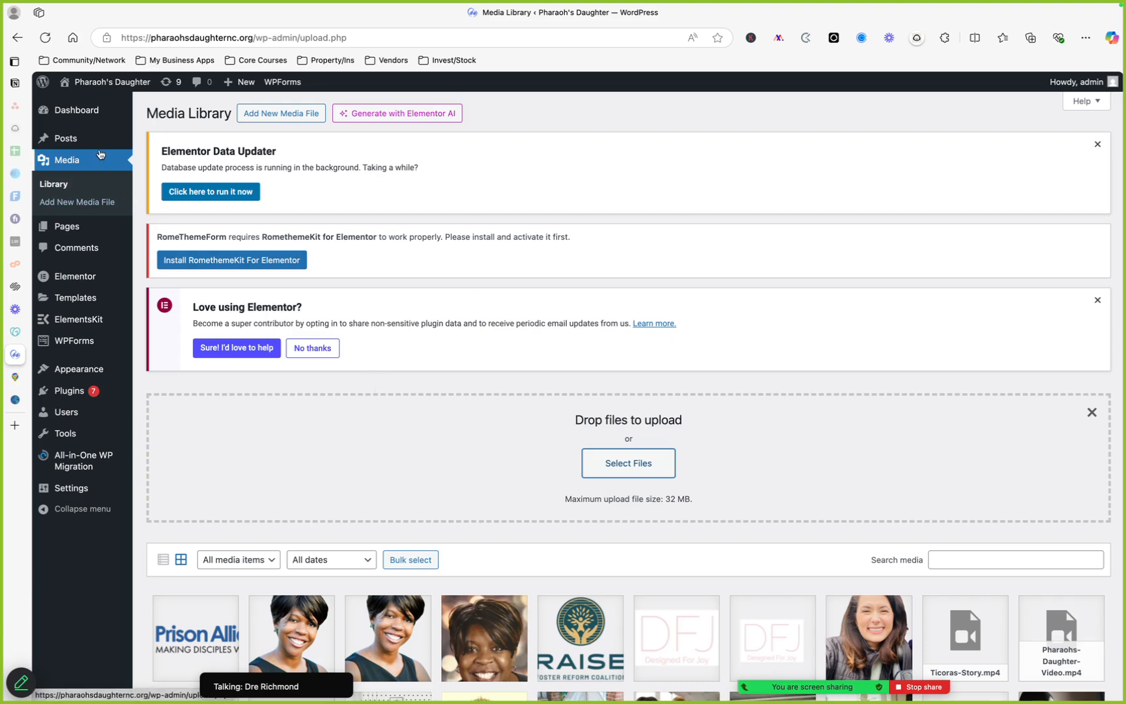
# Visit the site's home page, scroll through it, and open it in Elementor for editing
pyautogui.moveTo(100, 148)
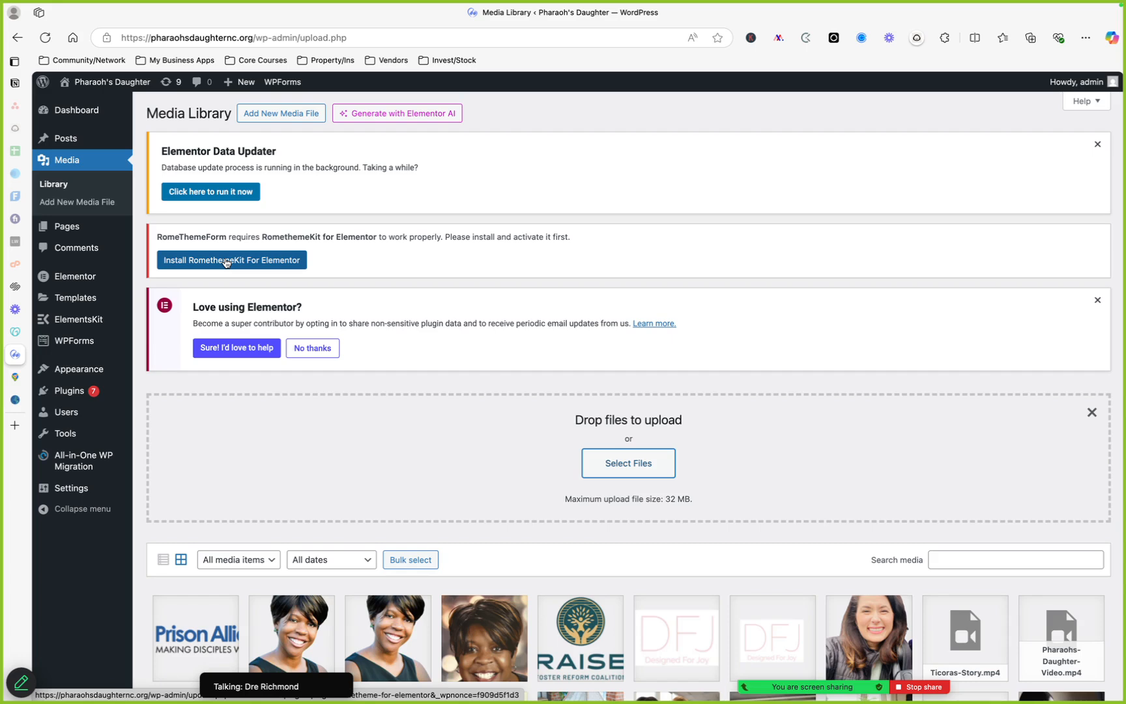
pyautogui.click(98, 88)
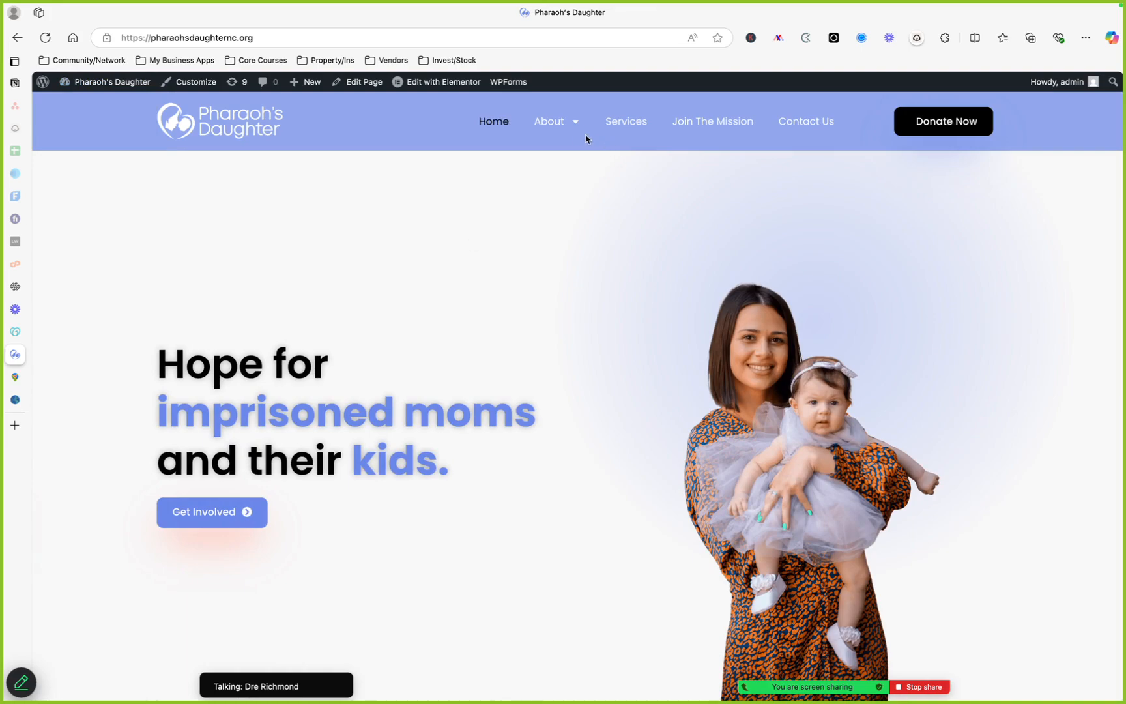
pyautogui.scroll(-5, 575, 332)
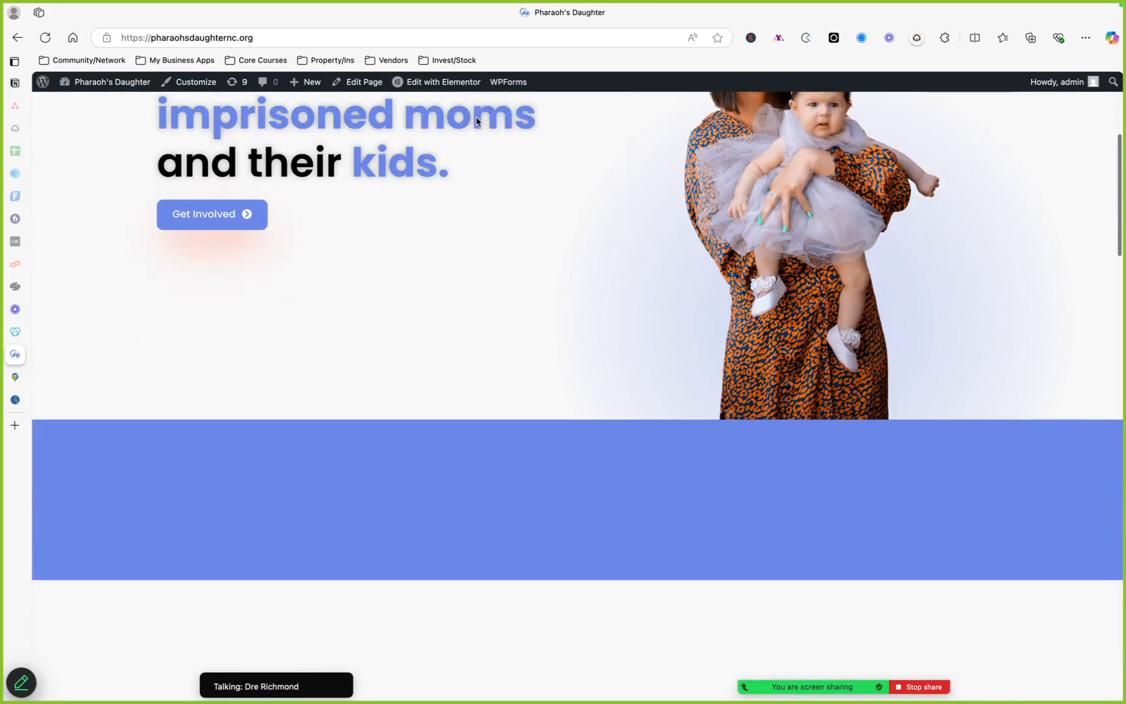
pyautogui.moveTo(448, 92)
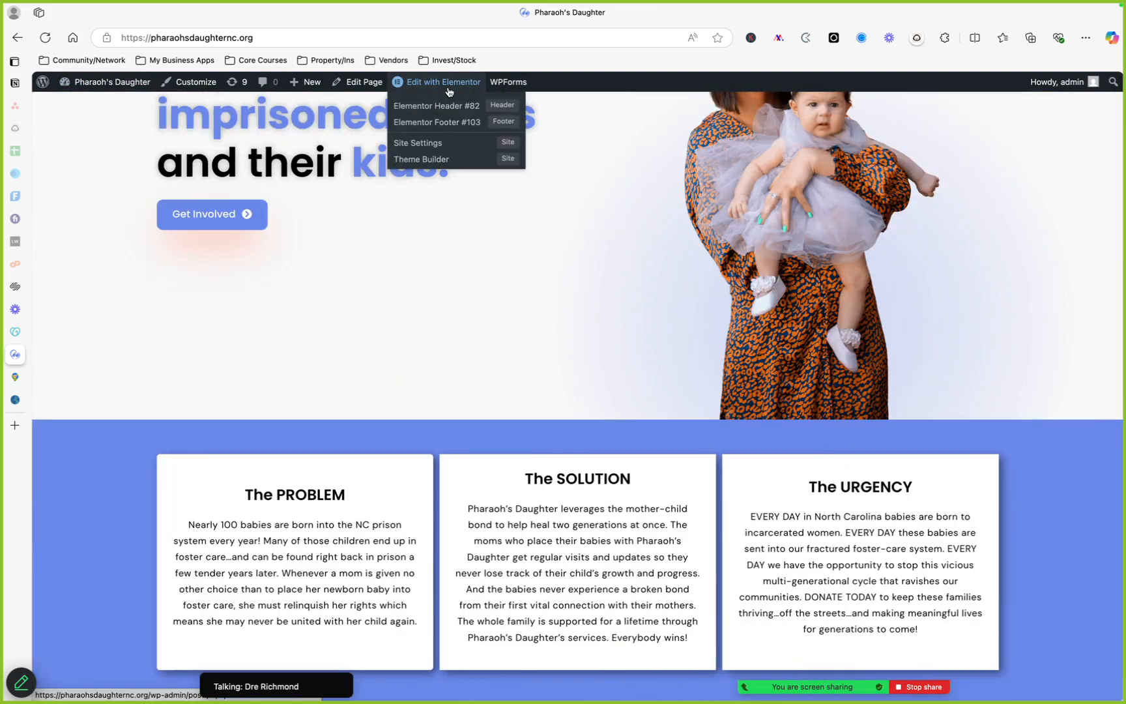
pyautogui.scroll(5, 727, 164)
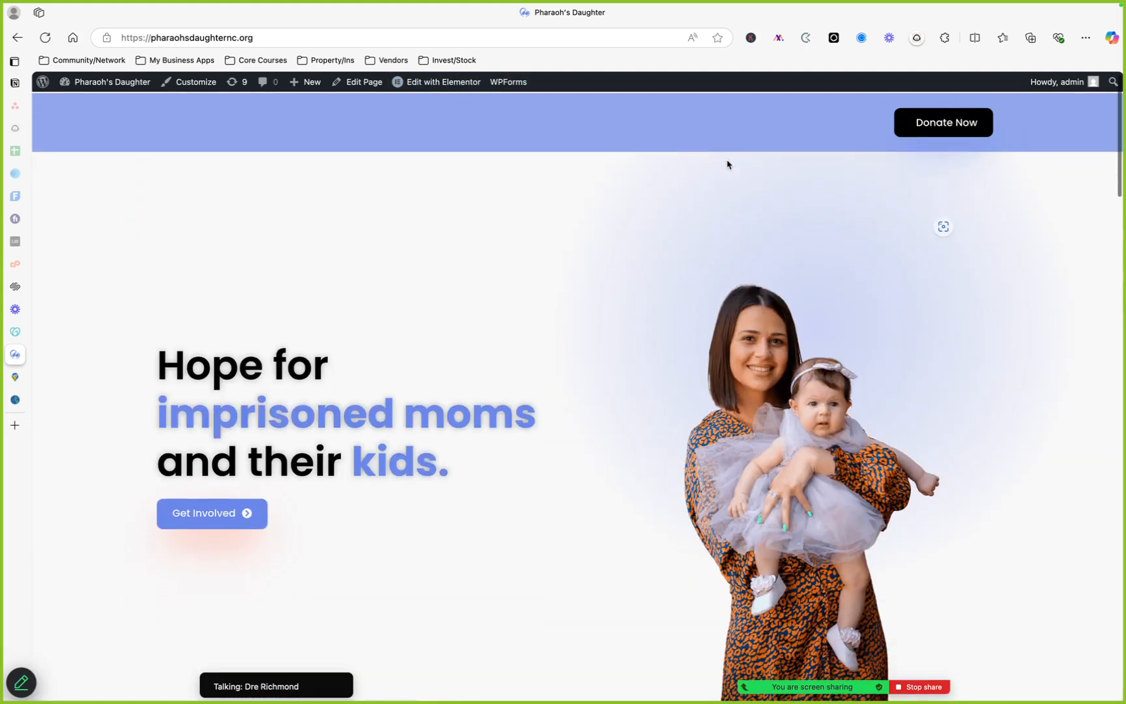
pyautogui.moveTo(571, 128)
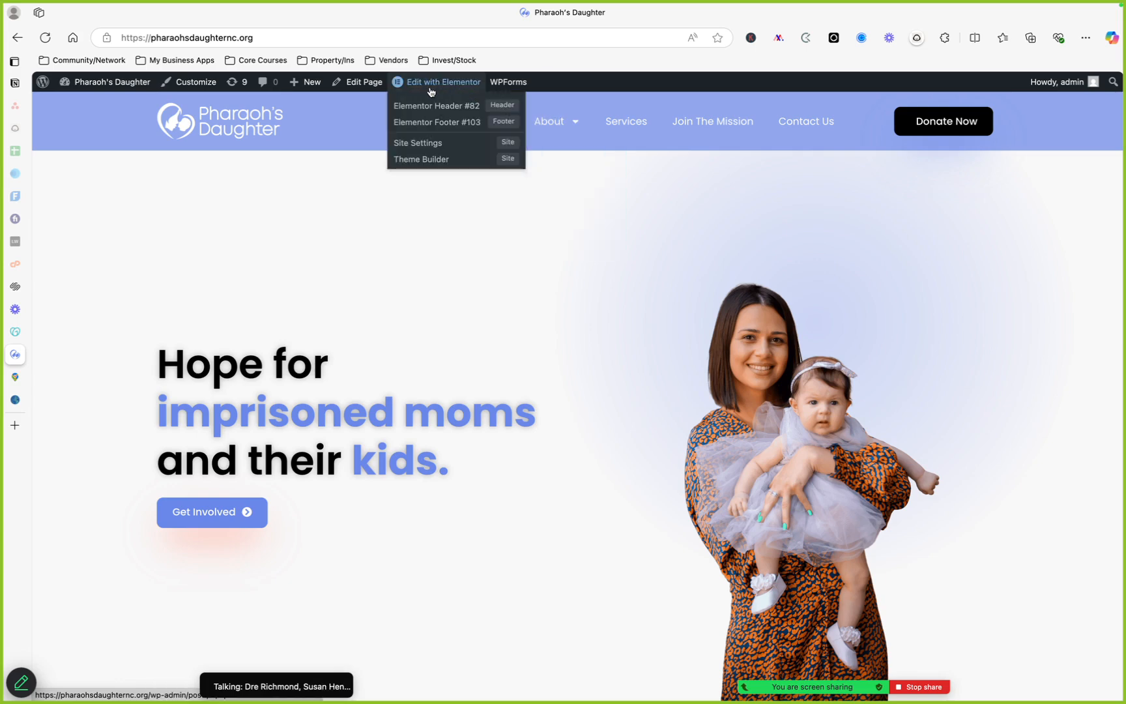
pyautogui.moveTo(46, 83)
pyautogui.moveTo(124, 90)
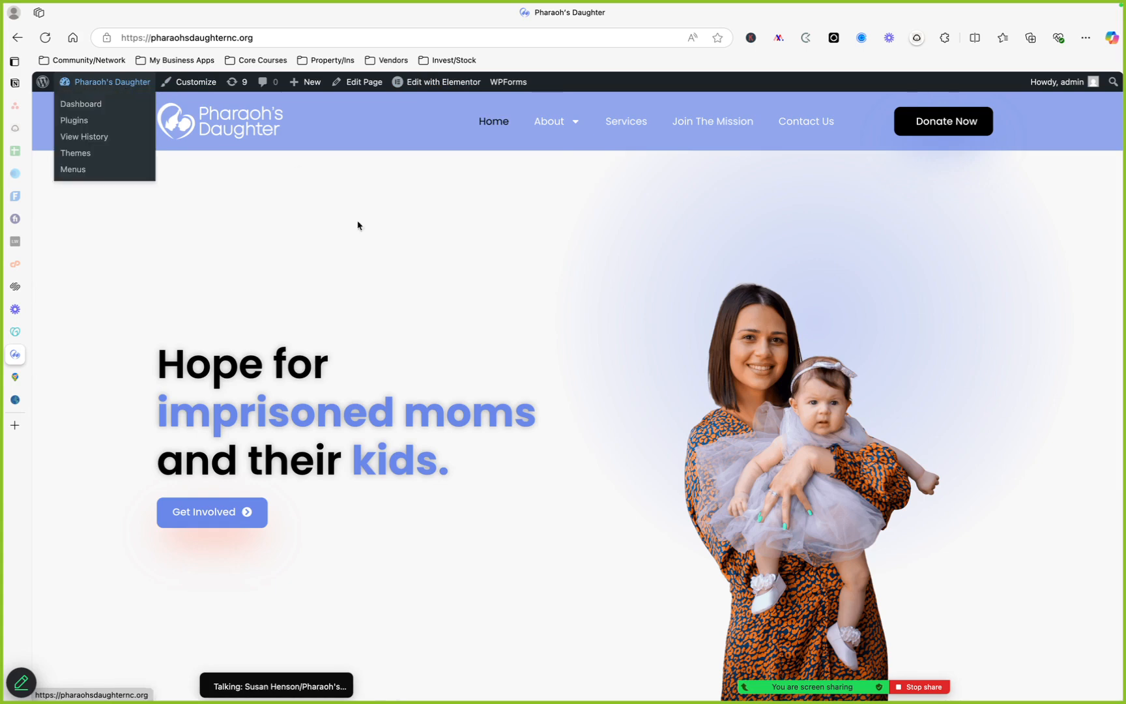
pyautogui.scroll(-3, 417, 340)
pyautogui.scroll(-10, 418, 342)
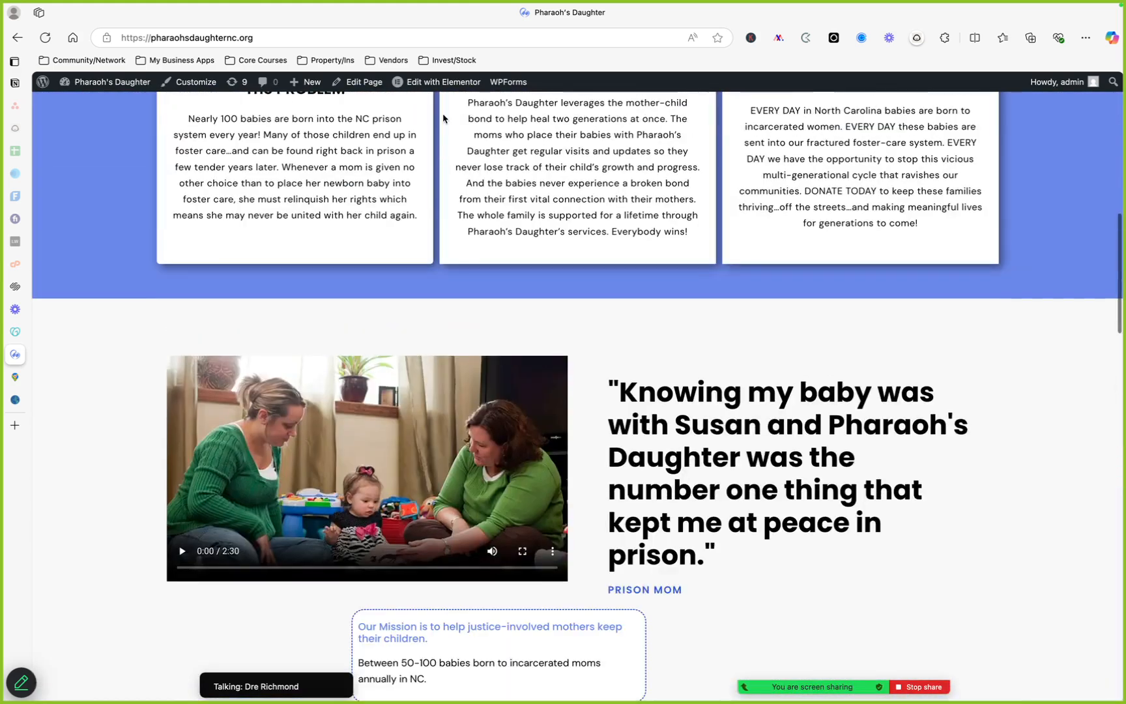
pyautogui.click(441, 81)
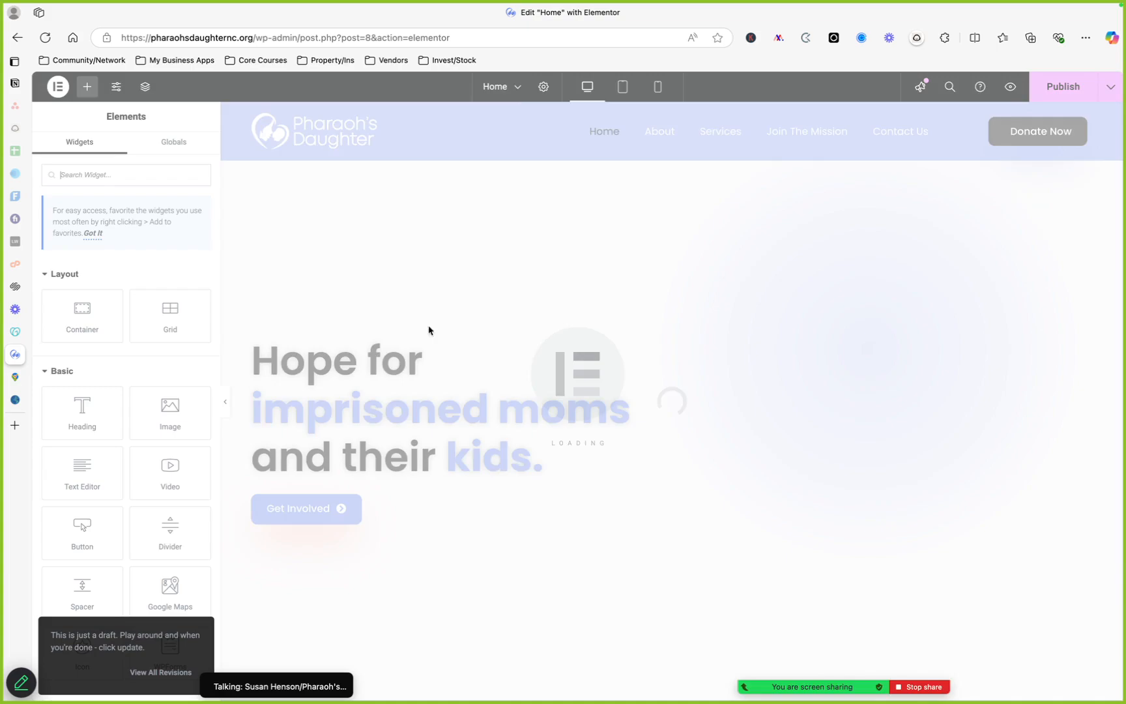
# Open the home page video widget's file chooser and review its media library and insert-from-URL options without changing anything
pyautogui.scroll(-10, 424, 371)
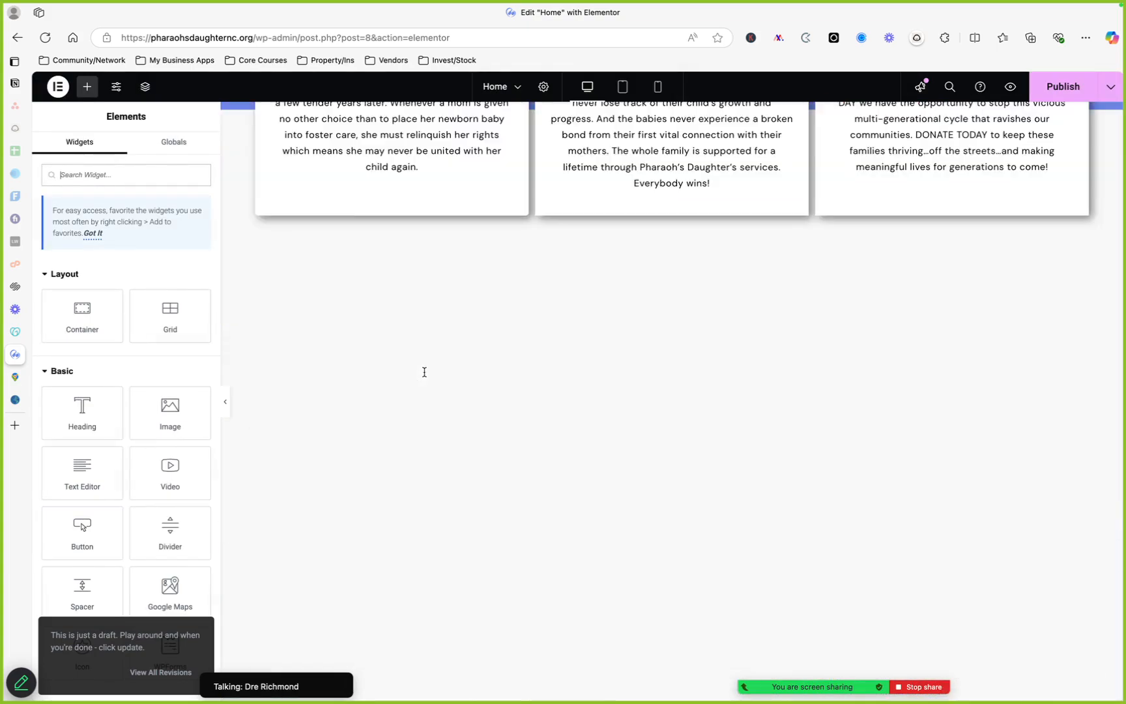
pyautogui.scroll(10, 583, 258)
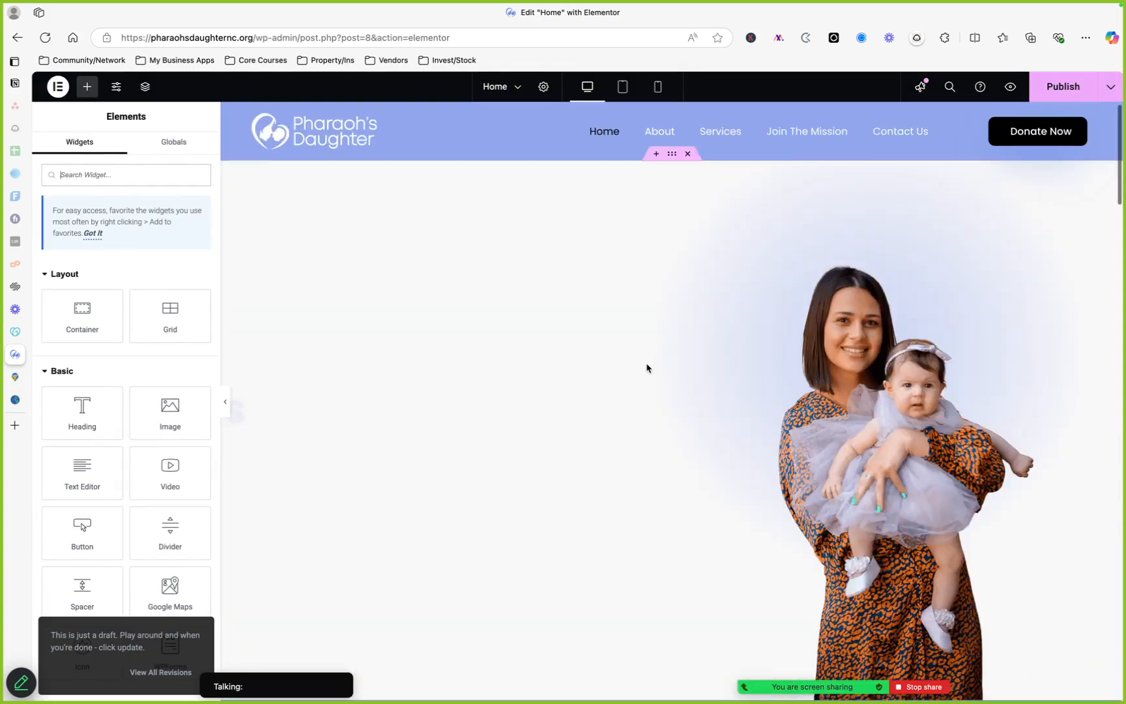
pyautogui.scroll(-9, 645, 369)
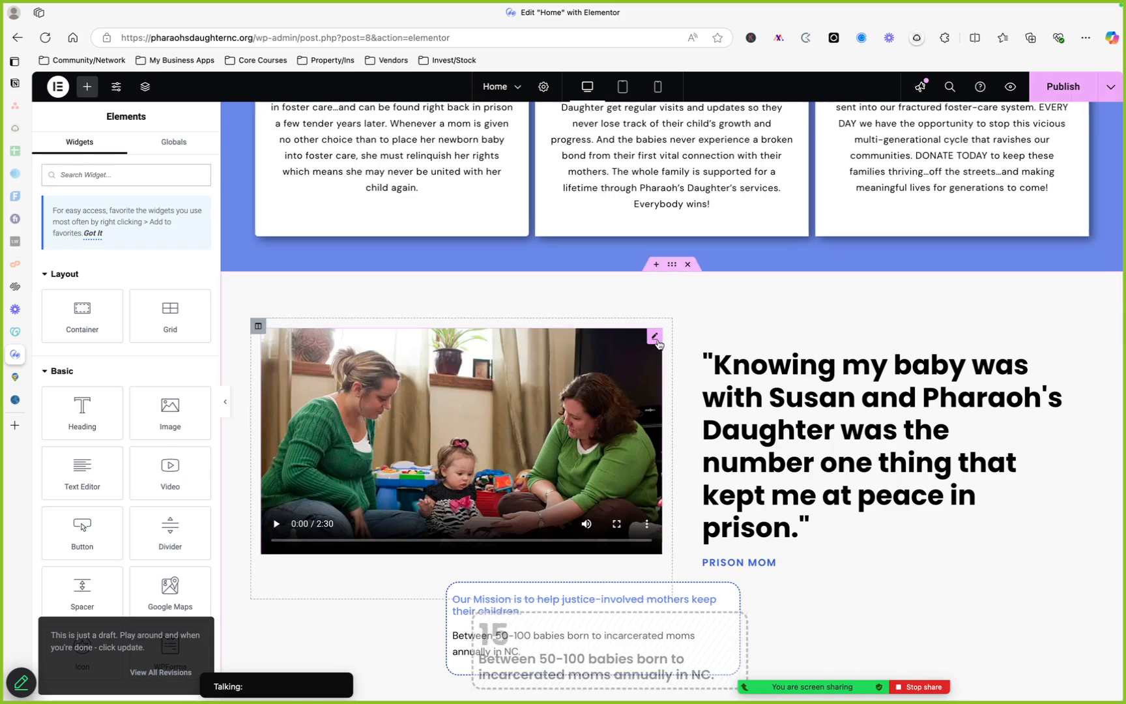
pyautogui.click(656, 337)
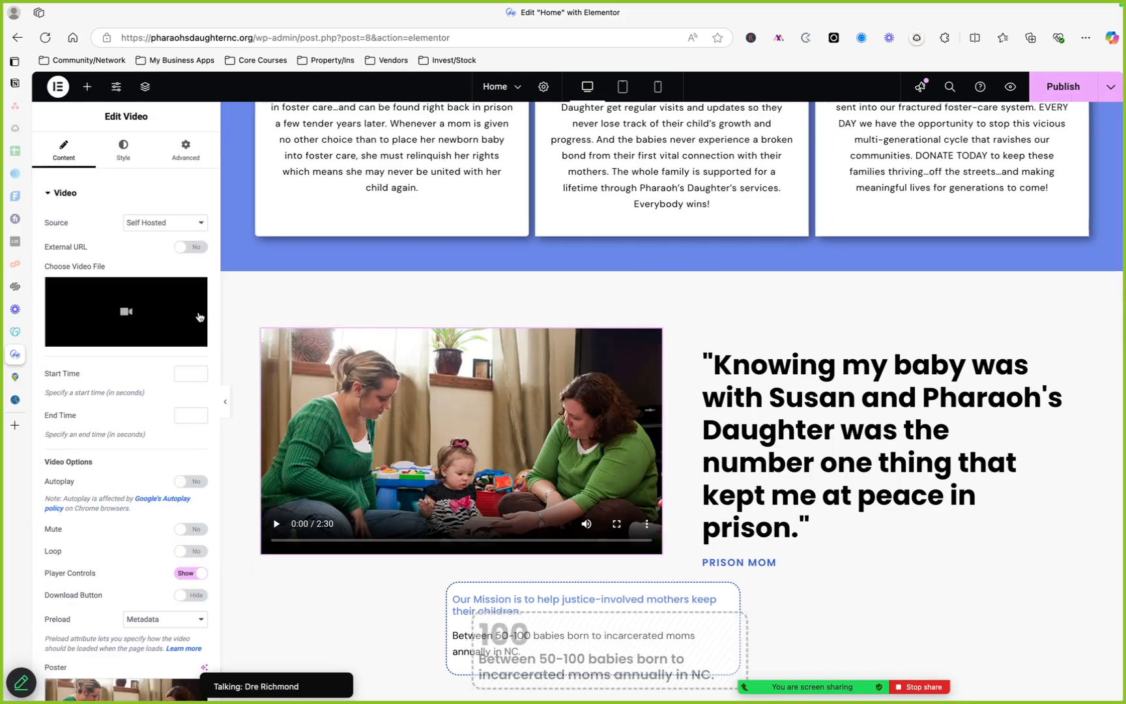
pyautogui.click(162, 316)
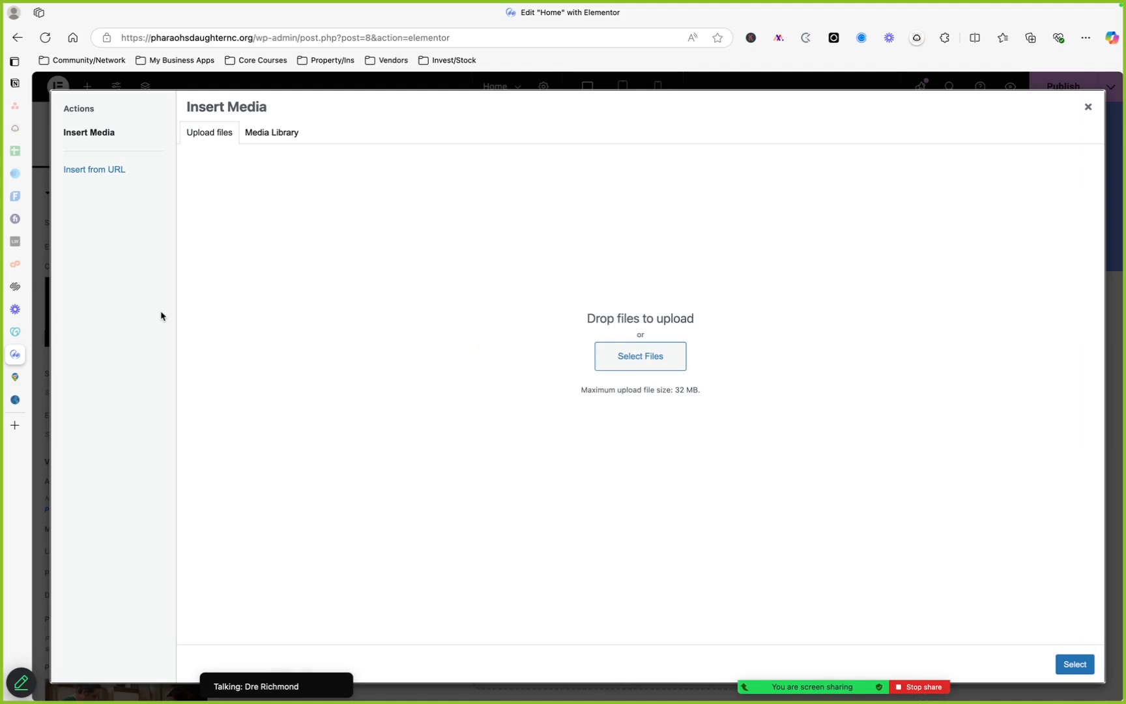
pyautogui.click(271, 133)
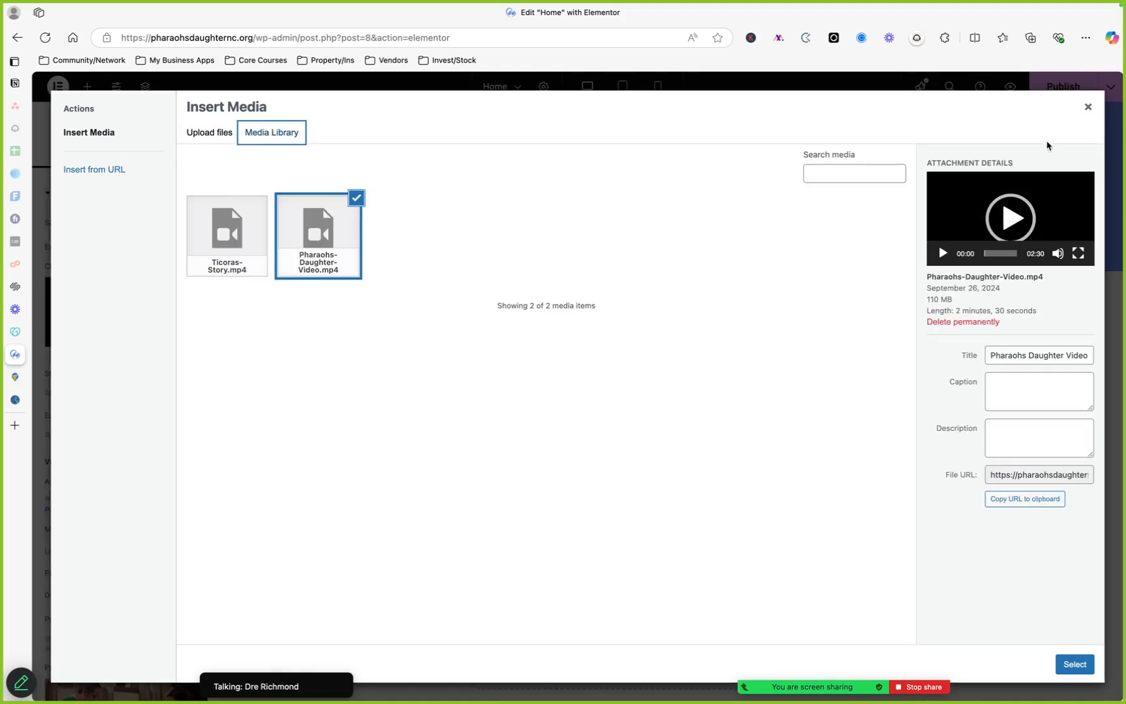
pyautogui.click(1086, 116)
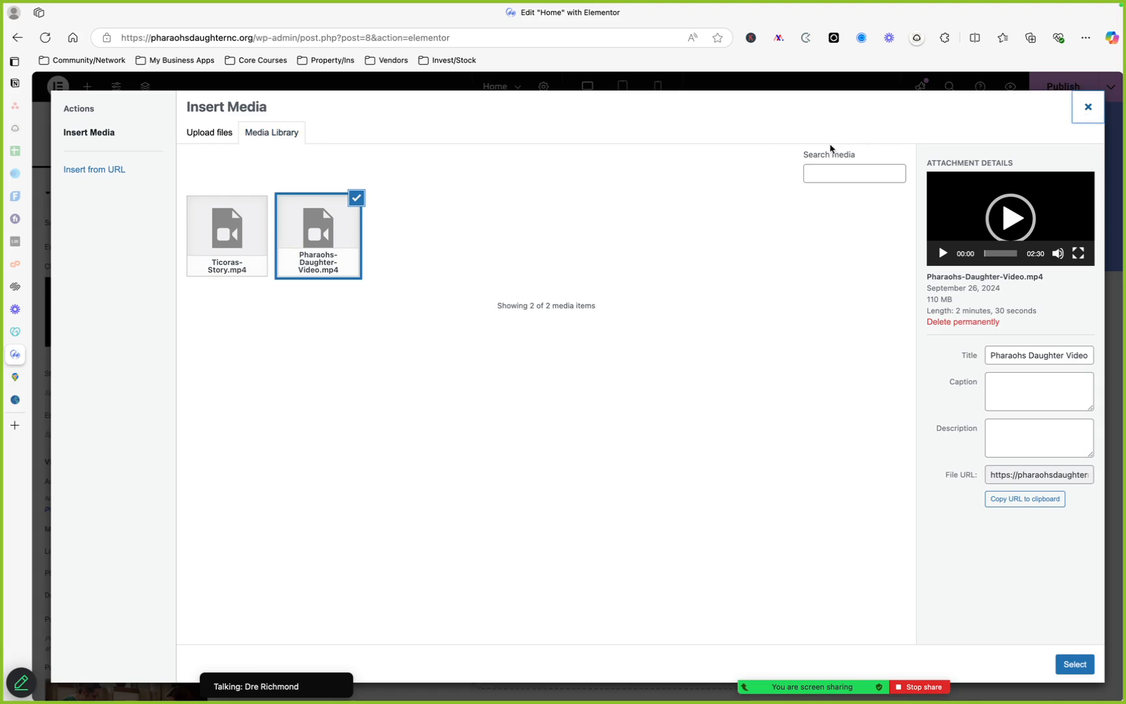
pyautogui.click(124, 170)
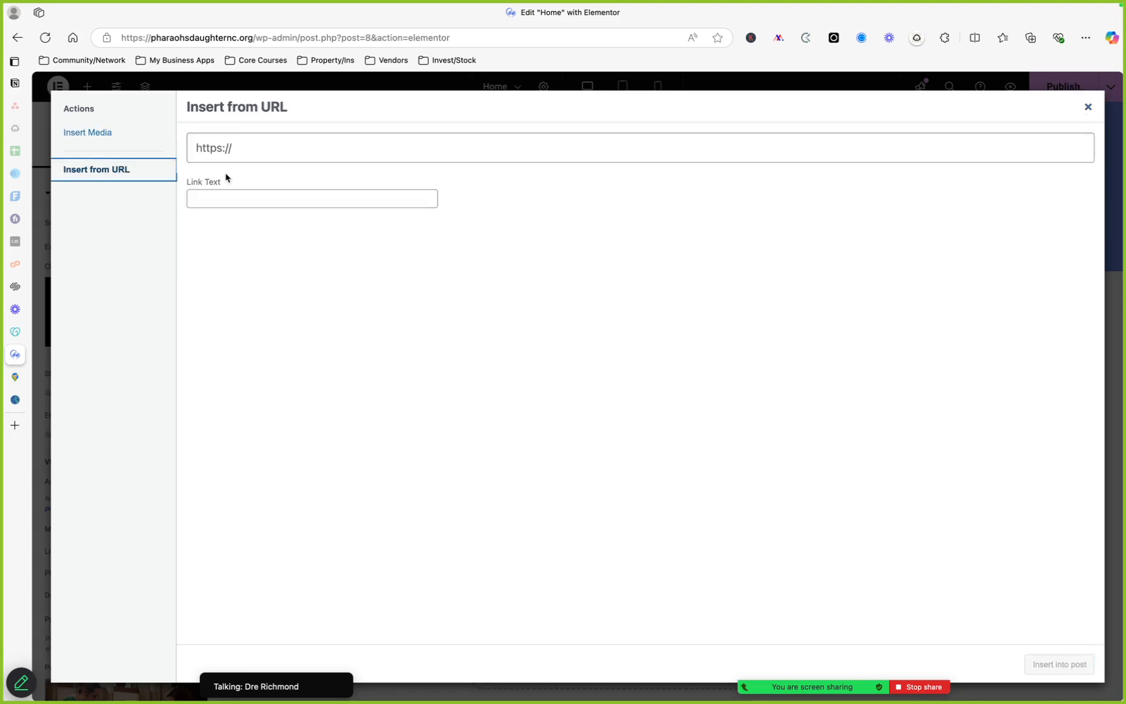
pyautogui.click(269, 152)
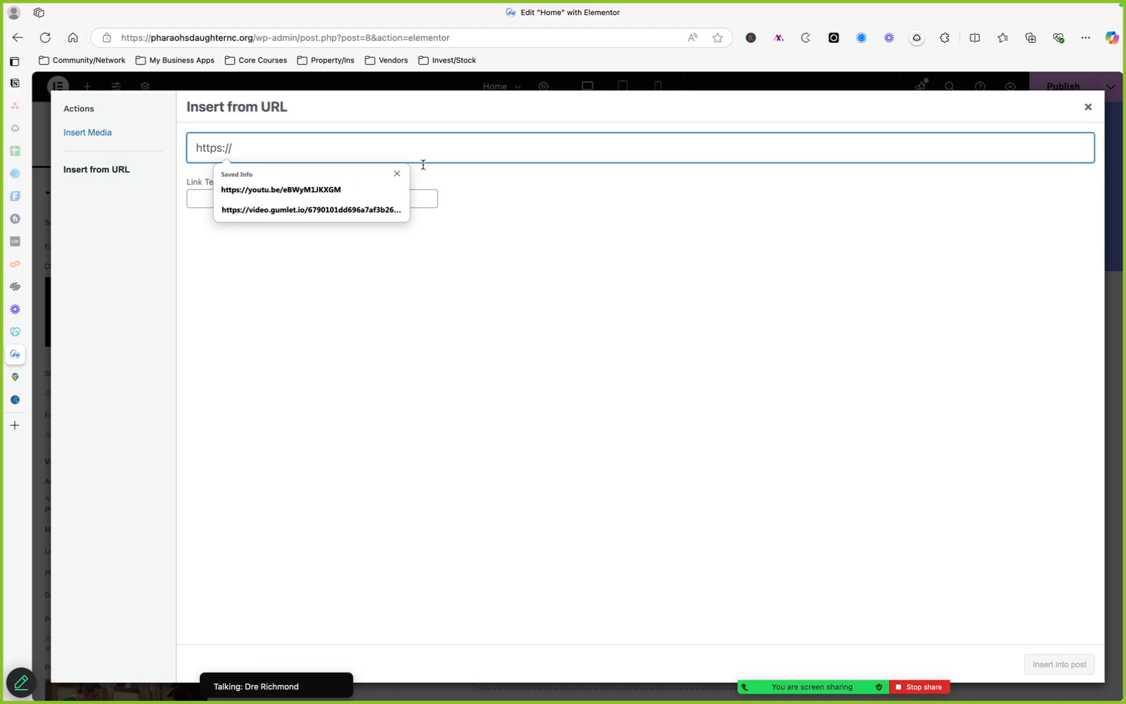
pyautogui.press('Tab')
pyautogui.click(1088, 108)
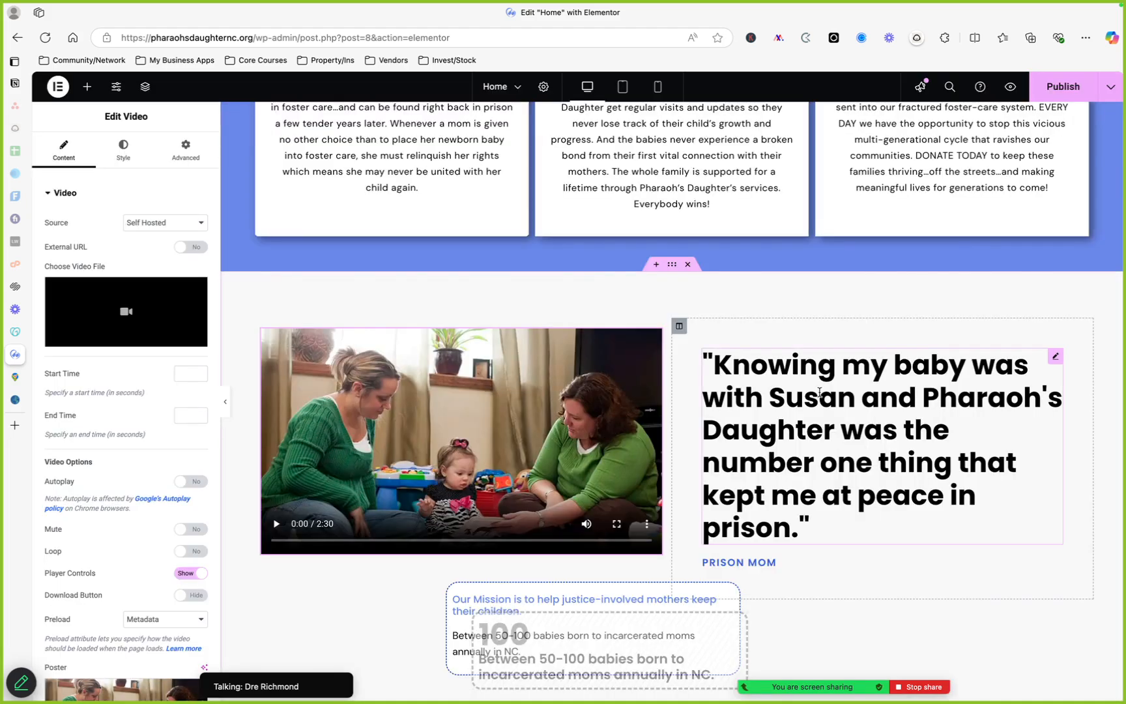
# Leave the editor and return to the live home page by trimming the address to the domain
pyautogui.scroll(3, 818, 394)
pyautogui.scroll(10, 820, 396)
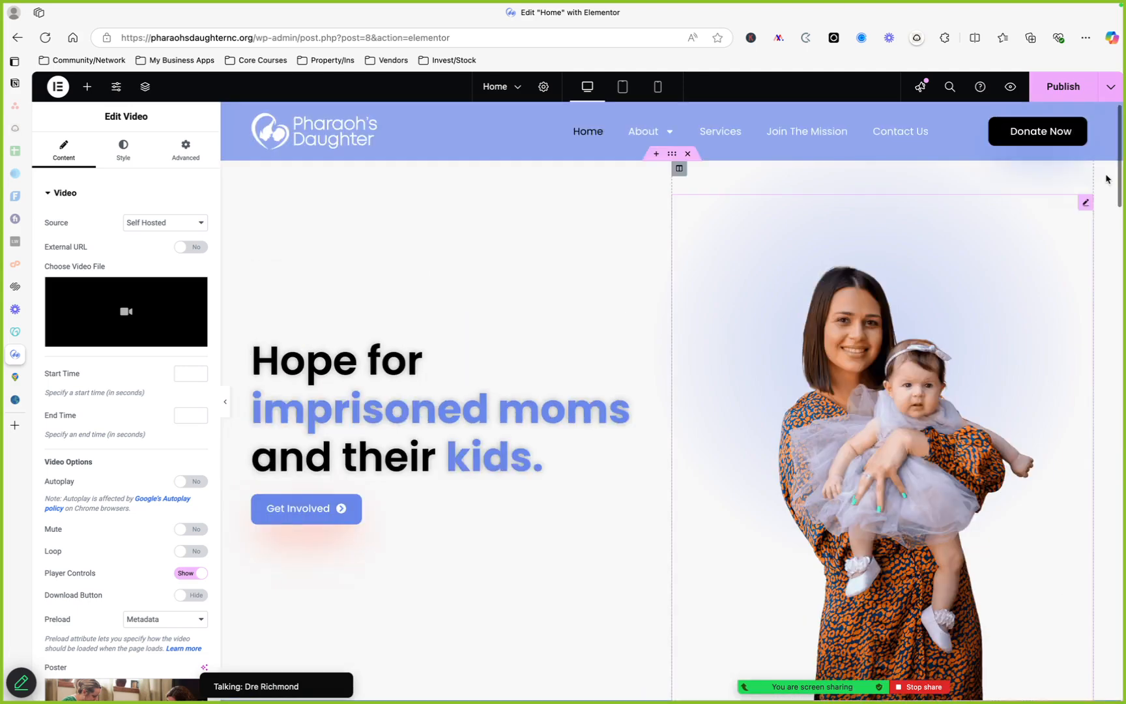
pyautogui.click(56, 87)
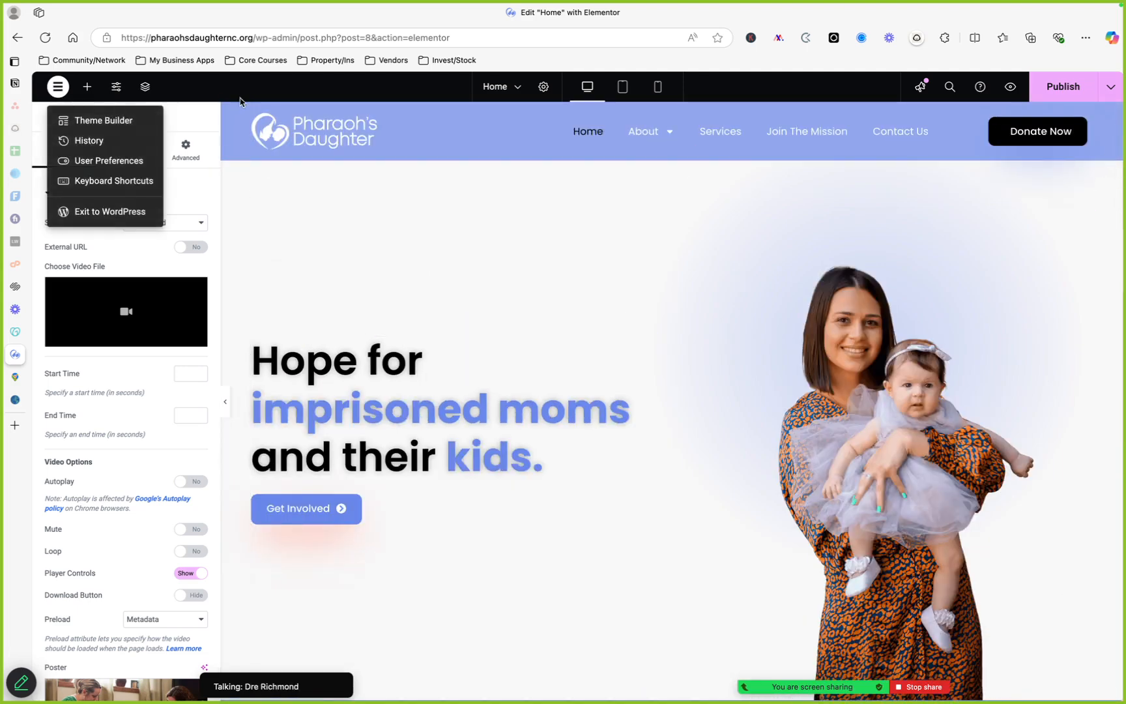
pyautogui.click(430, 201)
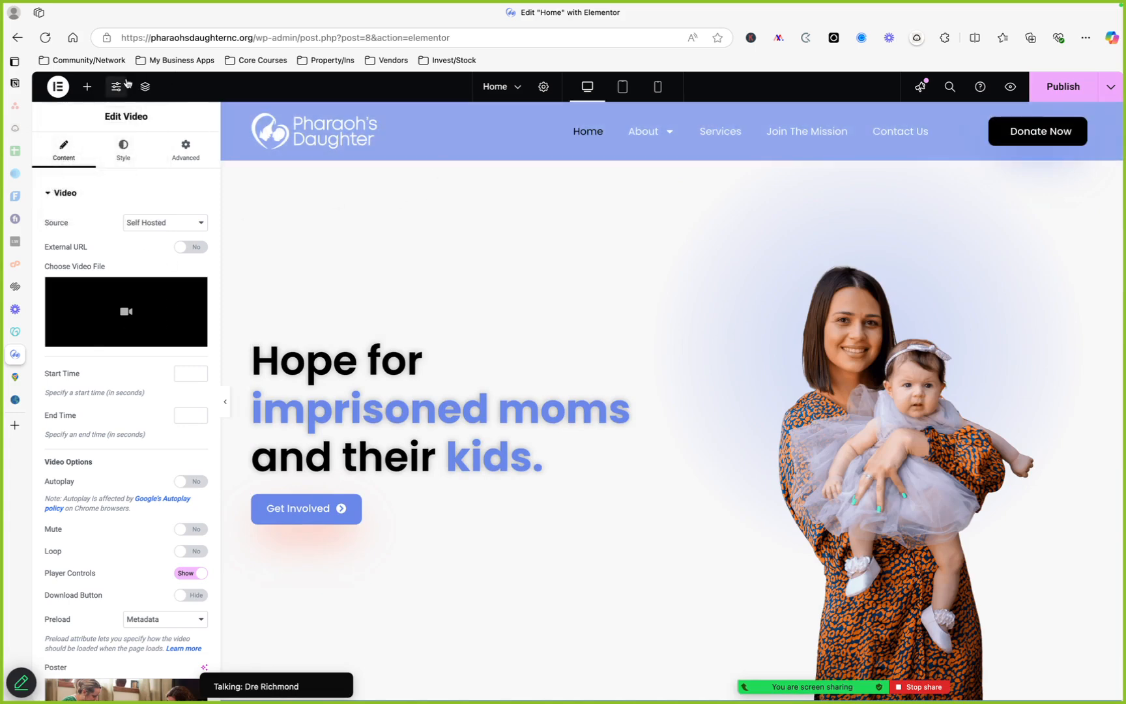
pyautogui.click(278, 39)
pyautogui.click(258, 37)
pyautogui.moveTo(256, 39); pyautogui.dragTo(551, 41)
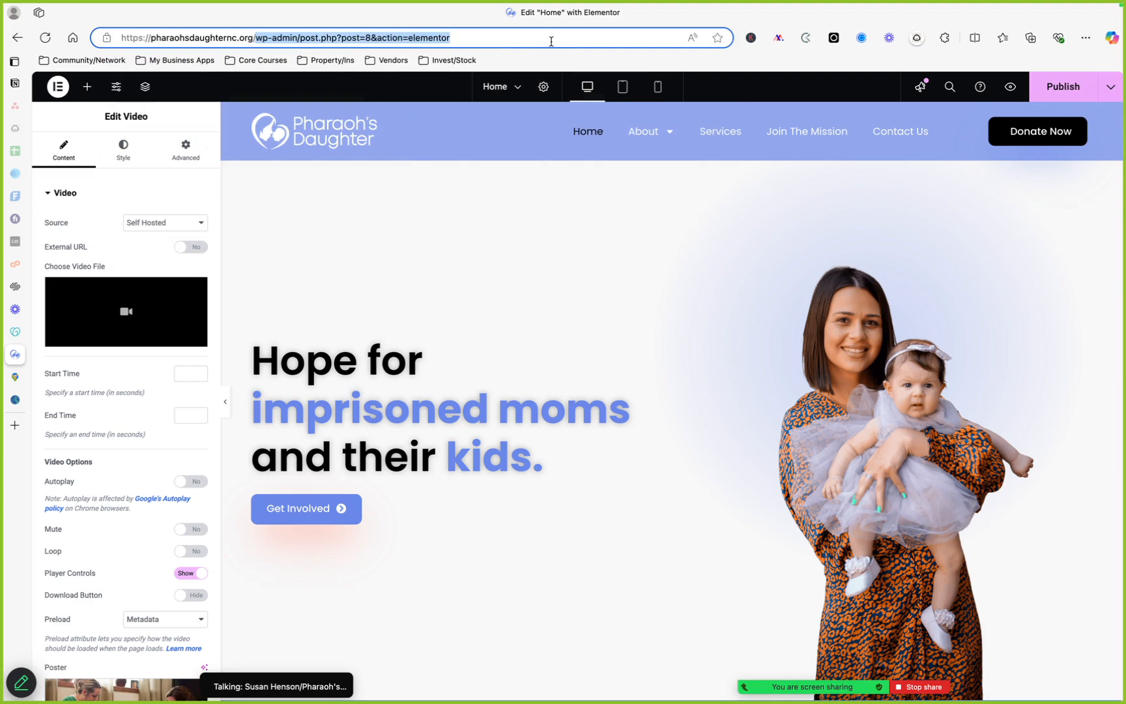
pyautogui.press('BackSpace')
pyautogui.press('Return')
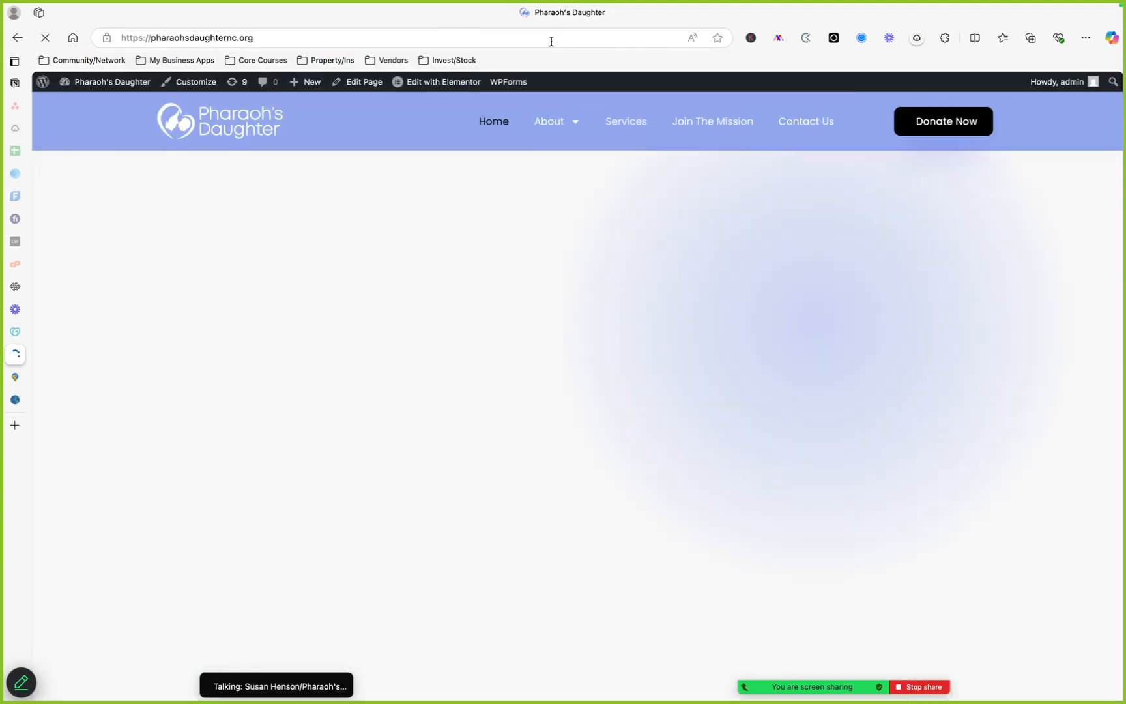
# Switch to the GoDaddy hosting dashboard for pharaohsdaughternc.org and open its Backups page
pyautogui.click(42, 87)
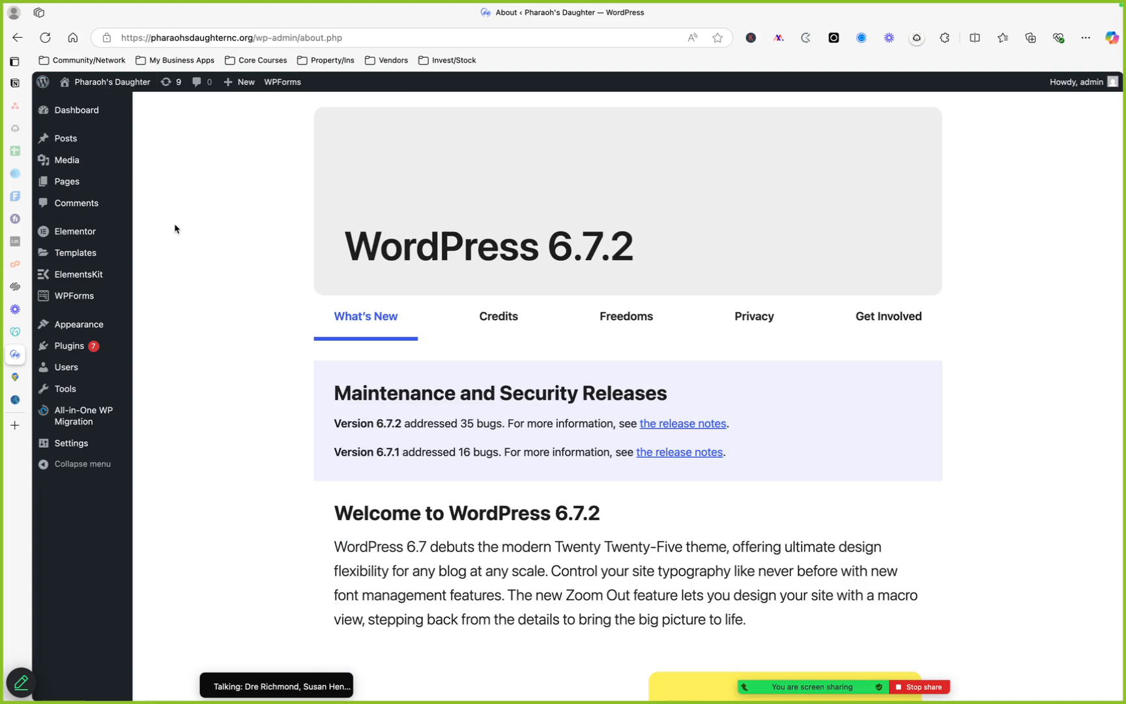
pyautogui.click(15, 331)
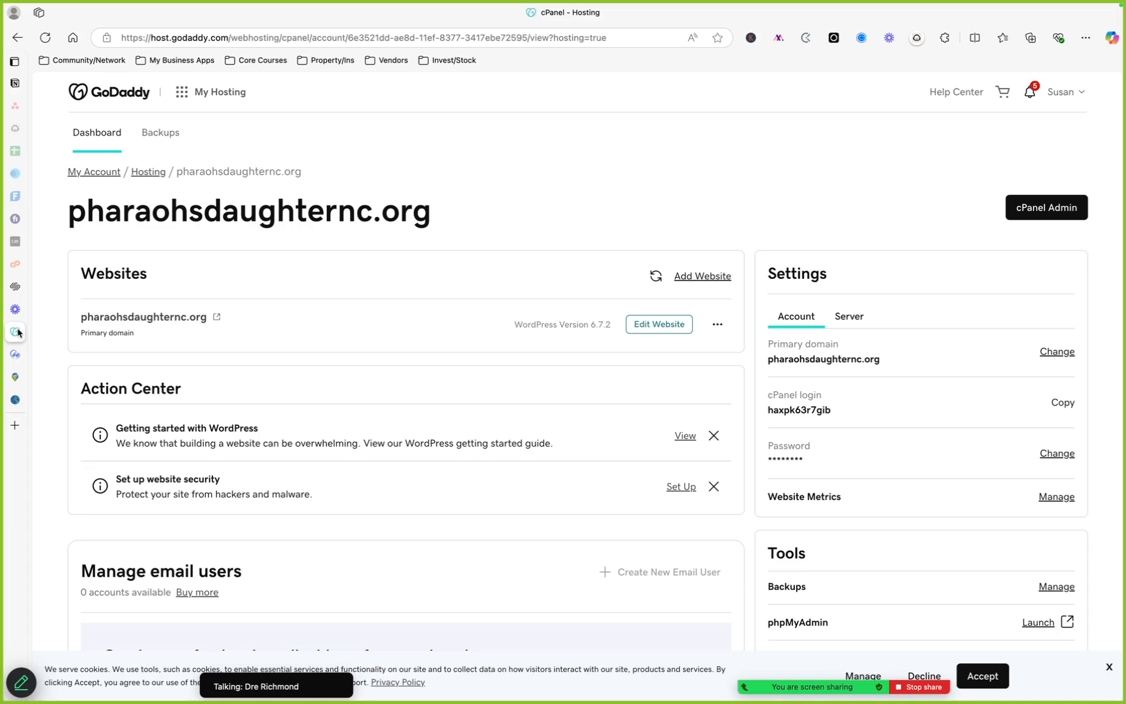
pyautogui.scroll(-1, 605, 210)
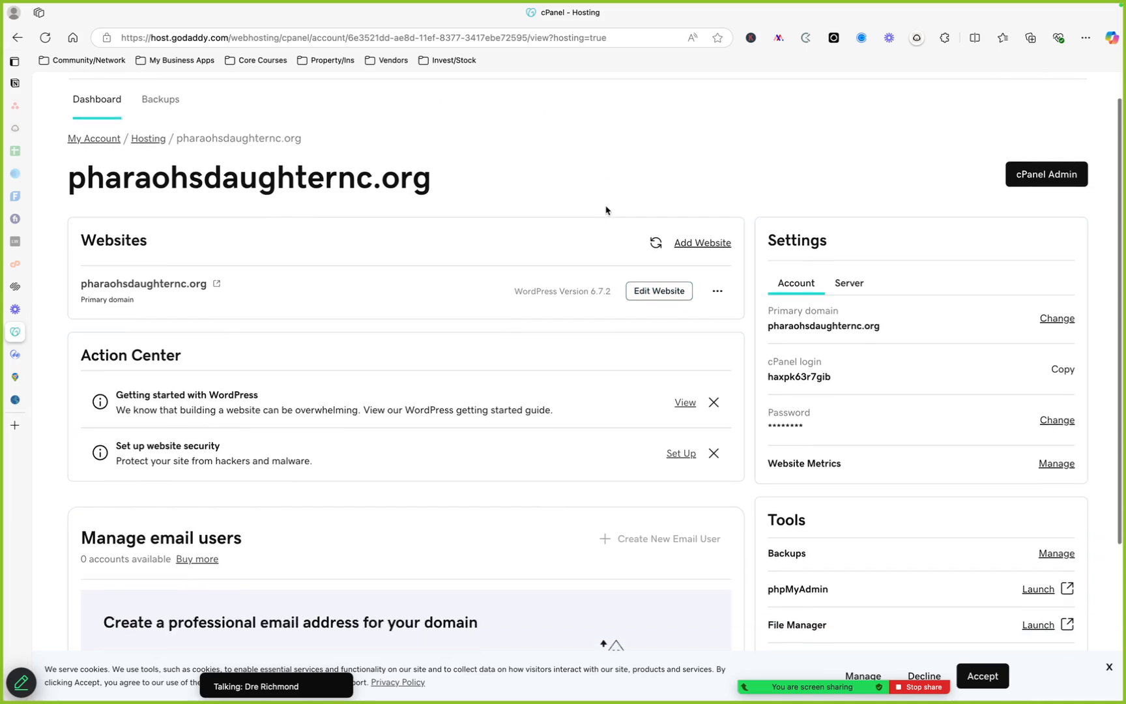
pyautogui.scroll(1, 605, 210)
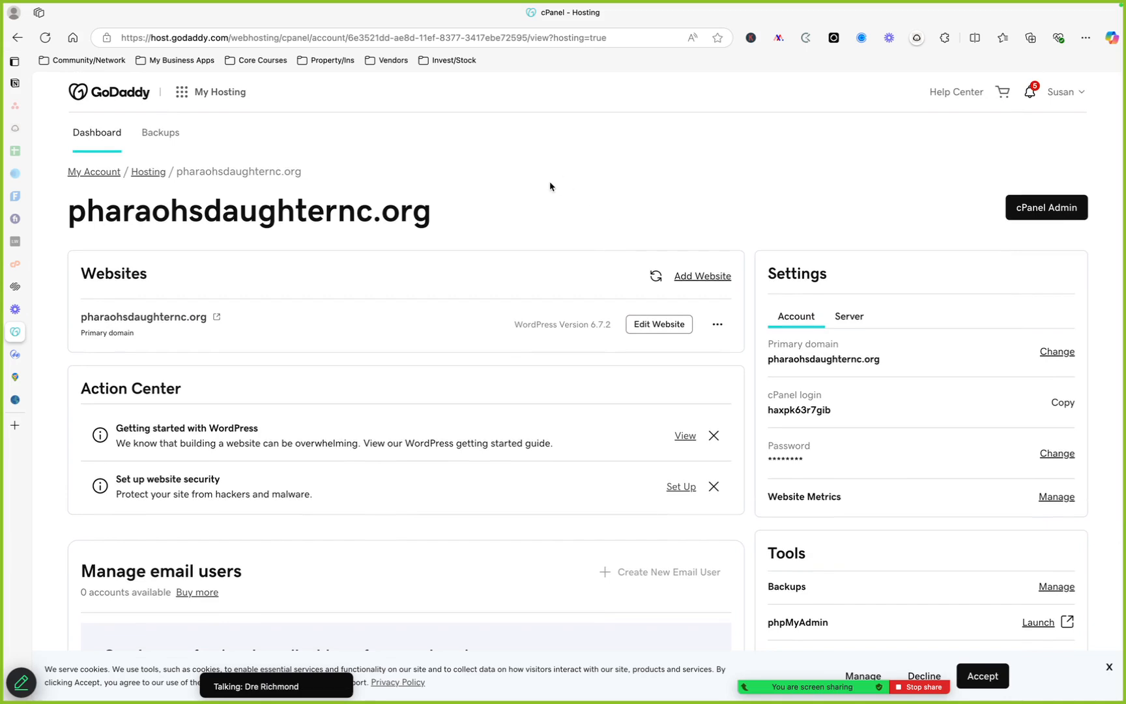
pyautogui.moveTo(164, 135); pyautogui.dragTo(161, 138)
pyautogui.click(167, 138)
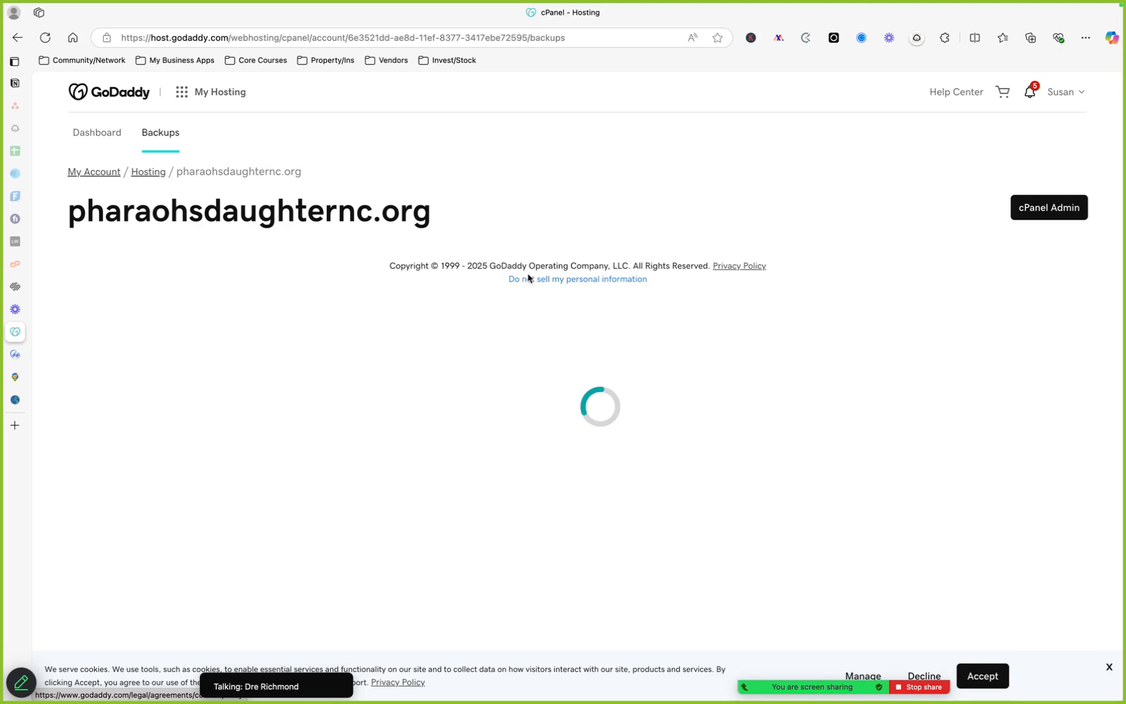
pyautogui.scroll(-3, 527, 278)
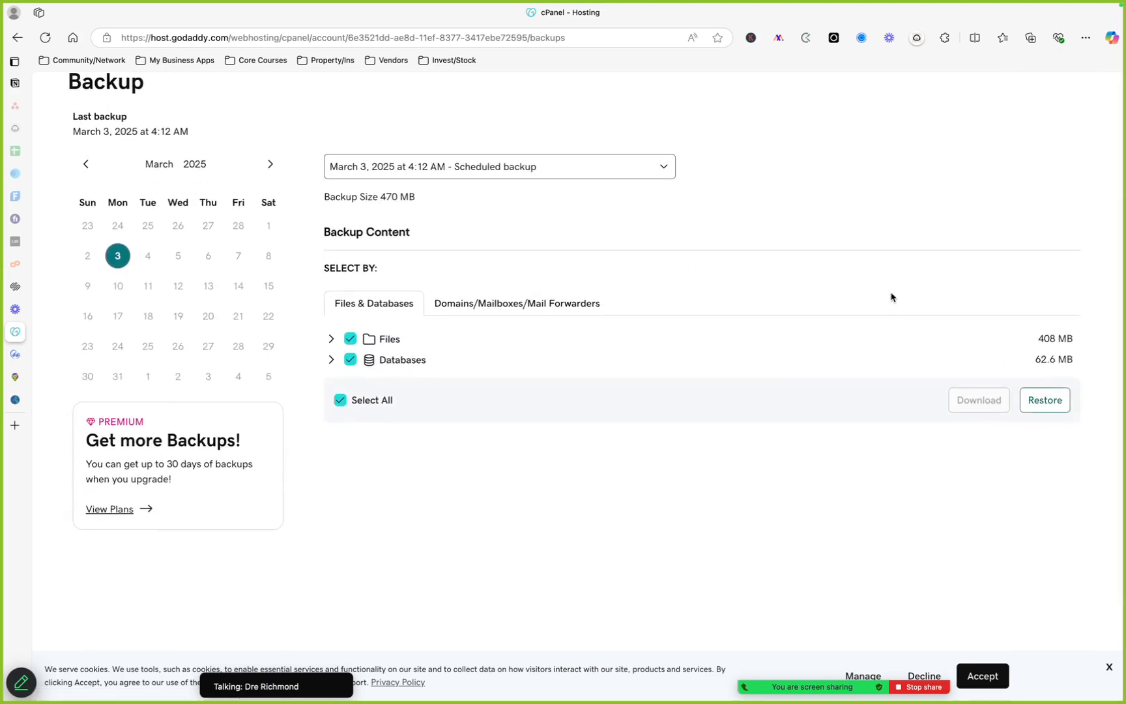
# Browse the backup calendar month by month and scroll the Backup page to check which backup dates are available
pyautogui.click(84, 166)
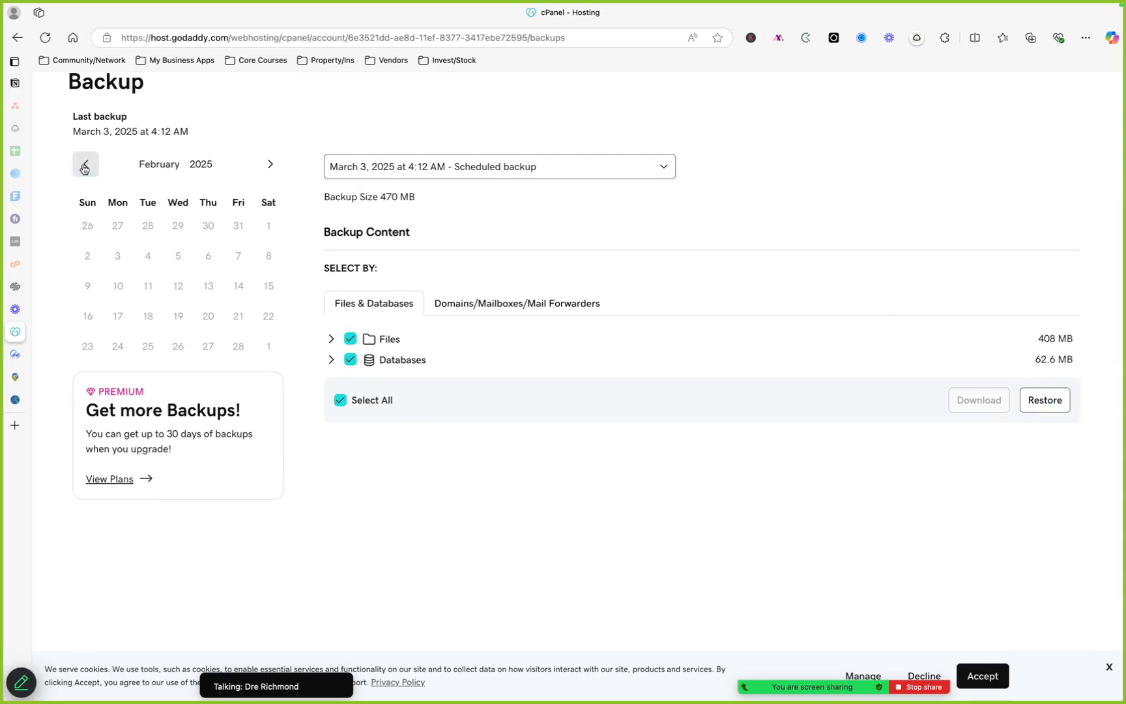
pyautogui.click(270, 164)
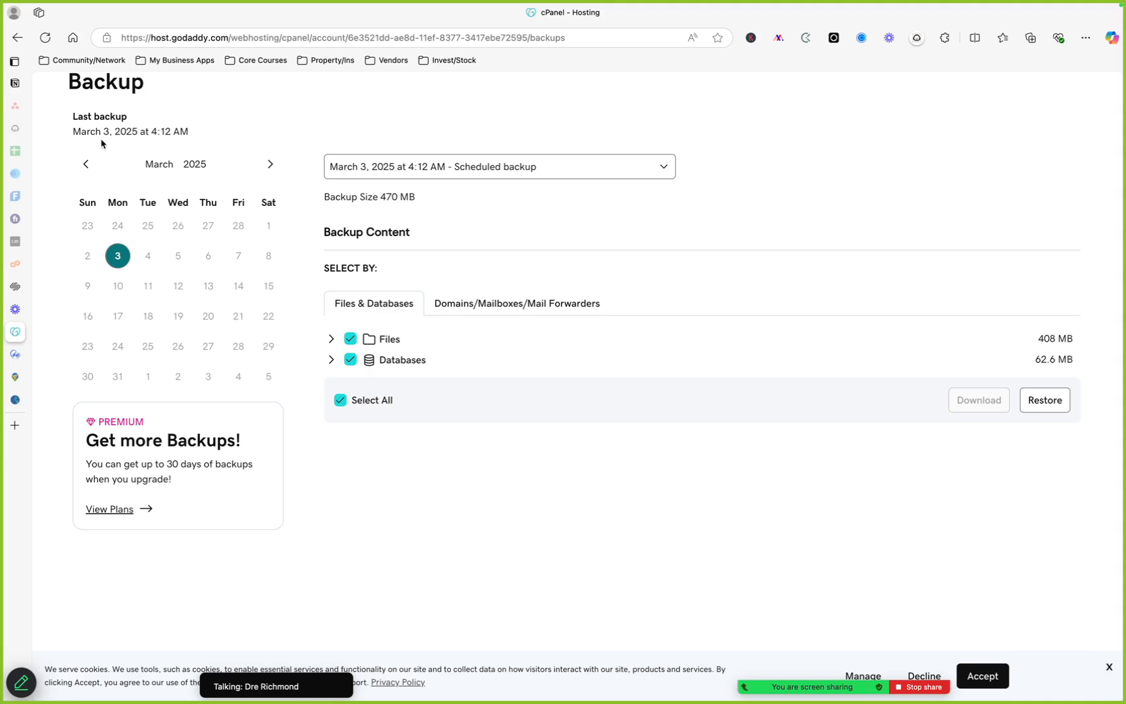
pyautogui.click(89, 165)
pyautogui.click(91, 166)
pyautogui.click(89, 165)
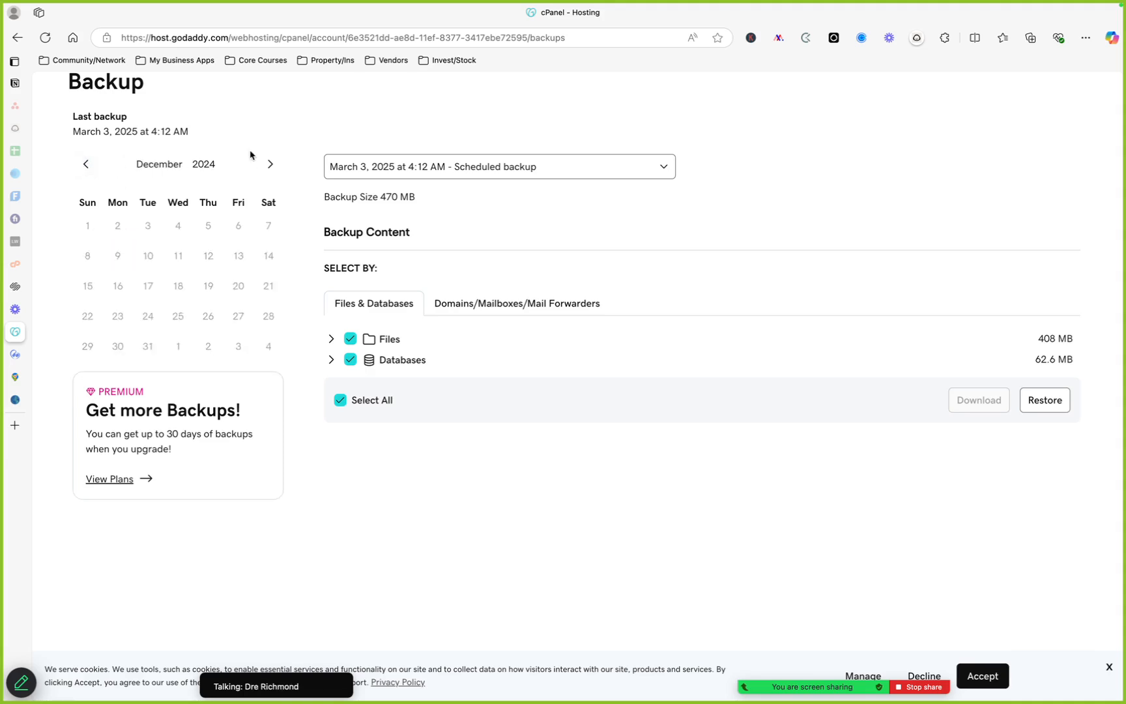
pyautogui.click(271, 165)
pyautogui.click(270, 165)
pyautogui.click(271, 165)
pyautogui.click(271, 165)
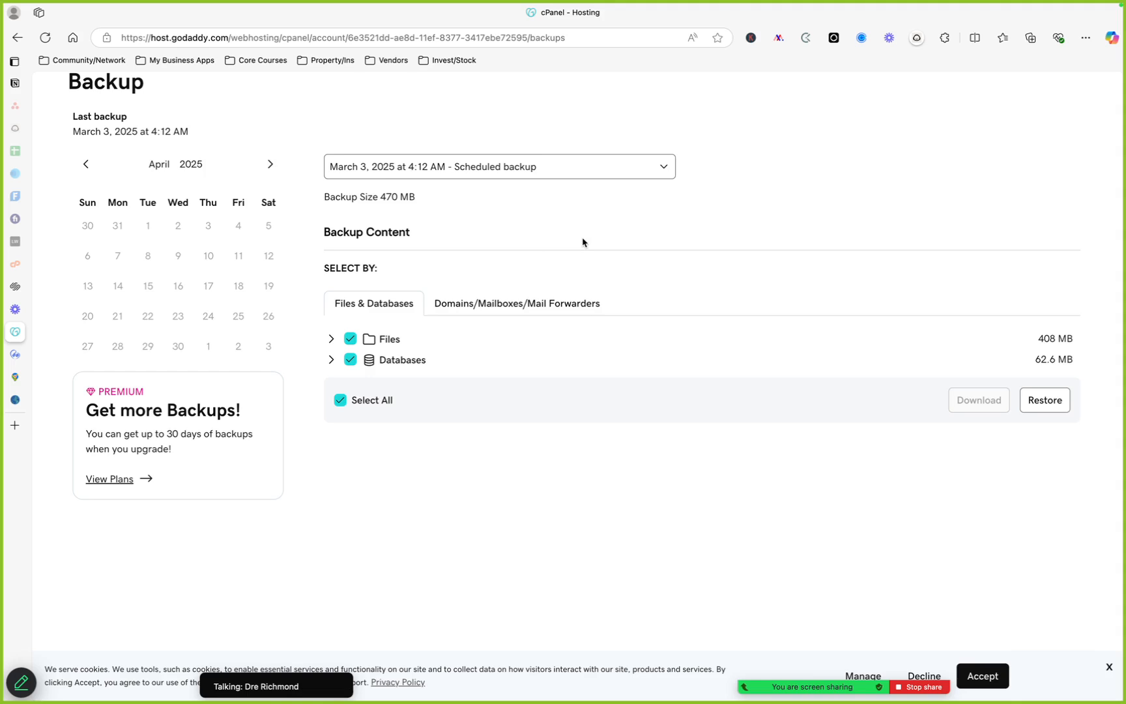
pyautogui.click(93, 167)
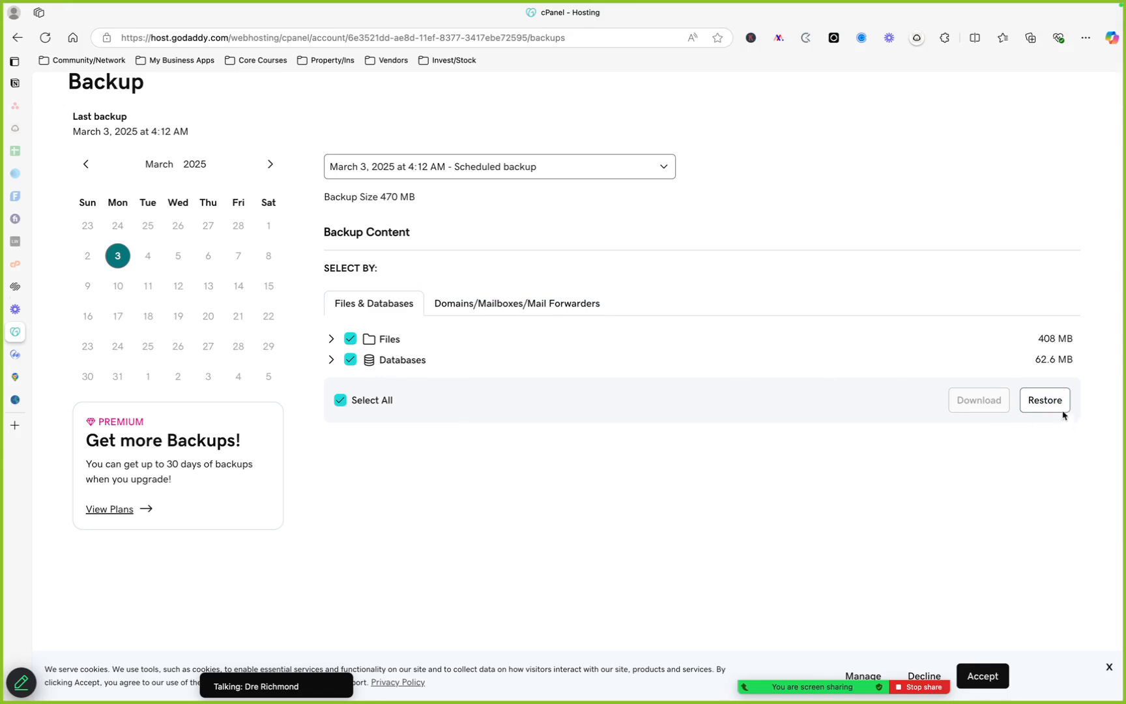
pyautogui.scroll(3, 899, 198)
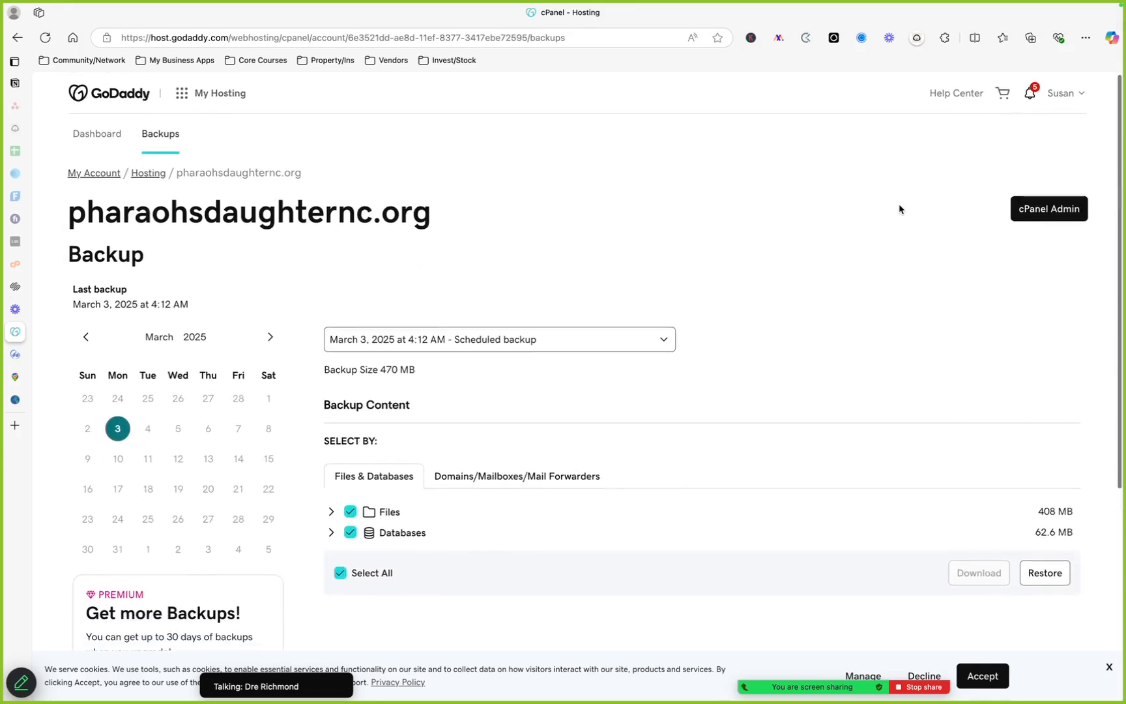
pyautogui.scroll(-4, 900, 208)
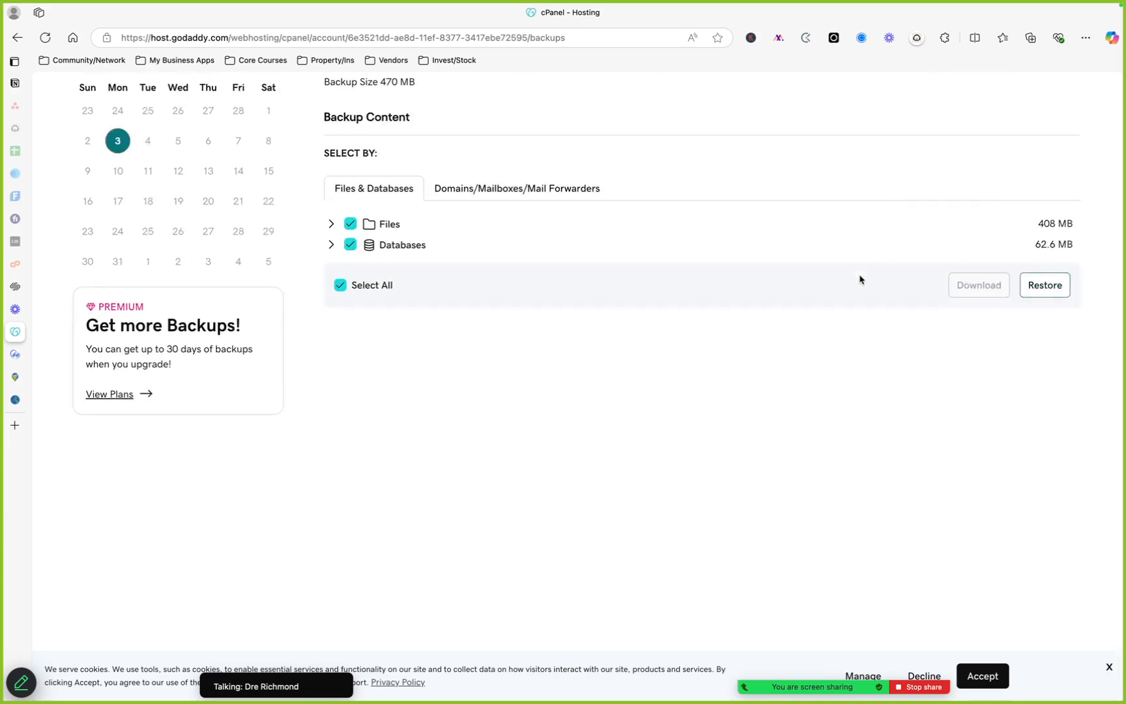
pyautogui.scroll(4, 859, 279)
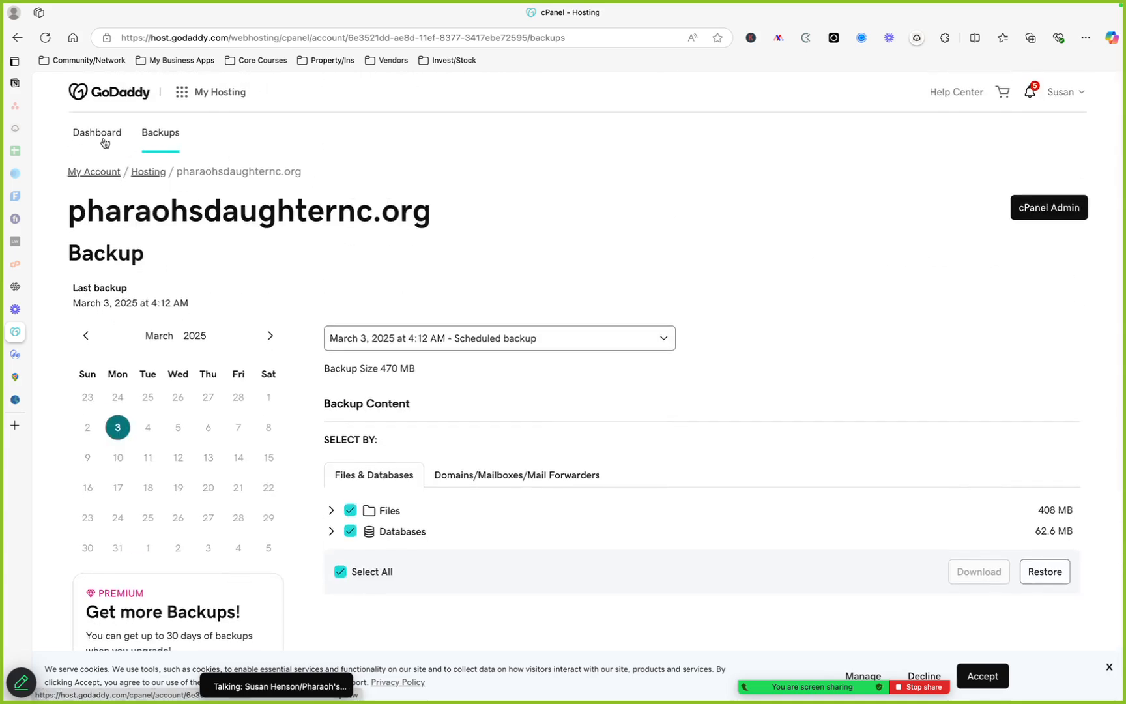